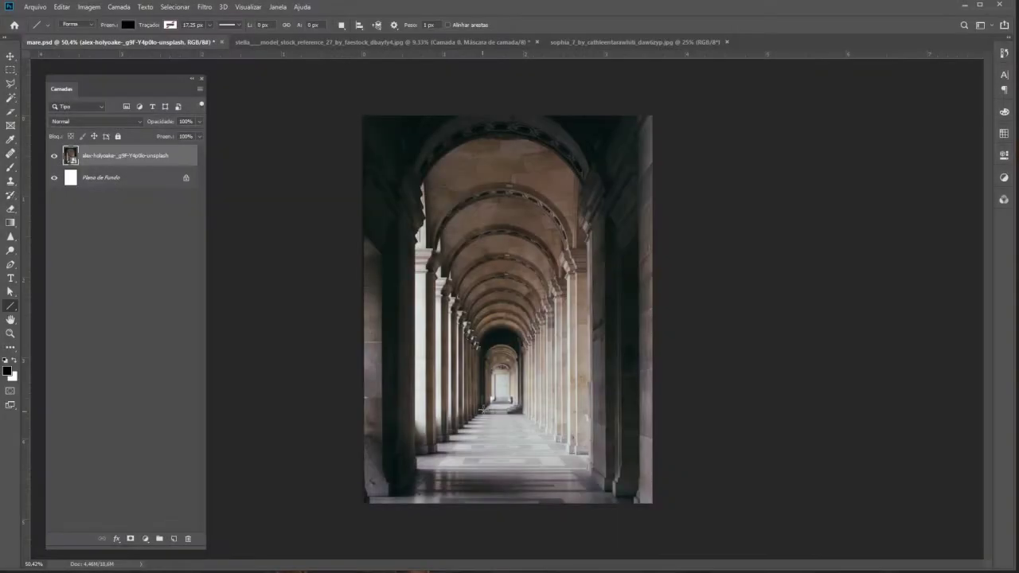
# Open the Line tool's stroke colour choices to give new lines a red stroke.
pyautogui.click(171, 26)
# Set the line fill to none and draw a perspective line from the upper right to the vanishing point.
pyautogui.click(124, 46)
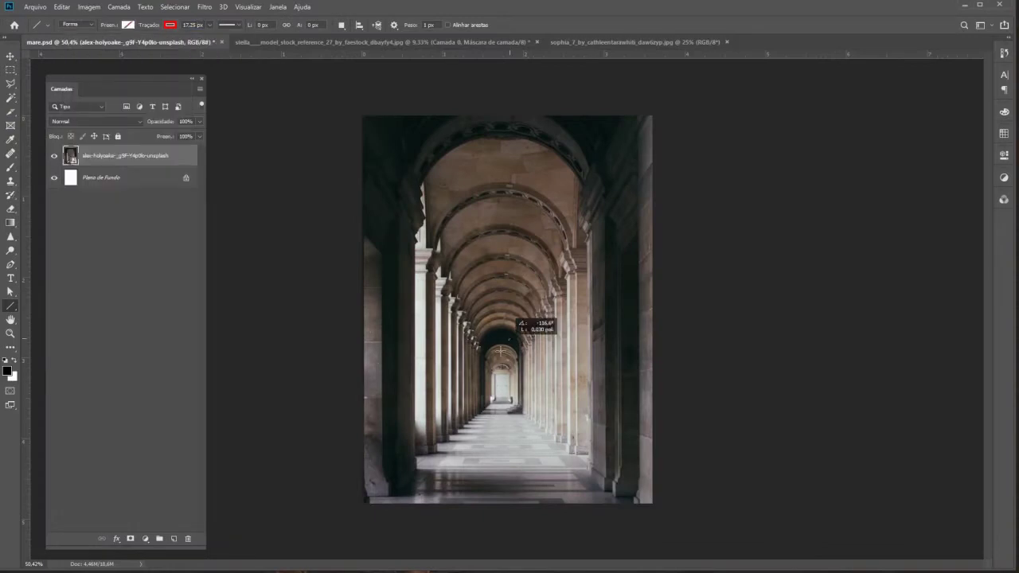
pyautogui.moveTo(331, 564); pyautogui.dragTo(332, 562)
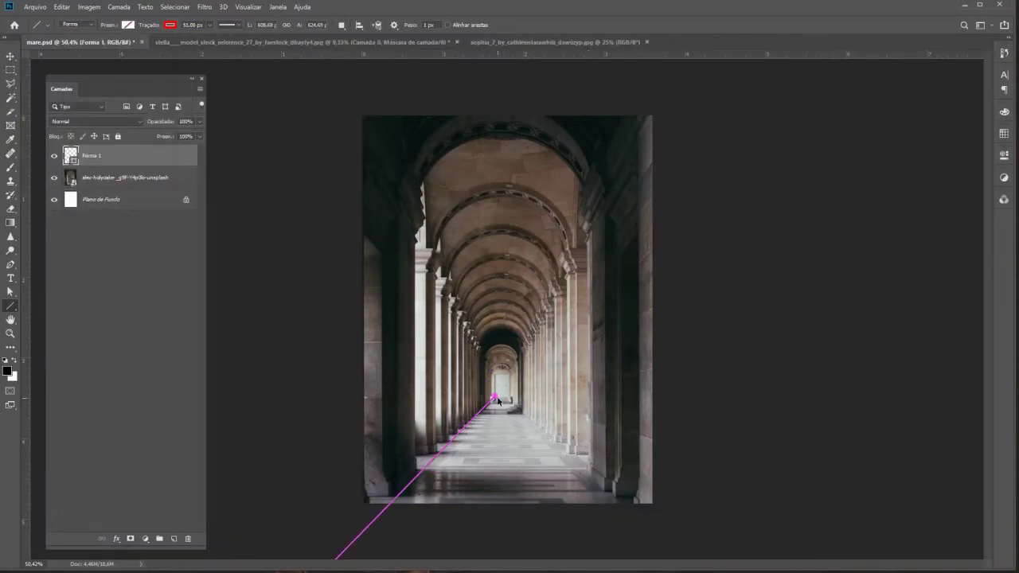
pyautogui.hotkey('ctrl', 'z')
pyautogui.moveTo(557, 333); pyautogui.dragTo(327, 559)
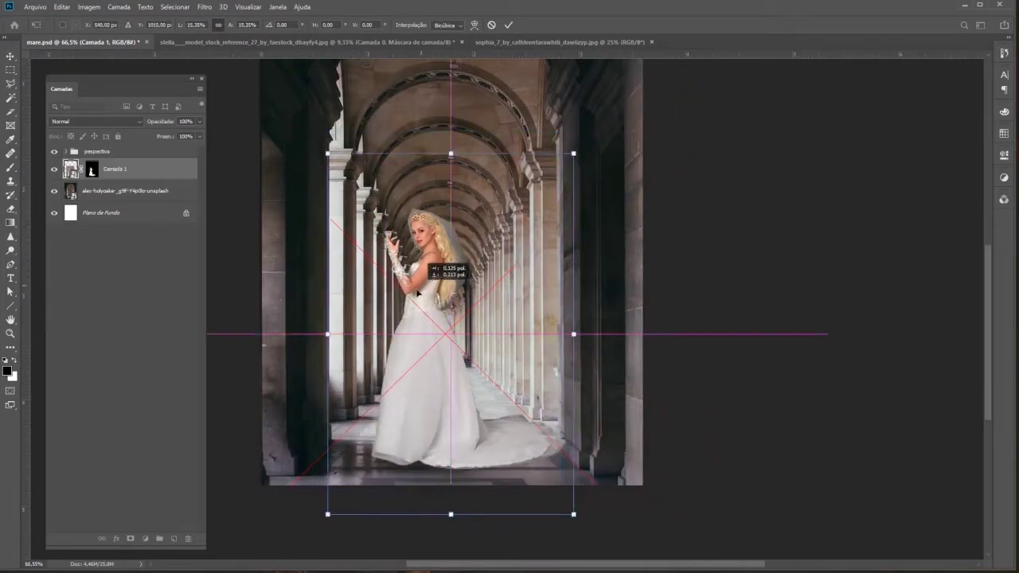
# Scale the bride down into the corridor and enlarge the arcade photo to about 120% around her.
pyautogui.moveTo(417, 293); pyautogui.dragTo(418, 359)
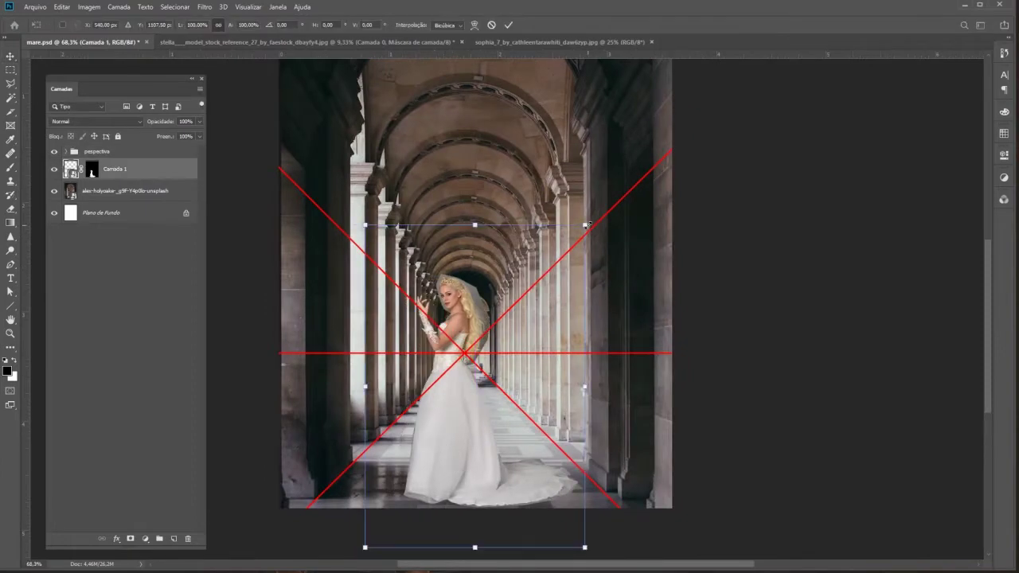
pyautogui.click(138, 196)
pyautogui.hotkey('ctrl', 't')
pyautogui.hotkey('ctrl', '0')
pyautogui.moveTo(803, 228)
pyautogui.mouseDown()
pyautogui.moveTo(871, 188)
pyautogui.moveTo(844, 211)
pyautogui.mouseUp()
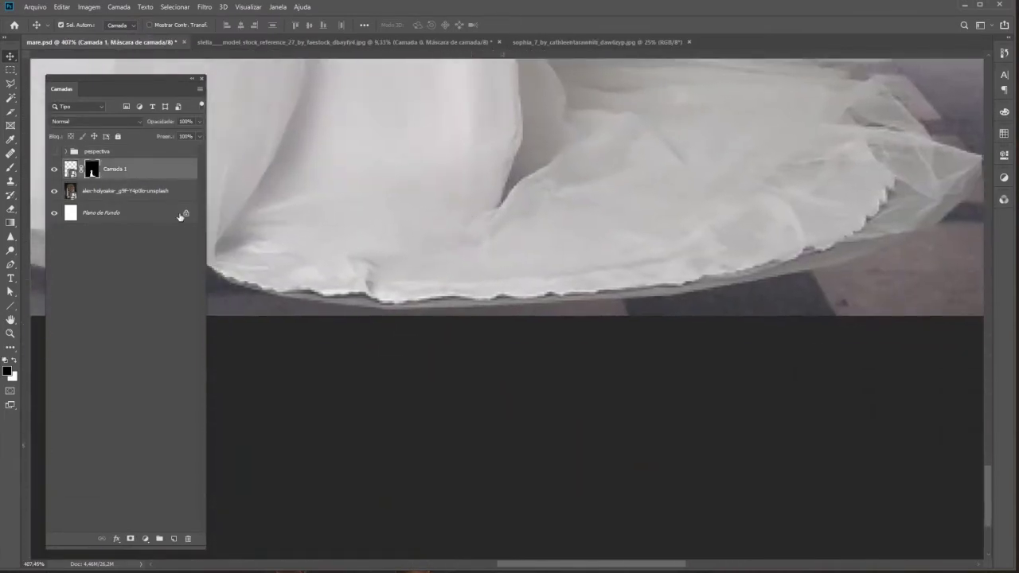
# Shrink the mask brush to about 11 px and pan along the dress edges toward the hair.
pyautogui.rightClick(499, 226)
pyautogui.moveTo(546, 209); pyautogui.dragTo(512, 276)
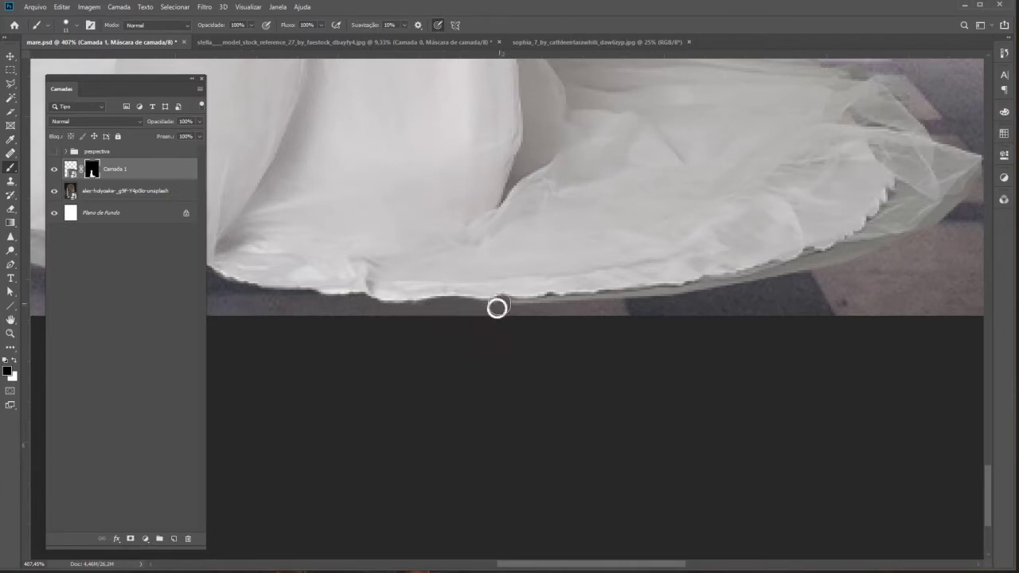
pyautogui.moveTo(593, 298); pyautogui.dragTo(484, 259)
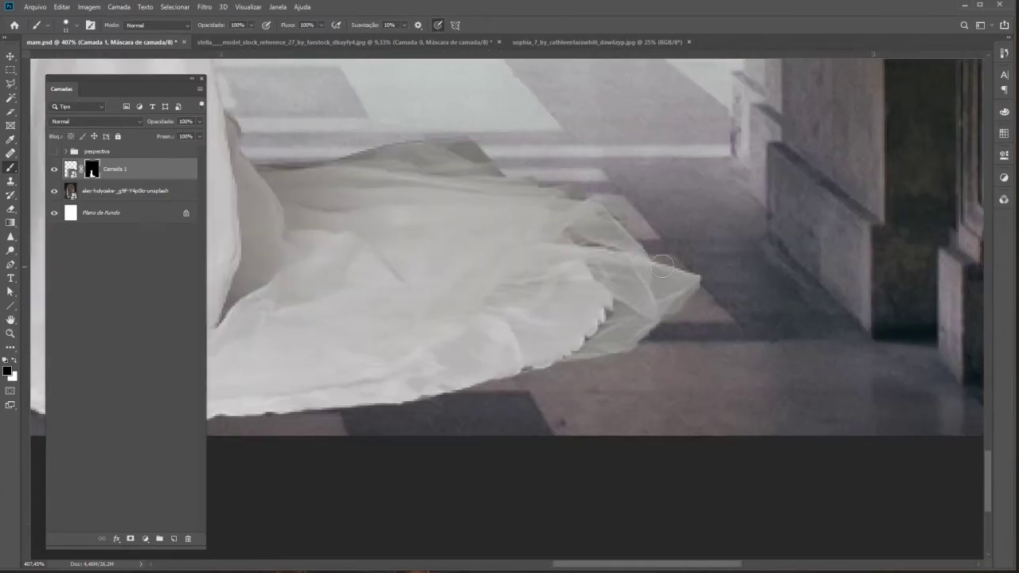
pyautogui.moveTo(662, 267)
pyautogui.mouseDown()
pyautogui.moveTo(742, 212)
pyautogui.moveTo(571, 295)
pyautogui.moveTo(480, 291)
pyautogui.mouseUp()
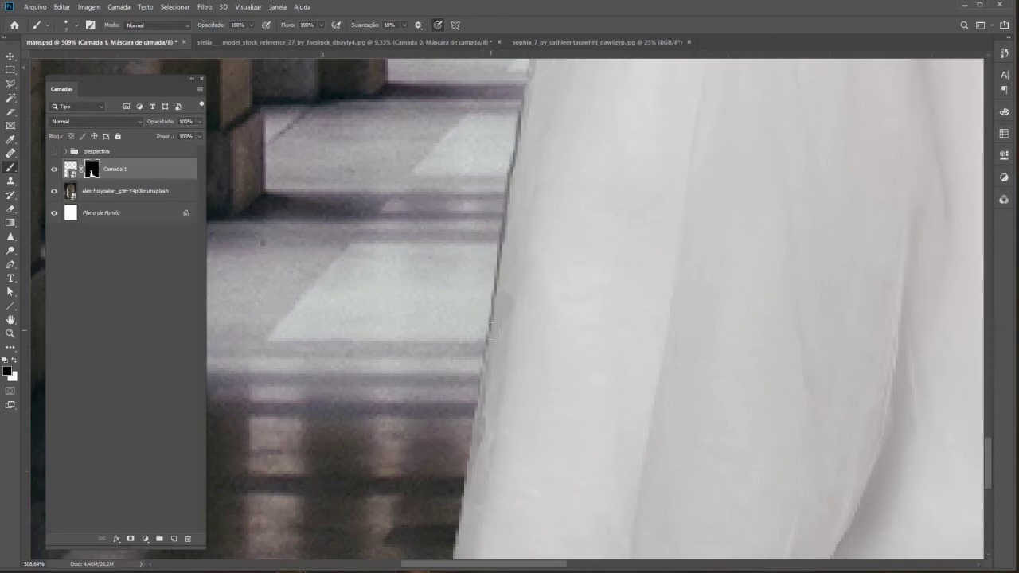
pyautogui.moveTo(518, 147)
pyautogui.mouseDown()
pyautogui.moveTo(475, 453)
pyautogui.moveTo(488, 380)
pyautogui.moveTo(332, 311)
pyautogui.moveTo(458, 421)
pyautogui.moveTo(383, 278)
pyautogui.mouseUp()
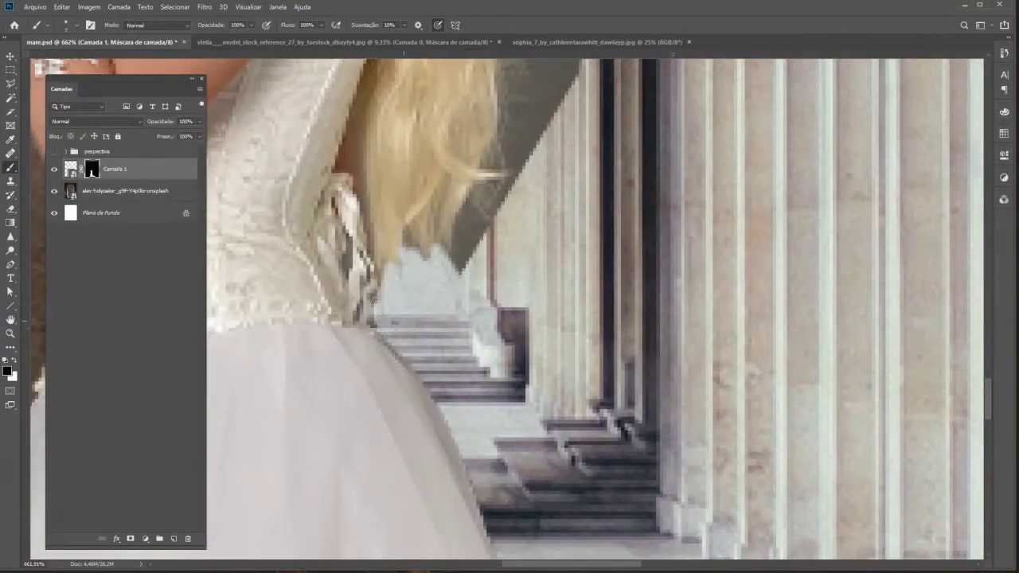
pyautogui.rightClick(382, 278)
pyautogui.press('Escape')
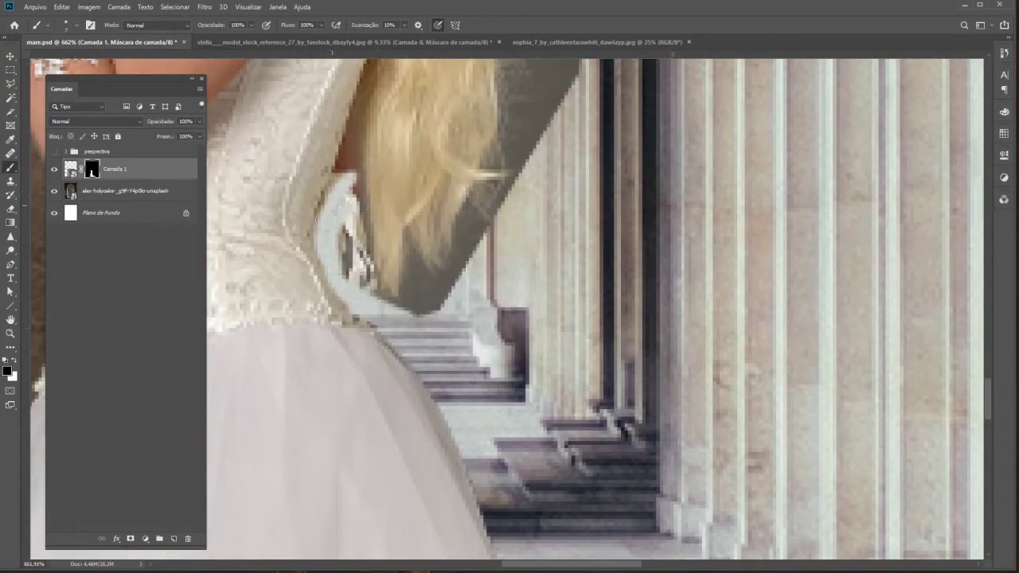
# Paint black on Camada 1's mask along the hair edge and the band beside it.
pyautogui.moveTo(385, 282); pyautogui.dragTo(363, 120)
pyautogui.scroll(2, 367, 151)
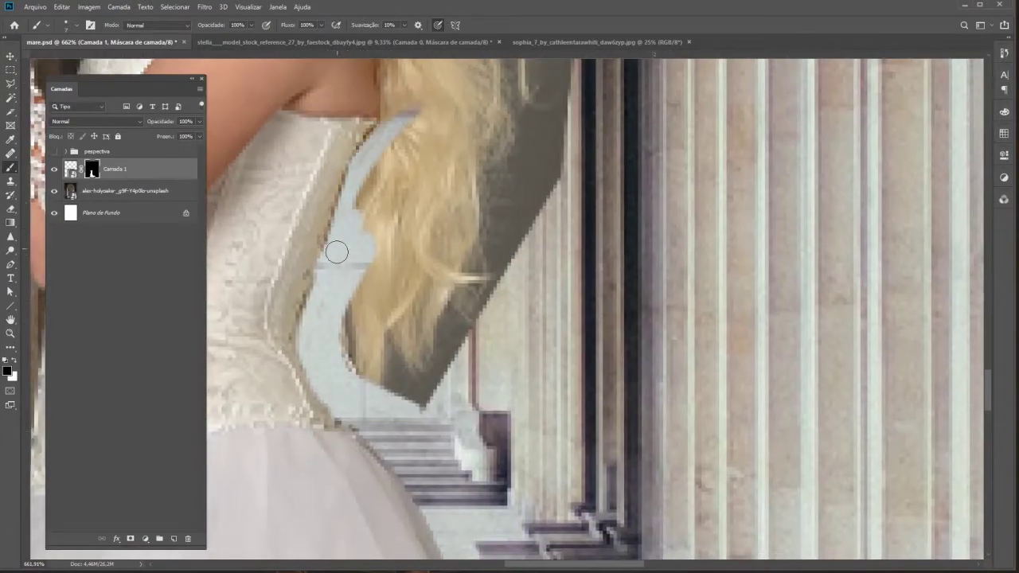
pyautogui.scroll(5, 384, 129)
pyautogui.scroll(1, 375, 112)
pyautogui.scroll(2, 357, 90)
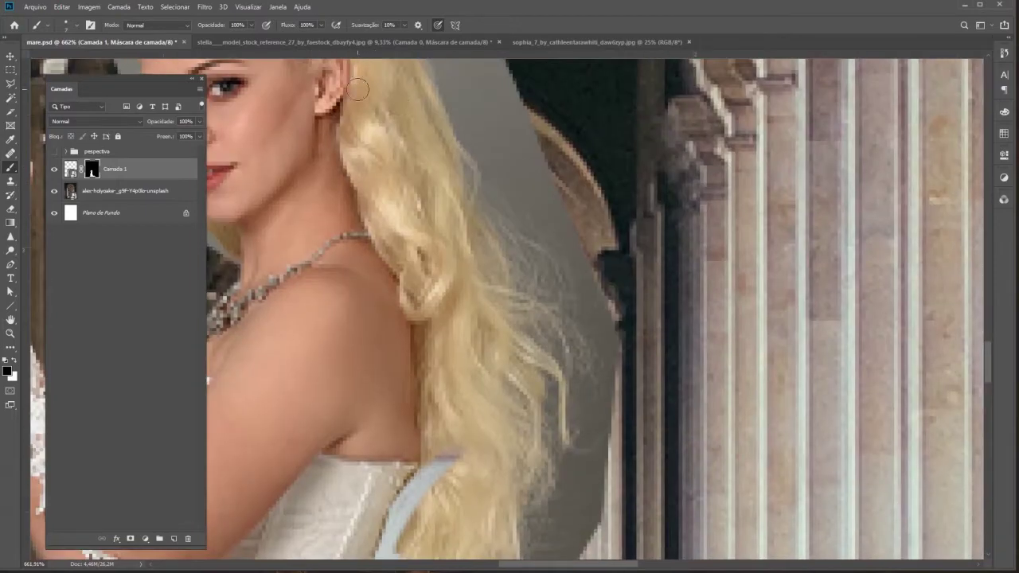
pyautogui.moveTo(400, 259); pyautogui.dragTo(350, 152)
pyautogui.scroll(-1, 348, 152)
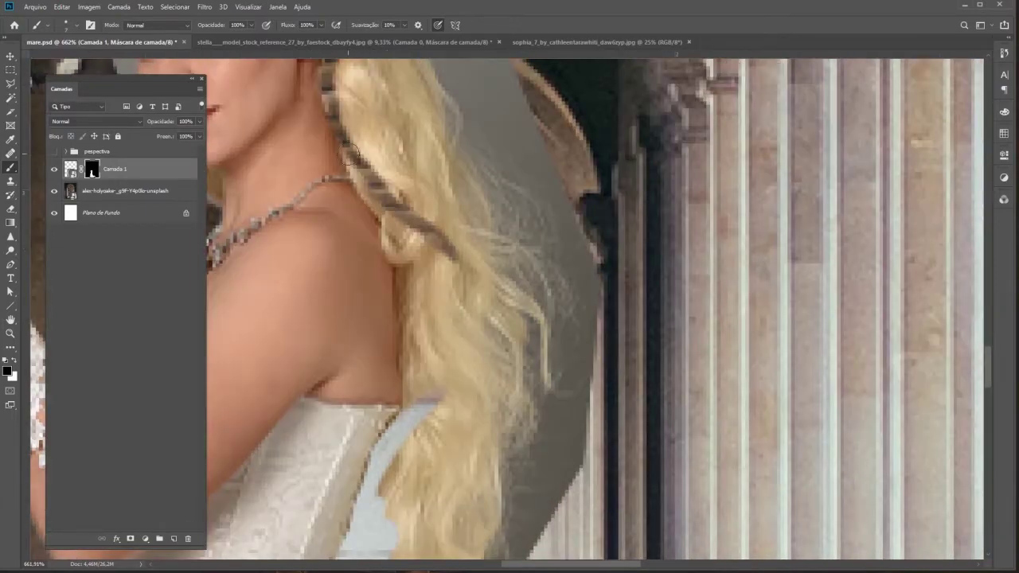
pyautogui.scroll(-3, 422, 285)
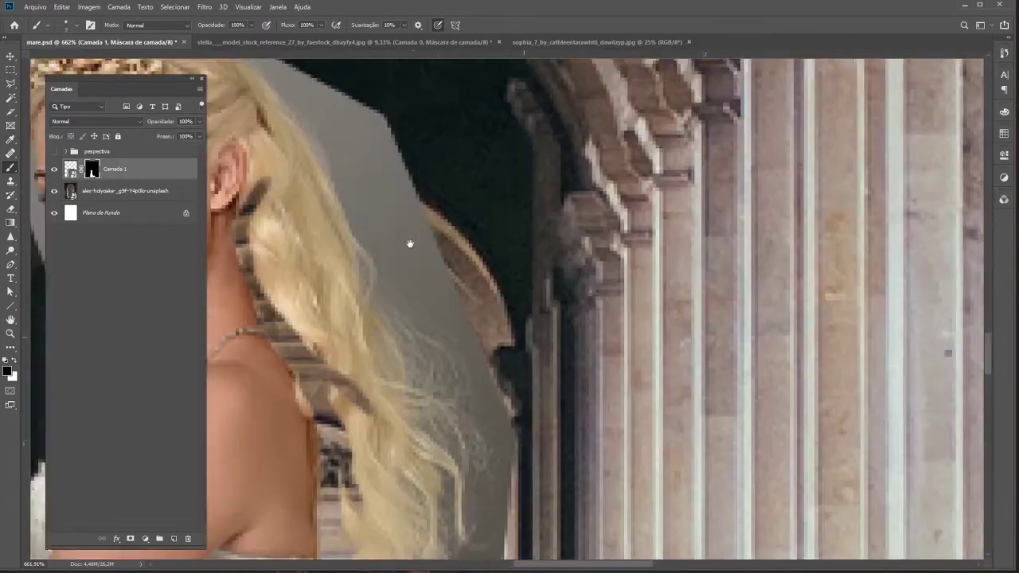
pyautogui.scroll(-3, 409, 239)
# Mask out the grey veil around the bride's head, then switch to the sophia_7 garden photo.
pyautogui.moveTo(376, 382); pyautogui.dragTo(406, 303)
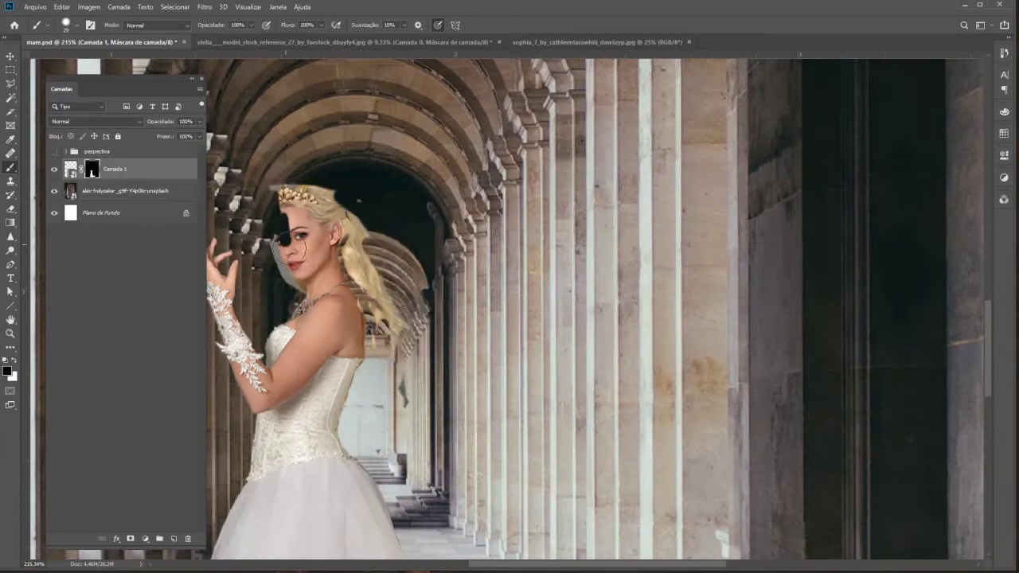
pyautogui.hotkey('ctrl', 'z')
pyautogui.hotkey('ctrl', 'z')
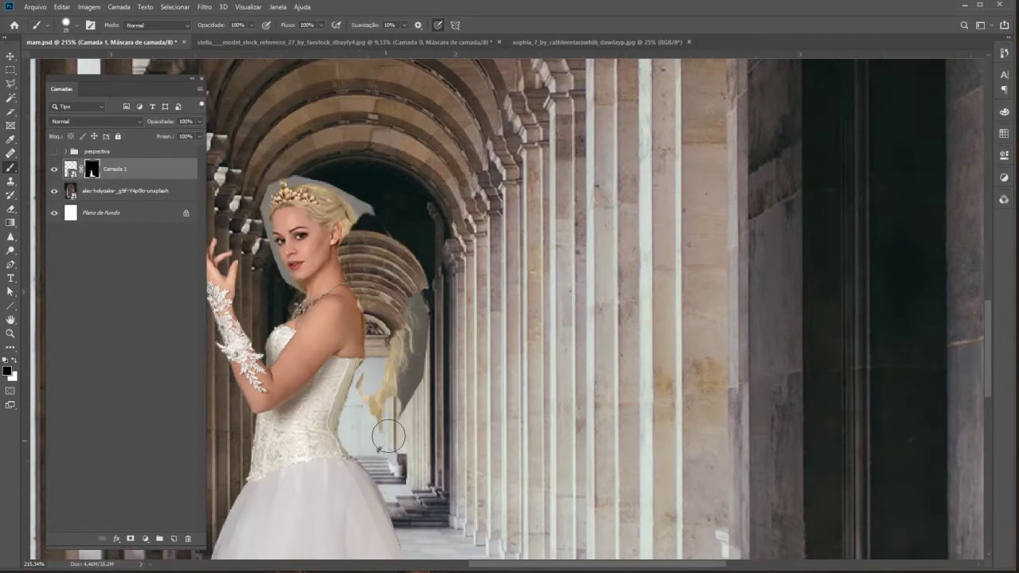
pyautogui.moveTo(389, 437); pyautogui.dragTo(364, 393)
pyautogui.scroll(5, 307, 174)
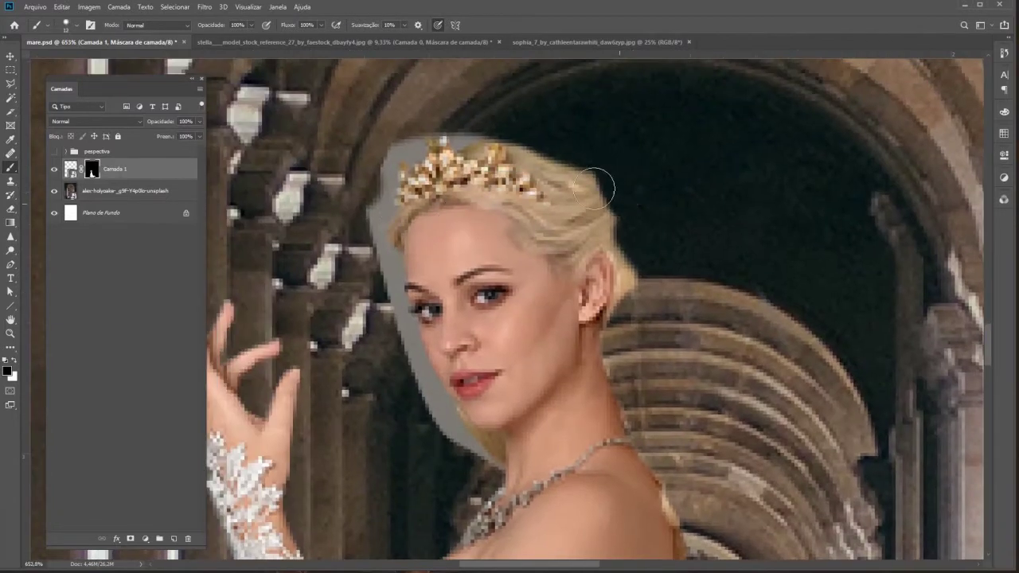
pyautogui.moveTo(609, 182); pyautogui.dragTo(448, 408)
pyautogui.hotkey('ctrl', 'z')
pyautogui.moveTo(629, 187); pyautogui.dragTo(416, 411)
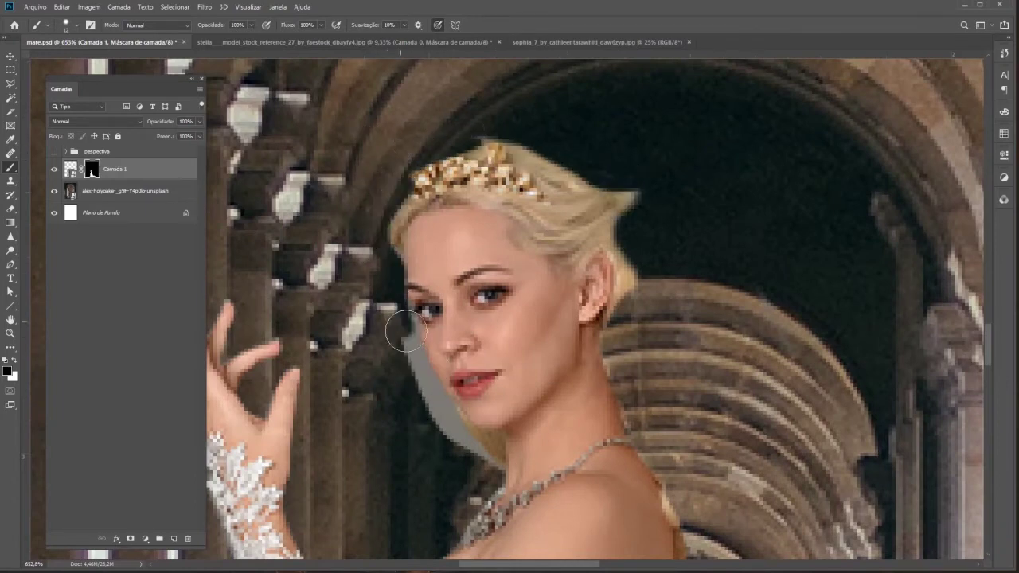
pyautogui.click(634, 49)
pyautogui.scroll(4, 478, 239)
# Lasso the brunette's head and shoulders and copy them onto a new layer.
pyautogui.scroll(2, 477, 239)
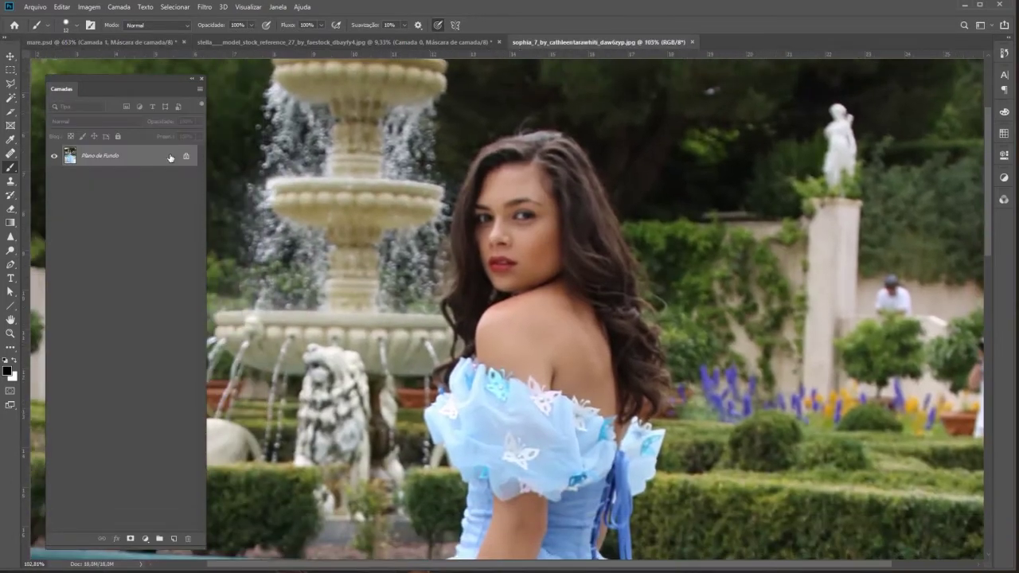
pyautogui.rightClick(135, 156)
pyautogui.press('Escape')
pyautogui.click(10, 83)
pyautogui.moveTo(559, 129); pyautogui.dragTo(633, 128)
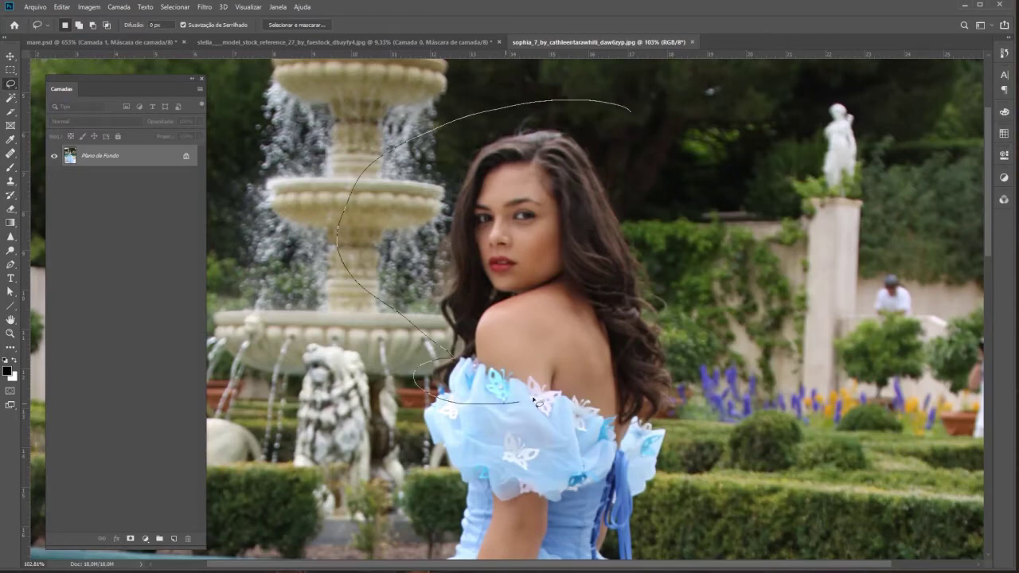
pyautogui.moveTo(537, 404); pyautogui.dragTo(446, 374)
pyautogui.hotkey('ctrl', 'j')
# Move the head into mare.psd and rotate it at reduced opacity to align with the bride.
pyautogui.moveTo(107, 223); pyautogui.dragTo(535, 276)
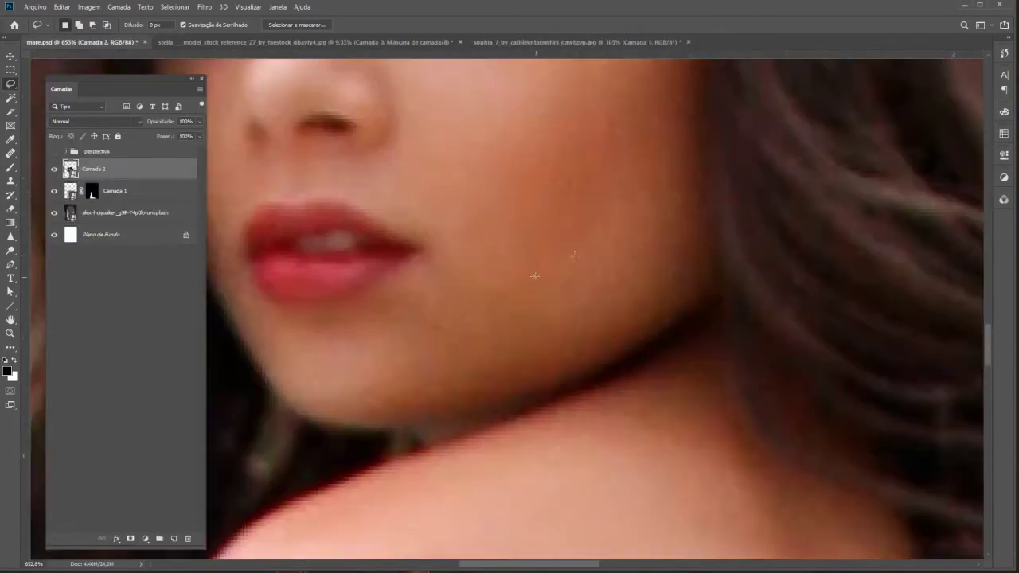
pyautogui.hotkey('ctrl', '0')
pyautogui.hotkey('ctrl', 't')
pyautogui.scroll(2, 449, 262)
pyautogui.scroll(3, 449, 263)
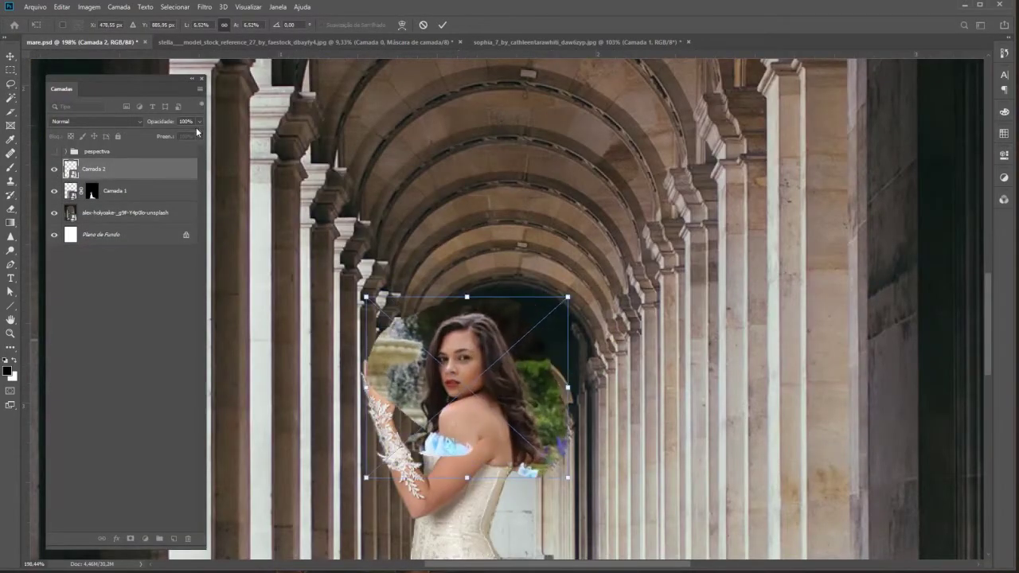
pyautogui.moveTo(198, 121); pyautogui.dragTo(177, 134)
pyautogui.scroll(-3, 510, 318)
pyautogui.moveTo(558, 231)
pyautogui.mouseDown()
pyautogui.moveTo(549, 221)
pyautogui.moveTo(523, 293)
pyautogui.mouseUp()
pyautogui.press('Return')
# Restore the head layer to 100% opacity and add a layer mask to it.
pyautogui.press('l')
pyautogui.press('0')
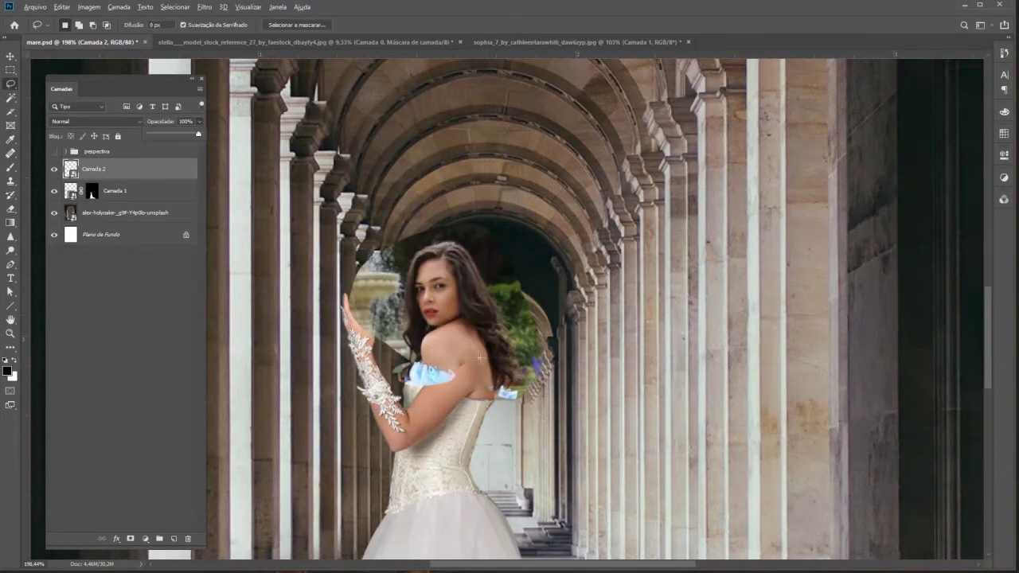
pyautogui.scroll(3, 479, 358)
pyautogui.click(131, 539)
# Paint away the garden around the head and hide the arcade photo to check the cut-out.
pyautogui.press('b')
pyautogui.moveTo(284, 308)
pyautogui.mouseDown()
pyautogui.moveTo(251, 196)
pyautogui.moveTo(284, 164)
pyautogui.moveTo(553, 186)
pyautogui.moveTo(555, 219)
pyautogui.moveTo(430, 428)
pyautogui.moveTo(331, 363)
pyautogui.mouseUp()
pyautogui.click(54, 213)
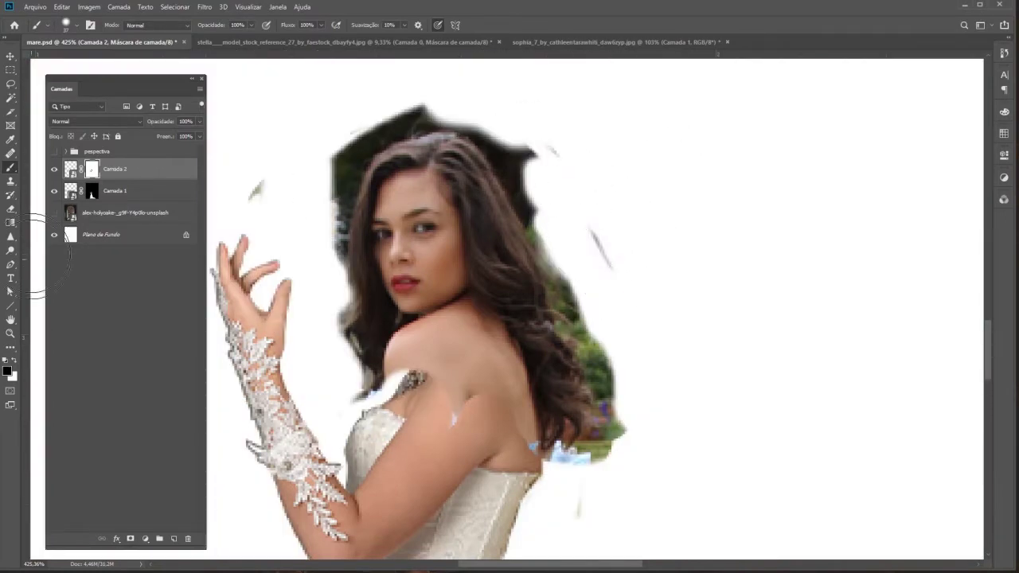
pyautogui.scroll(2, 399, 174)
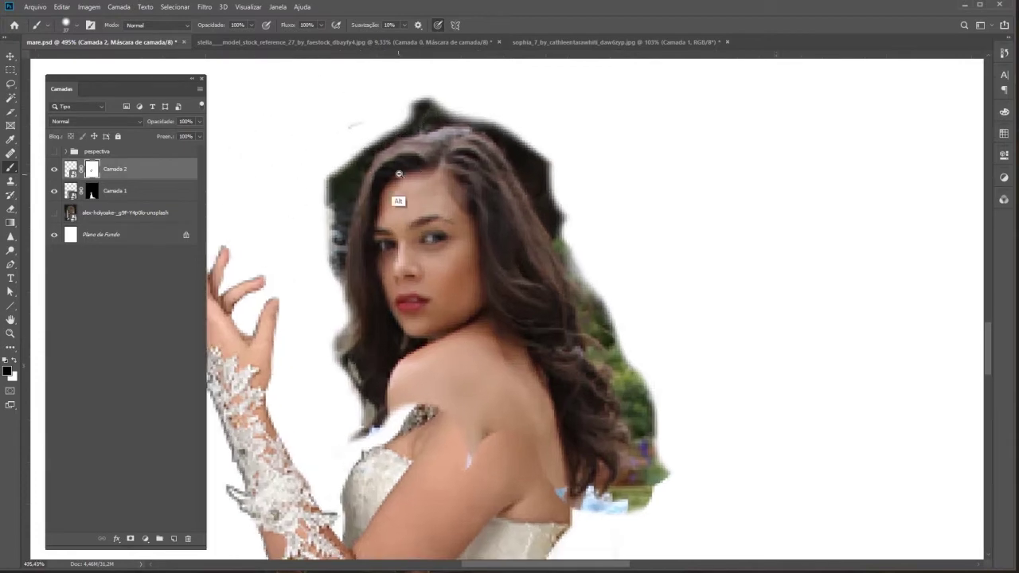
pyautogui.scroll(3, 398, 174)
pyautogui.scroll(-3, 364, 148)
pyautogui.scroll(2, 420, 155)
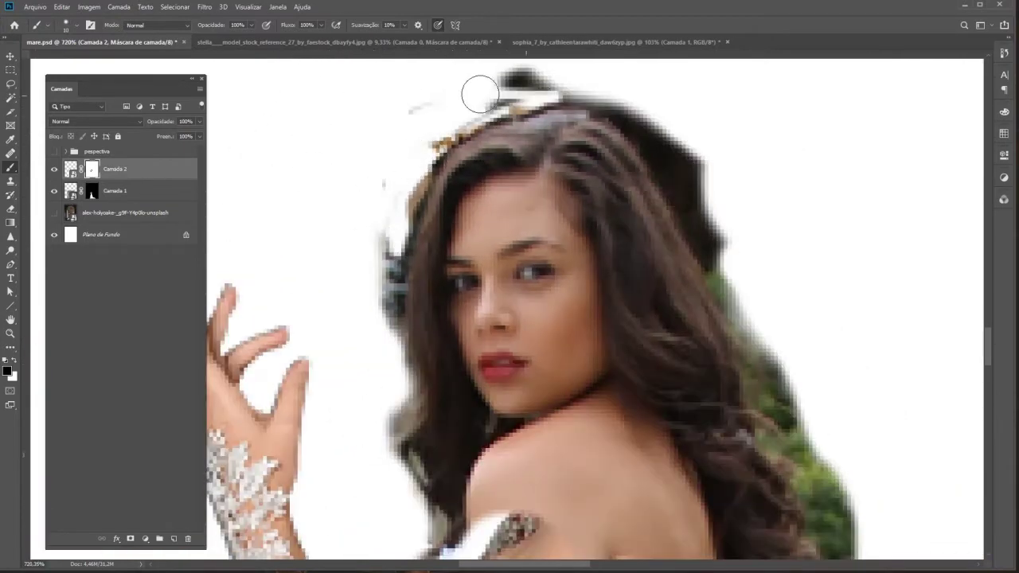
pyautogui.hscroll(5, 446, 111)
# Clean the hair edges and the stray strand on Camada 2's mask.
pyautogui.moveTo(432, 125)
pyautogui.mouseDown()
pyautogui.moveTo(541, 244)
pyautogui.moveTo(509, 239)
pyautogui.mouseUp()
pyautogui.hscroll(-5, 371, 268)
pyautogui.scroll(-2, 421, 198)
pyautogui.moveTo(422, 295); pyautogui.dragTo(421, 199)
pyautogui.scroll(-2, 438, 91)
pyautogui.moveTo(437, 91); pyautogui.dragTo(440, 97)
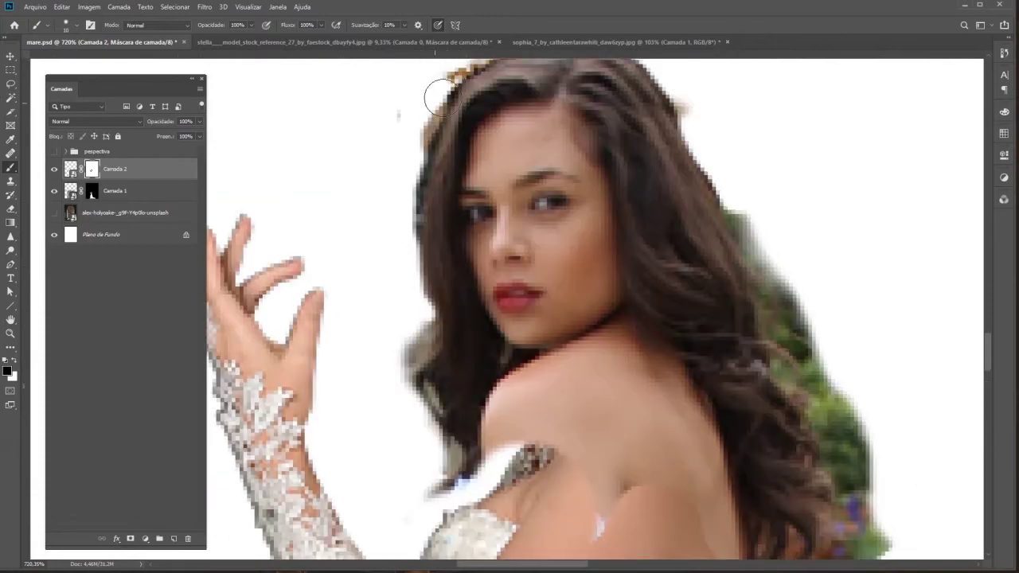
pyautogui.scroll(-2, 418, 271)
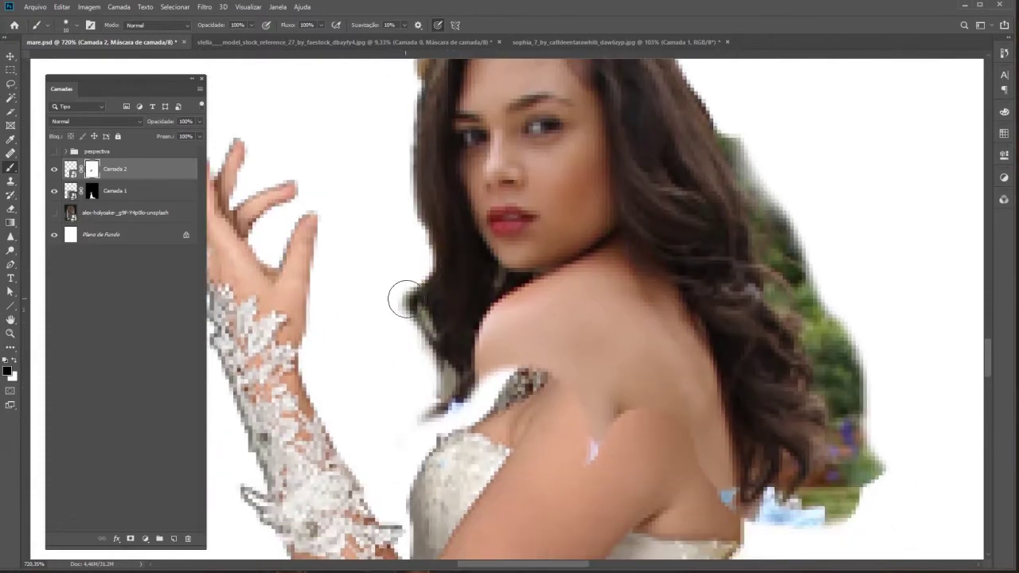
pyautogui.scroll(-1, 430, 322)
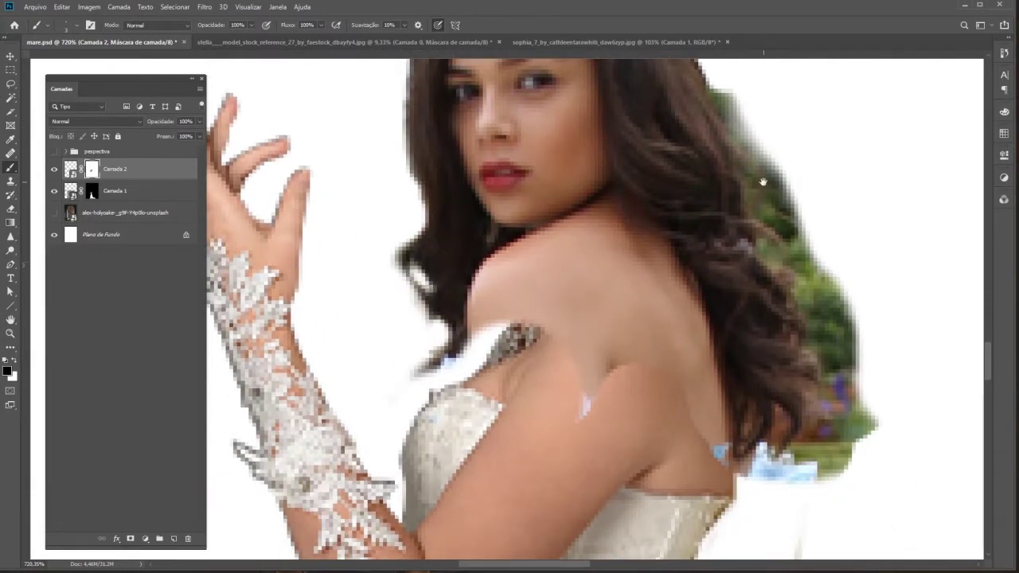
# Hide the leftover patches along the neck and shoulder on the mask.
pyautogui.moveTo(762, 183); pyautogui.dragTo(627, 163)
pyautogui.moveTo(464, 241)
pyautogui.mouseDown()
pyautogui.moveTo(539, 300)
pyautogui.moveTo(494, 236)
pyautogui.mouseUp()
pyautogui.moveTo(369, 240); pyautogui.dragTo(379, 257)
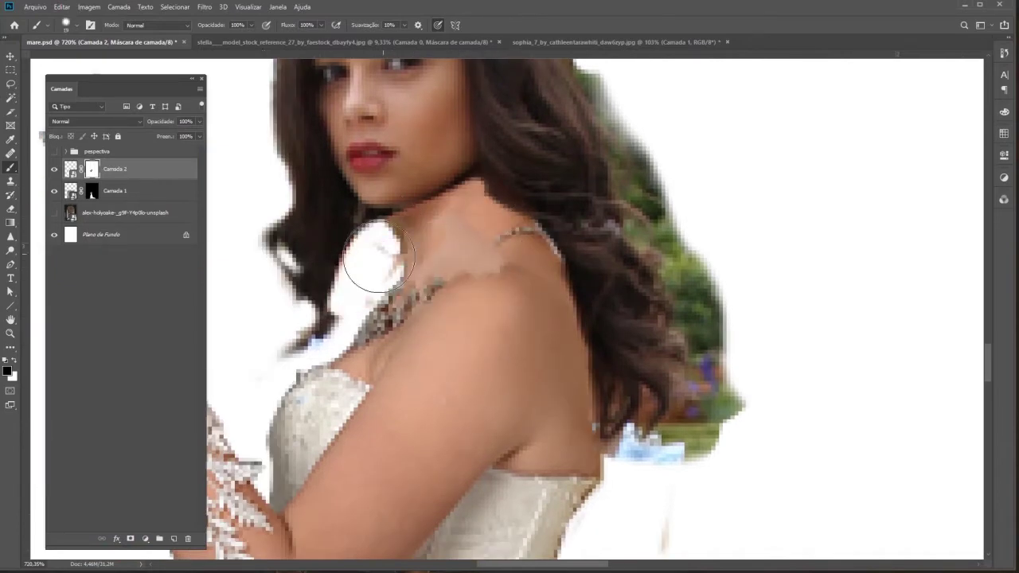
pyautogui.scroll(3, 479, 292)
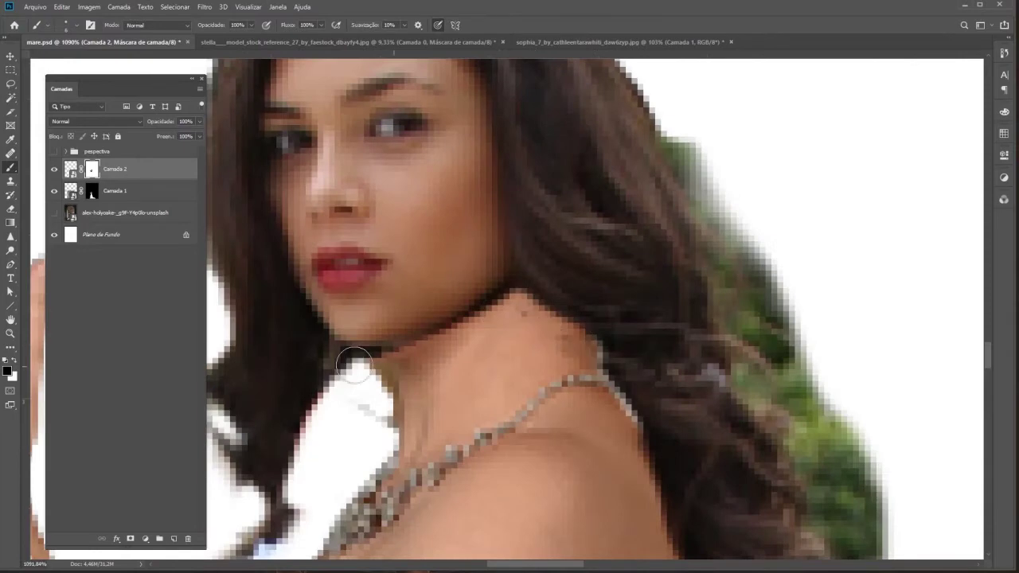
# Rotate Camada 2 slightly counter-clockwise and reselect its mask.
pyautogui.hotkey('ctrl', '0')
pyautogui.hotkey('ctrl', 't')
pyautogui.moveTo(661, 473); pyautogui.dragTo(659, 289)
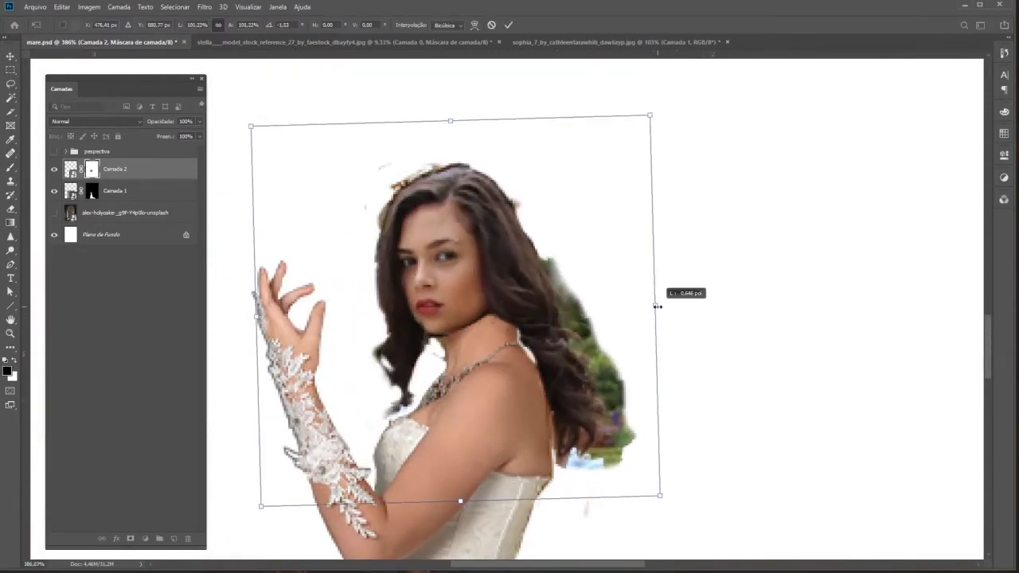
pyautogui.press('Return')
pyautogui.click(92, 191)
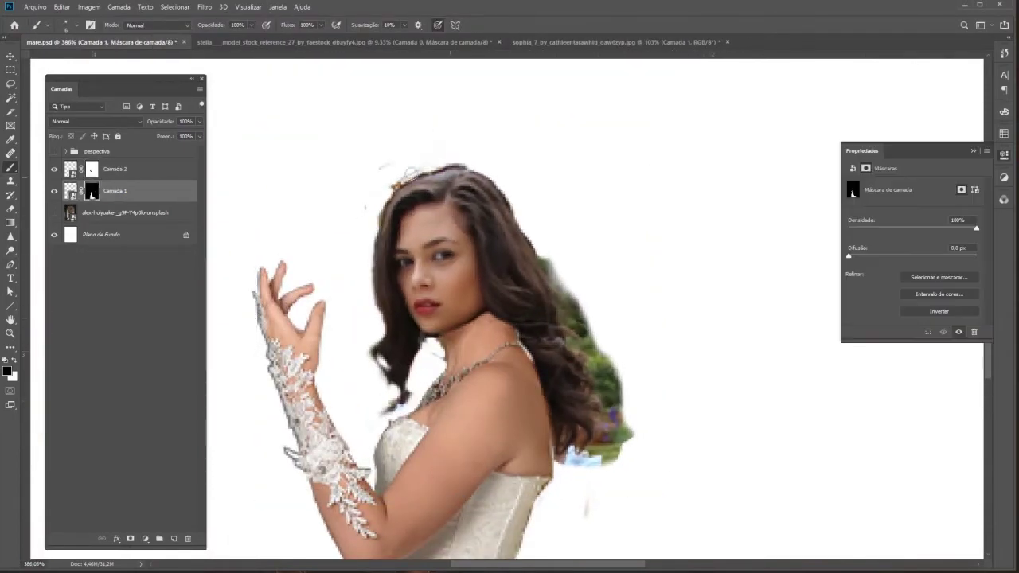
pyautogui.hotkey('alt', ']')
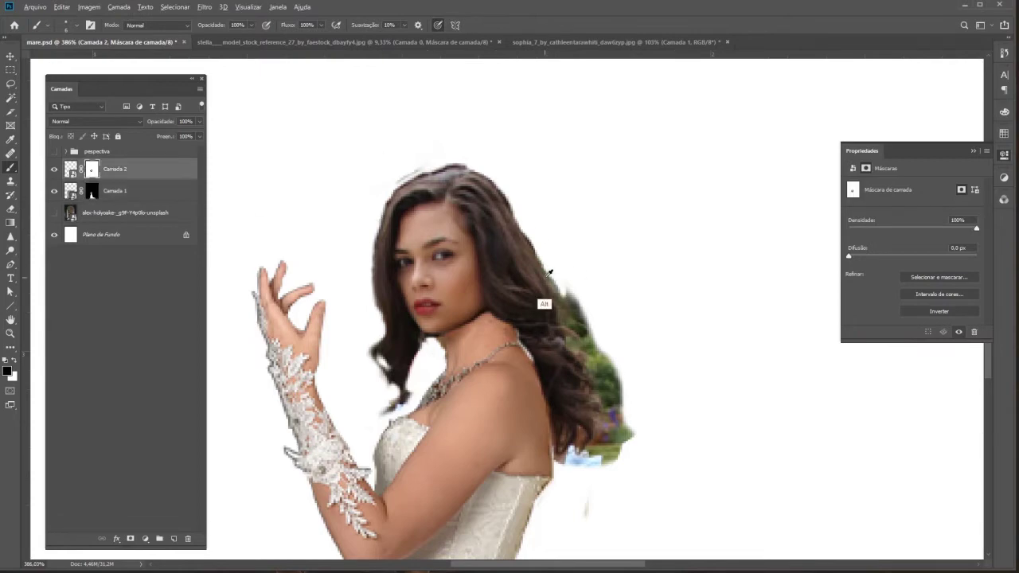
# Hide the green and blue background beside the hair tips on Camada 2's mask.
pyautogui.scroll(5, 550, 273)
pyautogui.moveTo(408, 267); pyautogui.dragTo(500, 432)
pyautogui.scroll(-2, 469, 366)
pyautogui.scroll(-2, 454, 308)
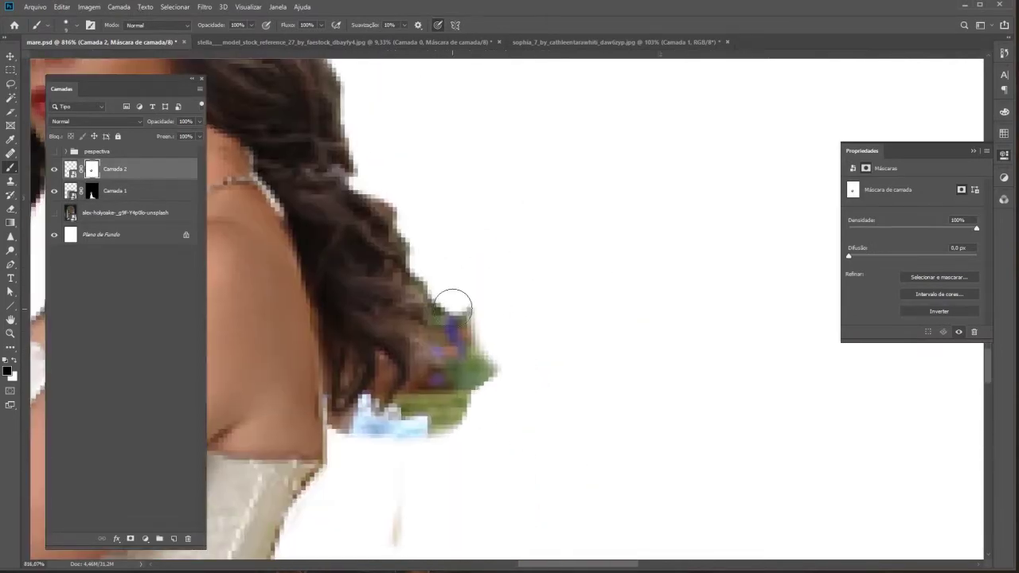
pyautogui.moveTo(437, 344)
pyautogui.mouseDown()
pyautogui.moveTo(462, 375)
pyautogui.moveTo(340, 423)
pyautogui.mouseUp()
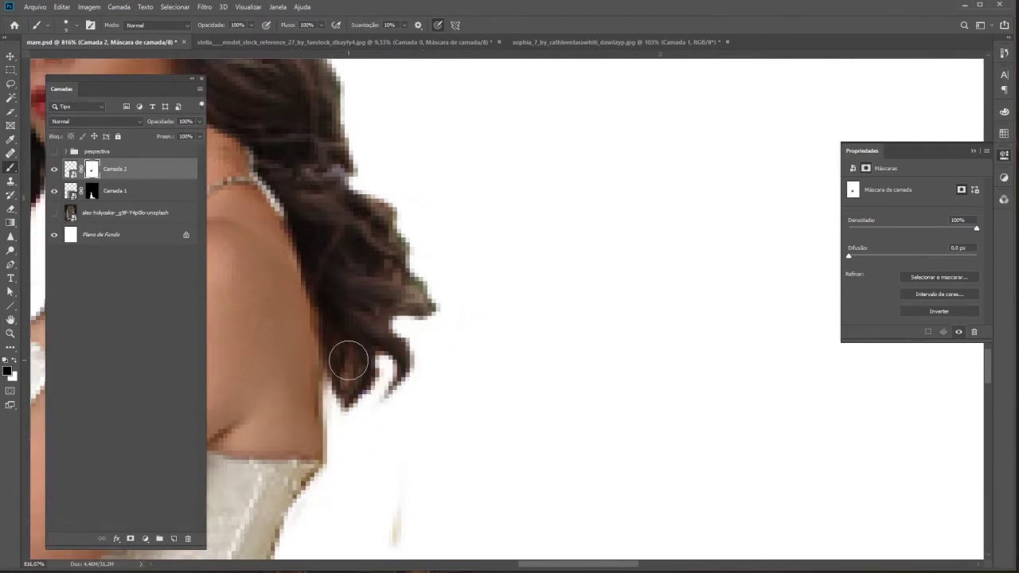
pyautogui.scroll(-3, 348, 362)
pyautogui.scroll(-3, 363, 337)
pyautogui.scroll(8, 364, 337)
pyautogui.hscroll(-3, 627, 272)
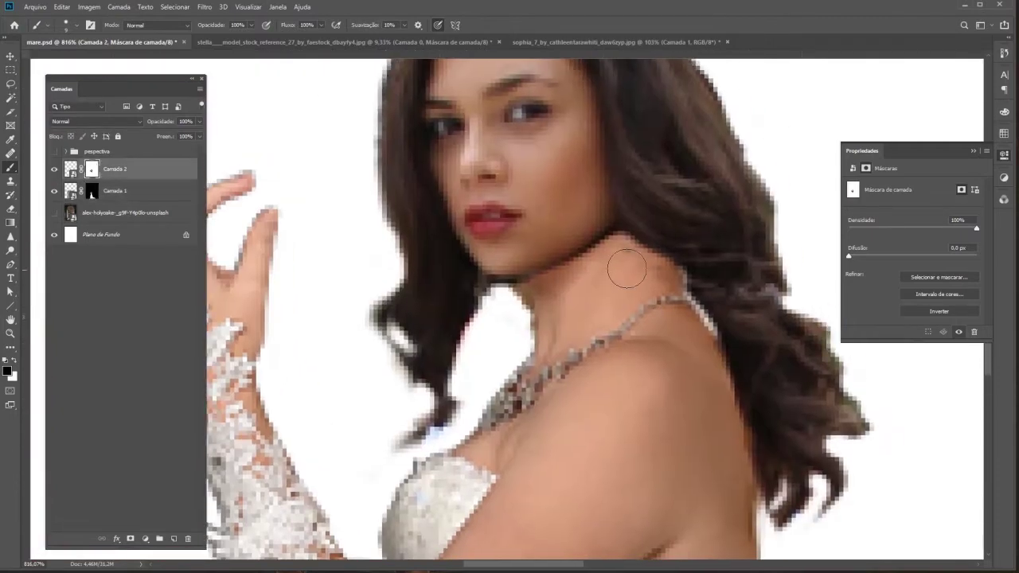
pyautogui.moveTo(529, 284); pyautogui.dragTo(400, 370)
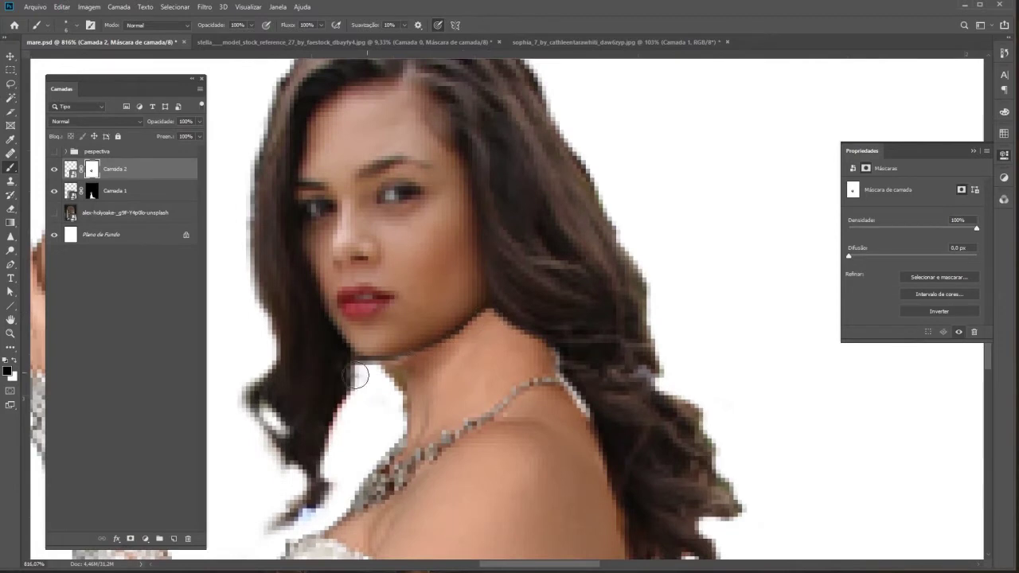
# Nudge Camada 2 and rotate it further to about 4°.
pyautogui.click(106, 200)
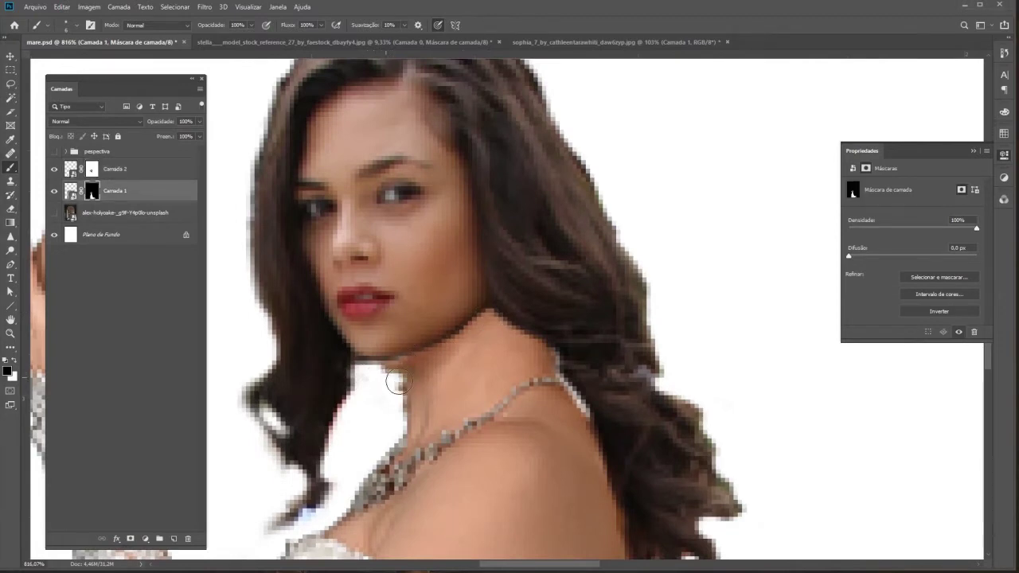
pyautogui.click(119, 168)
pyautogui.hotkey('ctrl', 't')
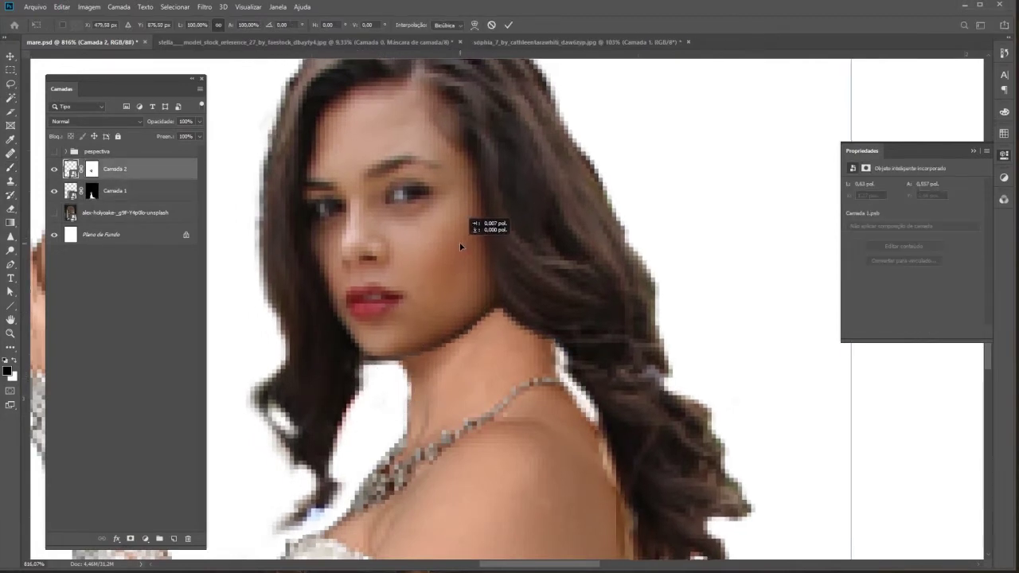
pyautogui.hotkey('ctrl', '0')
pyautogui.moveTo(478, 288); pyautogui.dragTo(483, 285)
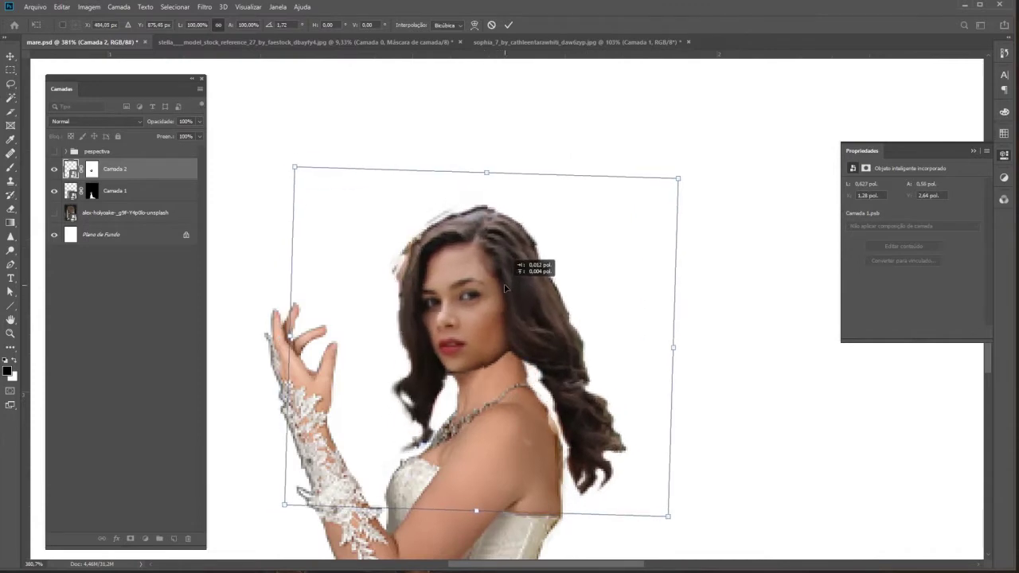
pyautogui.moveTo(670, 171); pyautogui.dragTo(546, 218)
pyautogui.scroll(-5, 456, 251)
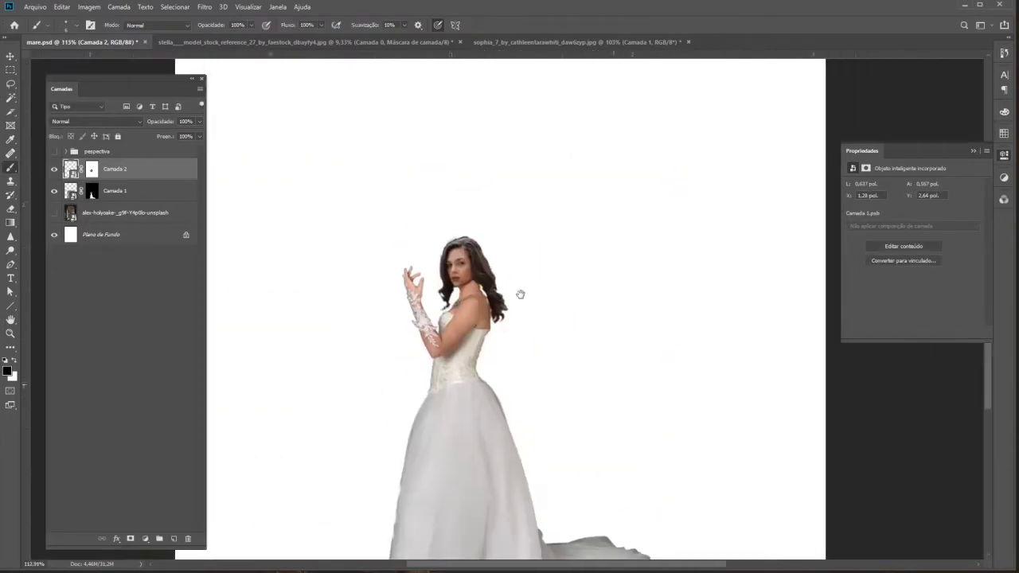
pyautogui.press('Return')
pyautogui.scroll(5, 478, 262)
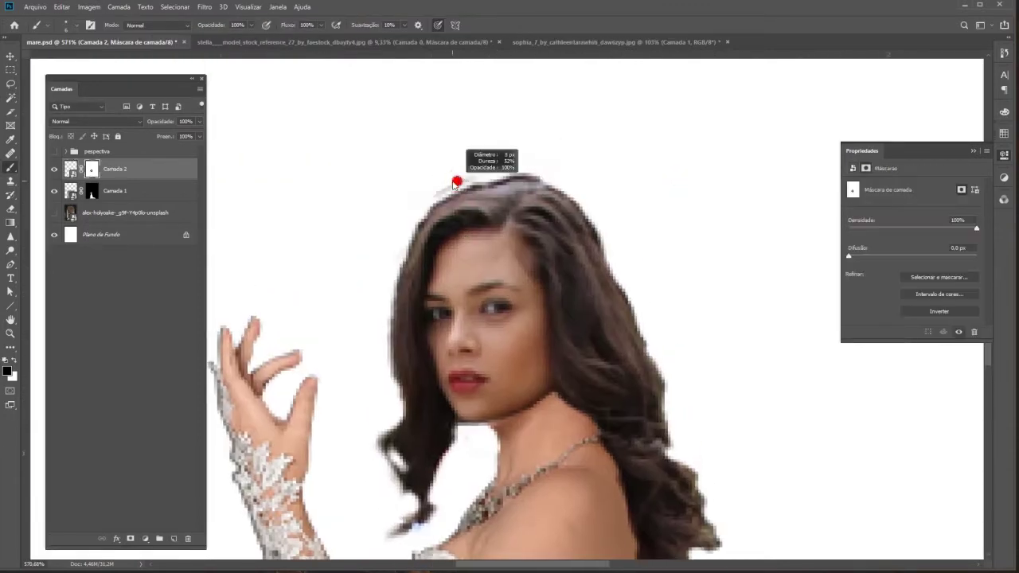
pyautogui.scroll(2, 510, 302)
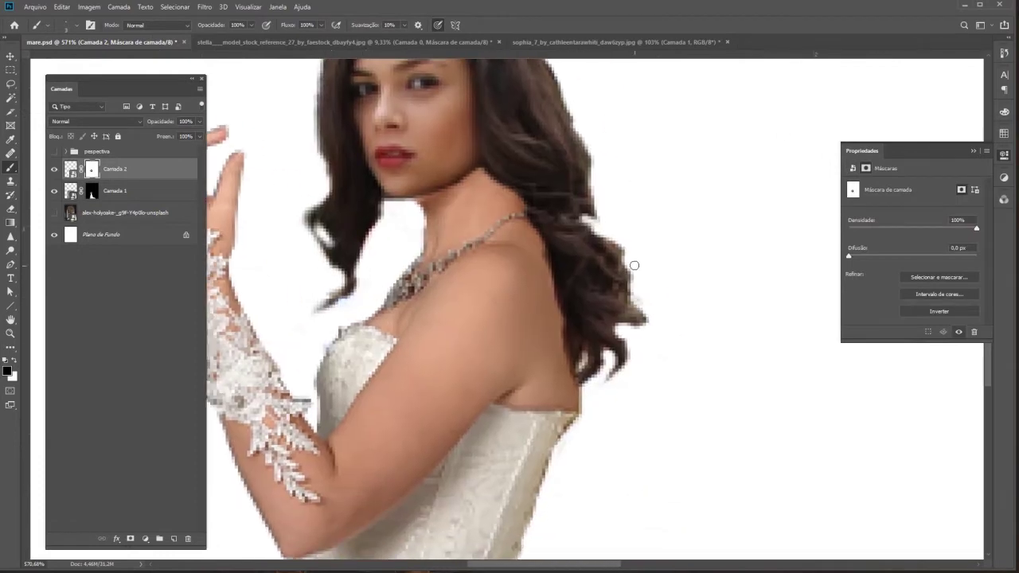
pyautogui.scroll(-4, 634, 265)
pyautogui.scroll(-3, 605, 259)
# Select the Camada 1 layer and switch back to the Brush.
pyautogui.press('v')
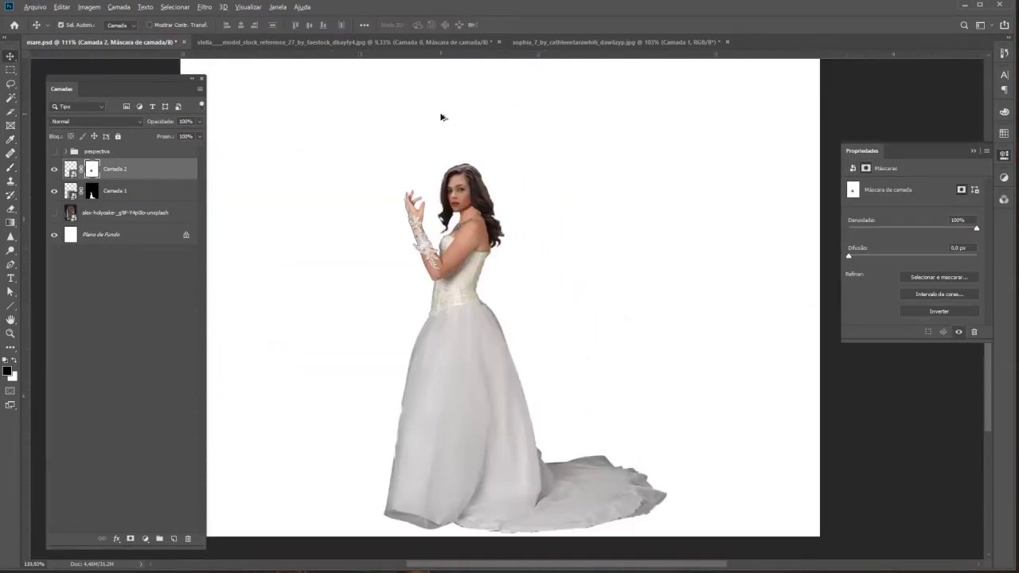
pyautogui.scroll(7, 436, 171)
pyautogui.click(480, 221)
pyautogui.press('b')
pyautogui.scroll(-3, 603, 274)
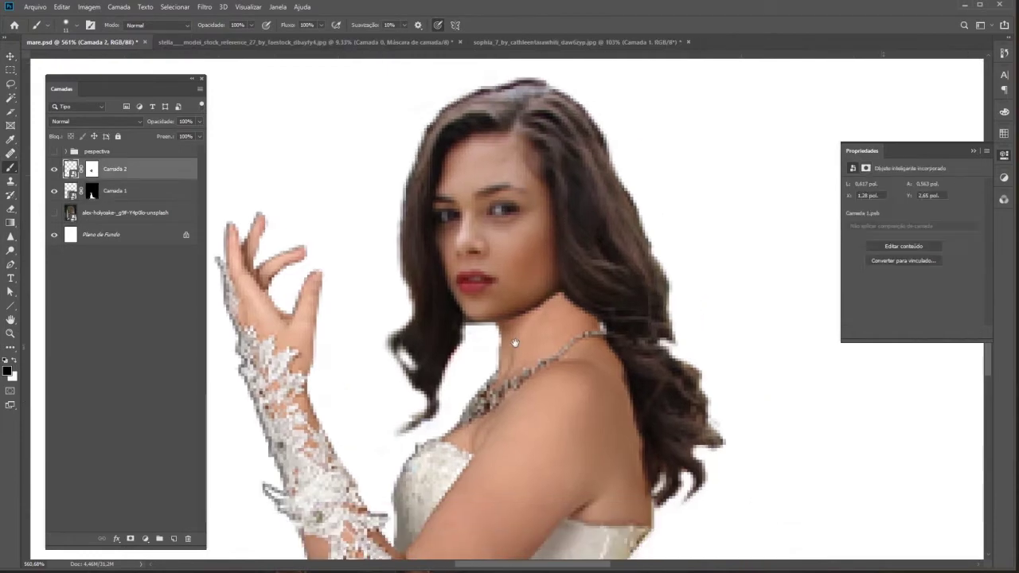
pyautogui.scroll(-4, 602, 274)
# Open the bride's smart-object stock photo and adjust the brush size and hardness.
pyautogui.scroll(5, 419, 427)
pyautogui.doubleClick(71, 191)
pyautogui.scroll(5, 491, 216)
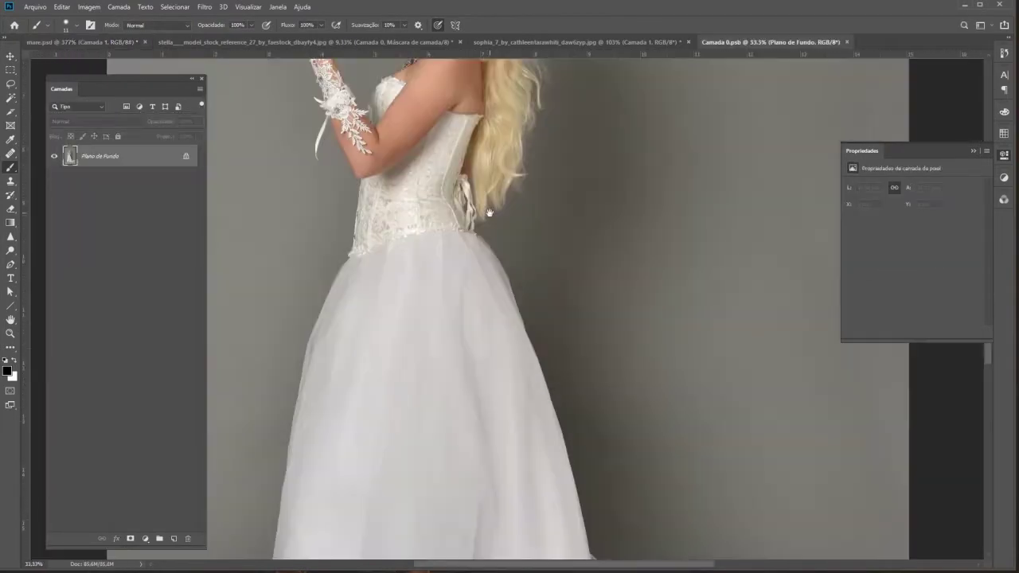
pyautogui.scroll(3, 411, 239)
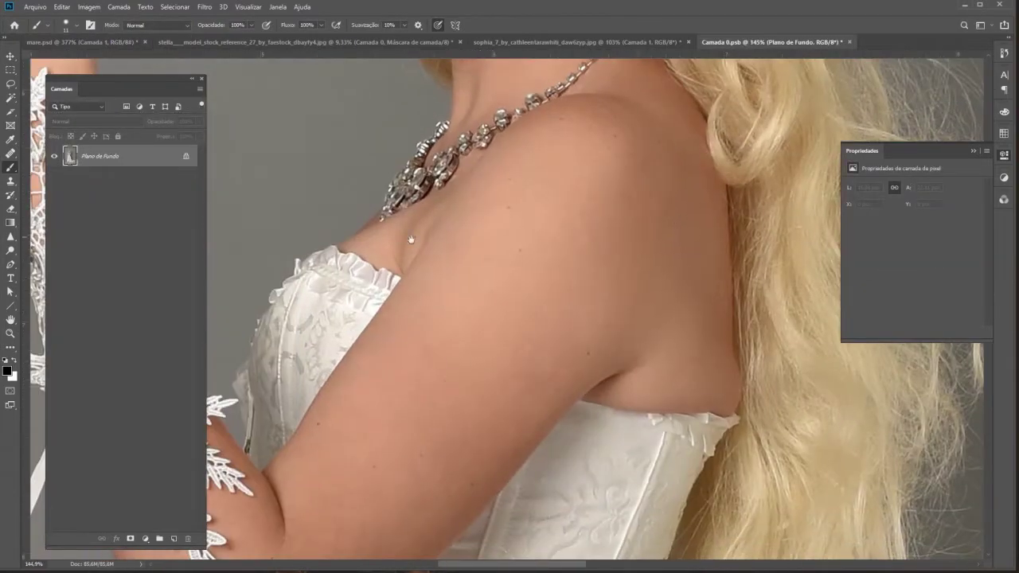
pyautogui.rightClick(521, 249)
pyautogui.press('Escape')
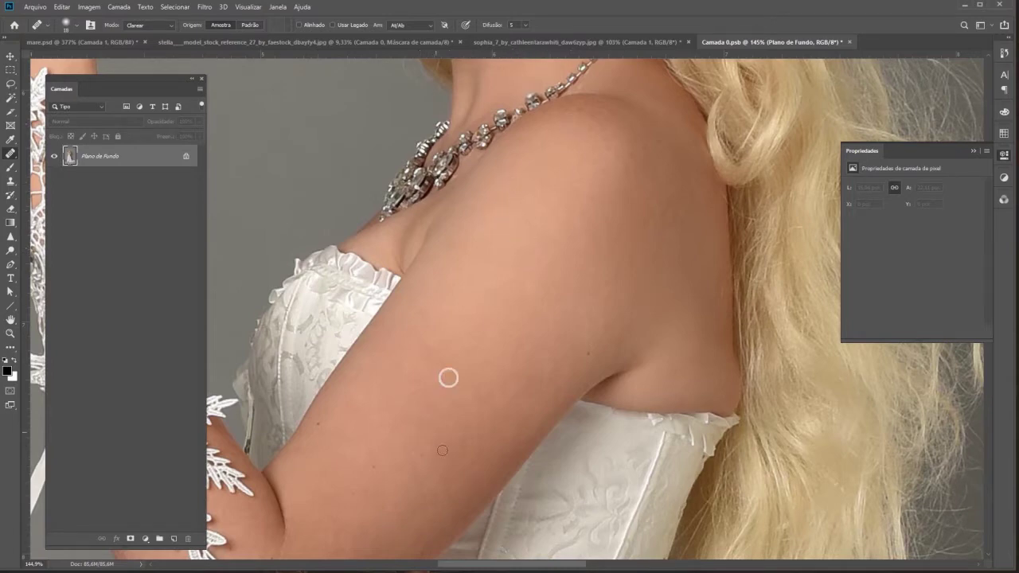
pyautogui.moveTo(322, 424); pyautogui.dragTo(335, 392)
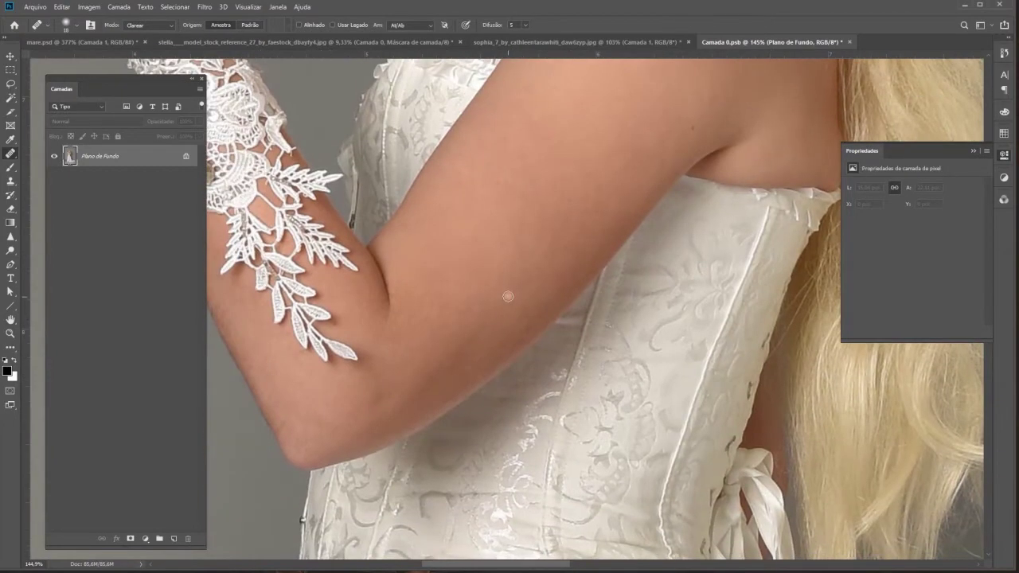
# Inspect the lower arm and corset, then save the edited stock photo.
pyautogui.scroll(5, 508, 296)
pyautogui.hscroll(5, 508, 297)
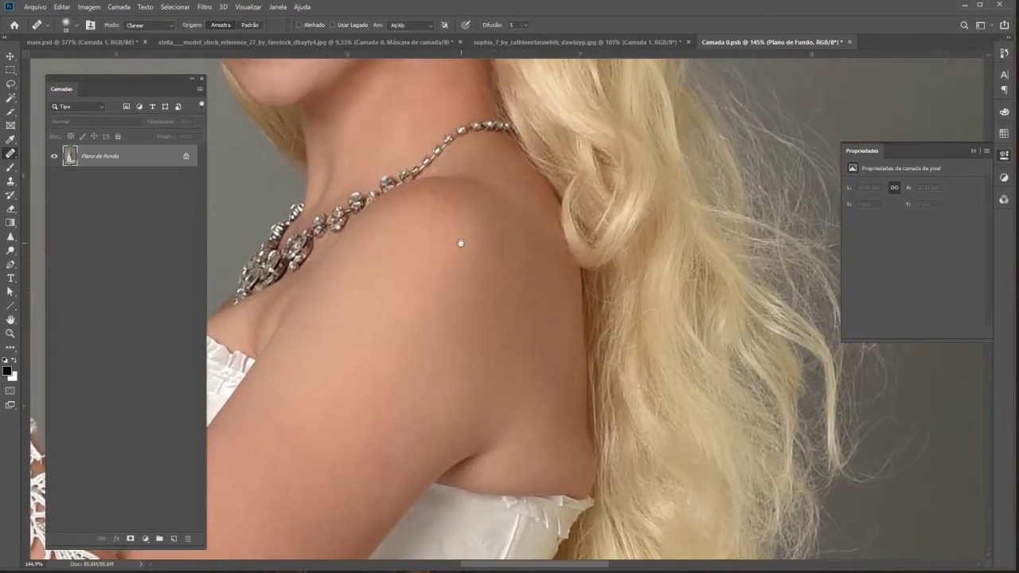
pyautogui.scroll(-3, 462, 243)
pyautogui.scroll(10, 511, 297)
pyautogui.scroll(-2, 510, 297)
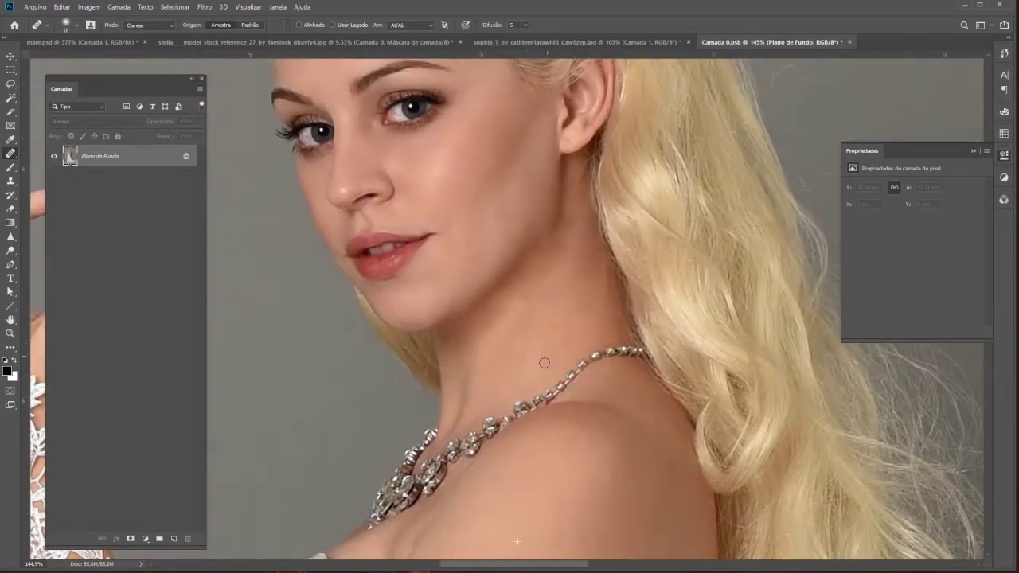
pyautogui.scroll(-8, 492, 358)
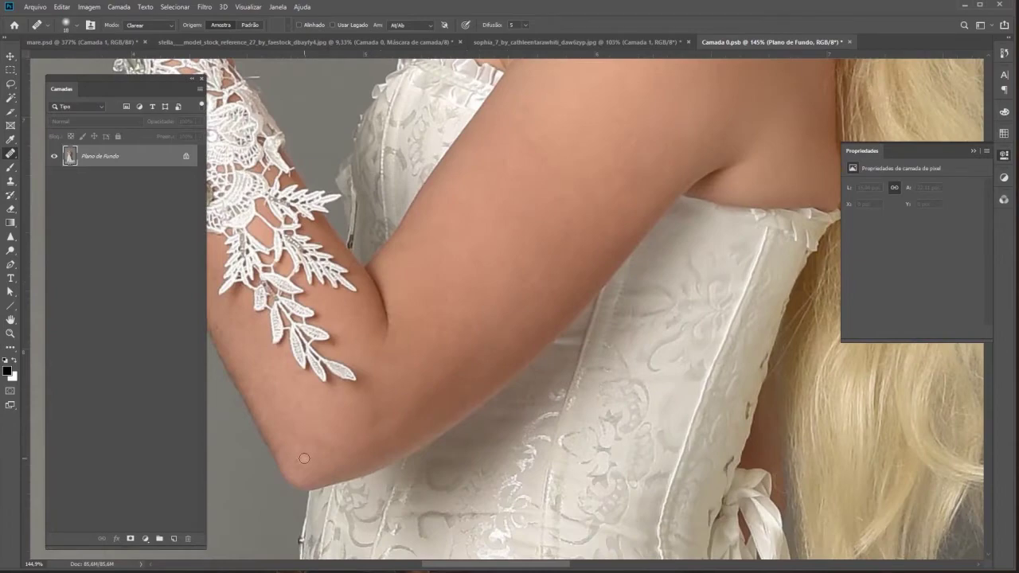
pyautogui.scroll(-1, 351, 430)
pyautogui.scroll(5, 553, 284)
pyautogui.scroll(4, 478, 319)
pyautogui.scroll(-8, 478, 358)
pyautogui.hotkey('ctrl', 's')
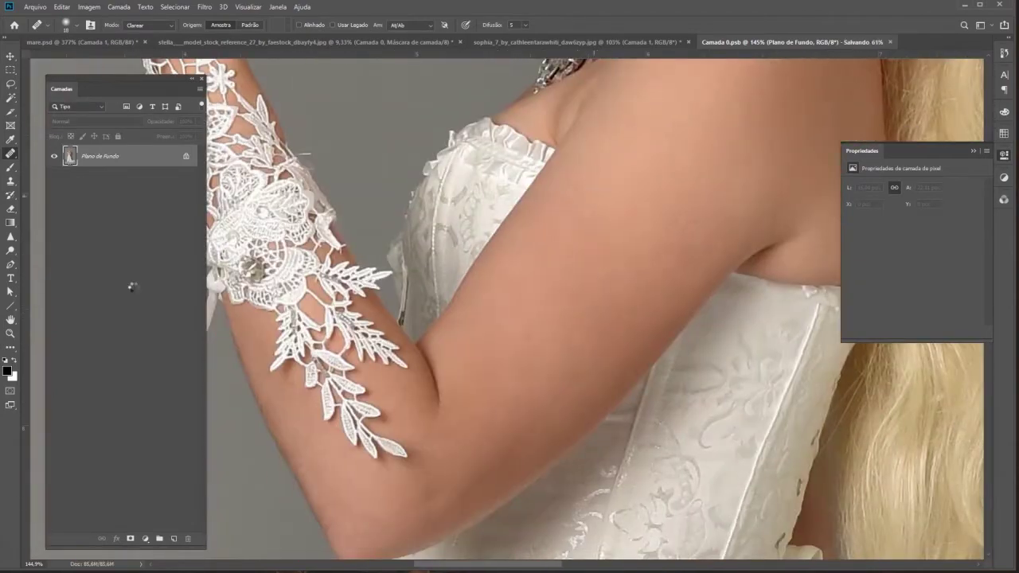
# Set the Mixer Brush to 9% flow, then save-close Camada 0.psb and open Camada 1.psb.
pyautogui.rightClick(11, 168)
pyautogui.click(63, 199)
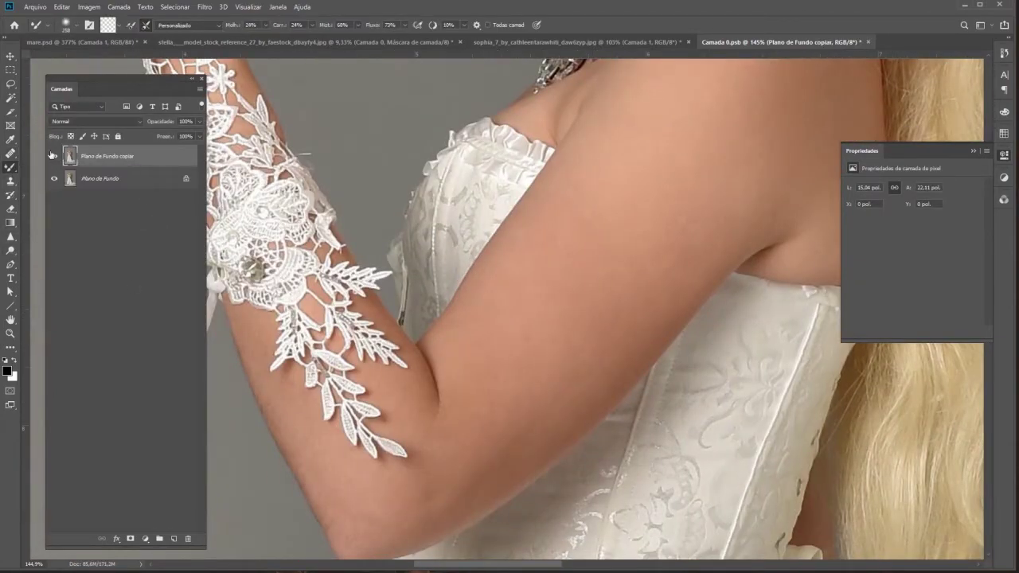
pyautogui.moveTo(381, 35); pyautogui.dragTo(369, 36)
pyautogui.scroll(2, 621, 243)
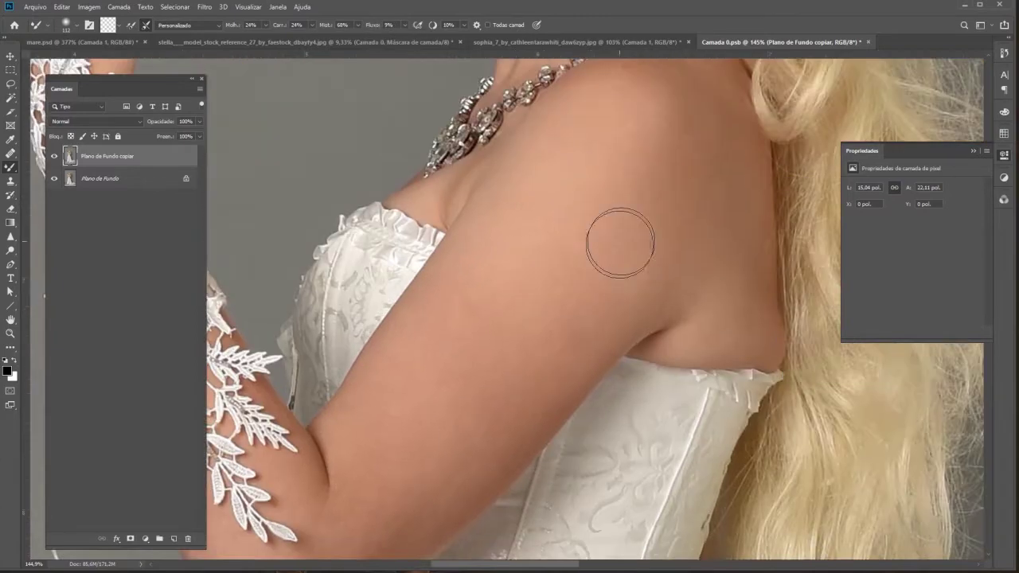
pyautogui.scroll(-3, 531, 310)
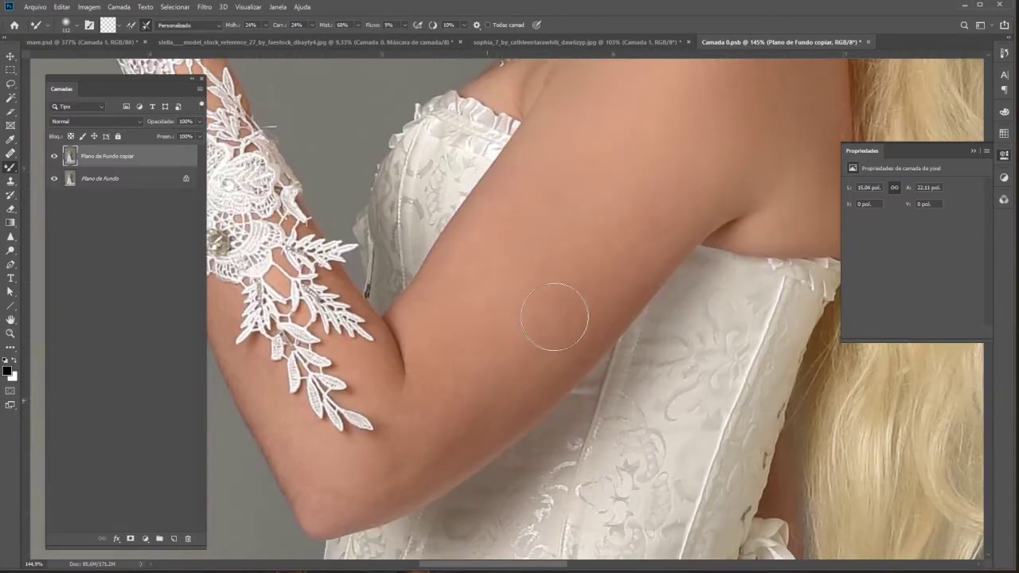
pyautogui.scroll(2, 566, 200)
pyautogui.scroll(3, 616, 119)
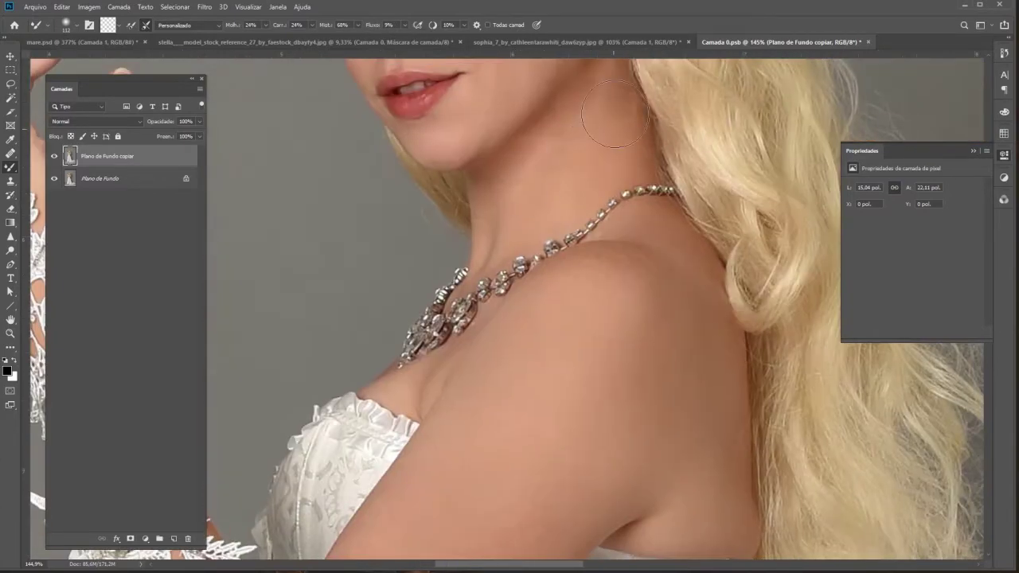
pyautogui.scroll(-2, 625, 276)
pyautogui.scroll(-3, 514, 230)
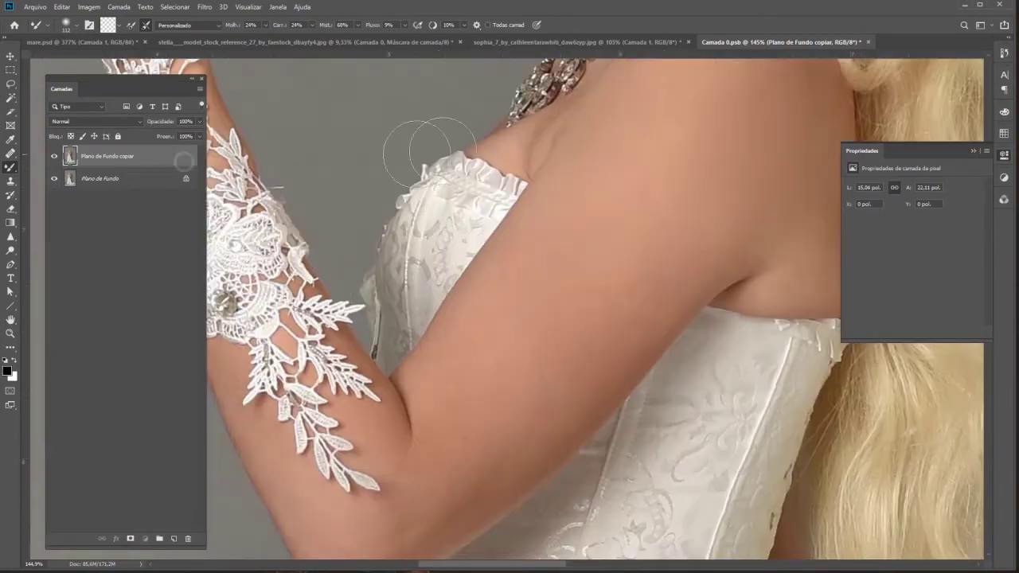
pyautogui.hotkey('ctrl', 'w')
pyautogui.doubleClick(86, 171)
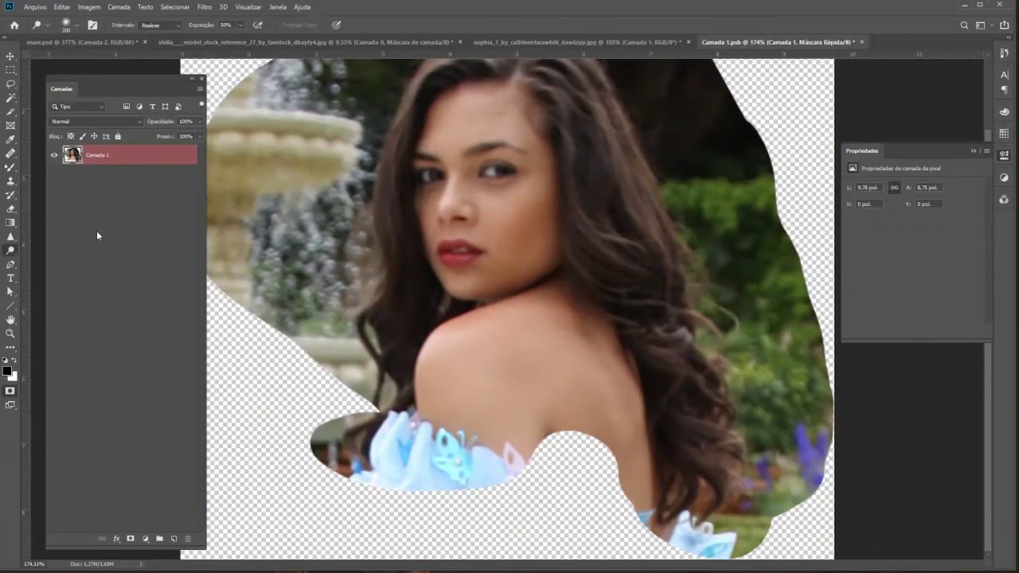
# Duplicate the face layer as Camada 1 copiar and set up a much larger Mixer Brush for smoothing.
pyautogui.scroll(5, 421, 394)
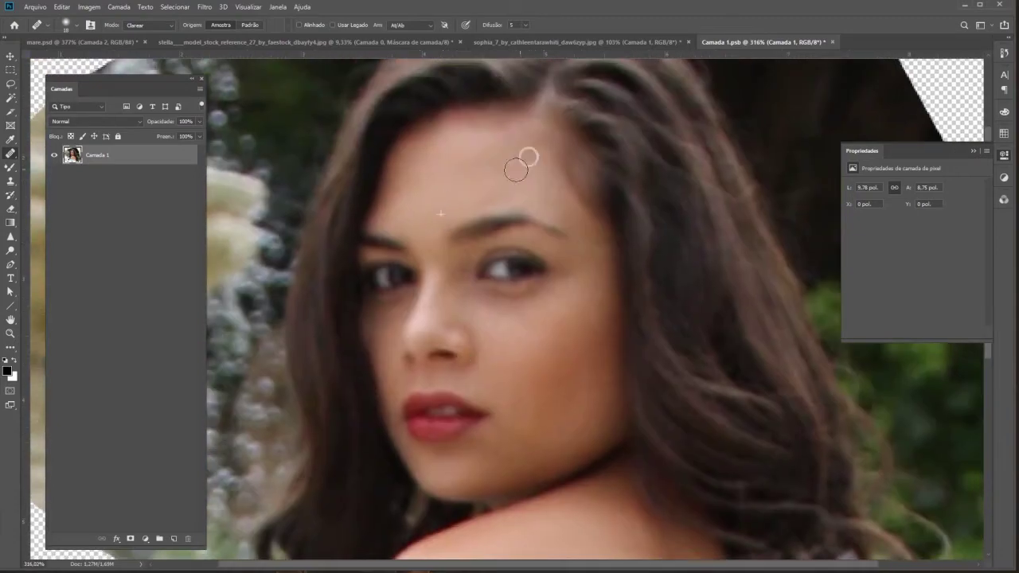
pyautogui.hotkey('ctrl', 'j')
pyautogui.press('b')
pyautogui.moveTo(489, 232); pyautogui.dragTo(389, 305)
pyautogui.scroll(-4, 389, 305)
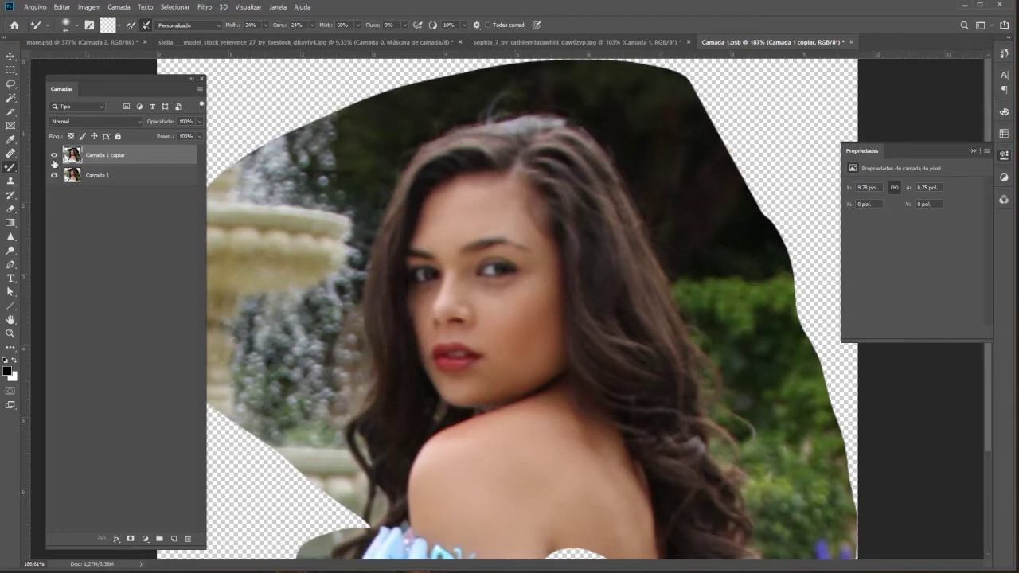
pyautogui.scroll(4, 488, 314)
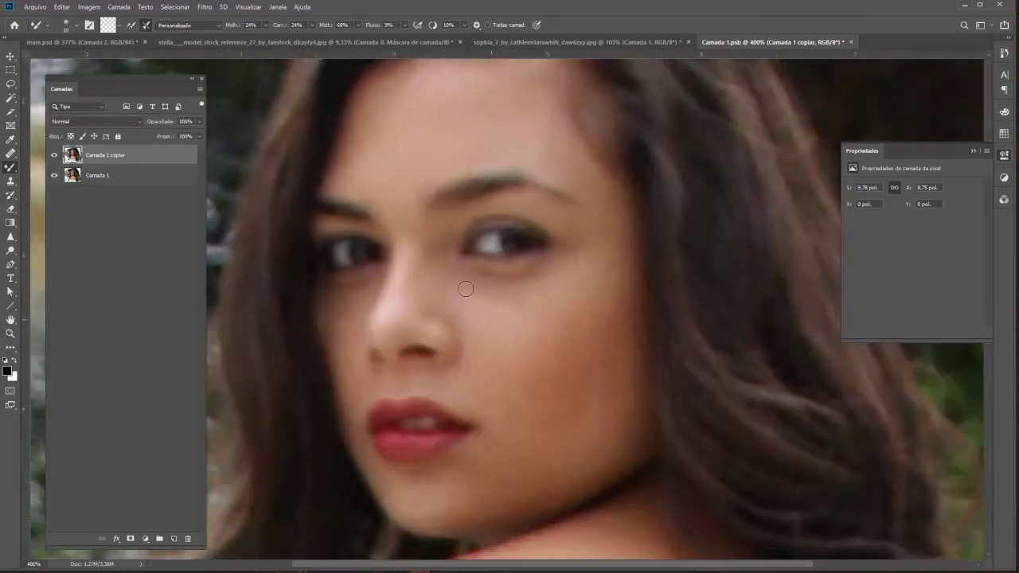
pyautogui.moveTo(496, 308); pyautogui.dragTo(433, 285)
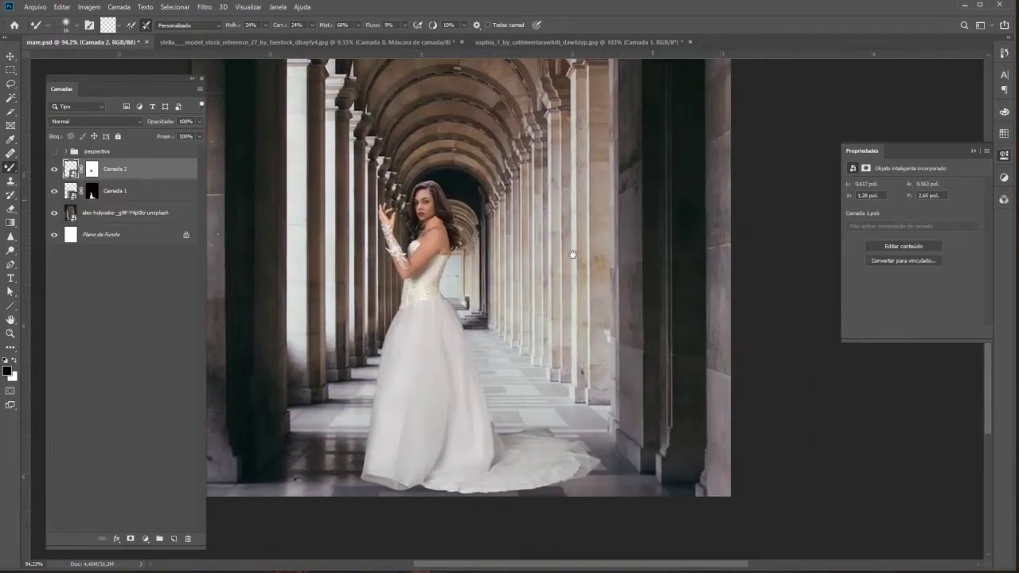
# Transform the bride layers, then pull the corridor background's top edge down so the arch sits lower.
pyautogui.keyDown('shift'); pyautogui.click(144, 200); pyautogui.keyUp('shift')
pyautogui.hotkey('ctrl', 't')
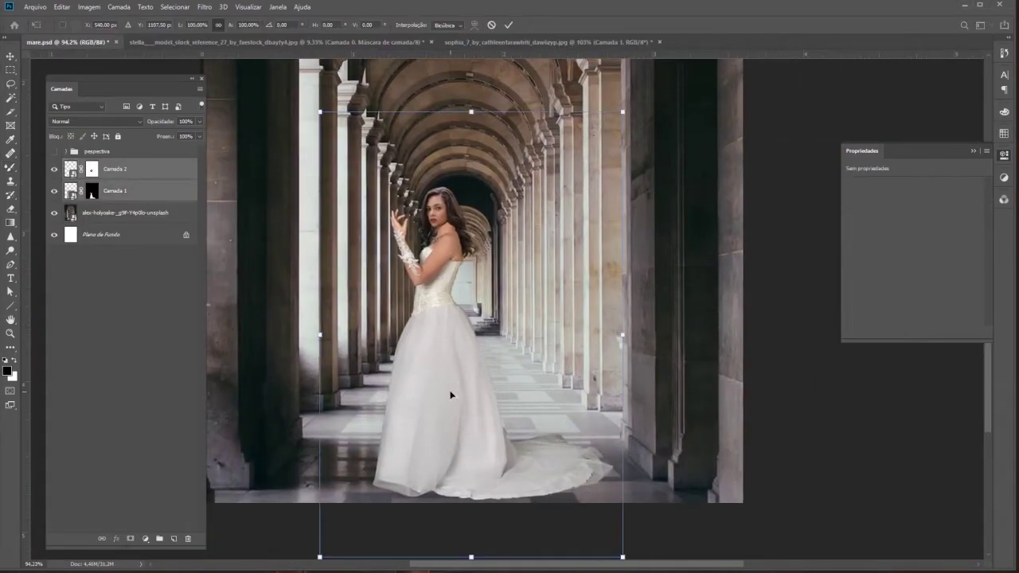
pyautogui.hotkey('ctrl', '-')
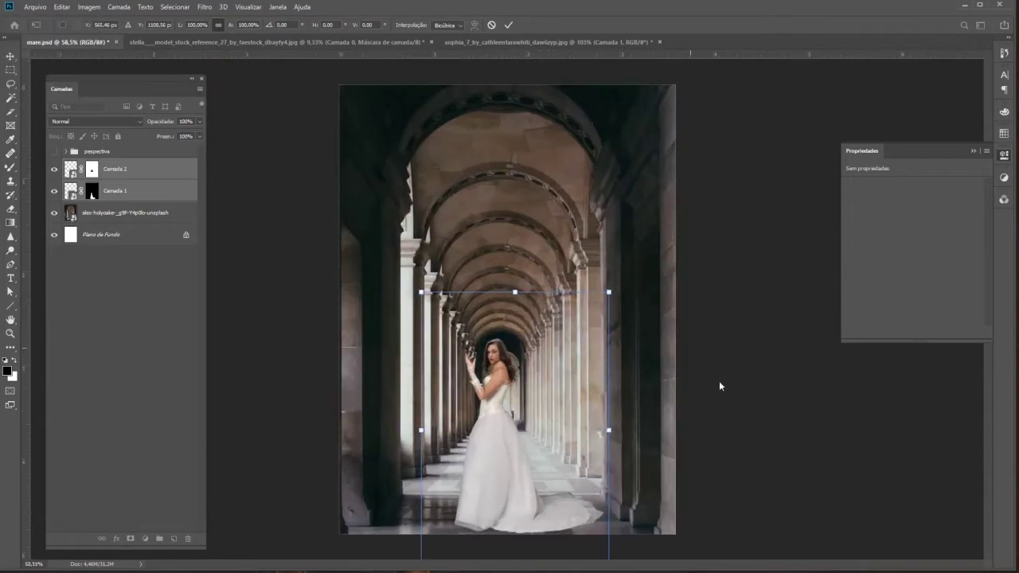
pyautogui.press('Return')
pyautogui.hotkey('alt', '[')
pyautogui.hotkey('ctrl', 't')
pyautogui.moveTo(500, 98); pyautogui.dragTo(500, 155)
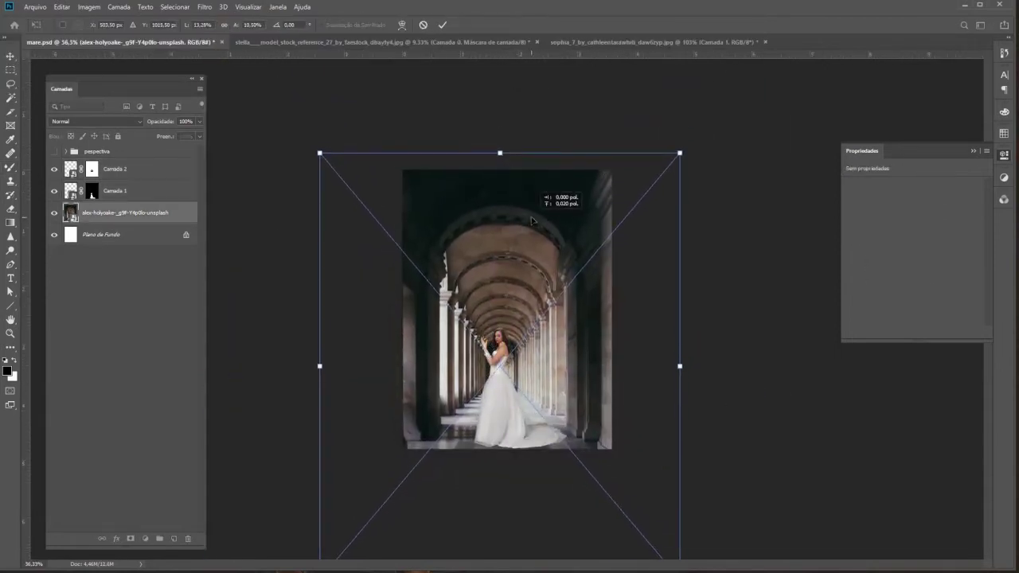
pyautogui.press('Return')
# Scale the corridor and both bride layers up together to fill the canvas.
pyautogui.hotkey('shift', 'alt', ']')
pyautogui.hotkey('shift', 'alt', ']')
pyautogui.hotkey('ctrl', 't')
pyautogui.moveTo(531, 219); pyautogui.dragTo(564, 322)
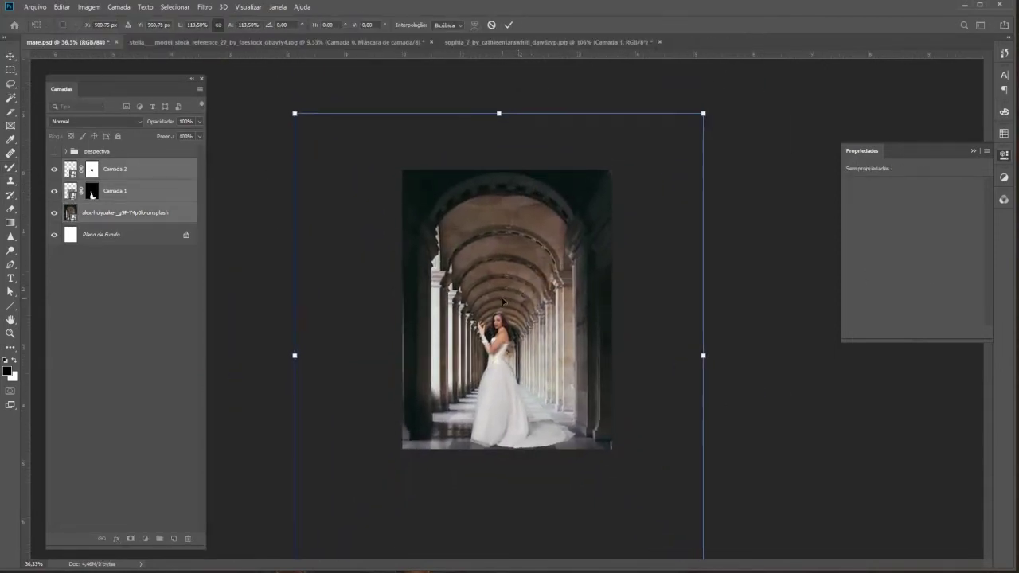
pyautogui.hotkey('alt', 'space')
pyautogui.press('Escape')
pyautogui.press('Return')
pyautogui.scroll(5, 510, 382)
# Paint white on the bride layer's mask at 30% brush opacity to restore the hem.
pyautogui.click(92, 191)
pyautogui.press('b')
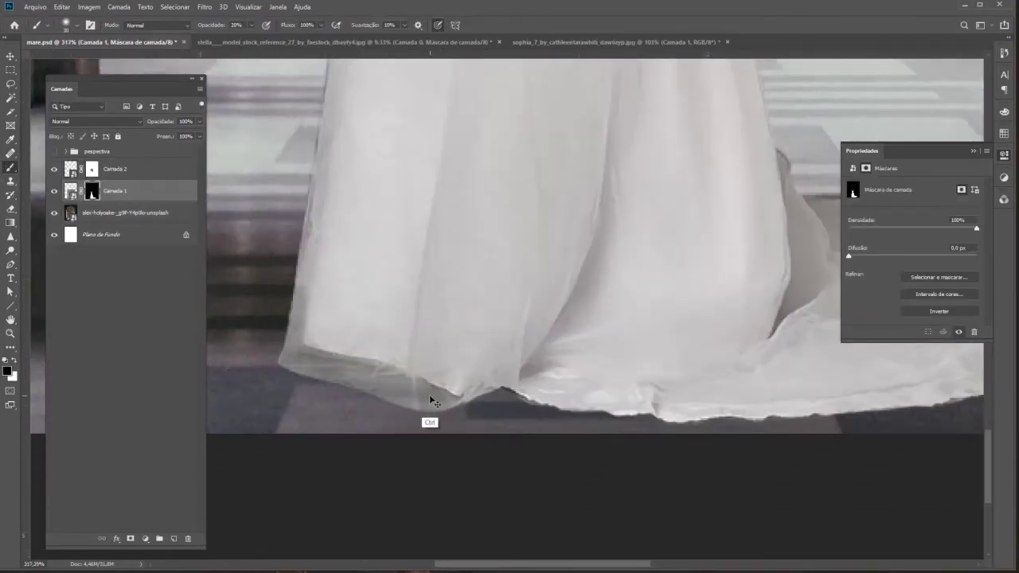
pyautogui.press('x')
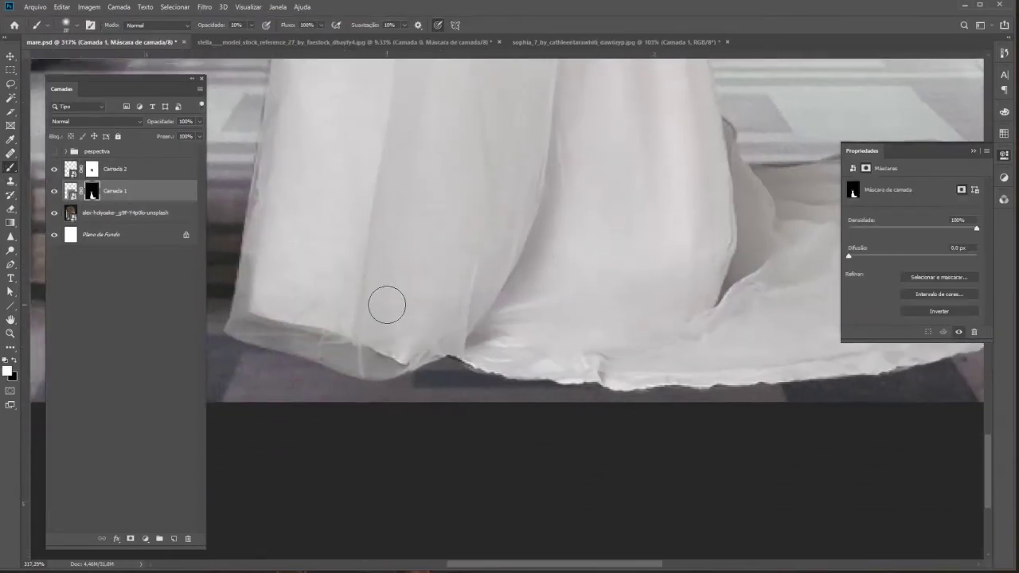
pyautogui.scroll(1, 344, 288)
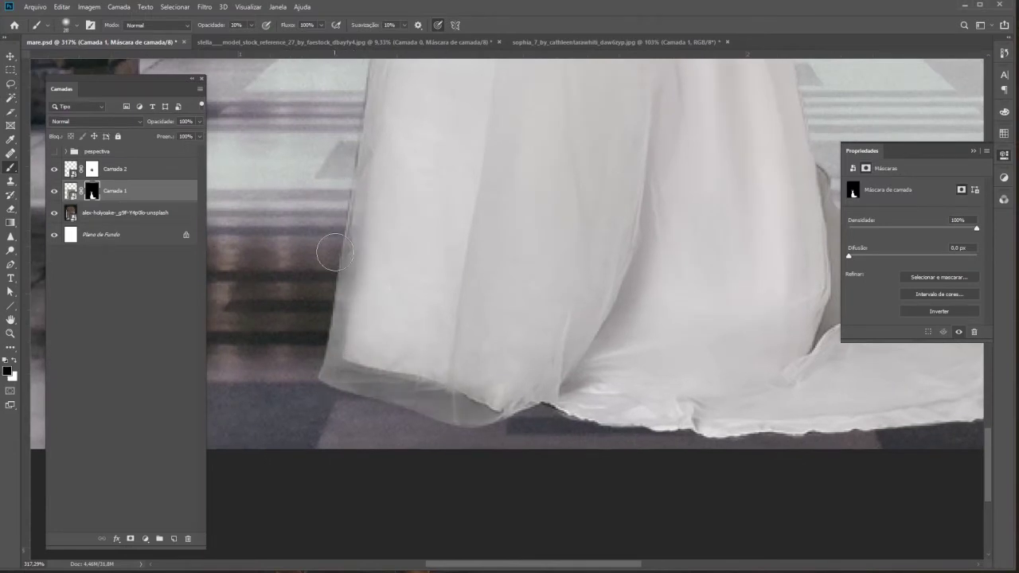
pyautogui.scroll(1, 359, 170)
pyautogui.scroll(3, 352, 326)
pyautogui.scroll(-5, 353, 325)
pyautogui.hscroll(5, 352, 326)
pyautogui.press('3')
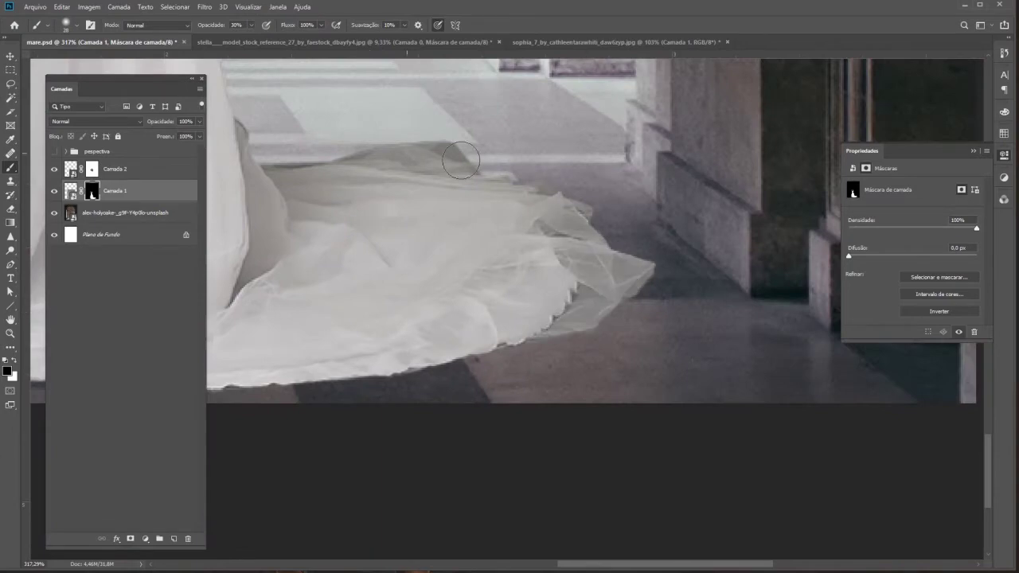
pyautogui.scroll(5, 508, 206)
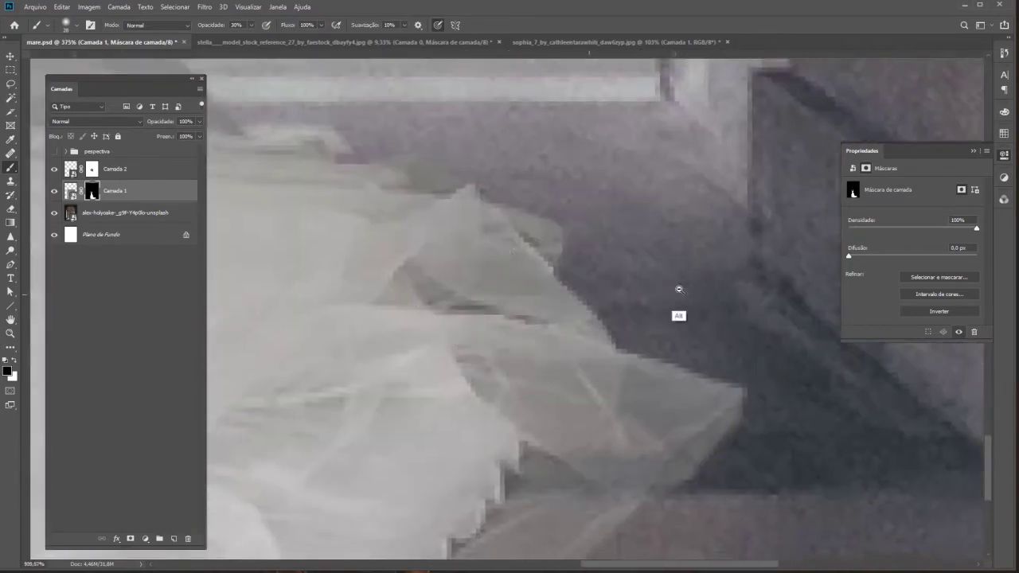
pyautogui.hscroll(-5, 557, 231)
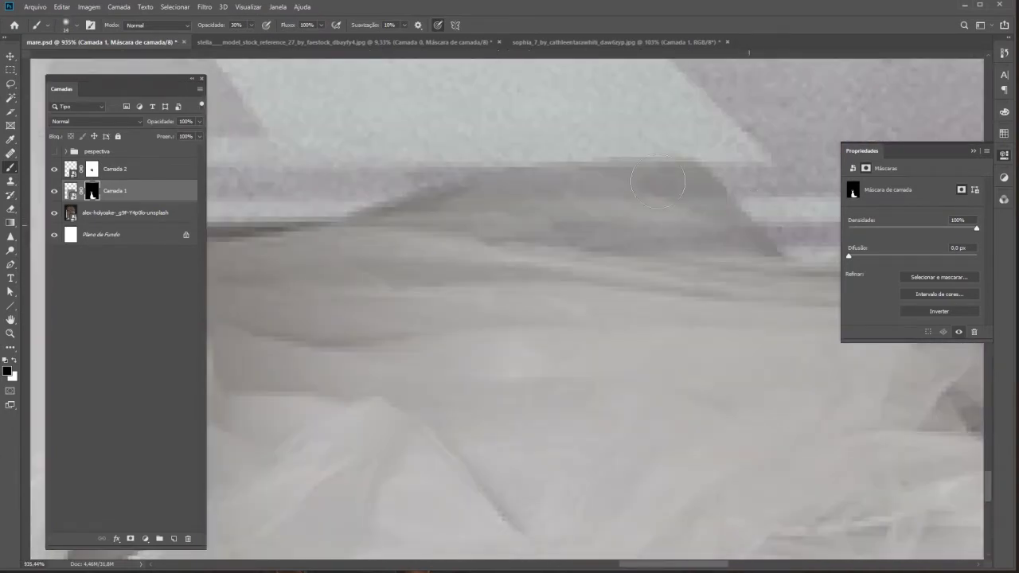
# Pick a general brush preset, enlarge it, and work the mask along the dress edge beside the steps.
pyautogui.rightClick(495, 225)
pyautogui.click(506, 317)
pyautogui.press('alt')
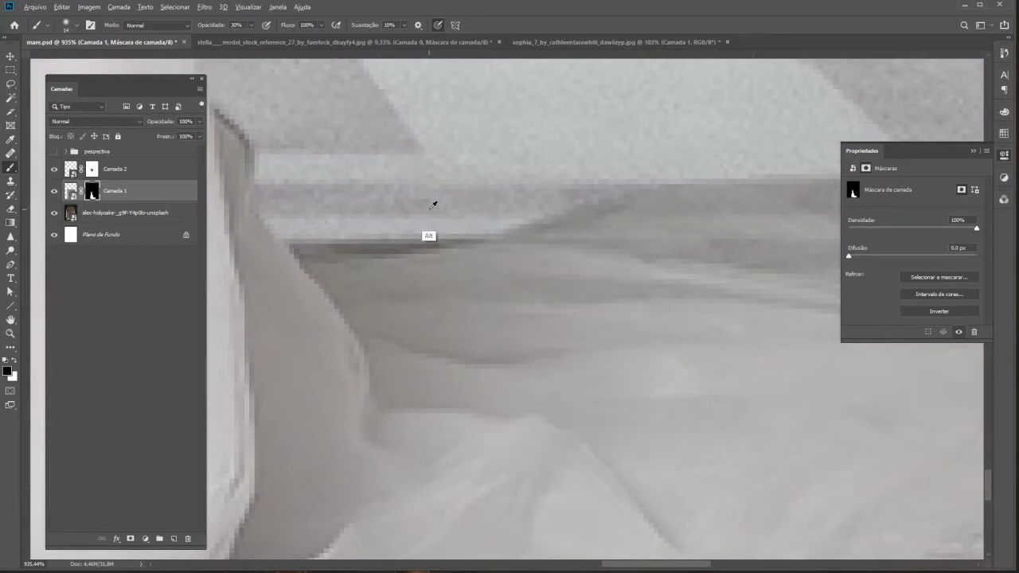
pyautogui.rightClick(412, 203)
pyautogui.press('Return')
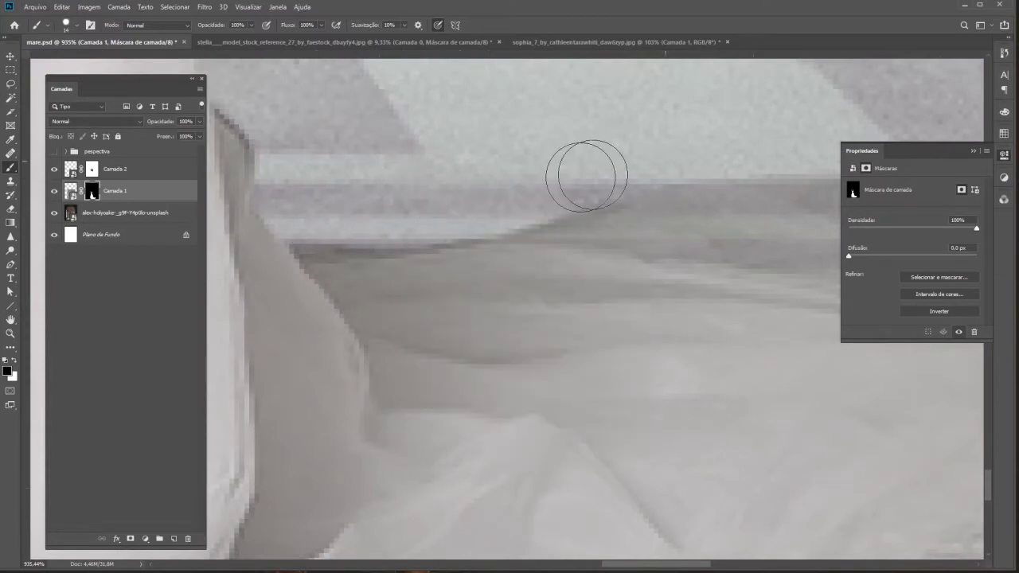
pyautogui.moveTo(403, 238); pyautogui.dragTo(412, 194)
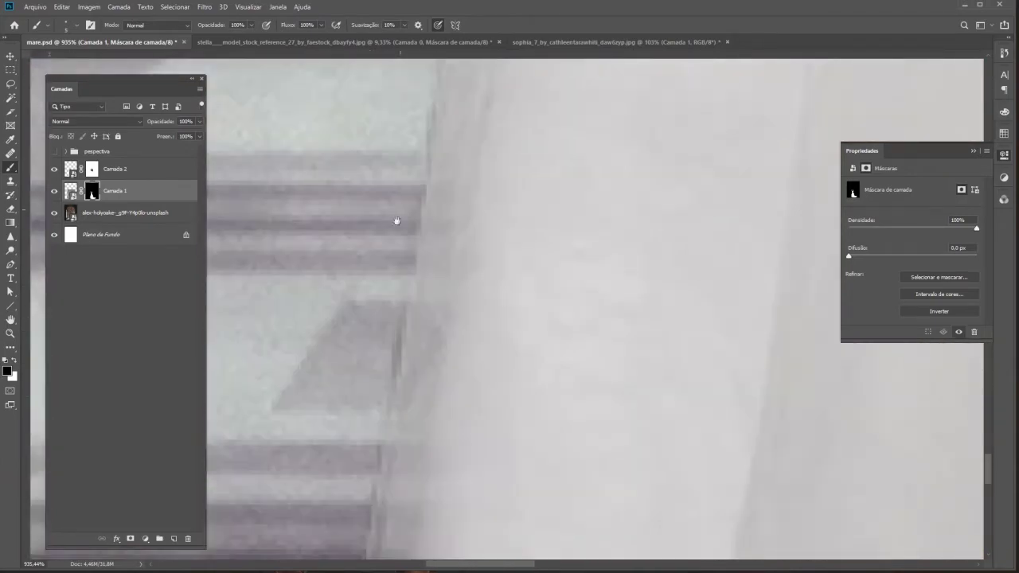
pyautogui.scroll(-5, 398, 221)
pyautogui.scroll(-5, 406, 215)
pyautogui.hscroll(5, 538, 317)
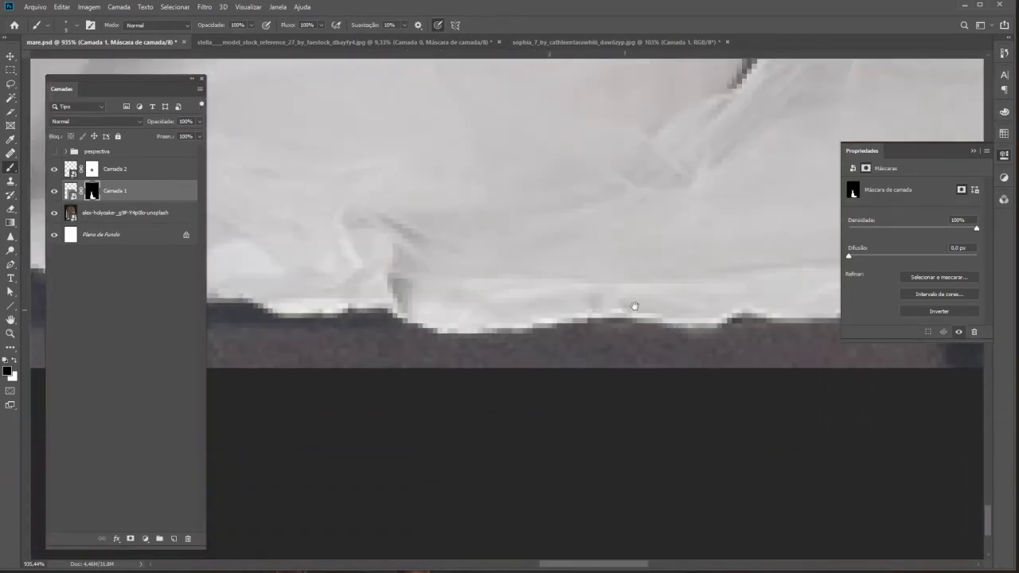
pyautogui.hscroll(5, 401, 278)
pyautogui.scroll(-3, 397, 221)
pyautogui.scroll(-5, 430, 255)
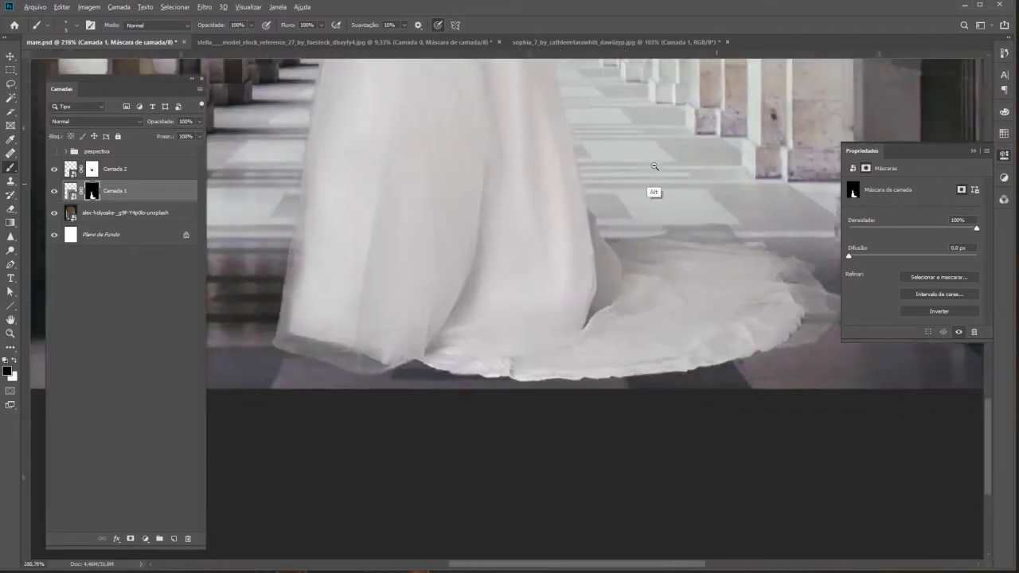
pyautogui.scroll(-5, 454, 278)
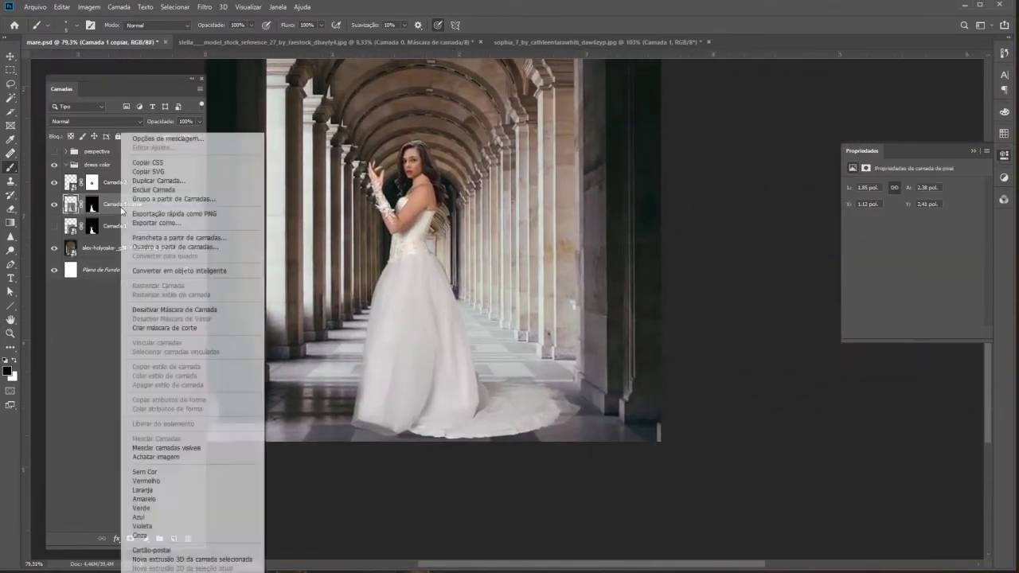
# Liquify Camada 1 copiar, reshaping the bodice and skirt with a smaller Forward Warp brush.
pyautogui.click(268, 91)
pyautogui.scroll(3, 467, 420)
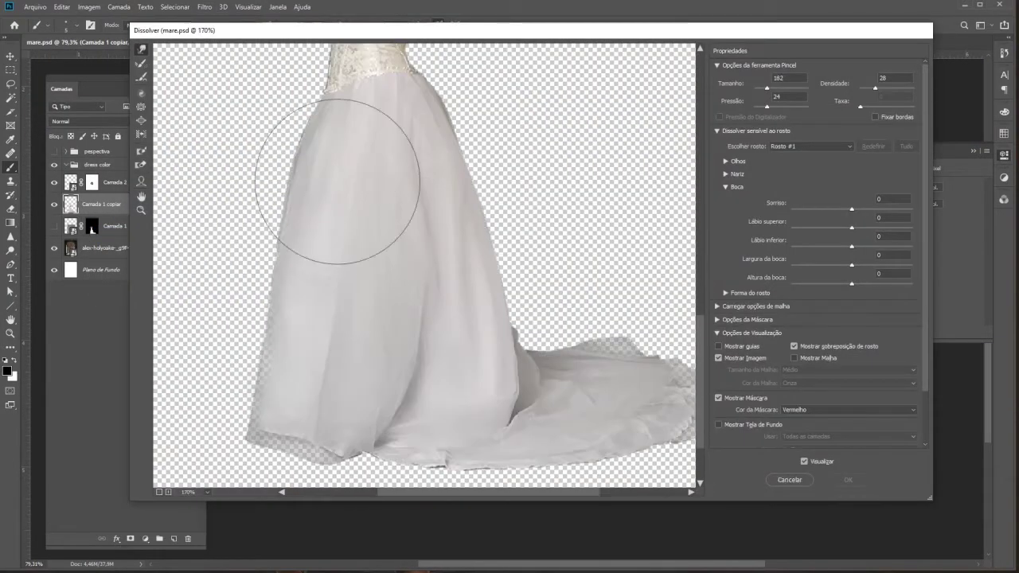
pyautogui.scroll(-3, 579, 114)
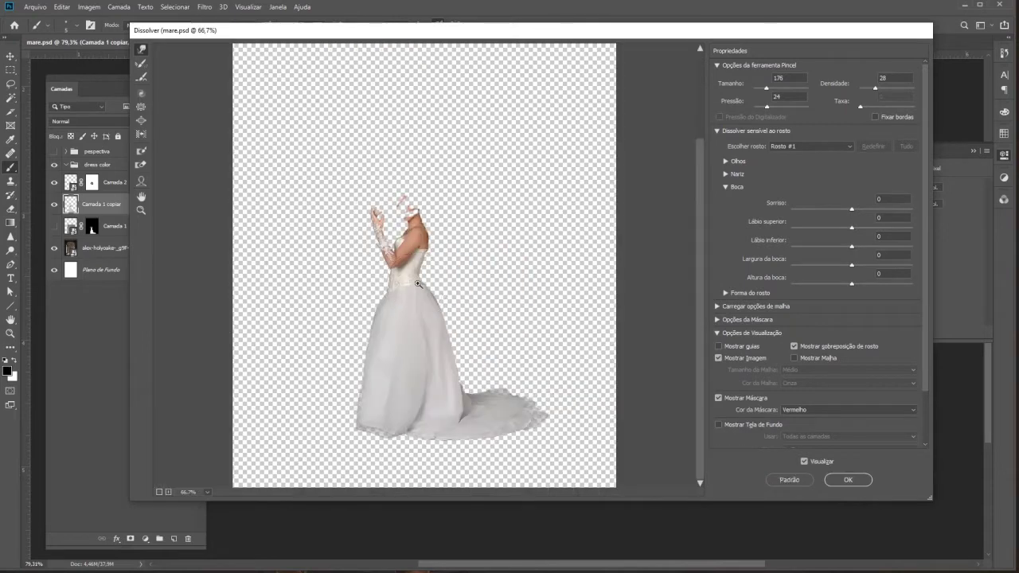
pyautogui.scroll(2, 443, 299)
pyautogui.scroll(2, 432, 222)
pyautogui.moveTo(351, 302); pyautogui.dragTo(313, 299)
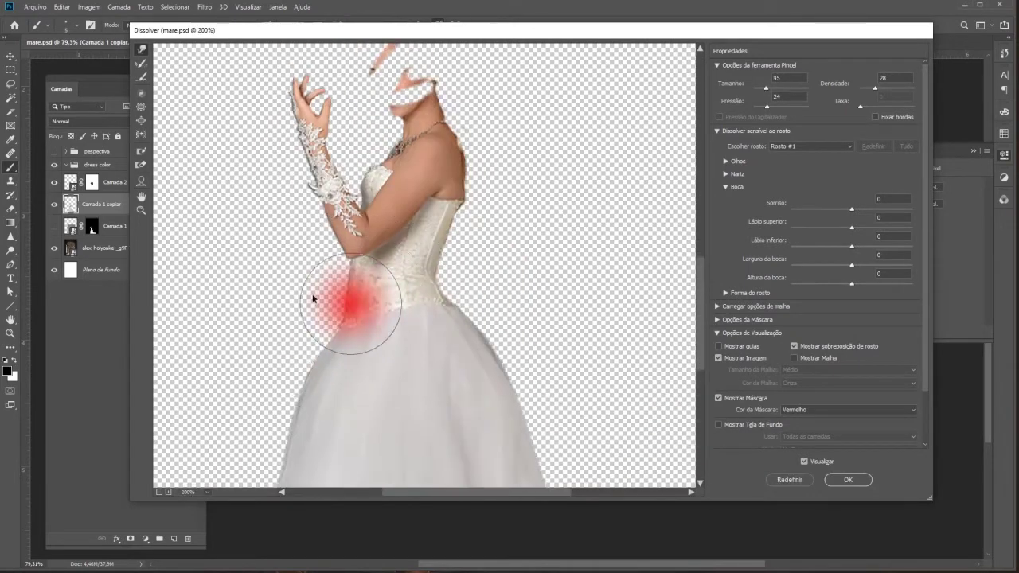
pyautogui.scroll(1, 438, 274)
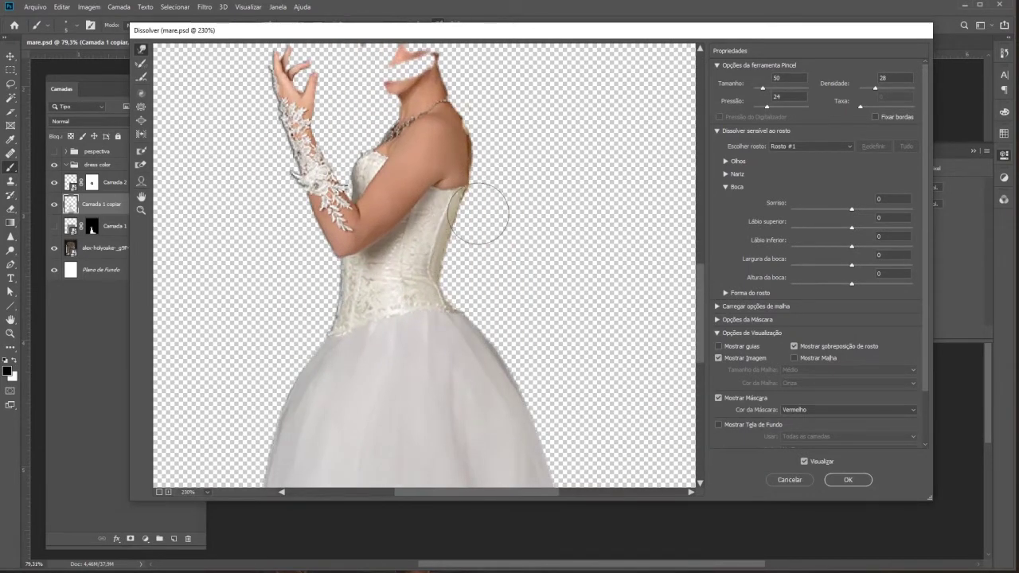
pyautogui.scroll(-1, 483, 179)
pyautogui.scroll(-1, 383, 292)
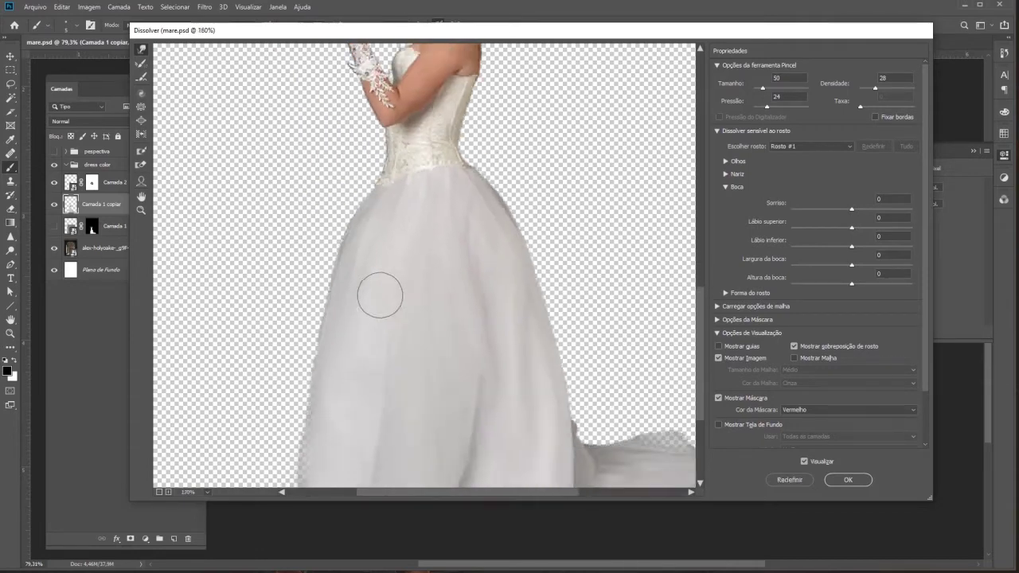
pyautogui.scroll(-1, 342, 383)
pyautogui.click(848, 480)
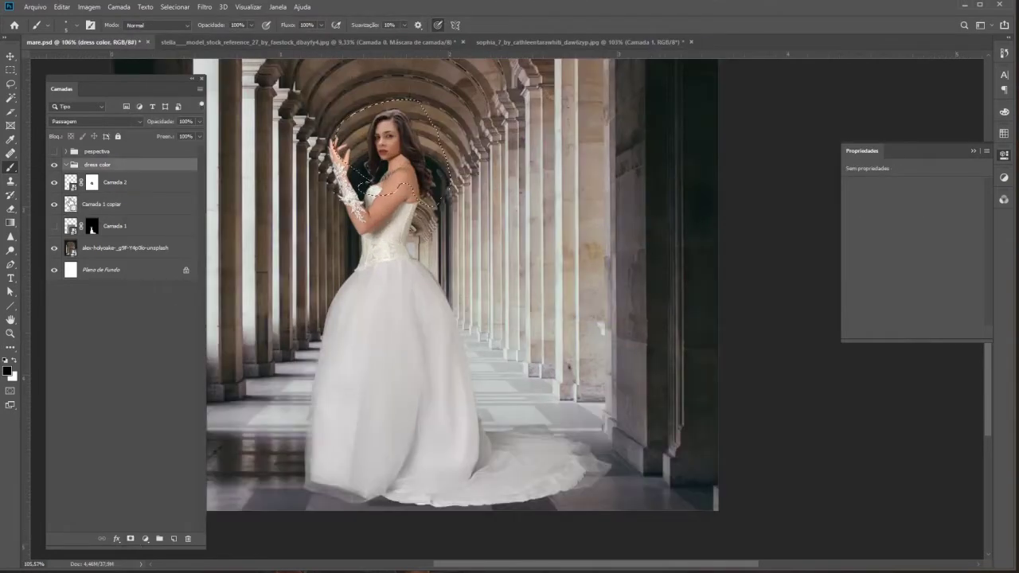
# Add a red Solid Color fill layer inside the dress color group.
pyautogui.click(104, 169)
pyautogui.click(146, 539)
pyautogui.click(159, 353)
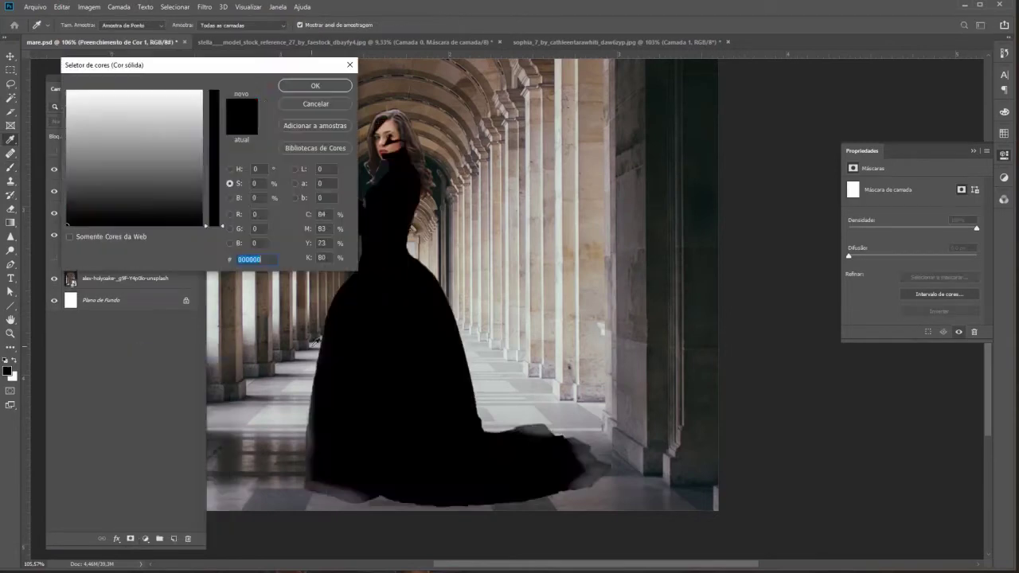
pyautogui.click(203, 88)
pyautogui.click(314, 87)
pyautogui.click(96, 121)
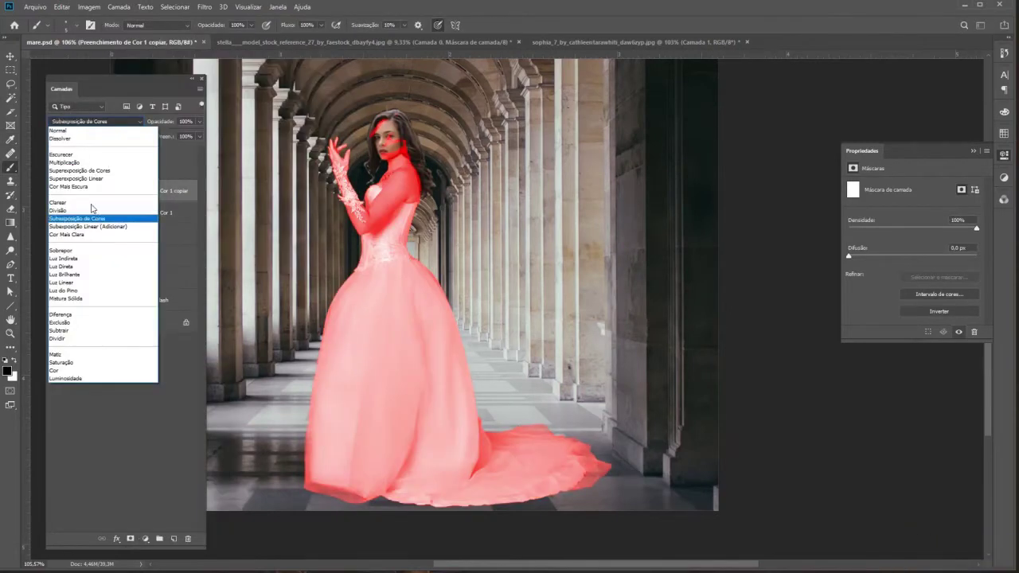
# Duplicate the red fill, set the copy to Superexposição de Cores, and darken the dress to deep red.
pyautogui.press('Escape')
pyautogui.hotkey('ctrl', 'j')
pyautogui.click(95, 121)
pyautogui.click(79, 171)
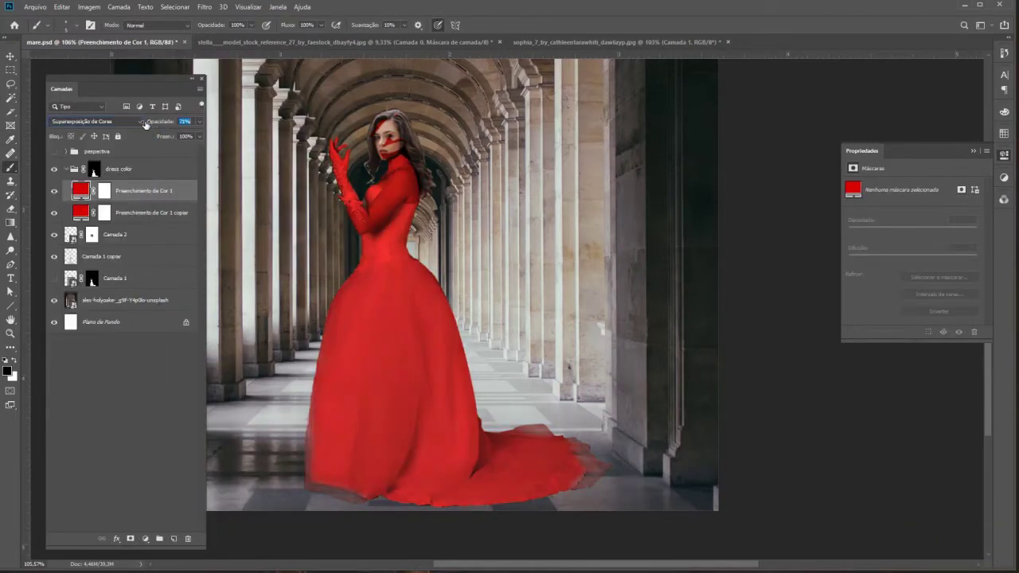
pyautogui.moveTo(918, 243); pyautogui.dragTo(924, 275)
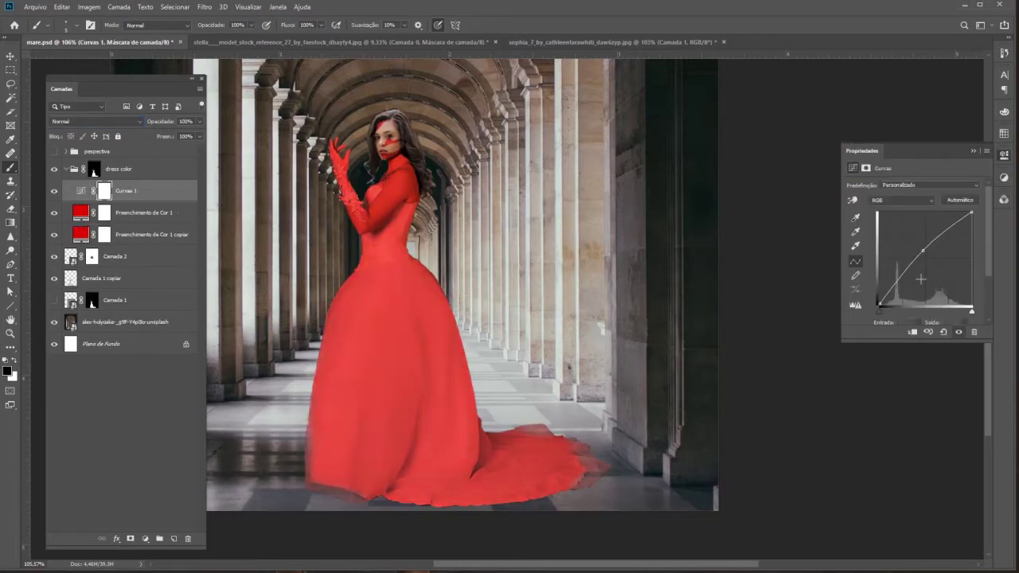
# Create Curvas 2 with a Blend If range, reshape Curvas 1, and add Curvas 3.
pyautogui.doubleClick(151, 191)
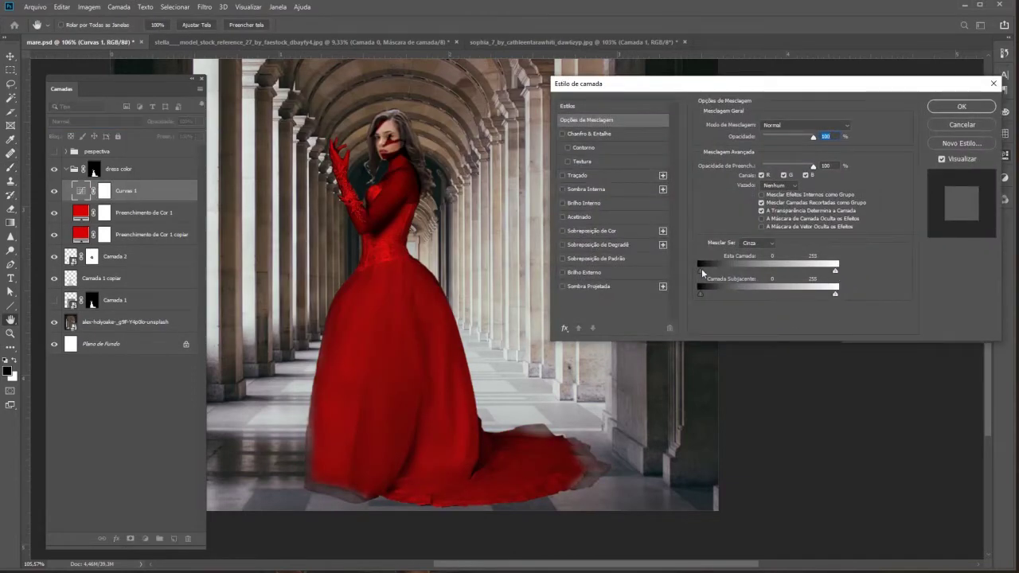
pyautogui.moveTo(702, 272); pyautogui.dragTo(738, 273)
pyautogui.click(962, 124)
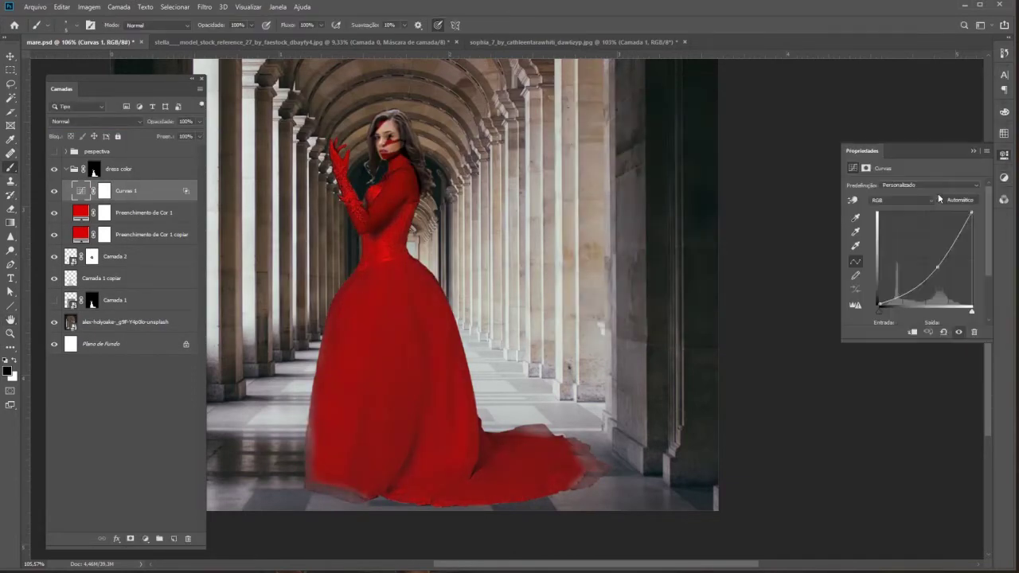
pyautogui.hotkey('ctrl', 'j')
pyautogui.doubleClick(151, 191)
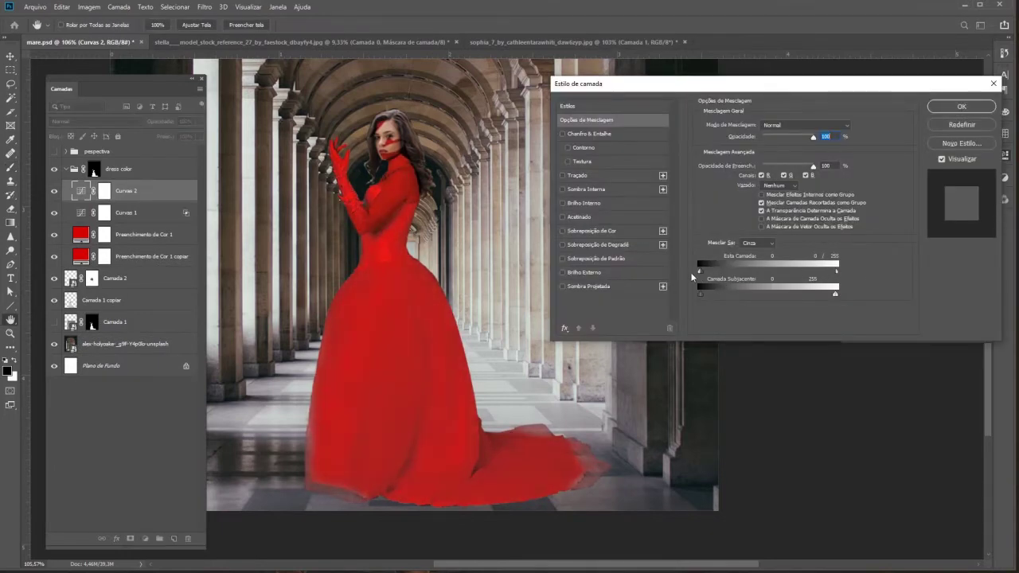
pyautogui.moveTo(699, 271); pyautogui.dragTo(756, 274)
pyautogui.click(962, 124)
pyautogui.click(128, 213)
pyautogui.moveTo(923, 275)
pyautogui.mouseDown()
pyautogui.moveTo(936, 267)
pyautogui.moveTo(915, 263)
pyautogui.mouseUp()
pyautogui.hotkey('ctrl', 'j')
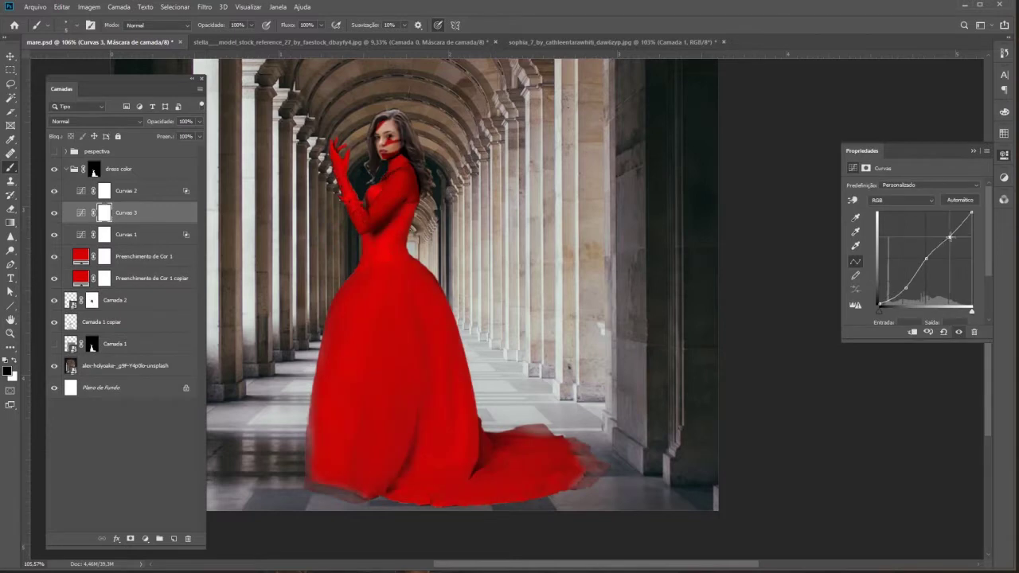
# Add another red fill copy in Superexposição Linear, Blend If keeping it off the darkest tones.
pyautogui.click(151, 278)
pyautogui.hotkey('ctrl', 'j')
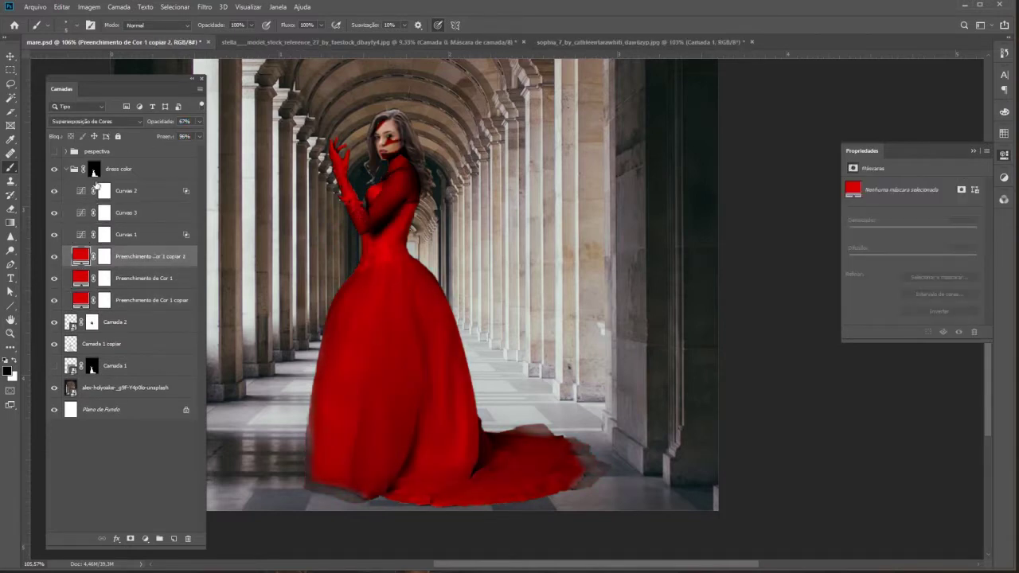
pyautogui.click(96, 121)
pyautogui.click(95, 179)
pyautogui.doubleClick(179, 257)
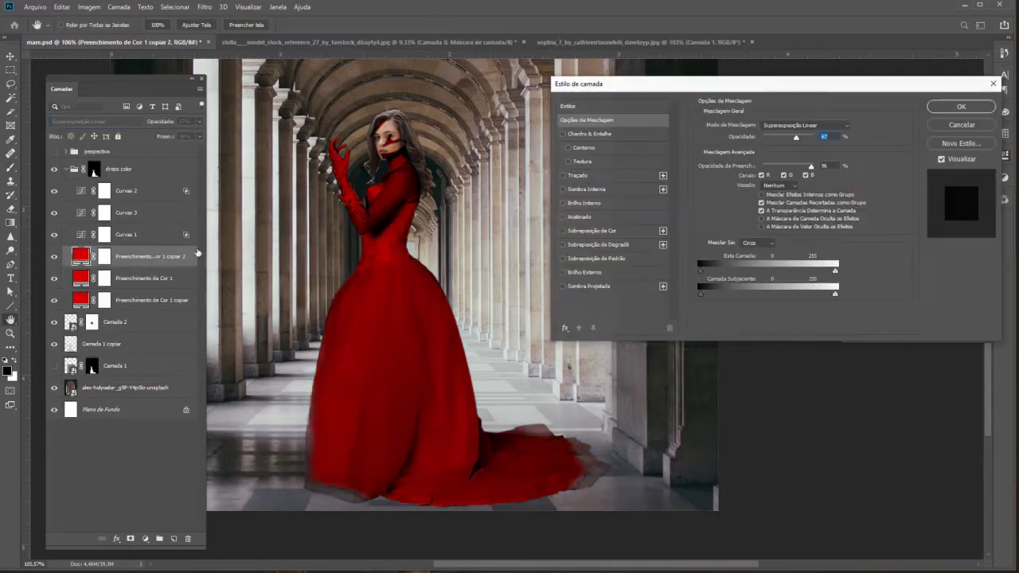
pyautogui.moveTo(701, 275); pyautogui.dragTo(750, 277)
pyautogui.click(961, 106)
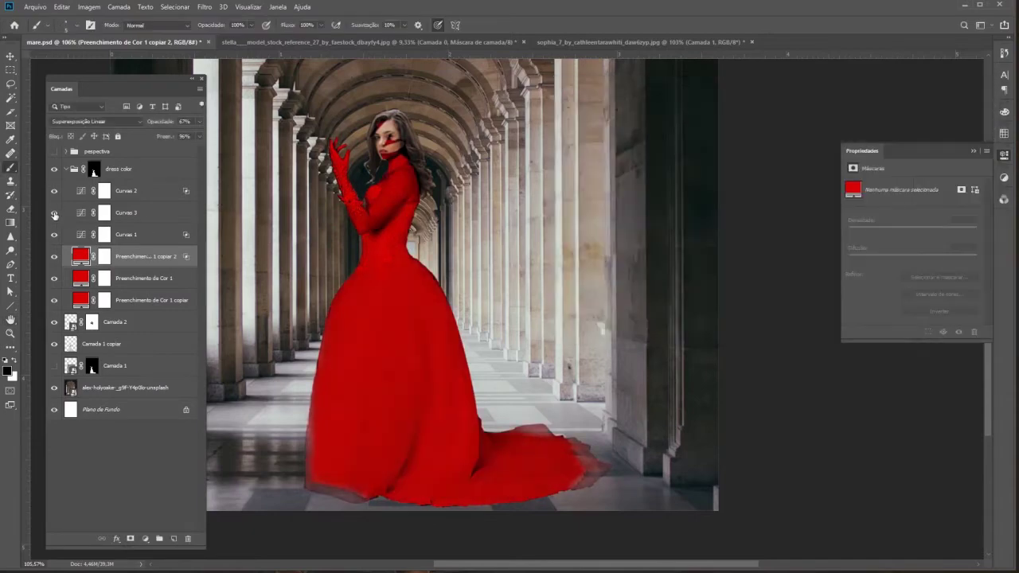
# Paint black on the dress color group mask to clear red from the bare arm.
pyautogui.click(93, 169)
pyautogui.press('b')
pyautogui.scroll(10, 395, 407)
pyautogui.hscroll(5, 396, 408)
pyautogui.moveTo(216, 451)
pyautogui.mouseDown()
pyautogui.moveTo(295, 375)
pyautogui.moveTo(364, 284)
pyautogui.mouseUp()
pyautogui.moveTo(468, 234); pyautogui.dragTo(594, 213)
pyautogui.scroll(-3, 568, 186)
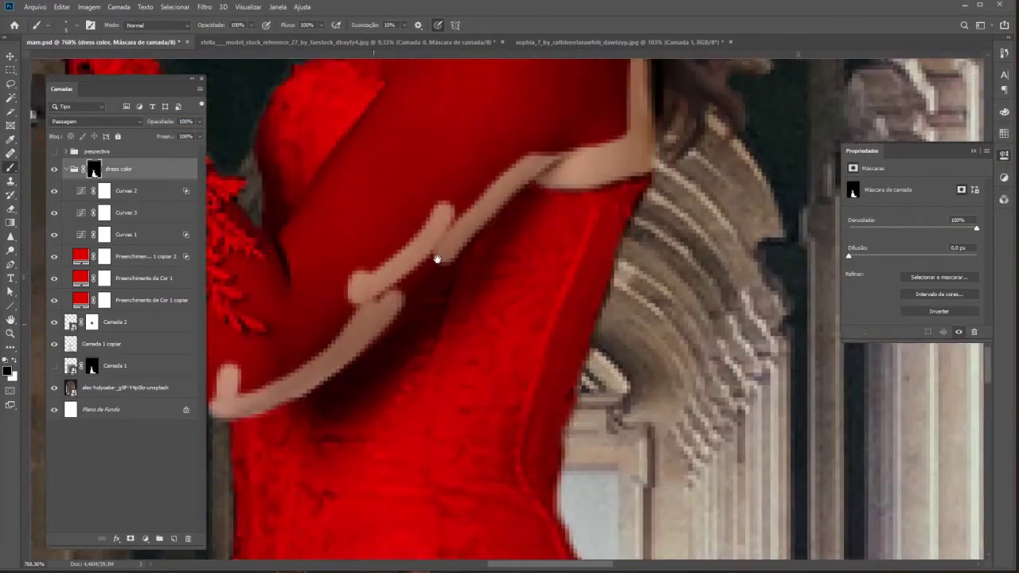
pyautogui.hscroll(-2, 433, 260)
pyautogui.moveTo(434, 267); pyautogui.dragTo(327, 338)
pyautogui.scroll(3, 465, 298)
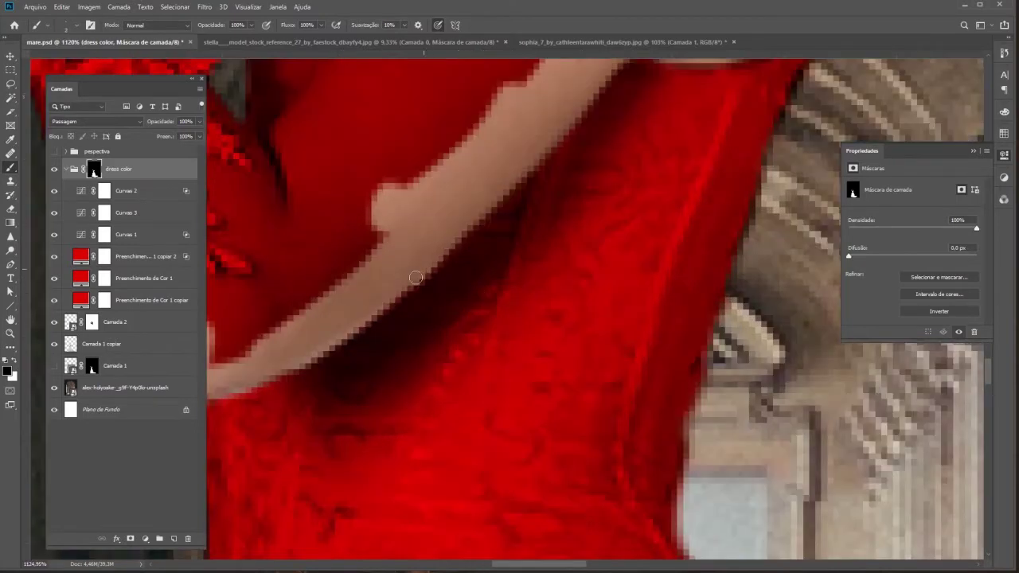
pyautogui.scroll(2, 486, 326)
pyautogui.hscroll(3, 493, 350)
pyautogui.hscroll(2, 443, 302)
# Remove the red tint from the shoulder.
pyautogui.moveTo(457, 278); pyautogui.dragTo(700, 200)
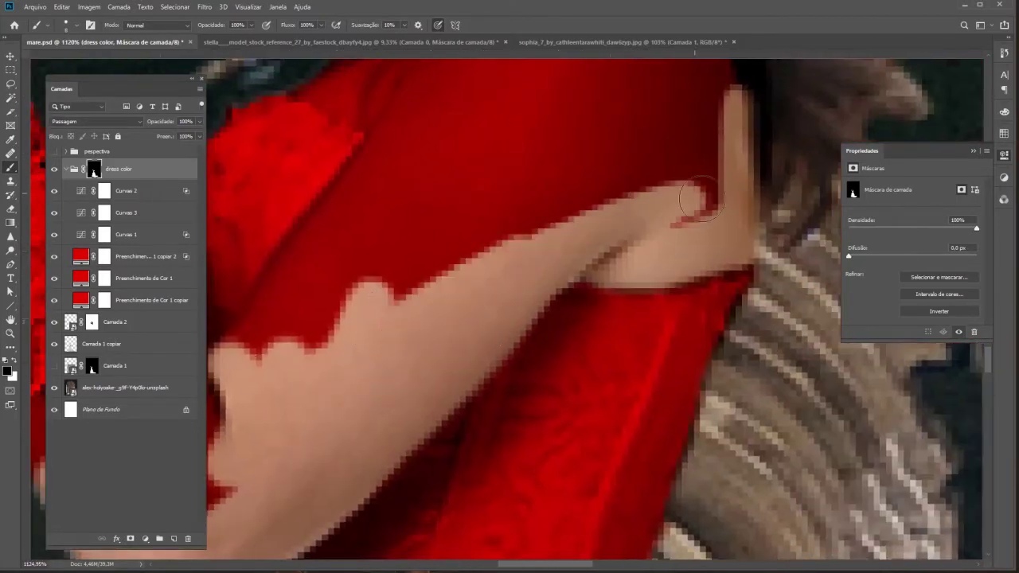
pyautogui.scroll(3, 621, 215)
pyautogui.scroll(3, 558, 223)
pyautogui.scroll(3, 597, 219)
pyautogui.scroll(3, 557, 239)
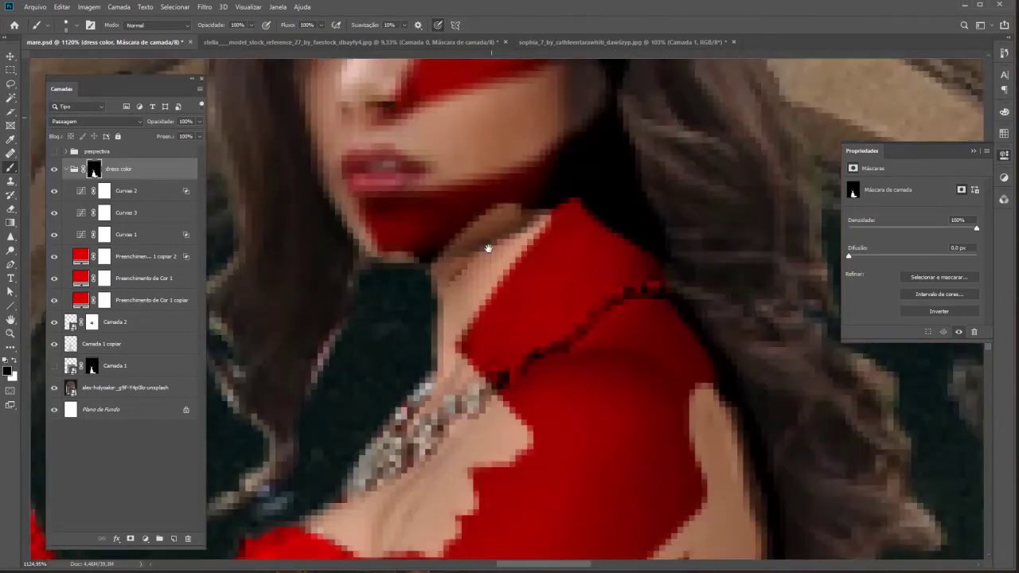
pyautogui.scroll(3, 488, 247)
pyautogui.hscroll(2, 488, 248)
pyautogui.scroll(3, 478, 255)
pyautogui.scroll(-6, 446, 270)
pyautogui.scroll(-2, 406, 290)
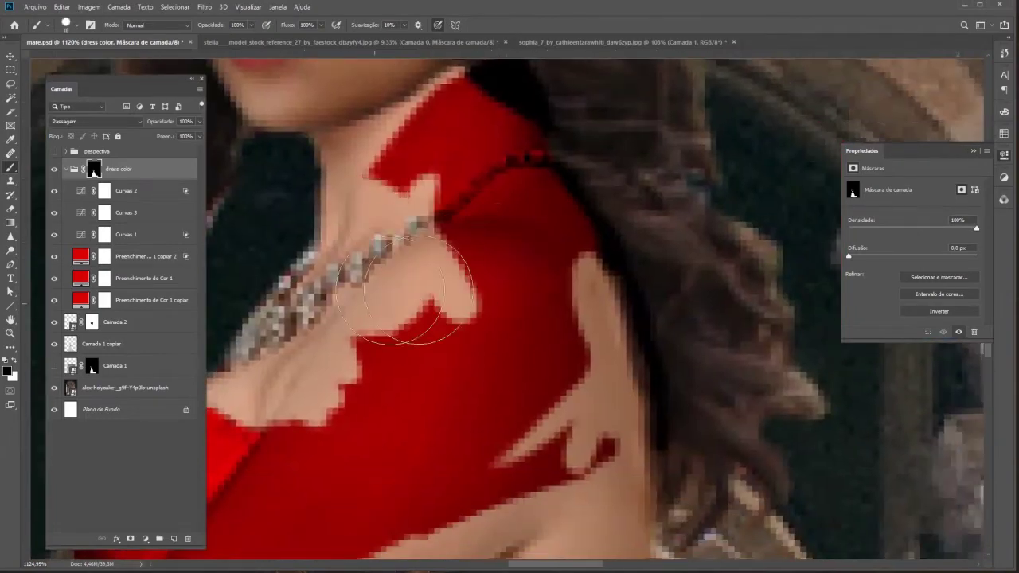
pyautogui.scroll(-5, 414, 290)
pyautogui.scroll(-5, 478, 341)
# Clear red from the upper arm and along the forearm.
pyautogui.moveTo(478, 341)
pyautogui.mouseDown()
pyautogui.moveTo(558, 199)
pyautogui.moveTo(492, 343)
pyautogui.mouseUp()
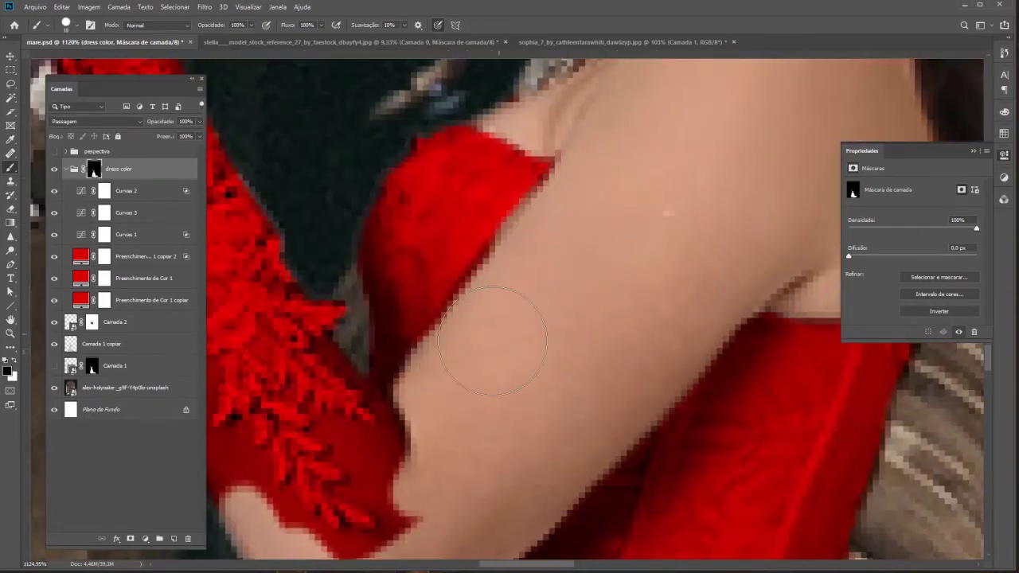
pyautogui.scroll(-5, 492, 343)
pyautogui.scroll(5, 386, 326)
pyautogui.moveTo(432, 325); pyautogui.dragTo(423, 239)
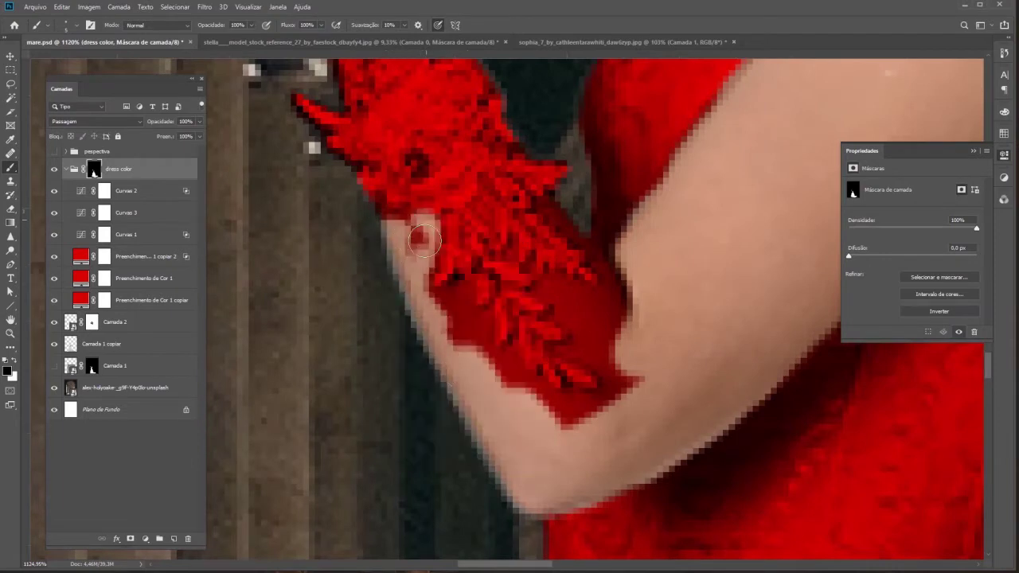
pyautogui.moveTo(448, 322); pyautogui.dragTo(393, 320)
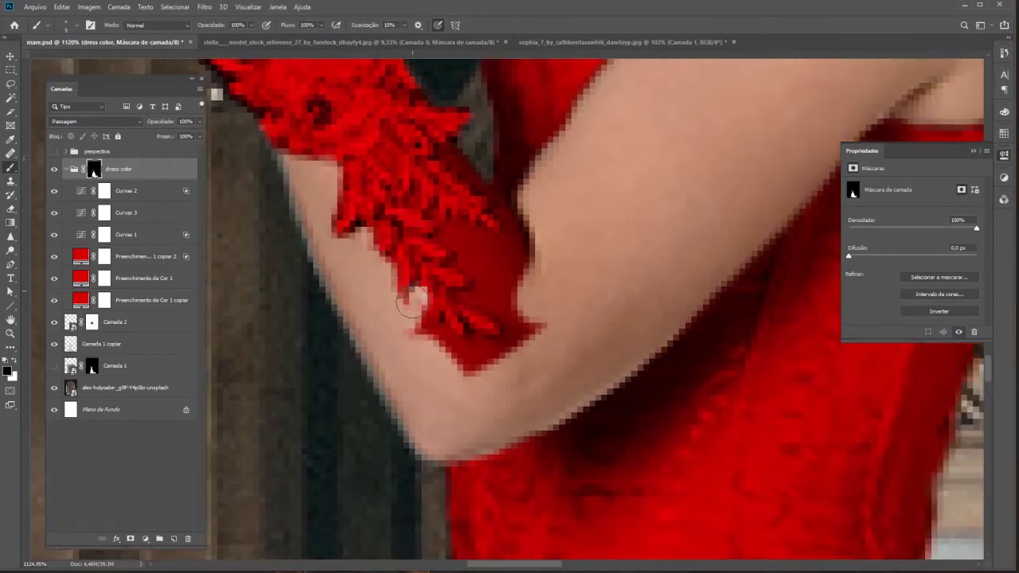
pyautogui.moveTo(462, 350); pyautogui.dragTo(497, 254)
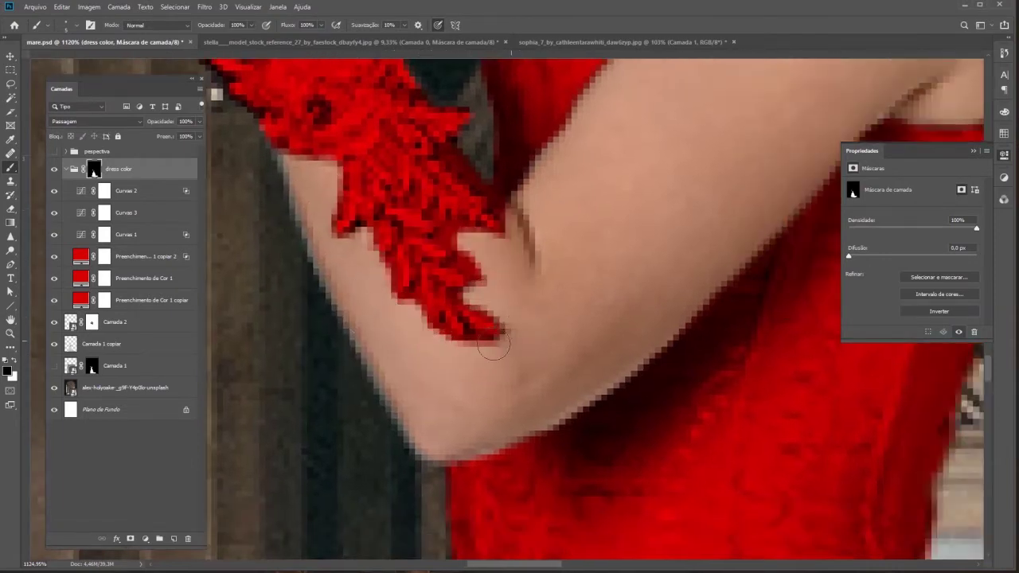
pyautogui.moveTo(452, 229); pyautogui.dragTo(430, 271)
# Paint red back near the elbow in white, with the overlay made faint to check edges.
pyautogui.hotkey('alt', 'space')
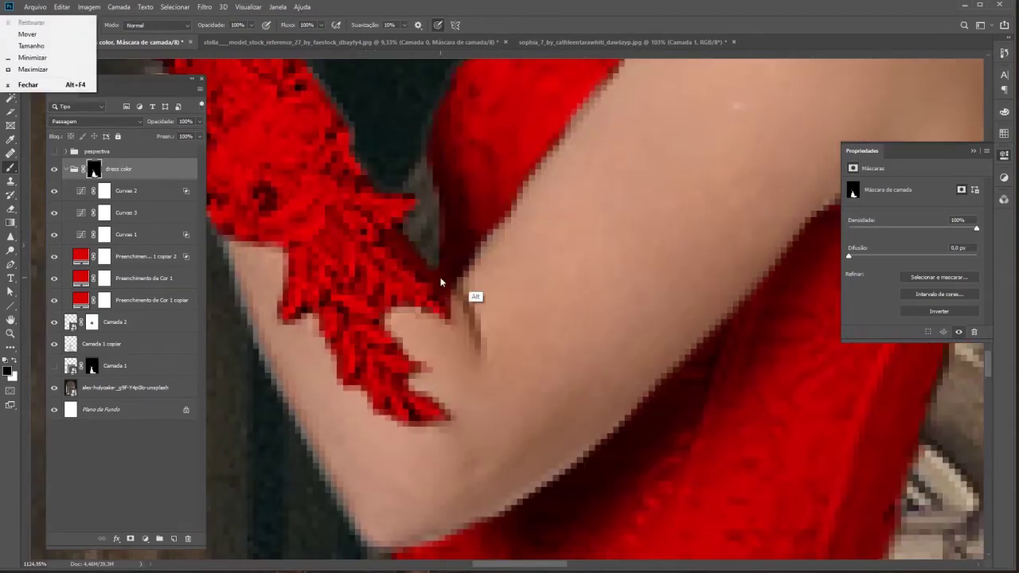
pyautogui.press('Escape')
pyautogui.press('x')
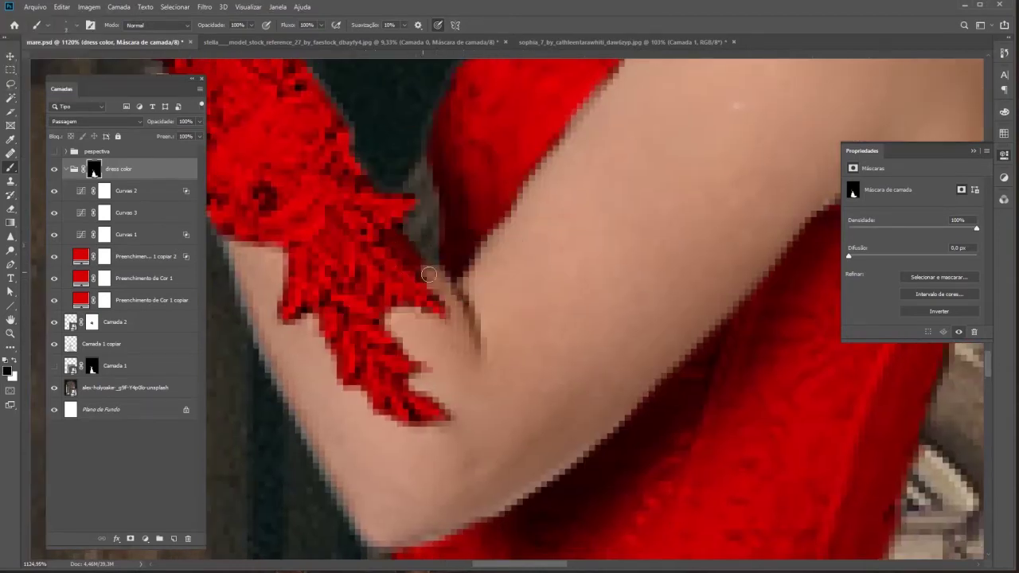
pyautogui.moveTo(440, 290); pyautogui.dragTo(459, 273)
pyautogui.moveTo(160, 121); pyautogui.dragTo(139, 121)
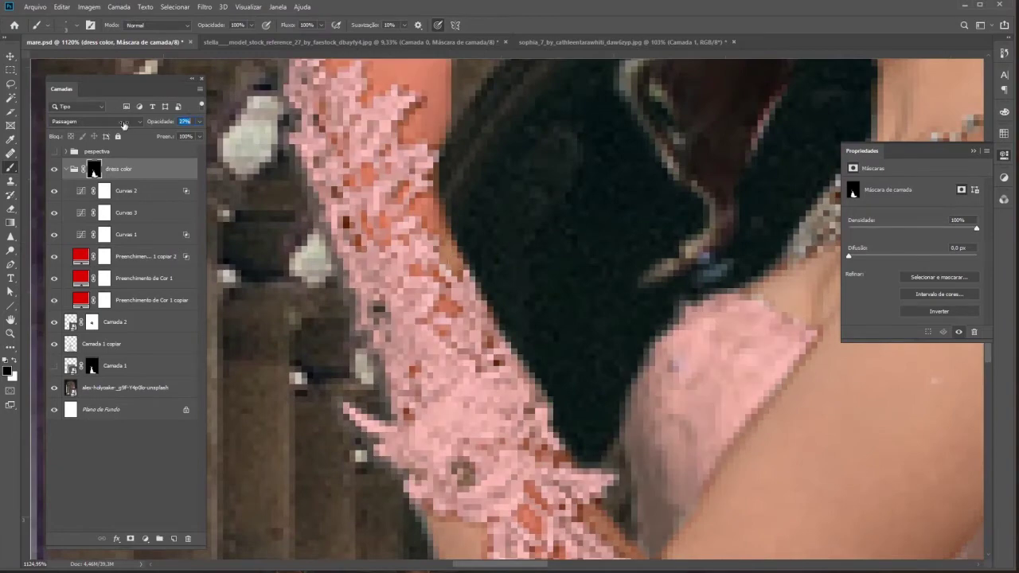
pyautogui.scroll(2, 446, 239)
pyautogui.rightClick(430, 248)
pyautogui.press('Escape')
# Remove the red tint from the fingers and palm, then view the whole figure.
pyautogui.scroll(-3, 429, 247)
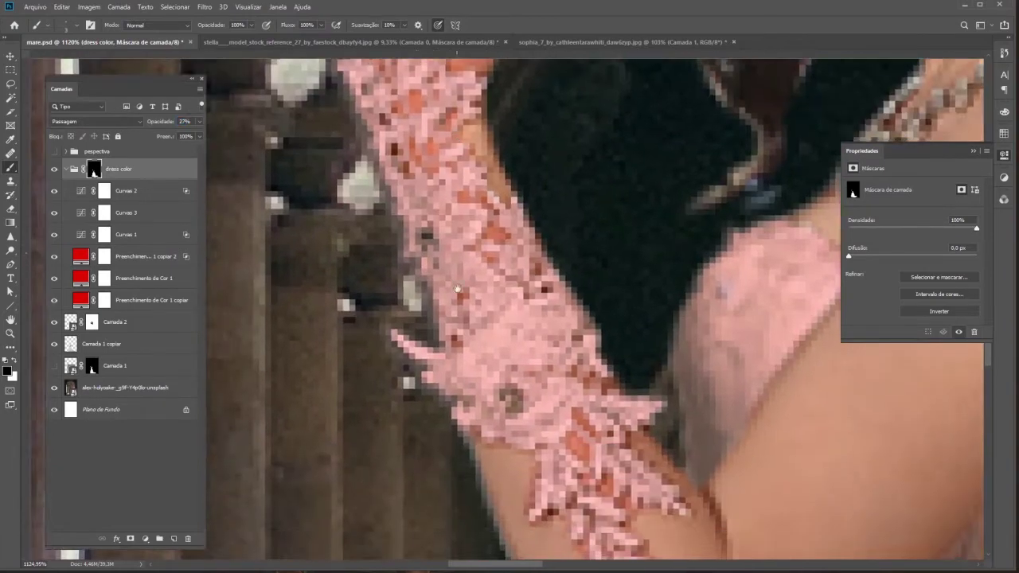
pyautogui.scroll(-2, 398, 254)
pyautogui.scroll(-2, 417, 311)
pyautogui.hscroll(2, 422, 334)
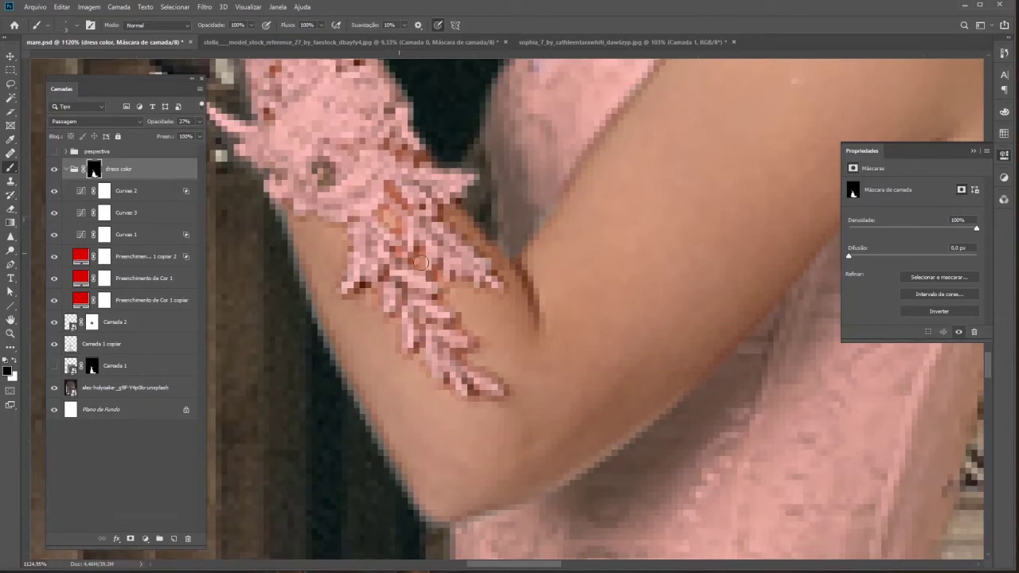
pyautogui.scroll(3, 402, 199)
pyautogui.scroll(3, 423, 212)
pyautogui.scroll(2, 325, 216)
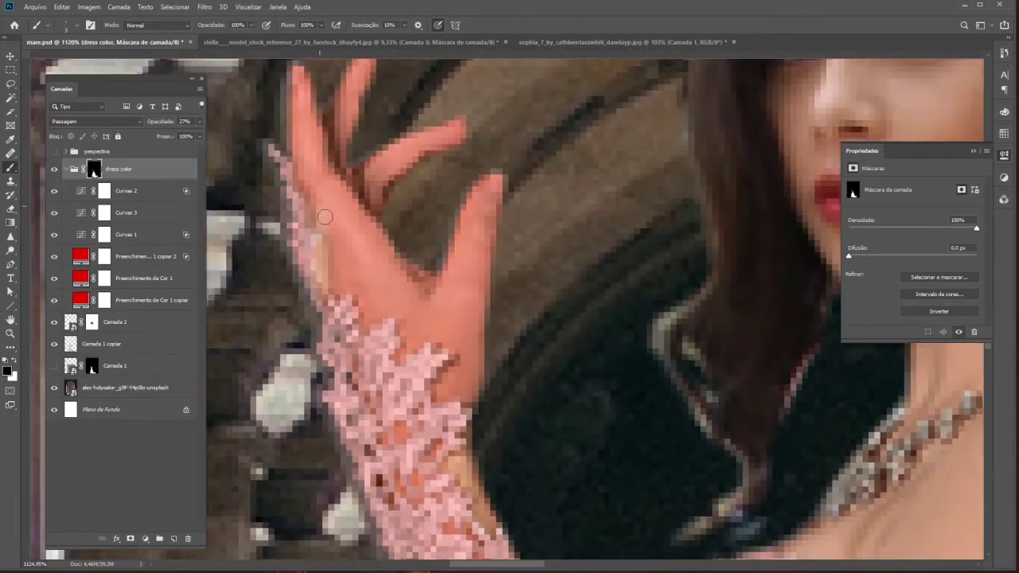
pyautogui.scroll(-1, 296, 103)
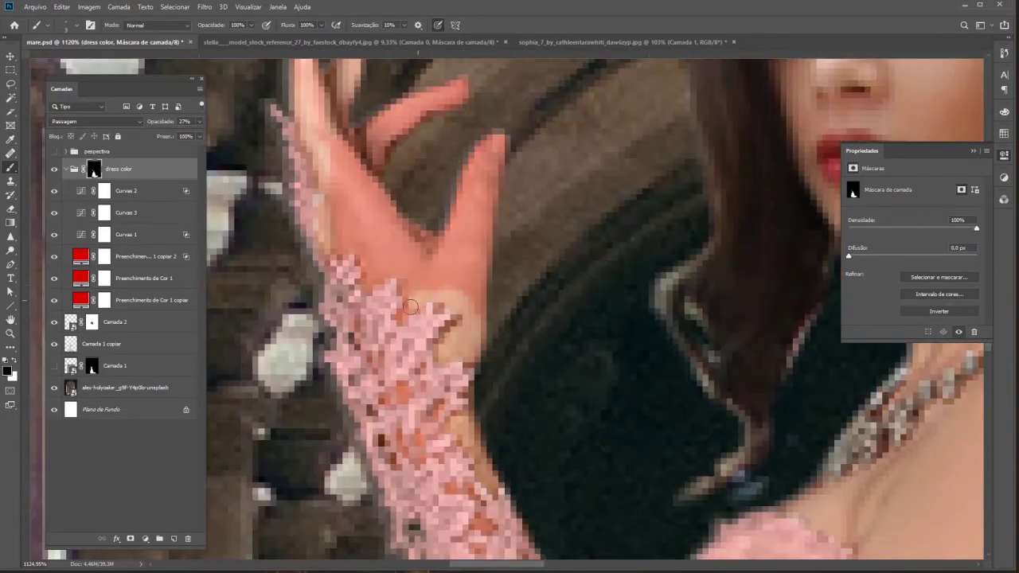
pyautogui.scroll(3, 402, 394)
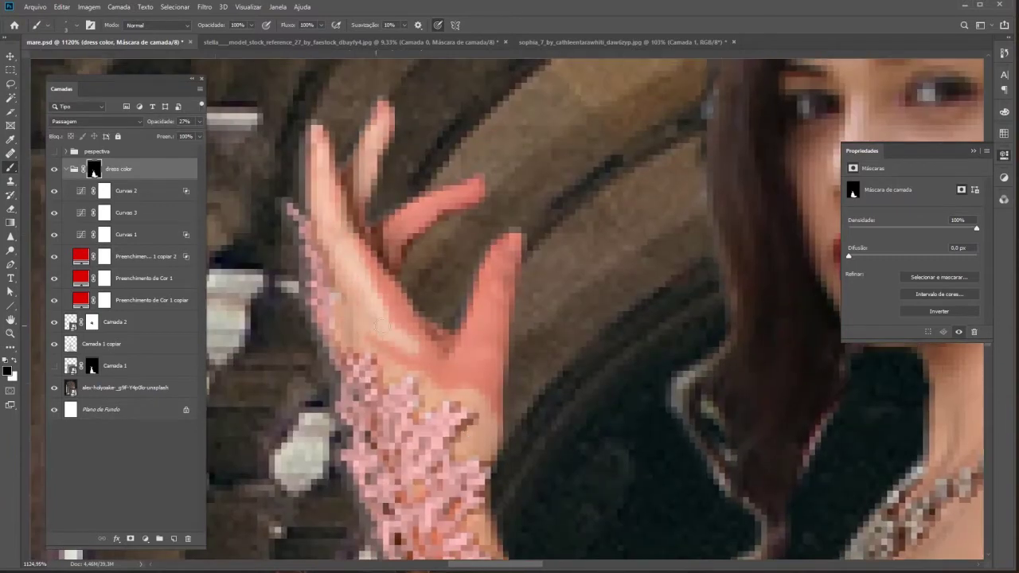
pyautogui.rightClick(534, 322)
pyautogui.press('Escape')
pyautogui.moveTo(470, 227)
pyautogui.mouseDown()
pyautogui.moveTo(455, 358)
pyautogui.moveTo(619, 150)
pyautogui.mouseUp()
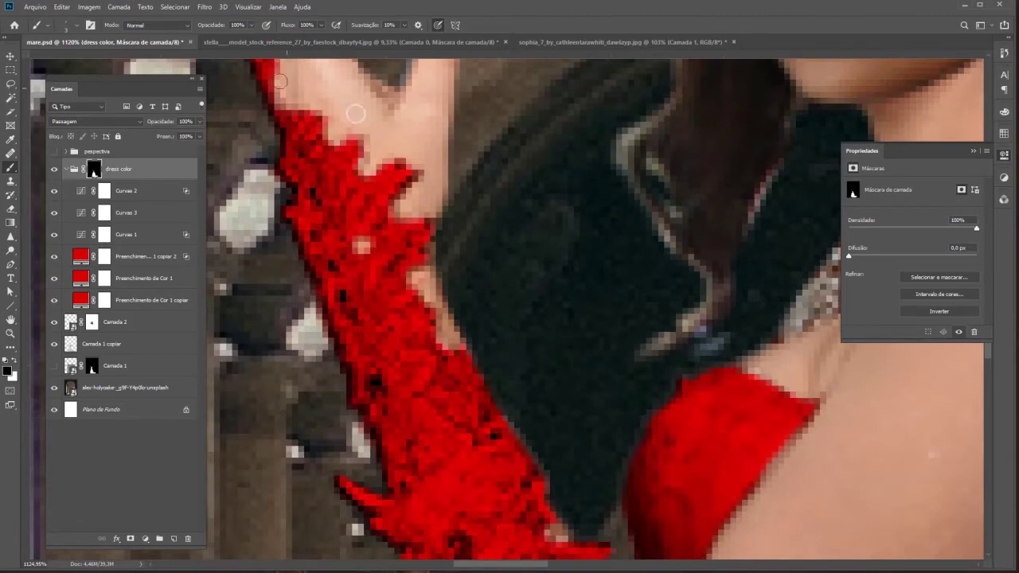
pyautogui.scroll(-10, 356, 114)
pyautogui.moveTo(525, 292); pyautogui.dragTo(465, 241)
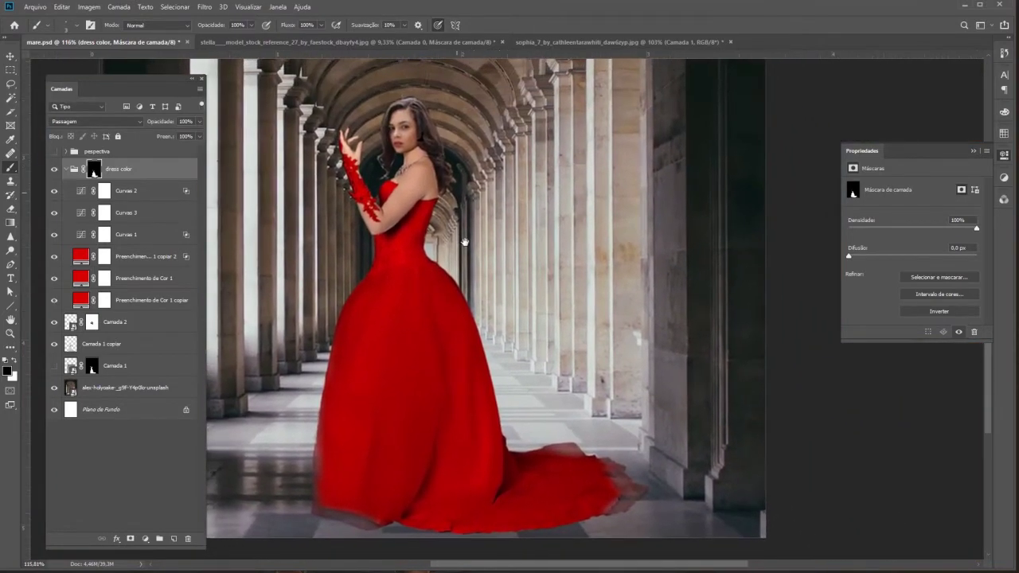
# Collapse the dress color group and check the head, dress and head-mask layers.
pyautogui.click(65, 169)
pyautogui.click(101, 191)
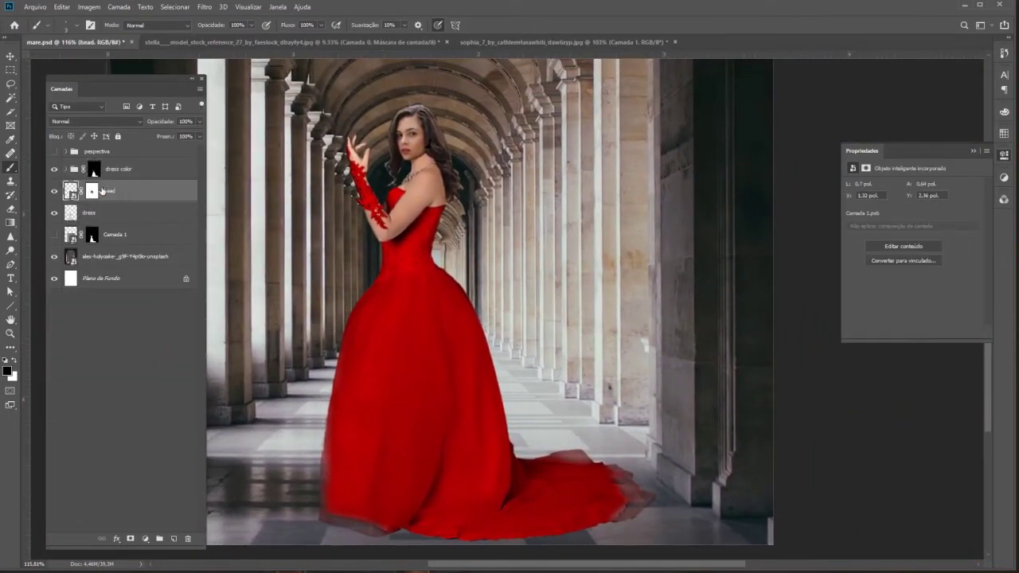
pyautogui.scroll(10, 385, 145)
pyautogui.click(418, 302)
pyautogui.press('Escape')
pyautogui.click(93, 213)
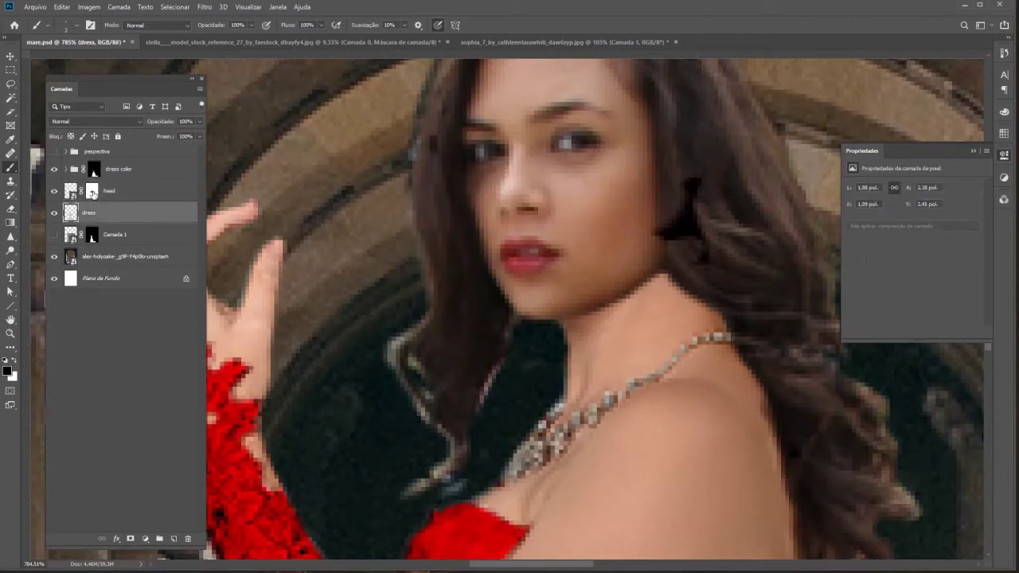
pyautogui.click(93, 192)
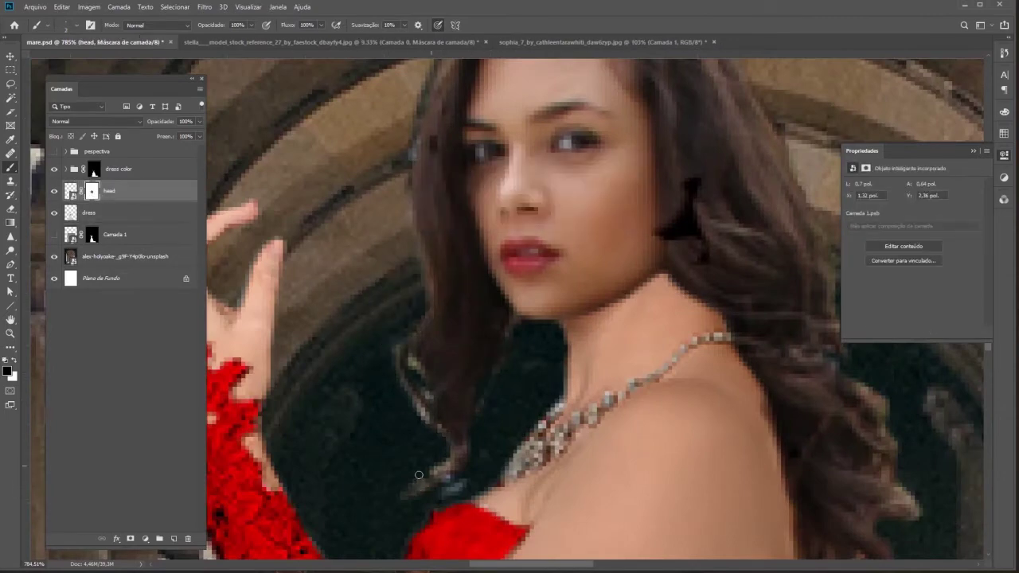
# Crop the composite to a 4:5 portrait frame, then start transforming the corridor photo layer.
pyautogui.click(118, 169)
pyautogui.hotkey('ctrl', '0')
pyautogui.press('c')
pyautogui.press('Escape')
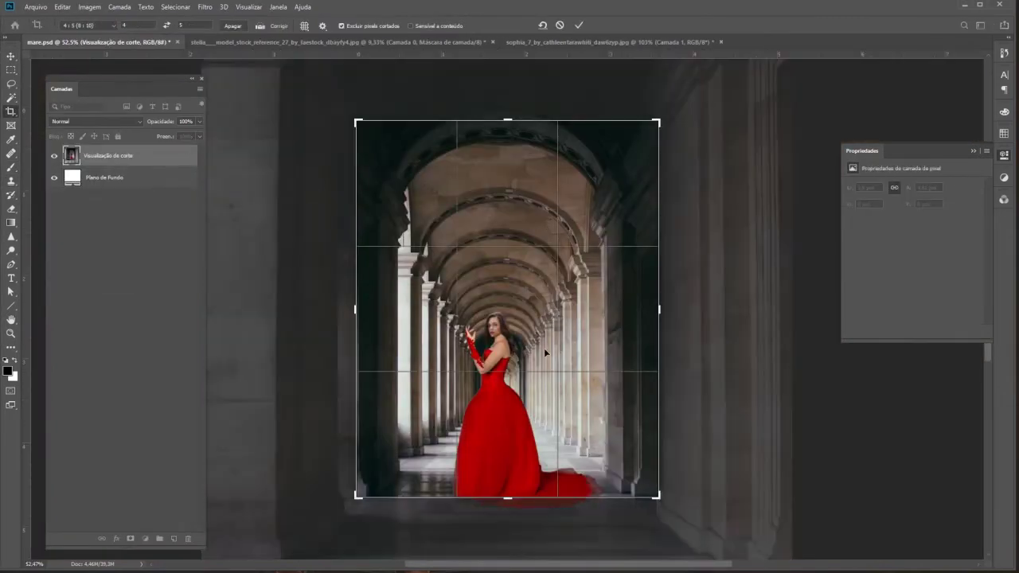
pyautogui.click(125, 256)
pyautogui.hotkey('ctrl', 't')
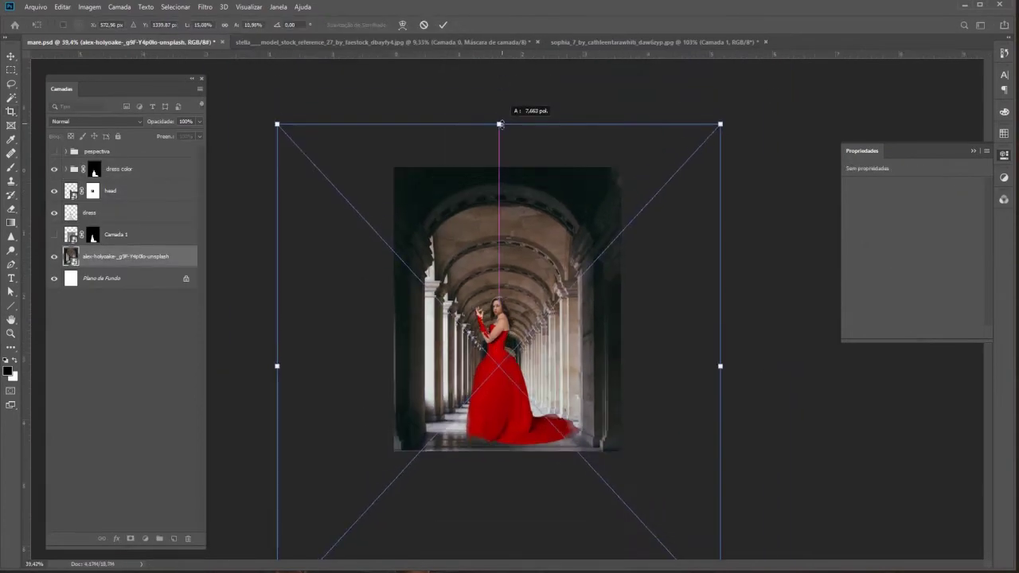
# Draw two floor perspective guide lines and a horizon line, and group them.
pyautogui.click(11, 306)
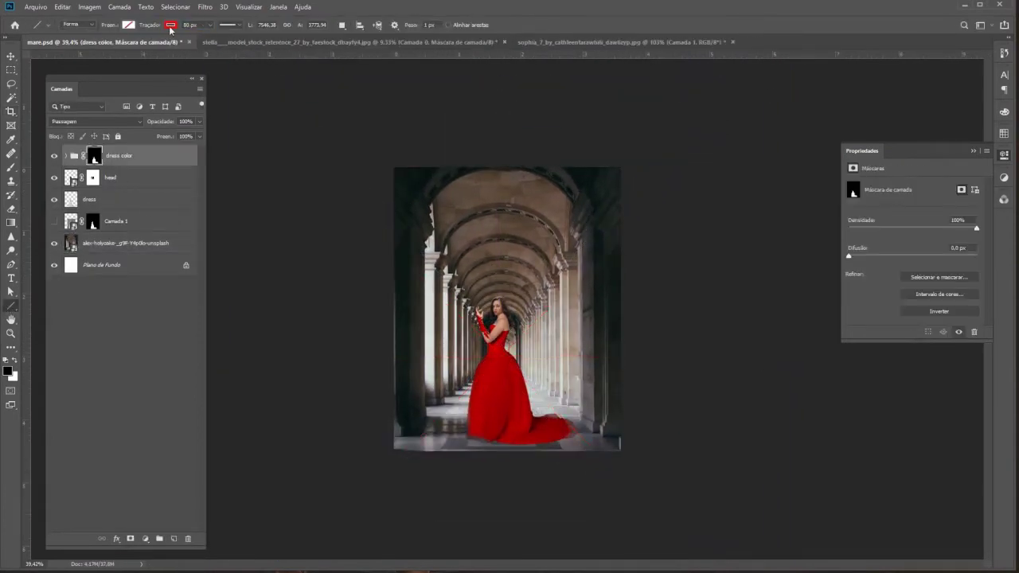
pyautogui.moveTo(551, 296); pyautogui.dragTo(334, 521)
pyautogui.moveTo(511, 339)
pyautogui.mouseDown()
pyautogui.moveTo(703, 547)
pyautogui.moveTo(728, 550)
pyautogui.mouseUp()
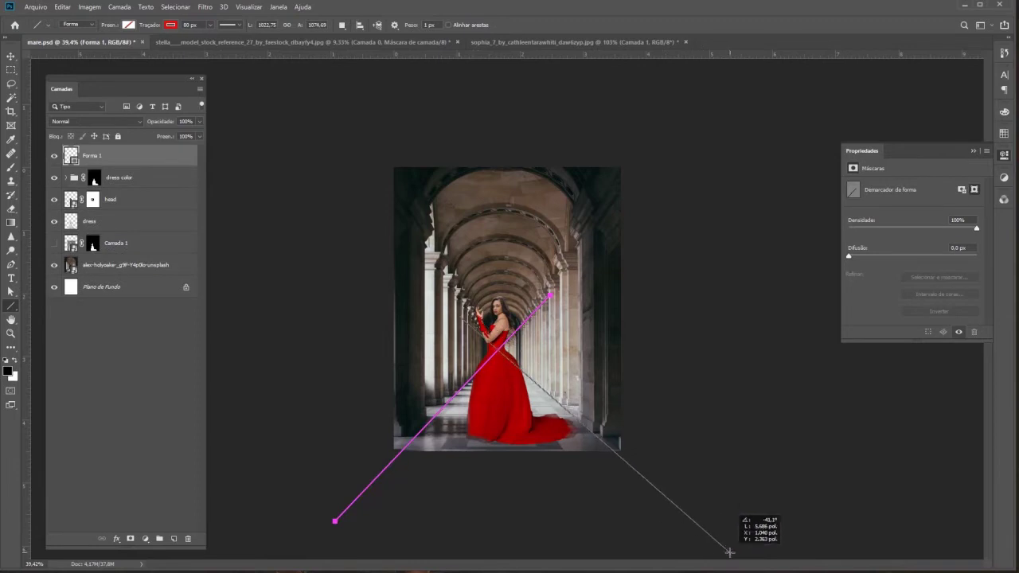
pyautogui.moveTo(273, 356); pyautogui.dragTo(762, 356)
pyautogui.hotkey('ctrl', 'g')
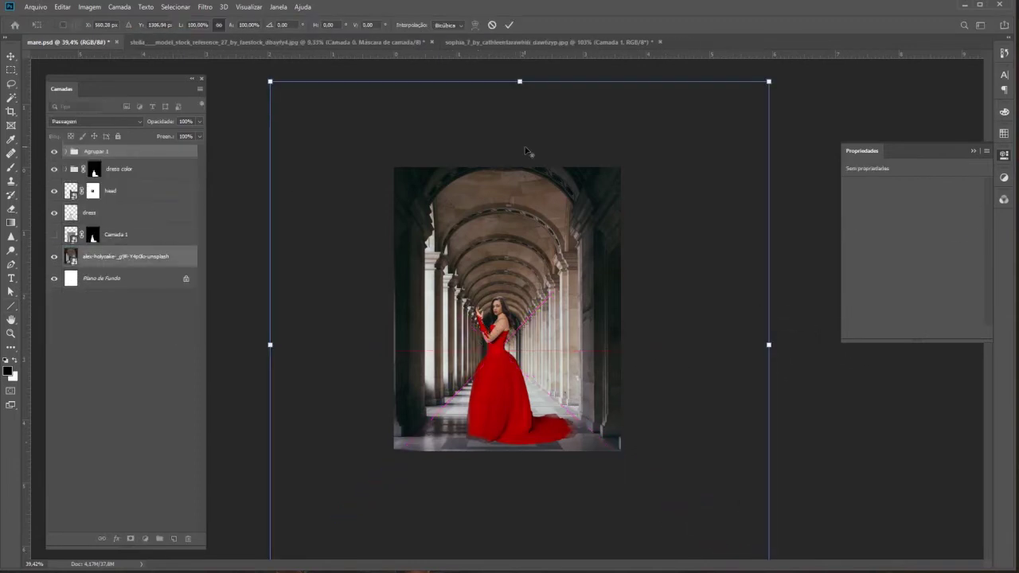
# Shrink the woman's layers slightly and shift her along the centre guide.
pyautogui.click(119, 169)
pyautogui.keyDown('shift'); pyautogui.click(129, 237); pyautogui.keyUp('shift')
pyautogui.hotkey('ctrl', 't')
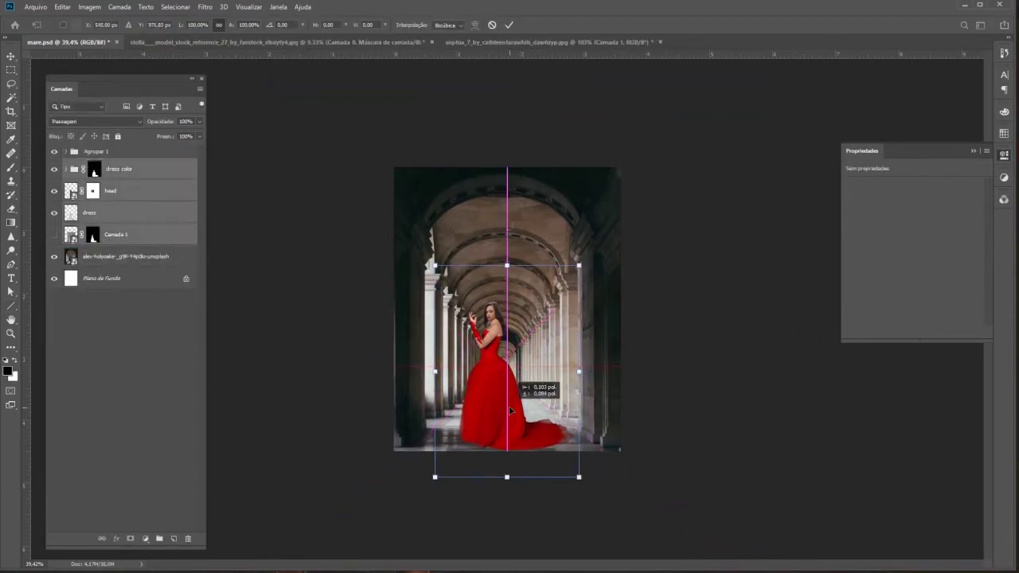
pyautogui.moveTo(505, 168); pyautogui.dragTo(583, 271)
pyautogui.moveTo(526, 374); pyautogui.dragTo(516, 412)
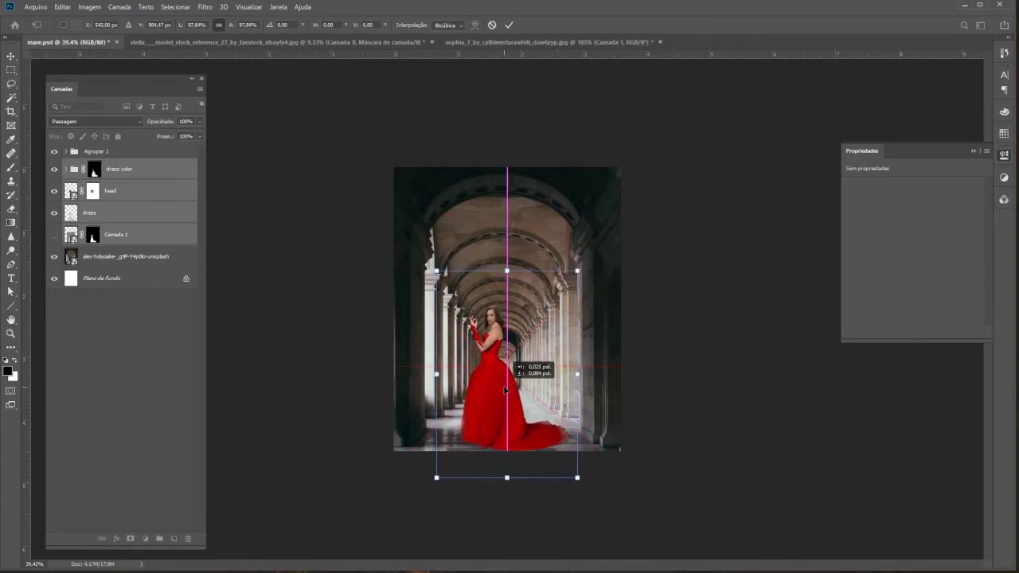
# Distort the corridor photo's corners and top edge to match the guide perspective.
pyautogui.click(123, 256)
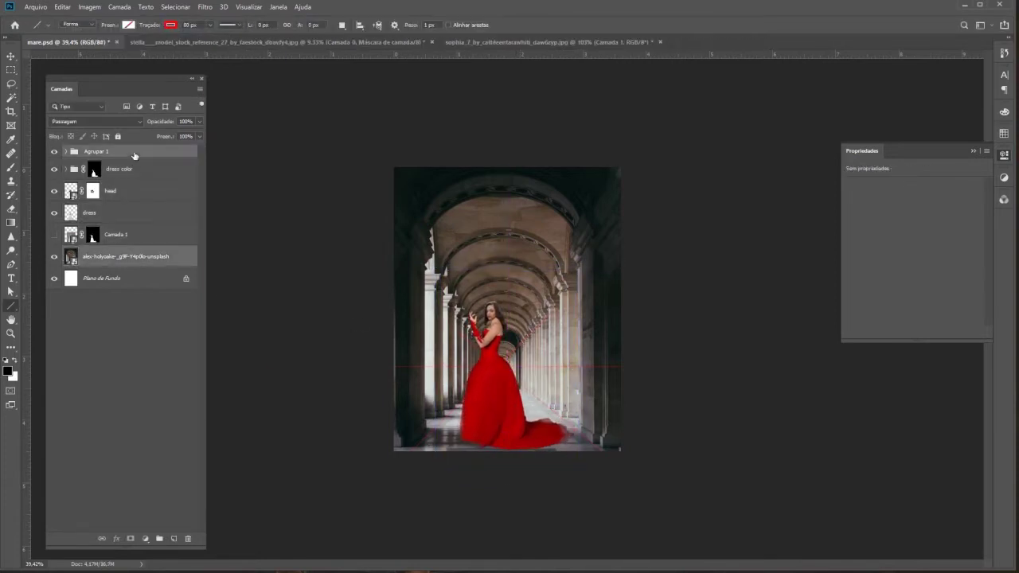
pyautogui.hotkey('ctrl', 't')
pyautogui.rightClick(580, 274)
pyautogui.click(604, 321)
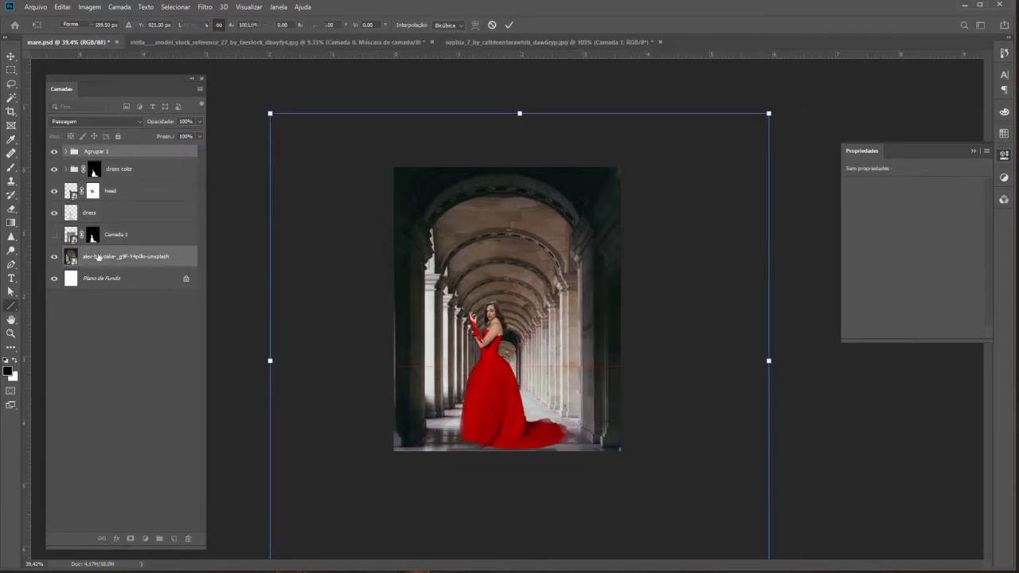
pyautogui.moveTo(768, 113); pyautogui.dragTo(697, 119)
pyautogui.moveTo(280, 114); pyautogui.dragTo(287, 112)
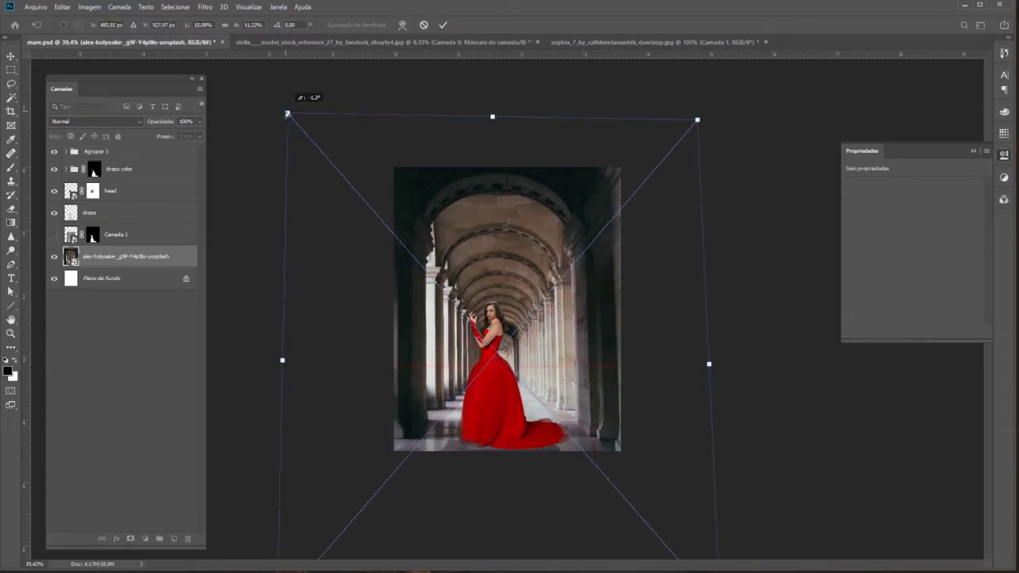
pyautogui.moveTo(518, 303); pyautogui.dragTo(524, 306)
pyautogui.moveTo(288, 117); pyautogui.dragTo(295, 125)
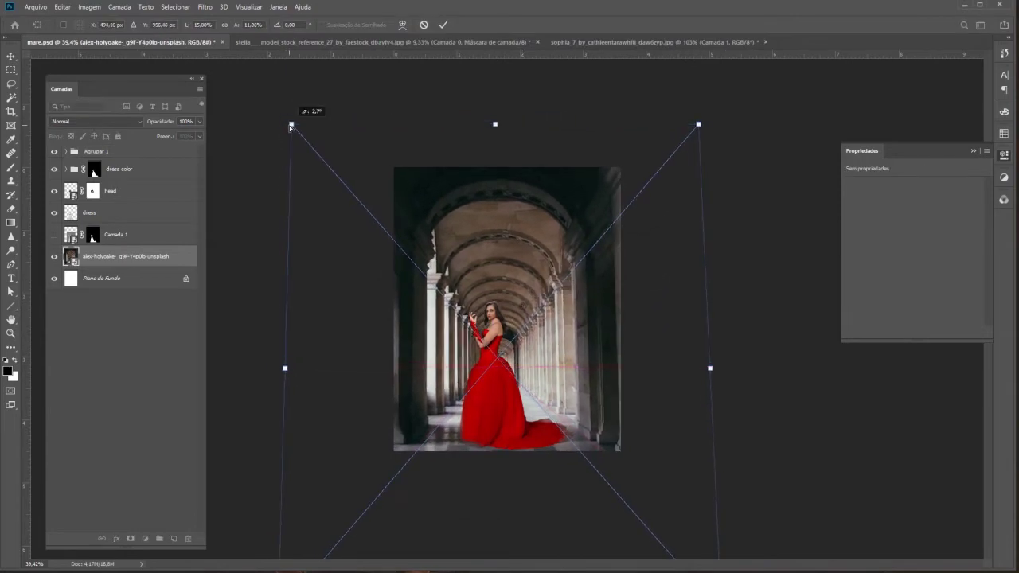
pyautogui.moveTo(698, 124); pyautogui.dragTo(685, 125)
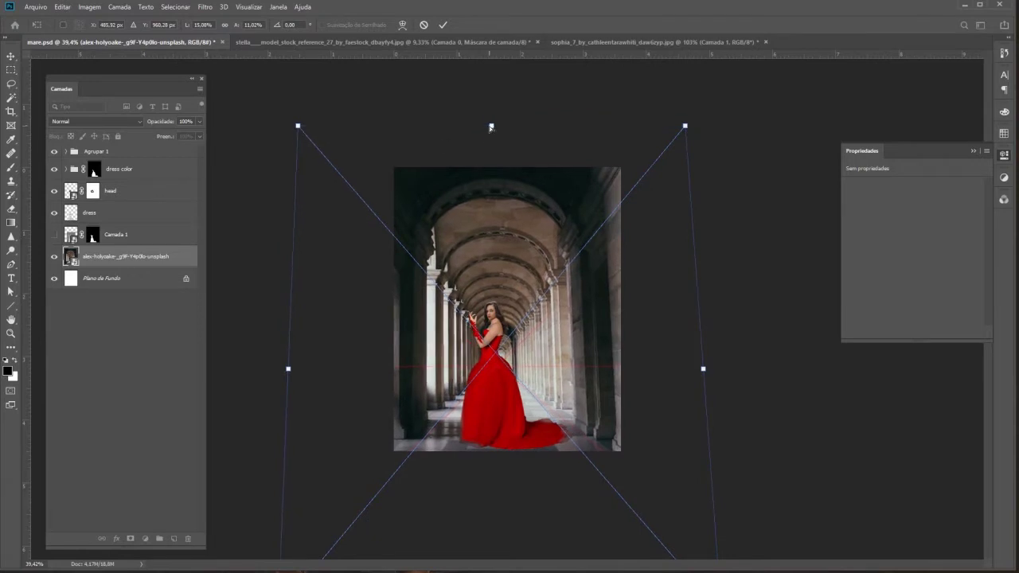
pyautogui.moveTo(489, 125); pyautogui.dragTo(489, 146)
pyautogui.press('Return')
# Enlarge the corridor photo to fill the cropped frame and fit the image in view.
pyautogui.press('u')
pyautogui.scroll(4, 538, 263)
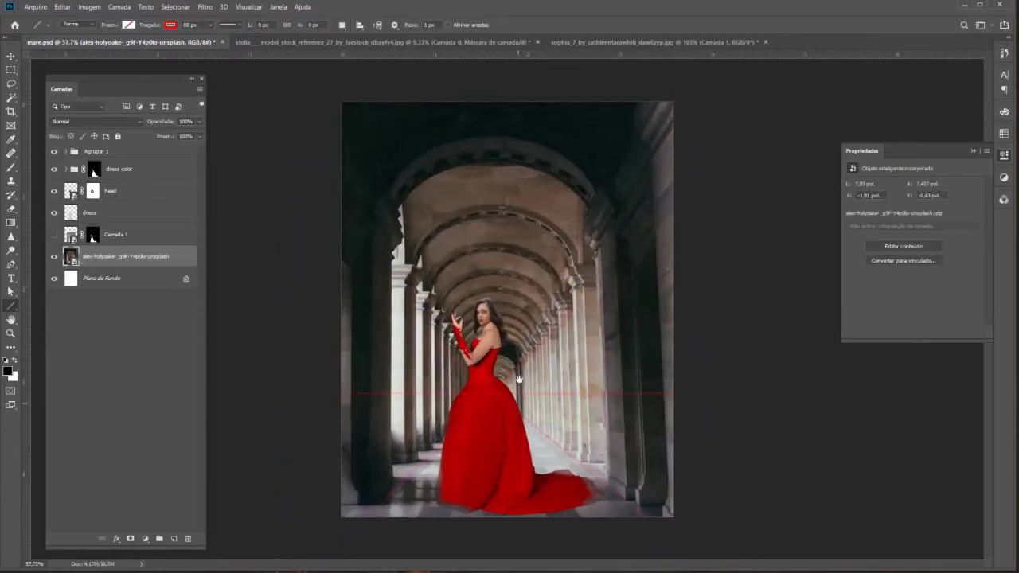
pyautogui.press('v')
pyautogui.hotkey('ctrl', 't')
pyautogui.scroll(-8, 661, 199)
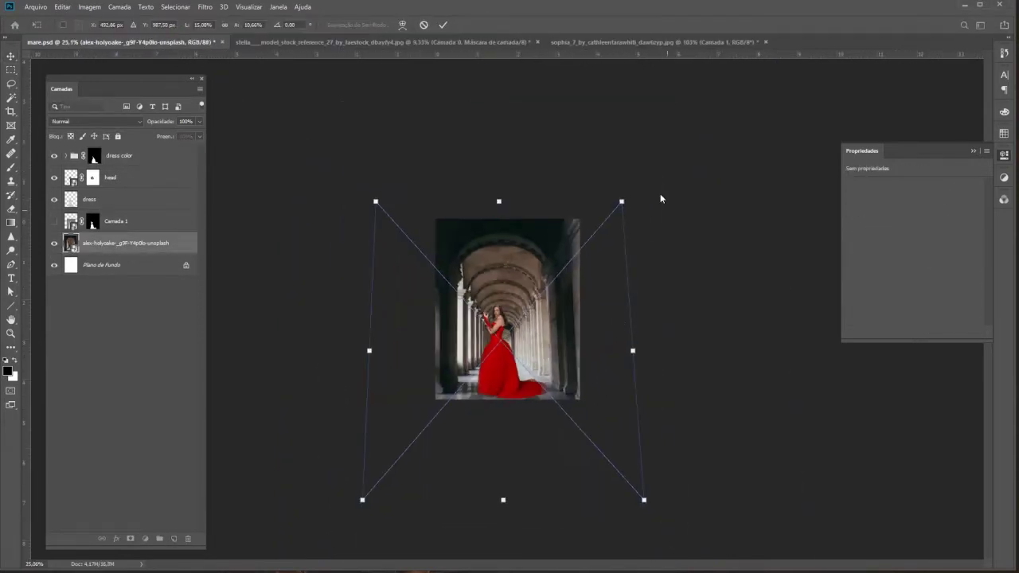
pyautogui.press('Return')
pyautogui.hotkey('ctrl', '0')
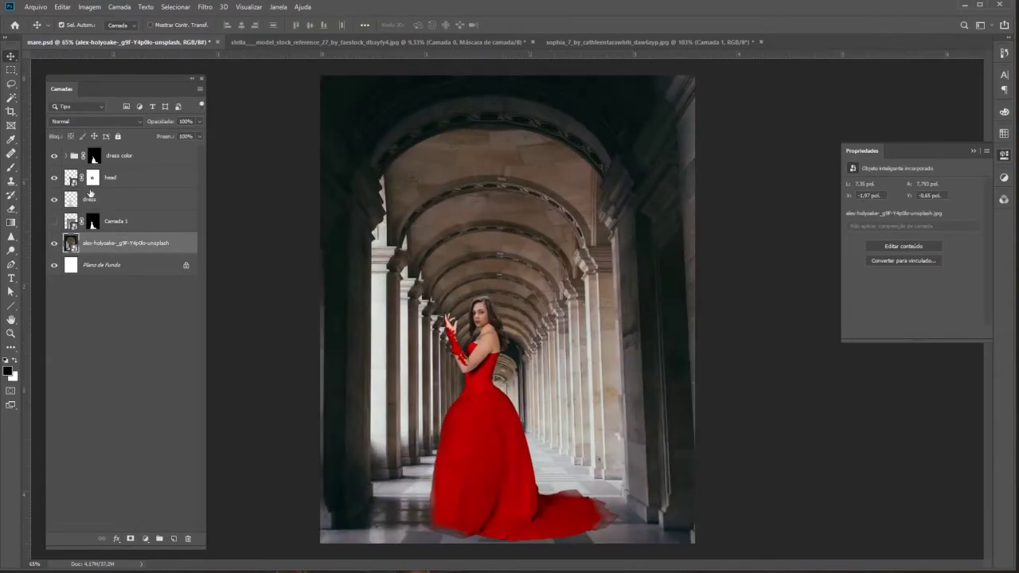
pyautogui.click(96, 177)
# Shrink the head layer to about 97%.
pyautogui.hotkey('ctrl', 't')
pyautogui.moveTo(451, 322); pyautogui.dragTo(448, 318)
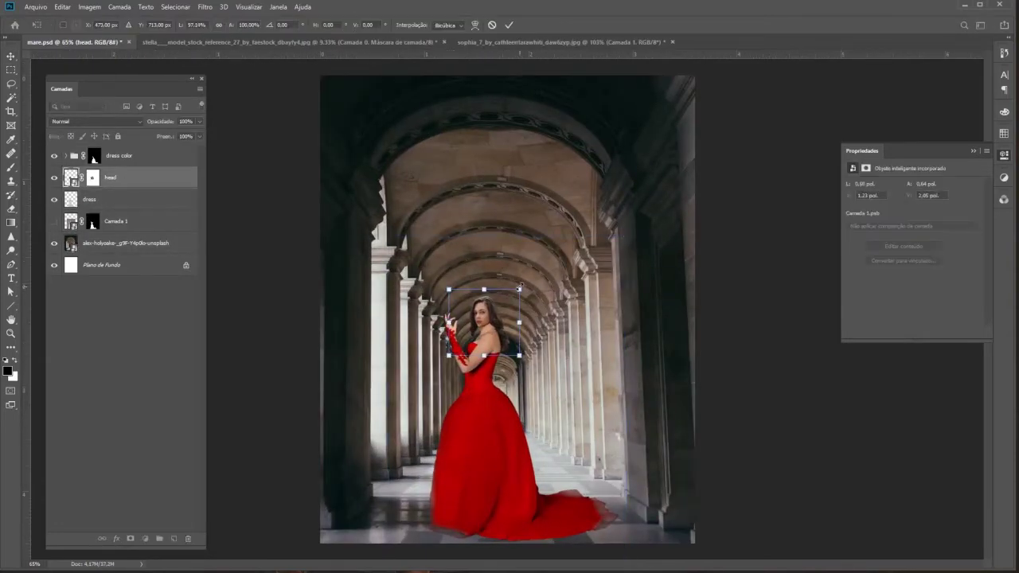
pyautogui.press('Return')
pyautogui.scroll(5, 510, 321)
# Add a new empty layer below the head and size the brush for the neck shadow.
pyautogui.press('b')
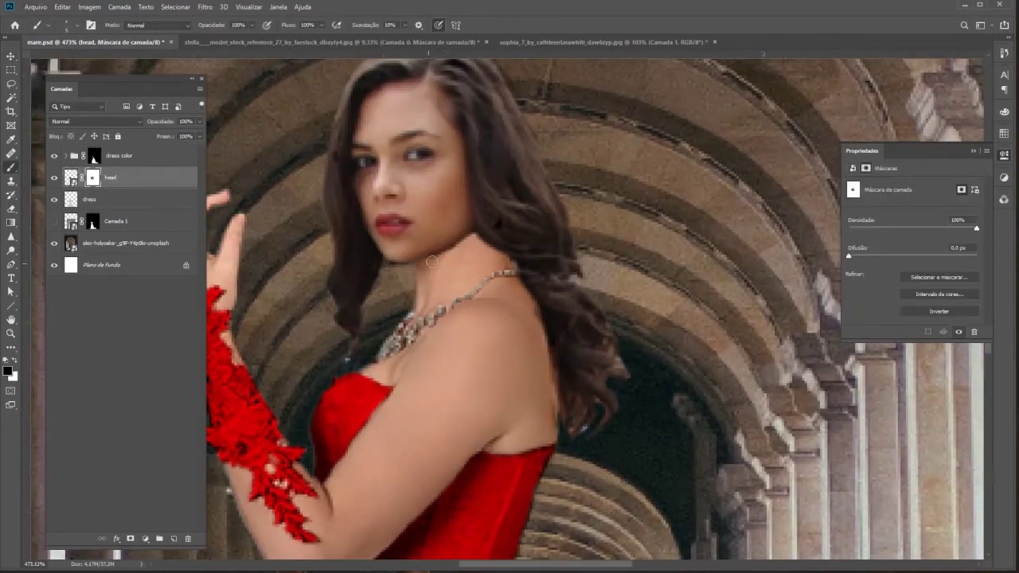
pyautogui.scroll(3, 446, 266)
pyautogui.scroll(-2, 468, 260)
pyautogui.click(89, 199)
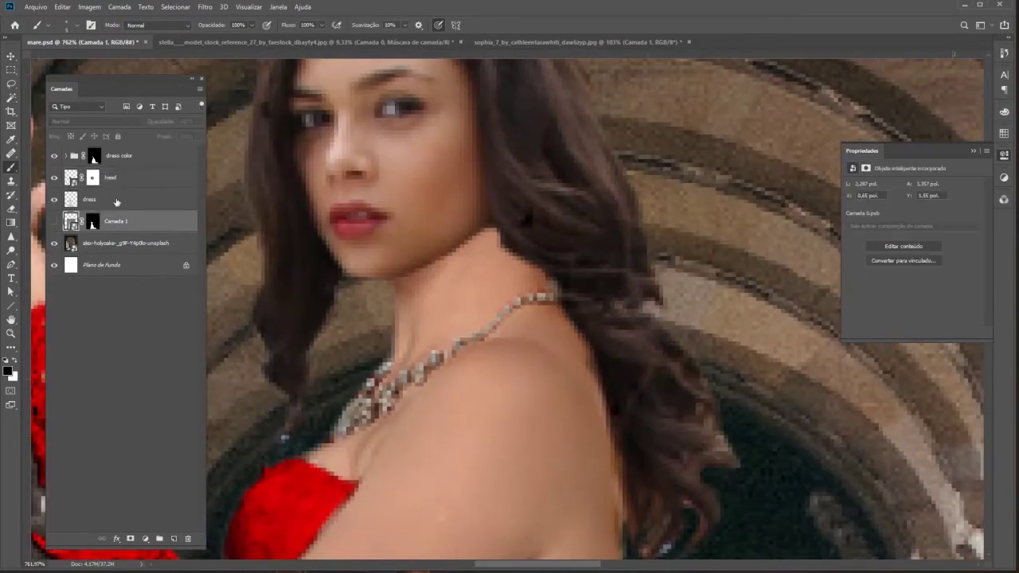
pyautogui.hotkey('ctrl', 'shift', 'alt', 'n')
pyautogui.rightClick(415, 279)
pyautogui.press('Escape')
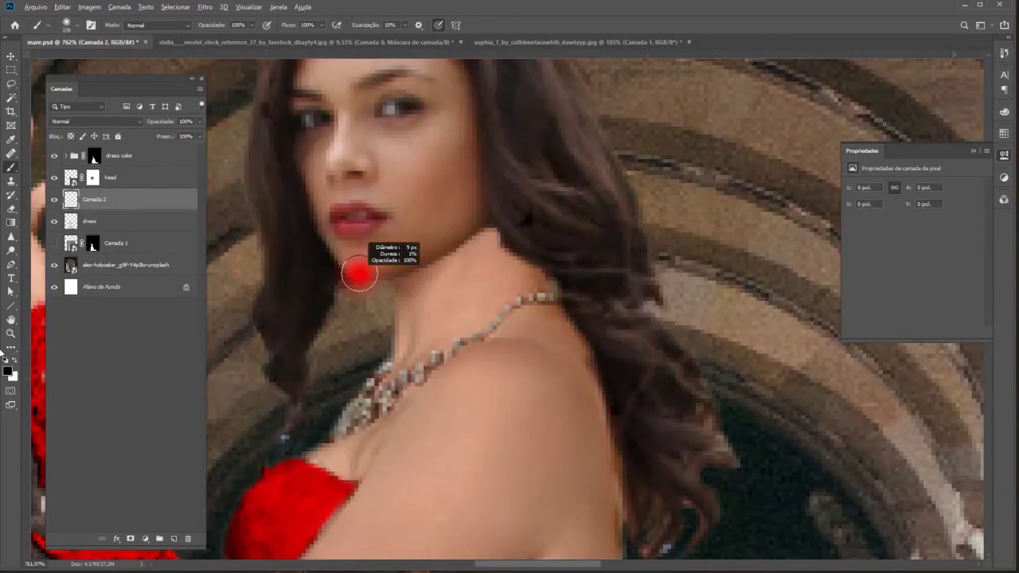
pyautogui.hotkey('alt', ']')
pyautogui.moveTo(413, 291); pyautogui.dragTo(402, 274)
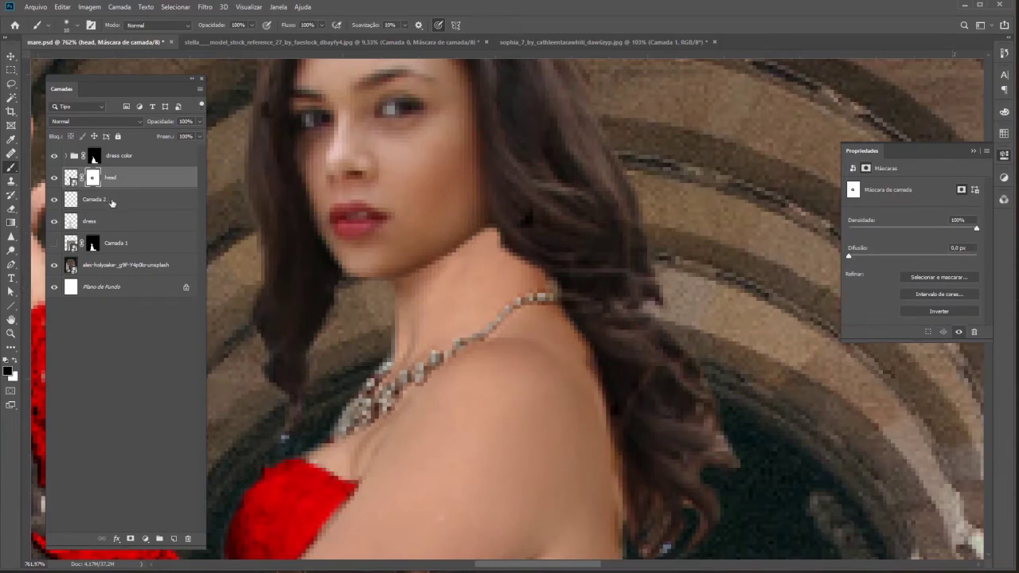
# Set the new layer to Sobrepor blending and name it 'sombra pescoço'.
pyautogui.click(112, 203)
pyautogui.click(95, 121)
pyautogui.click(104, 243)
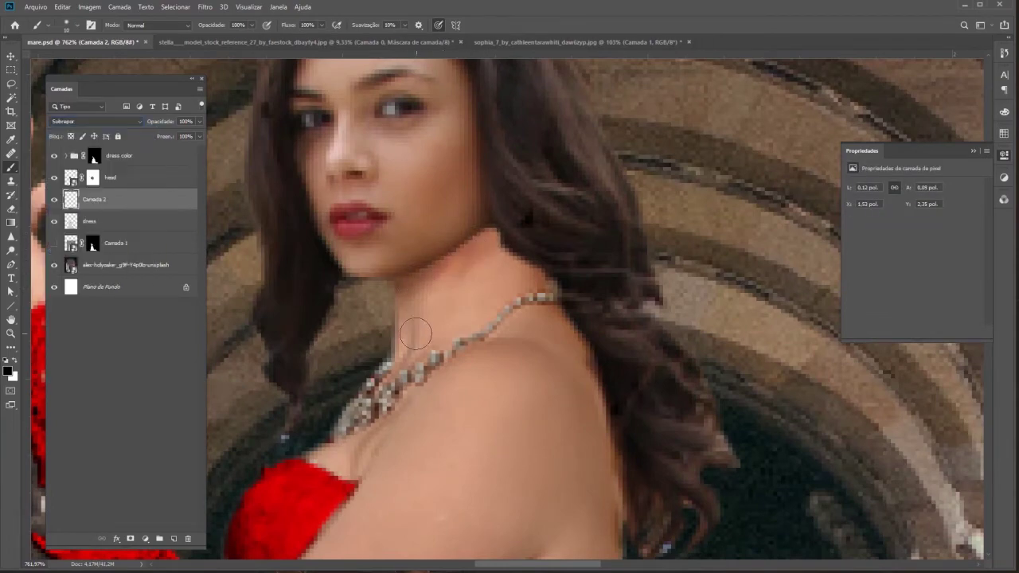
pyautogui.write('sombra pescoço')
pyautogui.press('Return')
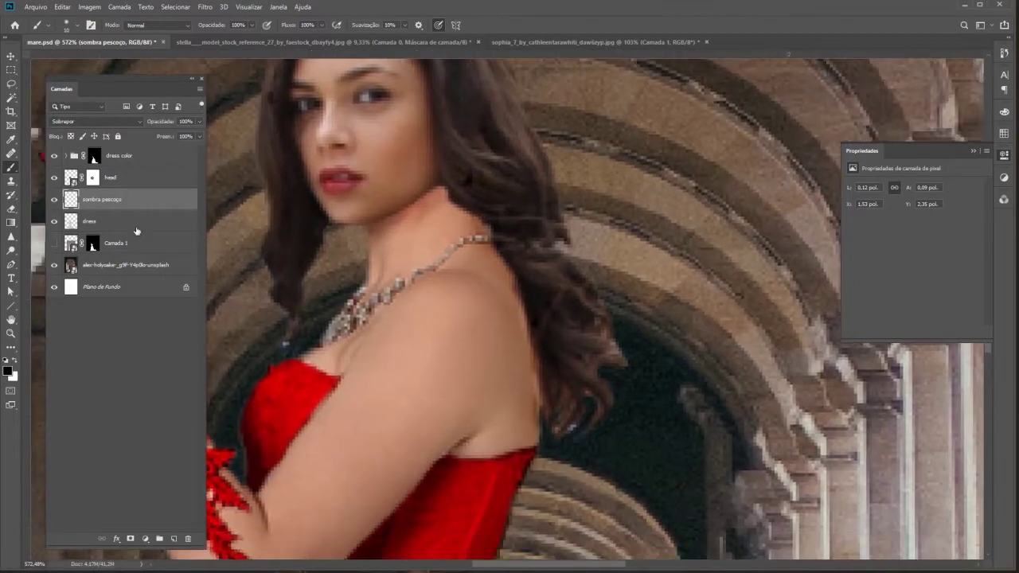
# Add a darkened Exposure adjustment above the dress layer with an inverted mask.
pyautogui.click(135, 223)
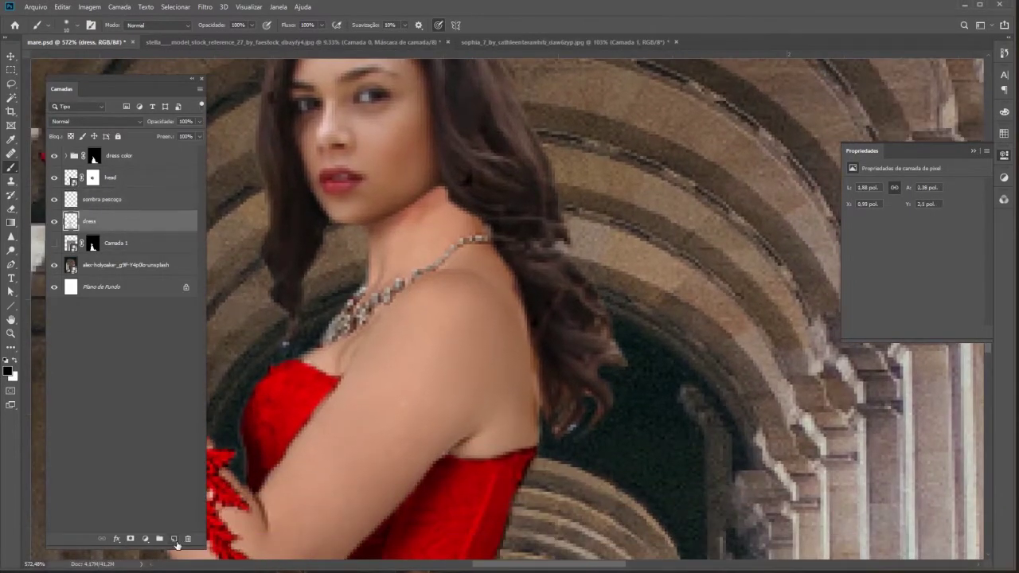
pyautogui.click(1004, 177)
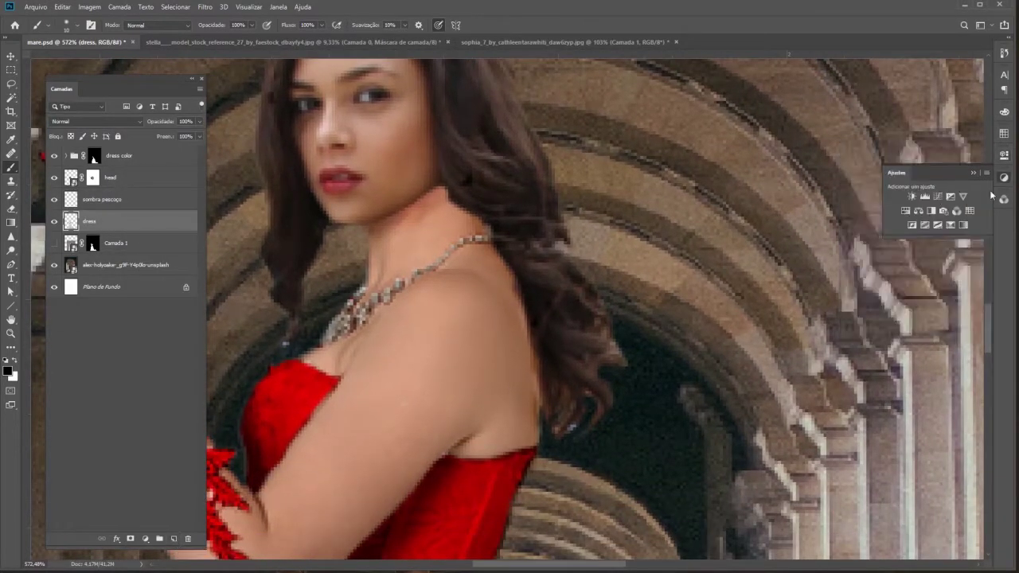
pyautogui.click(952, 224)
pyautogui.moveTo(913, 212)
pyautogui.mouseDown()
pyautogui.moveTo(911, 234)
pyautogui.moveTo(909, 212)
pyautogui.mouseUp()
pyautogui.hotkey('ctrl', 'i')
pyautogui.press('x')
# Paint white on the exposure mask to darken the shoulder and arm skin.
pyautogui.rightClick(423, 362)
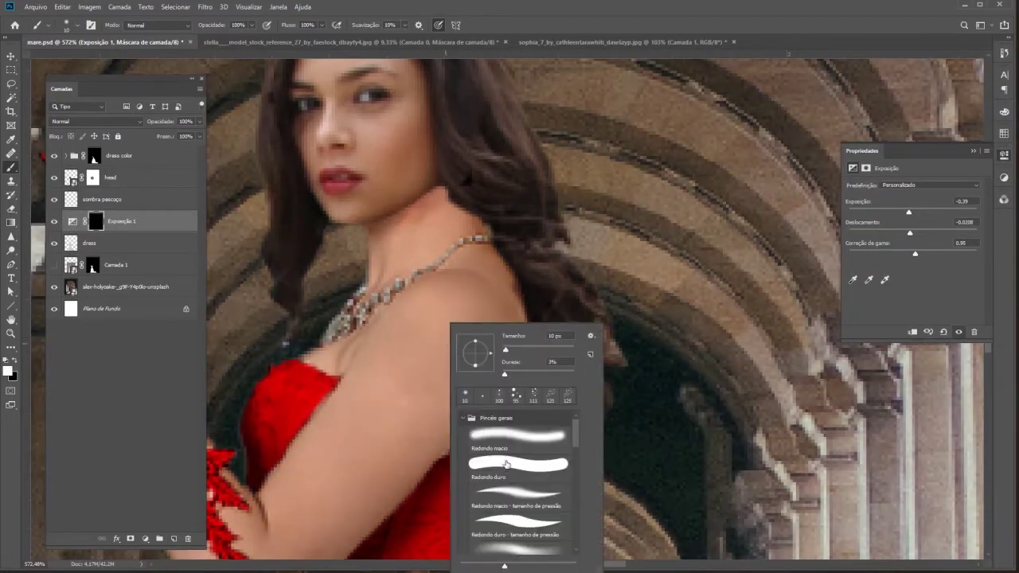
pyautogui.moveTo(335, 418)
pyautogui.mouseDown()
pyautogui.moveTo(457, 343)
pyautogui.moveTo(510, 263)
pyautogui.moveTo(529, 371)
pyautogui.mouseUp()
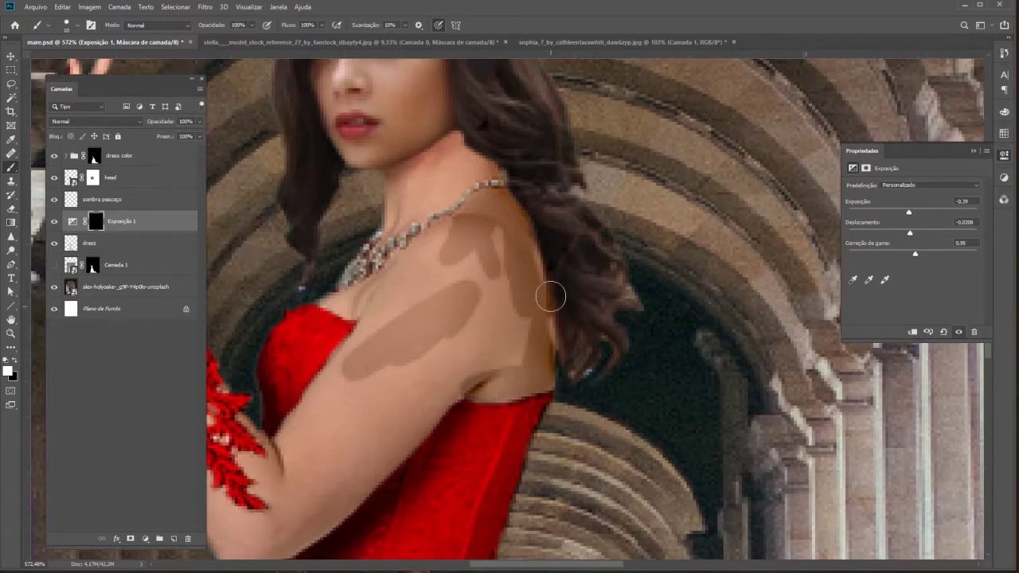
pyautogui.moveTo(541, 303)
pyautogui.mouseDown()
pyautogui.moveTo(485, 358)
pyautogui.moveTo(606, 314)
pyautogui.mouseUp()
pyautogui.moveTo(477, 318); pyautogui.dragTo(526, 254)
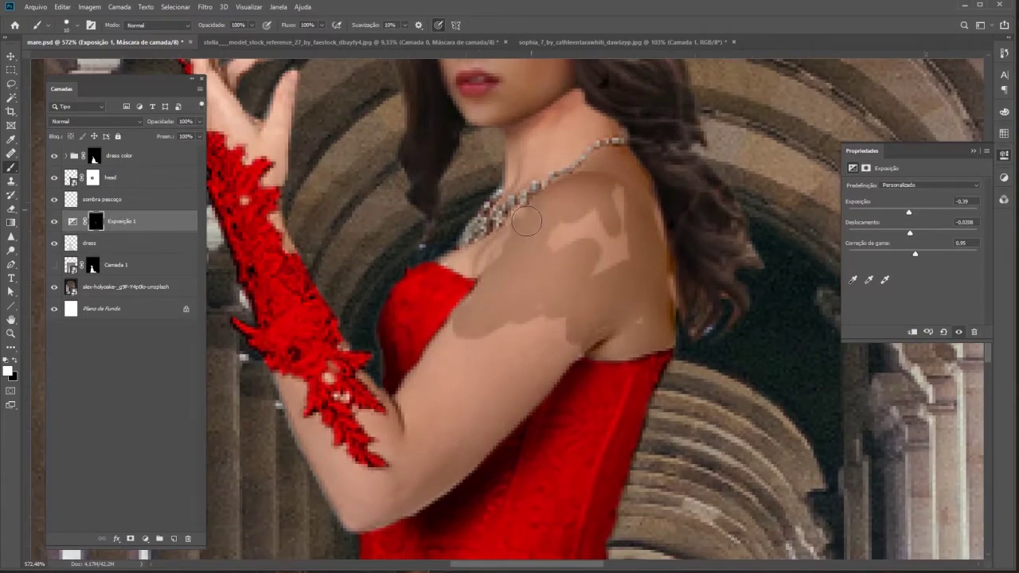
pyautogui.moveTo(526, 207); pyautogui.dragTo(613, 301)
pyautogui.scroll(-2, 613, 301)
pyautogui.moveTo(510, 271); pyautogui.dragTo(473, 347)
pyautogui.moveTo(446, 385); pyautogui.dragTo(613, 279)
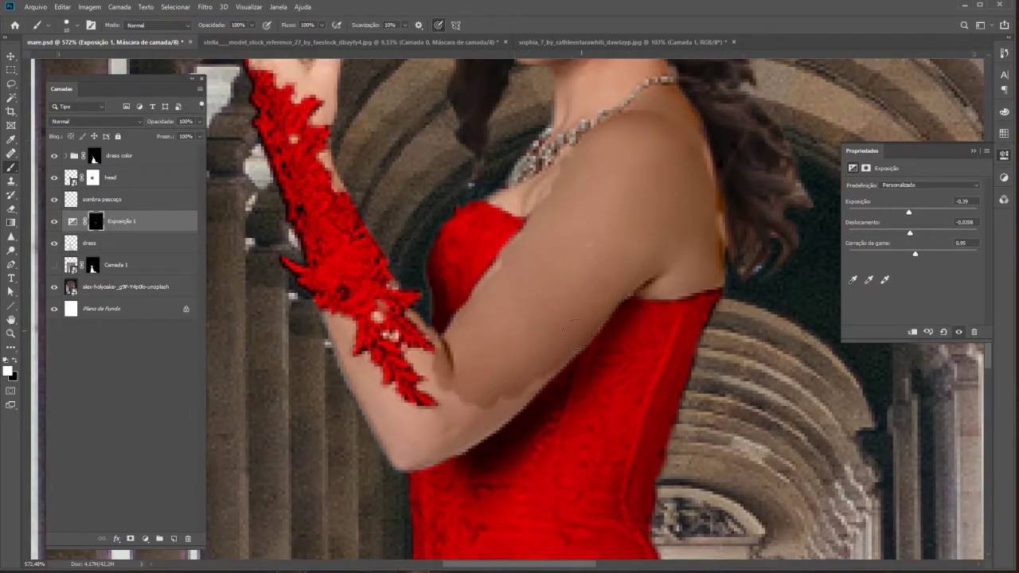
pyautogui.moveTo(549, 378); pyautogui.dragTo(460, 432)
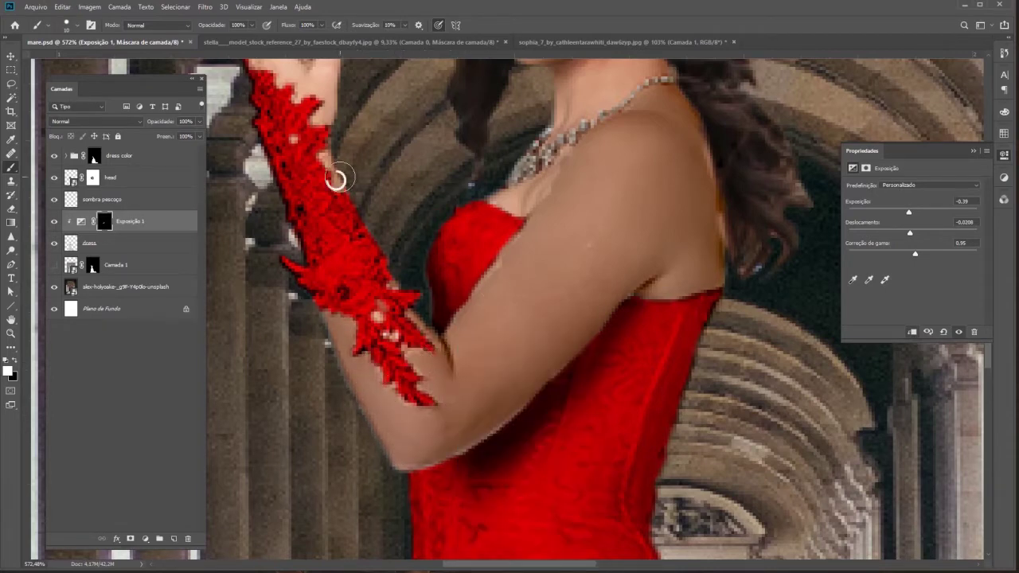
# Bring the face into view and darken the skin on the neck.
pyautogui.scroll(4, 335, 108)
pyautogui.moveTo(317, 213); pyautogui.dragTo(375, 253)
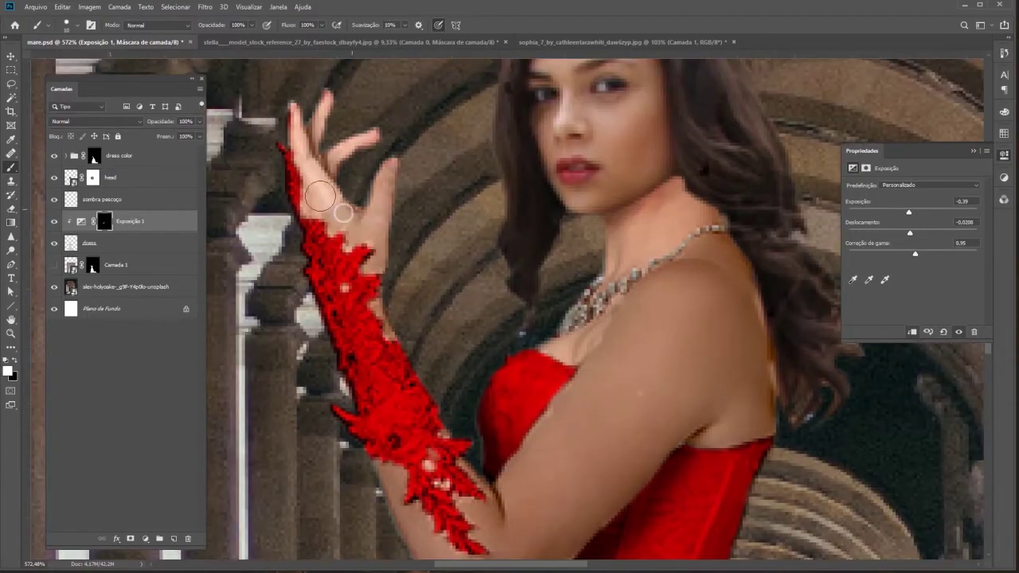
pyautogui.keyDown('alt'); pyautogui.scroll(-5, 611, 259); pyautogui.keyUp('alt')
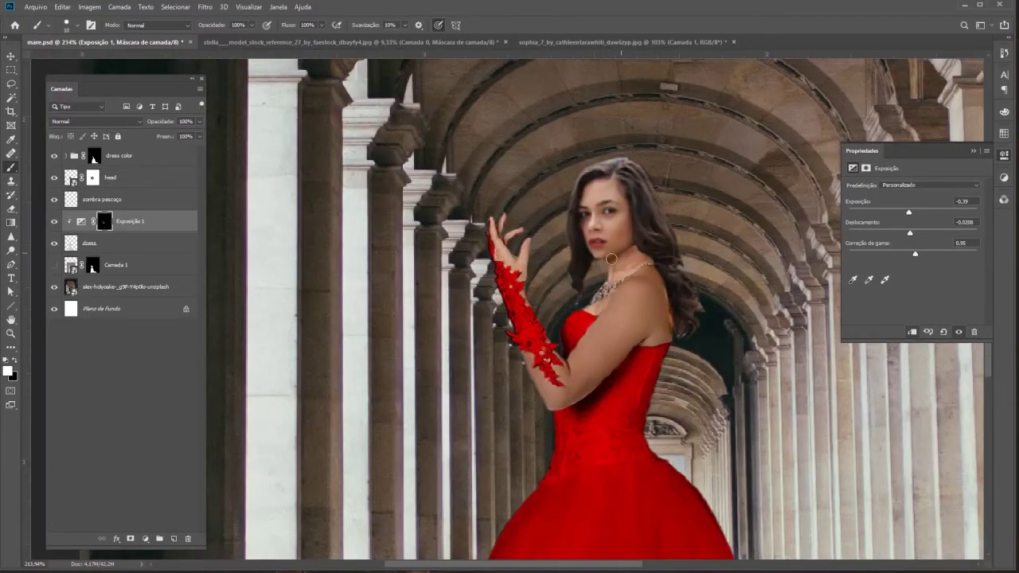
pyautogui.keyDown('alt'); pyautogui.scroll(3, 603, 323); pyautogui.keyUp('alt')
pyautogui.keyDown('alt'); pyautogui.scroll(3, 608, 339); pyautogui.keyUp('alt')
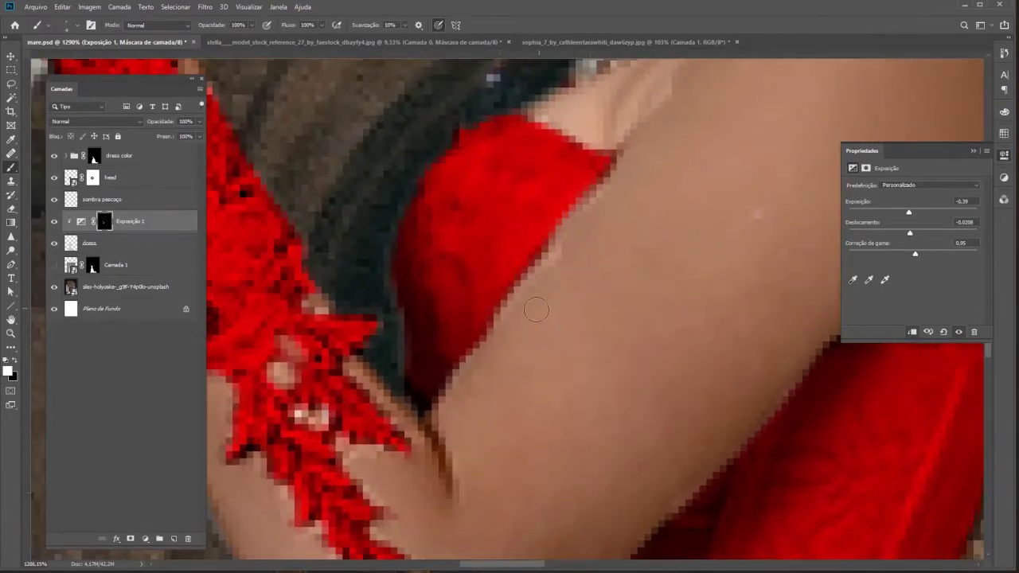
pyautogui.keyDown('alt'); pyautogui.scroll(2, 349, 451); pyautogui.keyUp('alt')
pyautogui.scroll(5, 528, 369)
pyautogui.scroll(5, 523, 302)
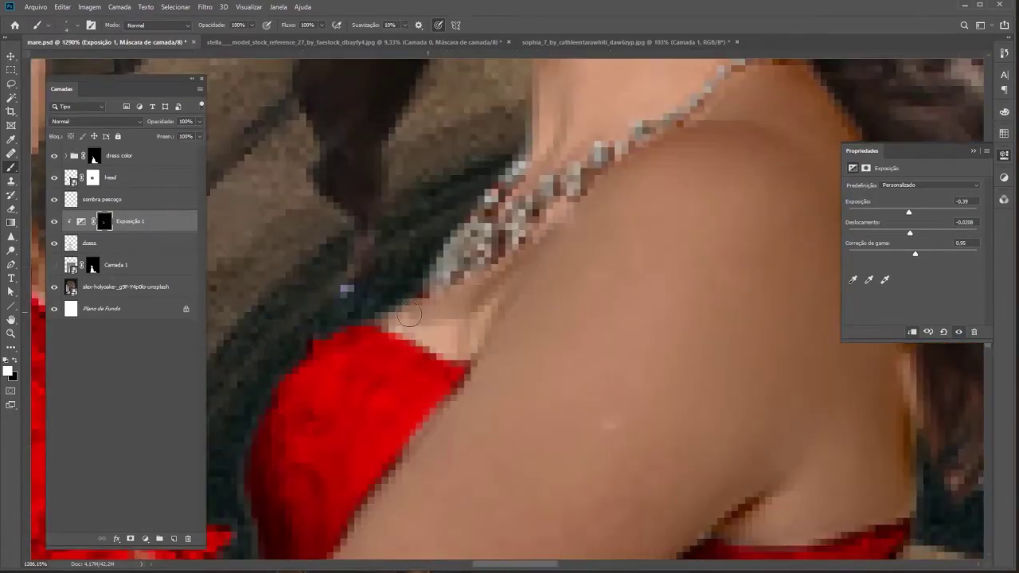
pyautogui.scroll(5, 493, 398)
pyautogui.scroll(1, 557, 239)
pyautogui.moveTo(583, 152); pyautogui.dragTo(610, 254)
# Swap painting colours and switch between the head mask and the Exposição 1 mask.
pyautogui.hotkey('alt', ']')
pyautogui.hotkey('alt', ']')
pyautogui.scroll(-5, 613, 239)
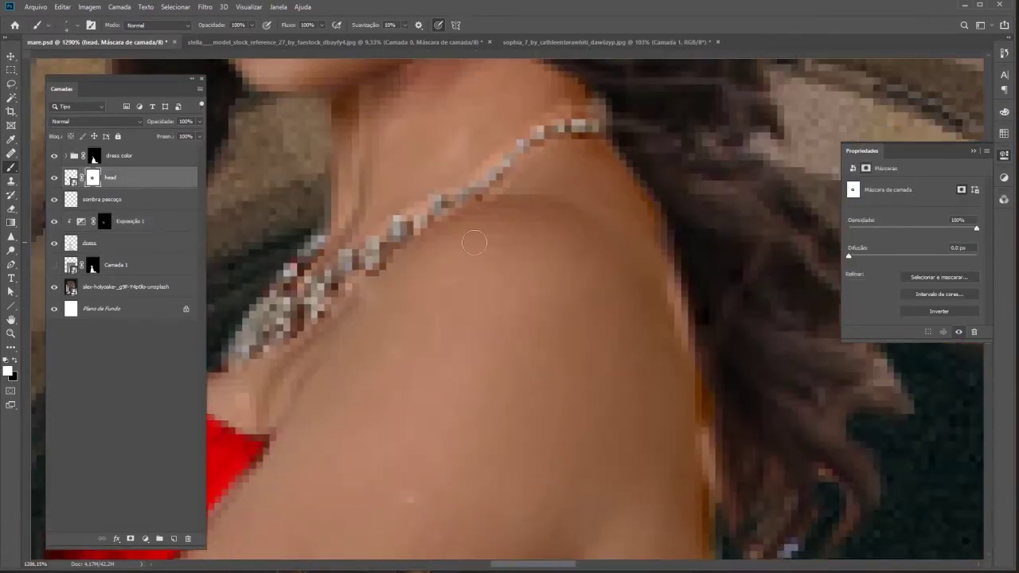
pyautogui.press('x')
pyautogui.keyDown('alt'); pyautogui.scroll(-3, 496, 220); pyautogui.keyUp('alt')
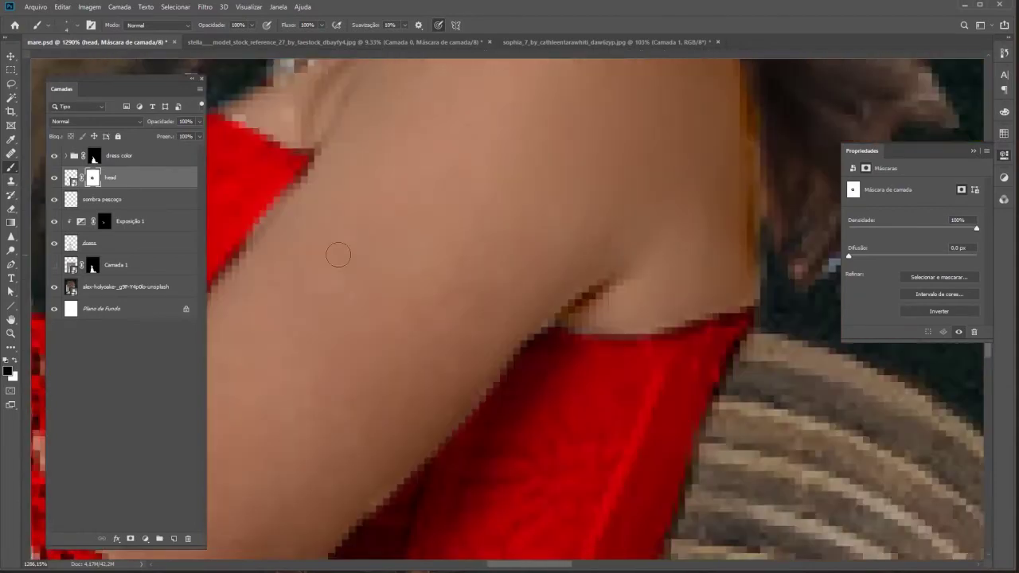
pyautogui.scroll(5, 644, 311)
pyautogui.keyDown('alt'); pyautogui.scroll(-2, 369, 379); pyautogui.keyUp('alt')
pyautogui.scroll(-5, 369, 379)
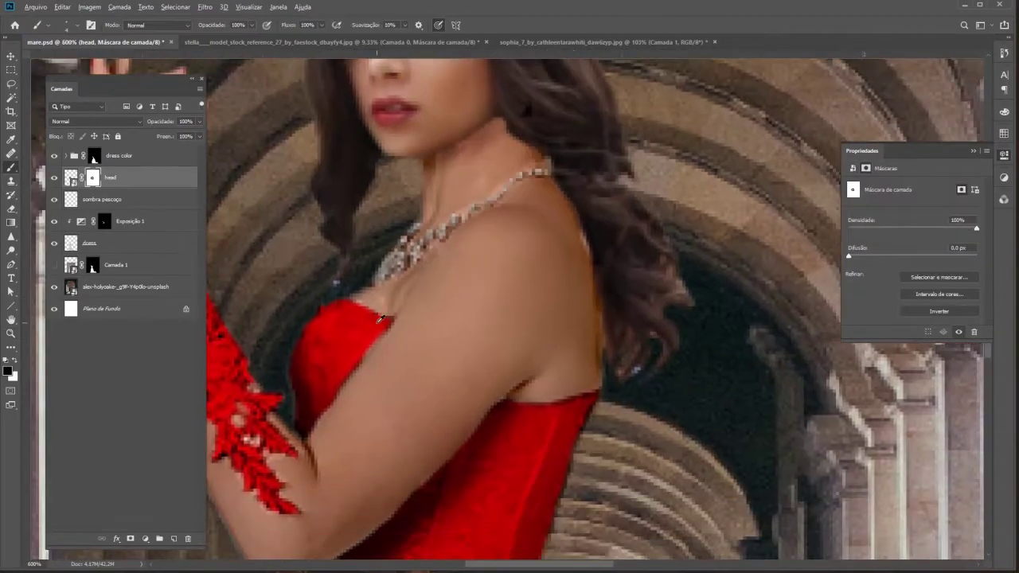
pyautogui.keyDown('alt'); pyautogui.scroll(3, 369, 379); pyautogui.keyUp('alt')
pyautogui.hotkey('alt', '[')
pyautogui.hotkey('alt', '[')
pyautogui.keyDown('alt'); pyautogui.scroll(-2, 351, 398); pyautogui.keyUp('alt')
pyautogui.scroll(1, 358, 324)
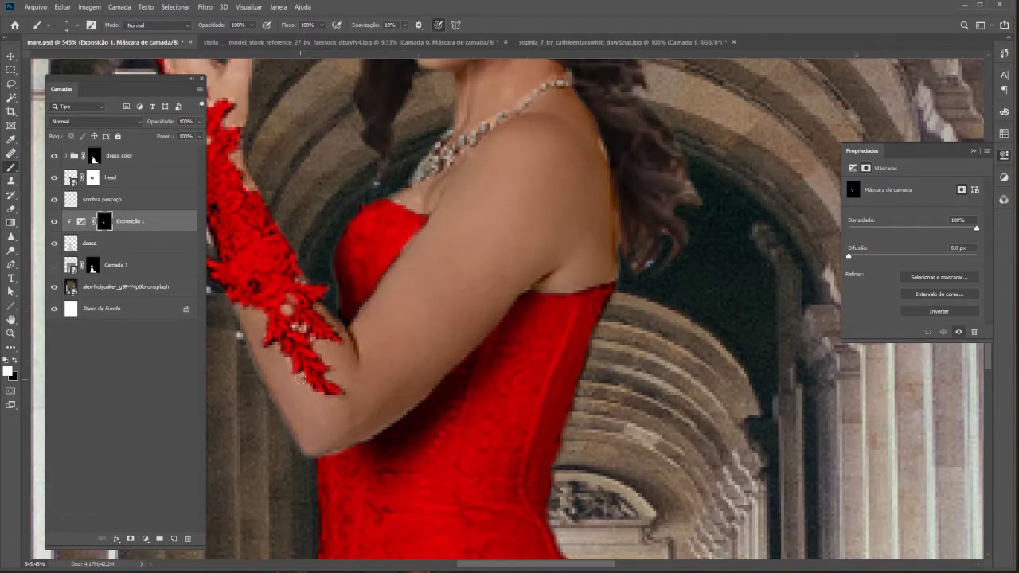
pyautogui.scroll(4, 300, 378)
pyautogui.hscroll(-2, 301, 378)
pyautogui.keyDown('alt'); pyautogui.scroll(-3, 294, 237); pyautogui.keyUp('alt')
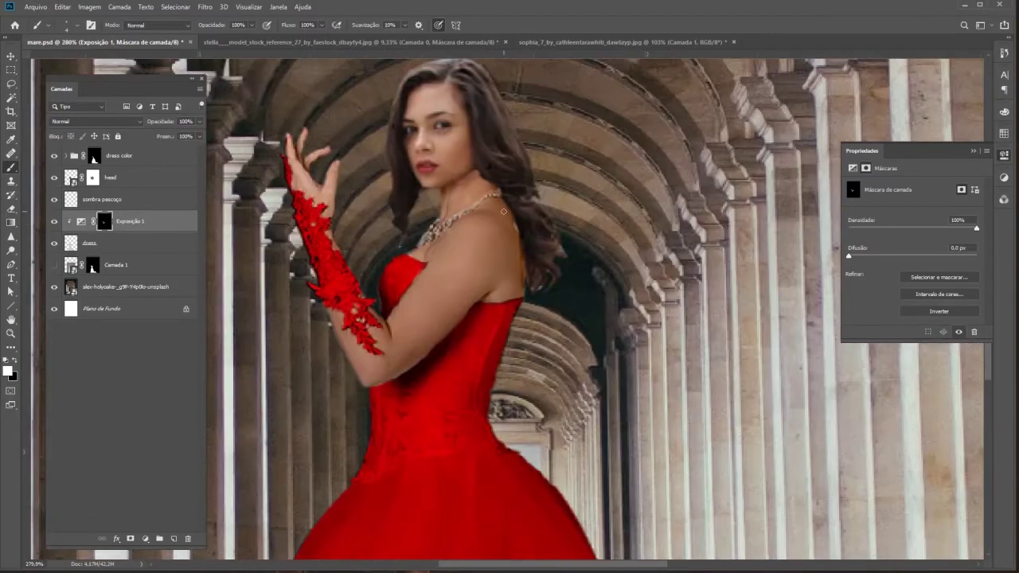
pyautogui.keyDown('alt'); pyautogui.scroll(1, 294, 237); pyautogui.keyUp('alt')
pyautogui.keyDown('alt'); pyautogui.scroll(1, 296, 239); pyautogui.keyUp('alt')
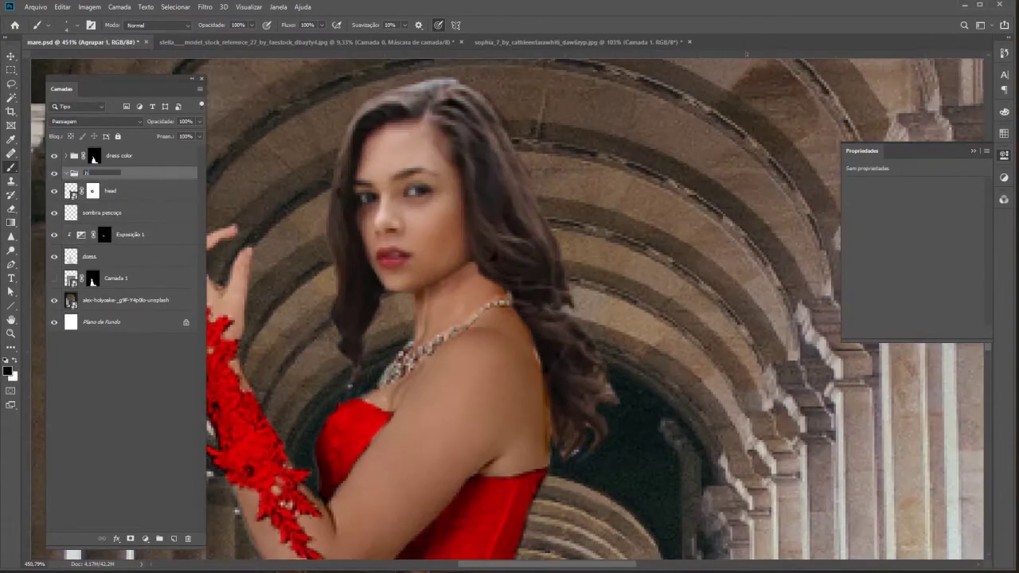
# Sample the hair colour and paint a first hair strand on Camada 2.
pyautogui.click(163, 255)
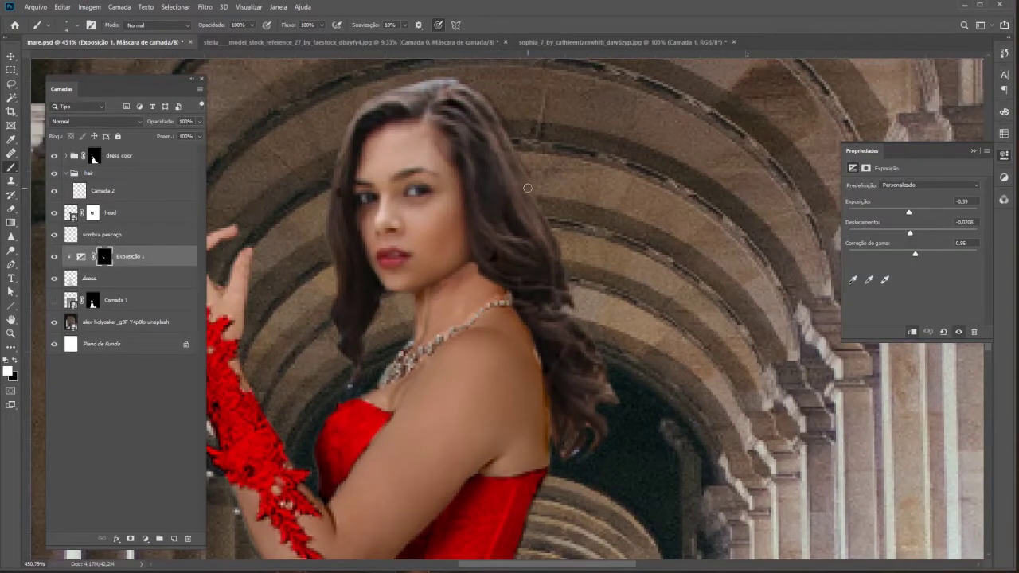
pyautogui.rightClick(527, 187)
pyautogui.scroll(-3, 605, 318)
pyautogui.press('Escape')
pyautogui.hotkey('alt', ']')
pyautogui.hotkey('alt', ']')
pyautogui.hotkey('alt', ']')
pyautogui.keyDown('alt'); pyautogui.click(531, 198); pyautogui.keyUp('alt')
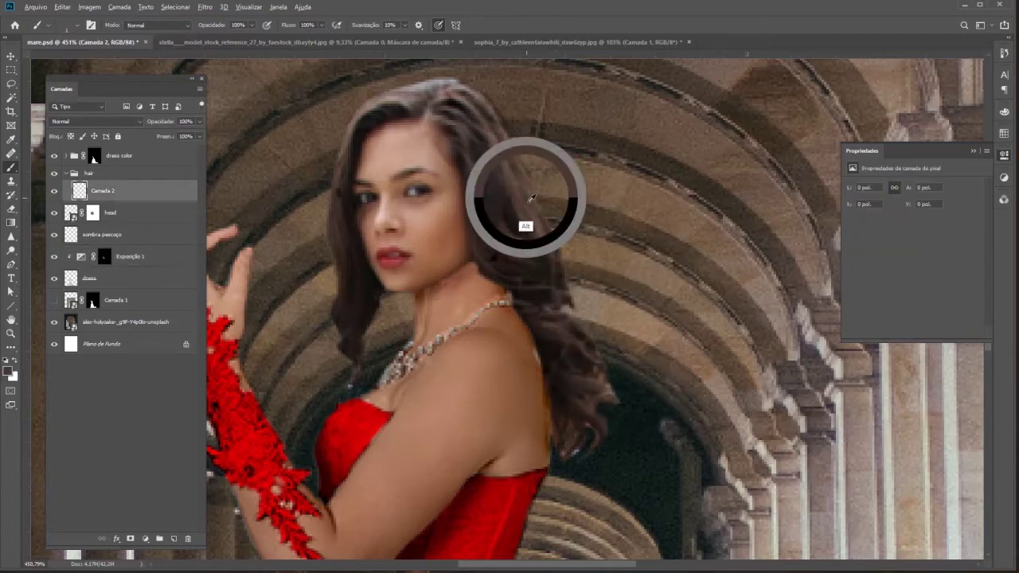
pyautogui.moveTo(532, 199); pyautogui.dragTo(604, 301)
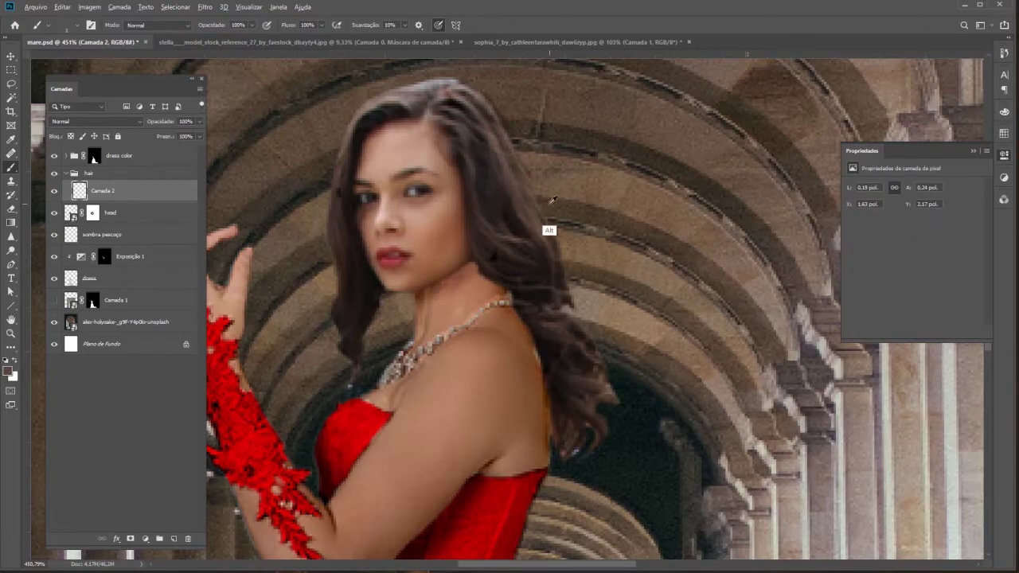
# Paint more dark hair strands along the right side, lower ends and left side.
pyautogui.moveTo(448, 105); pyautogui.dragTo(424, 156)
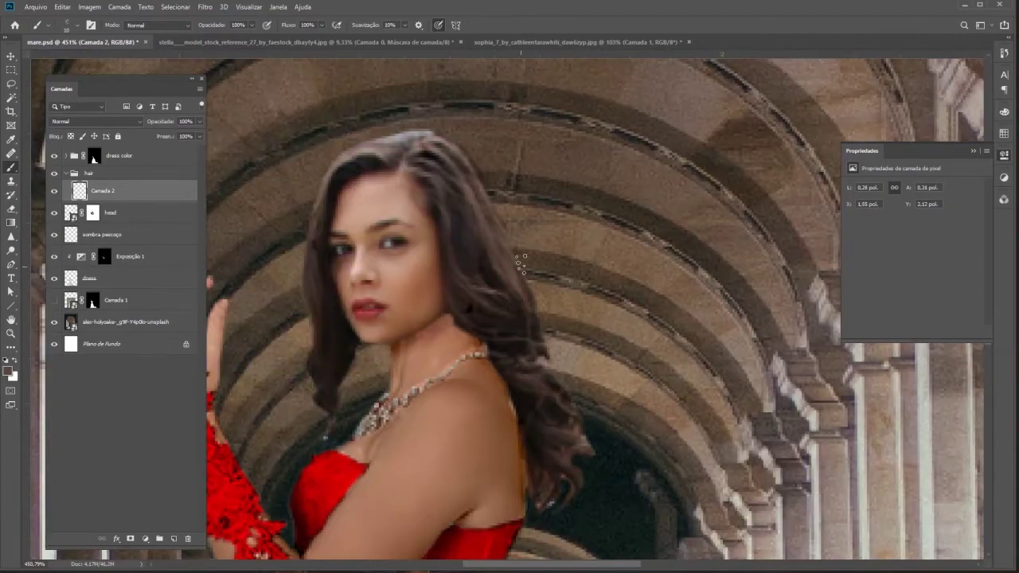
pyautogui.moveTo(589, 363)
pyautogui.mouseDown()
pyautogui.moveTo(529, 316)
pyautogui.moveTo(496, 322)
pyautogui.mouseUp()
pyautogui.keyDown('alt'); pyautogui.click(458, 342); pyautogui.keyUp('alt')
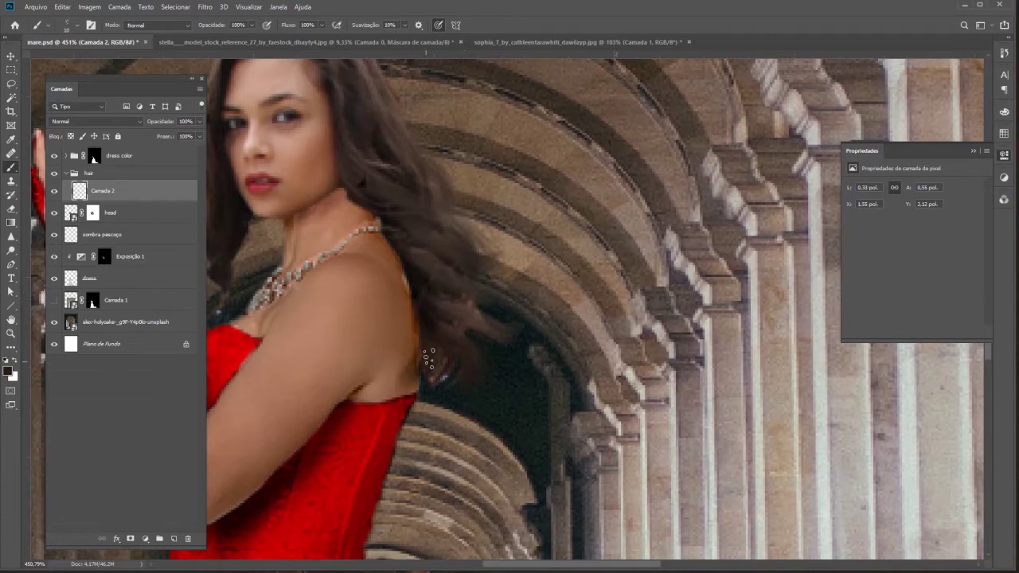
pyautogui.moveTo(351, 195); pyautogui.dragTo(387, 241)
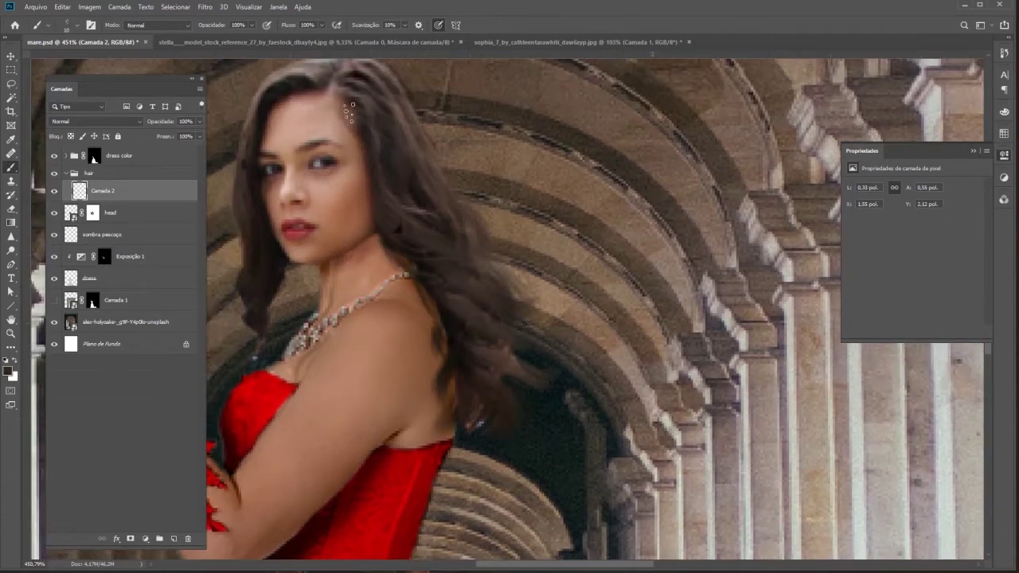
pyautogui.moveTo(269, 112); pyautogui.dragTo(389, 142)
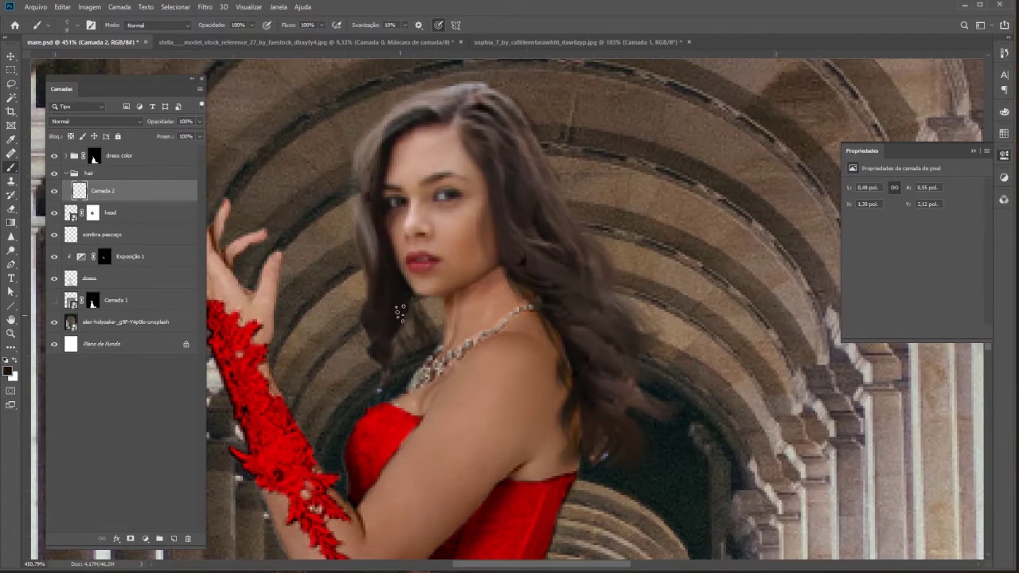
pyautogui.moveTo(384, 149); pyautogui.dragTo(358, 246)
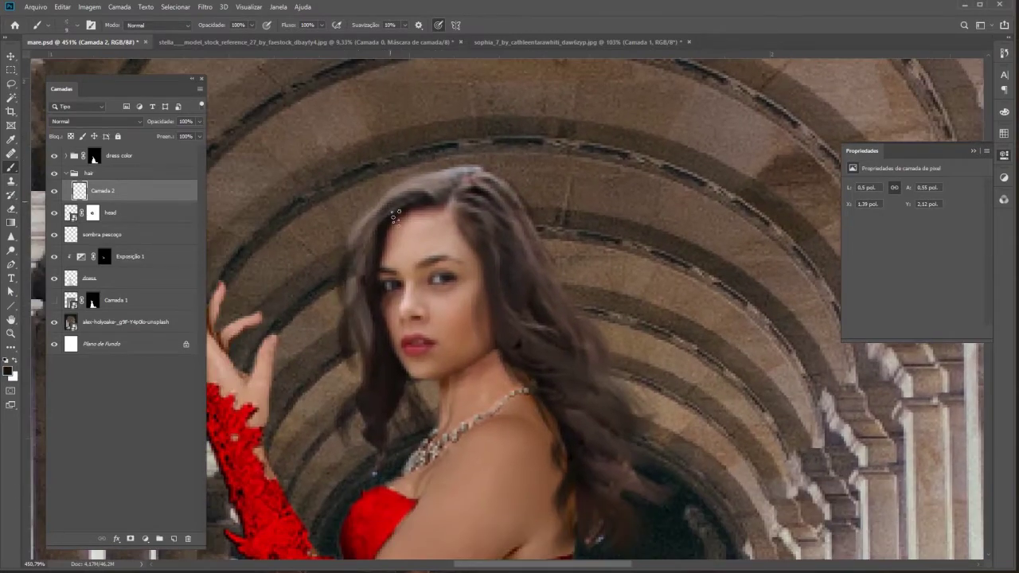
pyautogui.moveTo(395, 217); pyautogui.dragTo(324, 290)
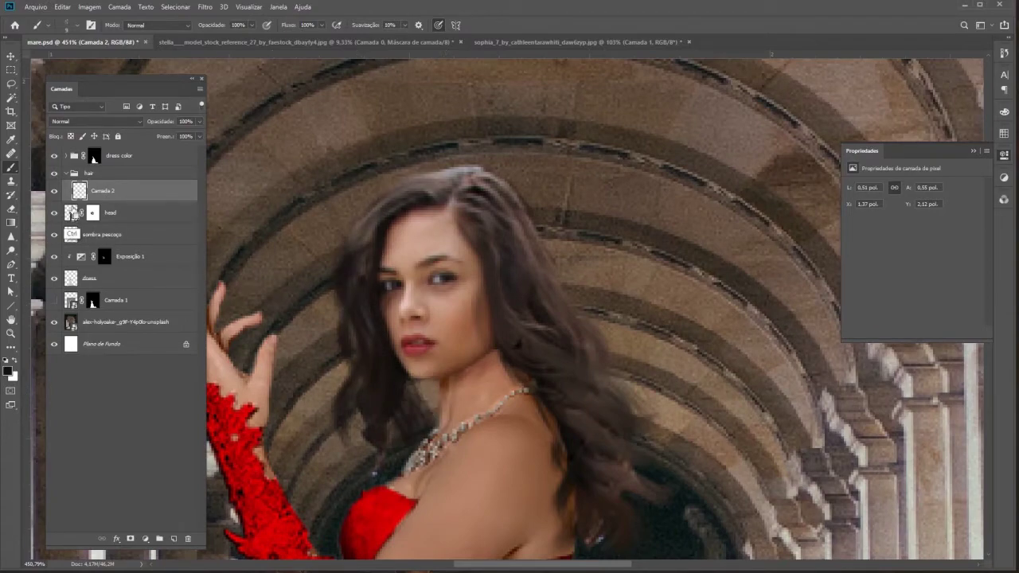
# Load and clear the head outline selection, resize the brush, and review the hair.
pyautogui.keyDown('ctrl'); pyautogui.click(72, 214); pyautogui.keyUp('ctrl')
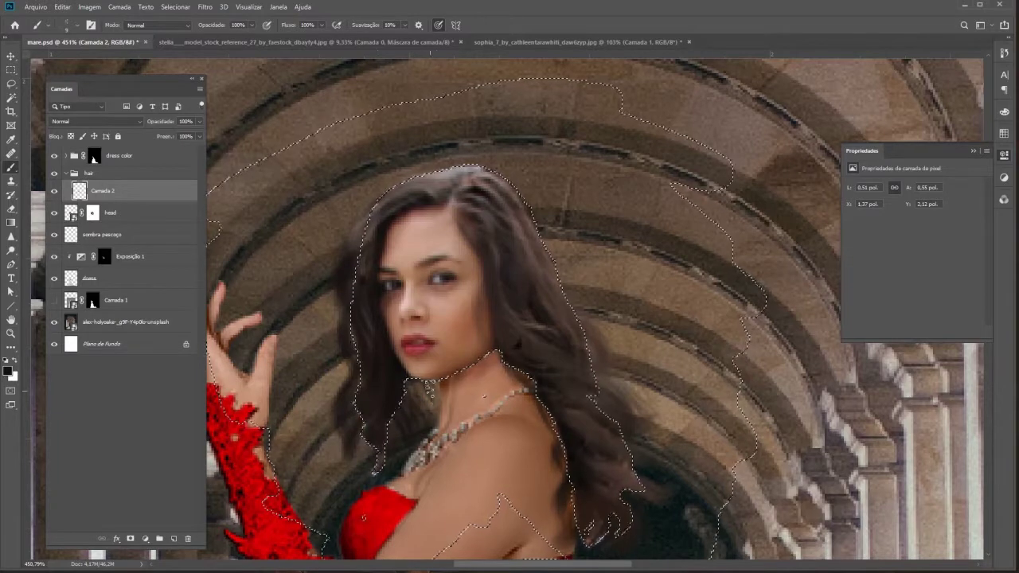
pyautogui.hotkey('ctrl', 'd')
pyautogui.moveTo(407, 406); pyautogui.dragTo(402, 323)
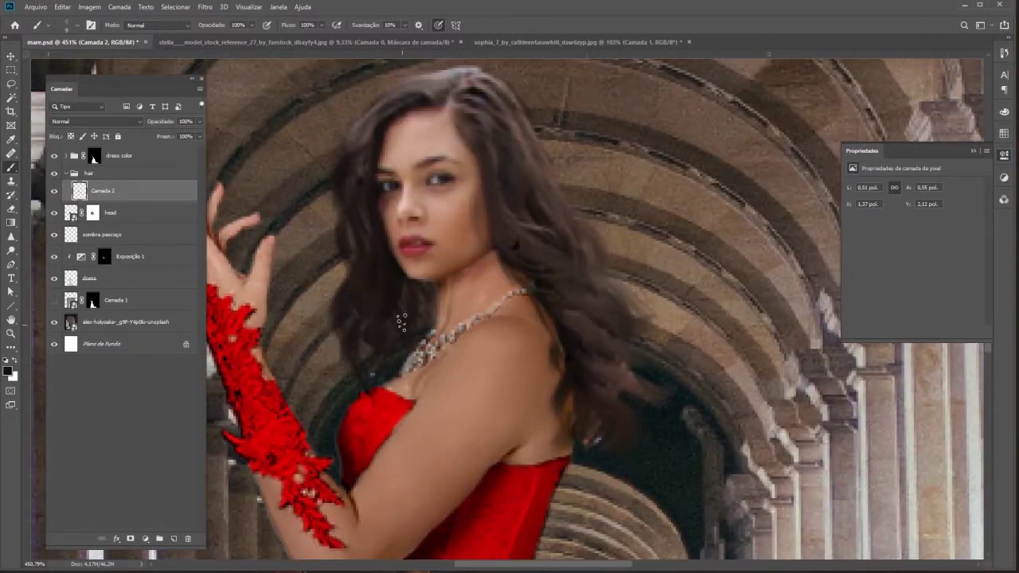
pyautogui.rightClick(359, 177)
pyautogui.press('Escape')
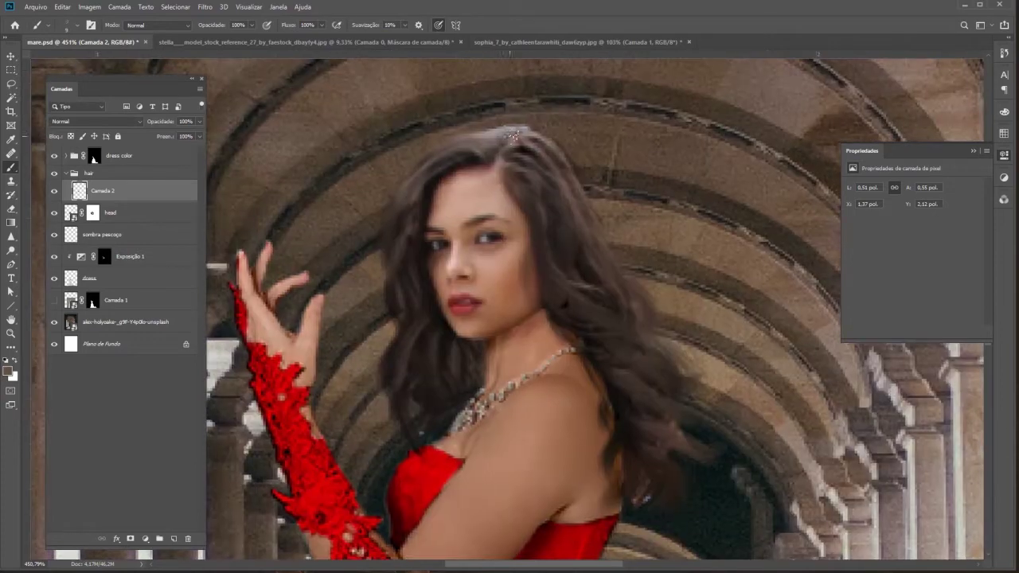
pyautogui.moveTo(595, 310)
pyautogui.mouseDown()
pyautogui.moveTo(518, 298)
pyautogui.moveTo(511, 311)
pyautogui.mouseUp()
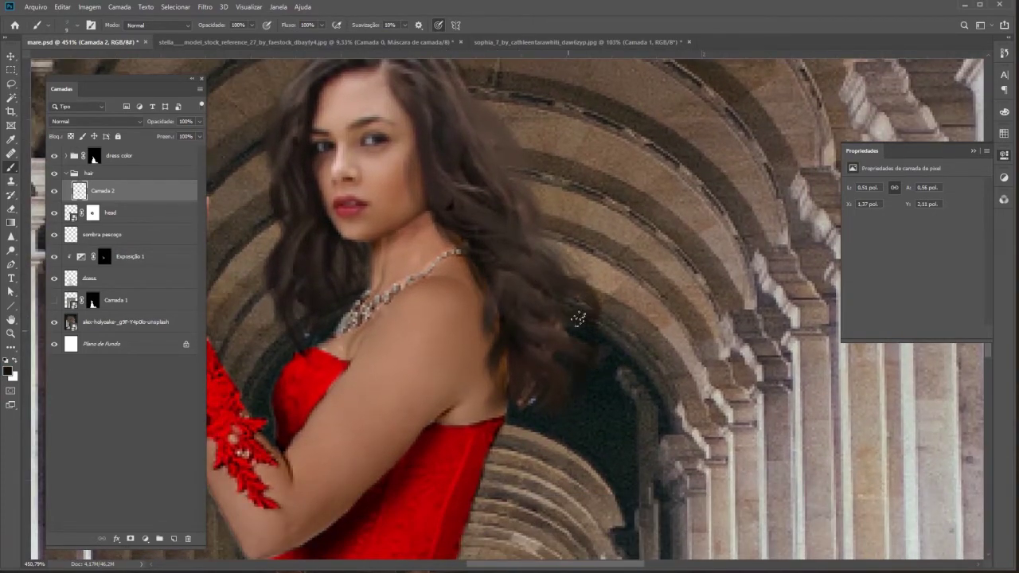
pyautogui.scroll(-2, 571, 355)
pyautogui.scroll(-5, 478, 212)
pyautogui.scroll(5, 516, 212)
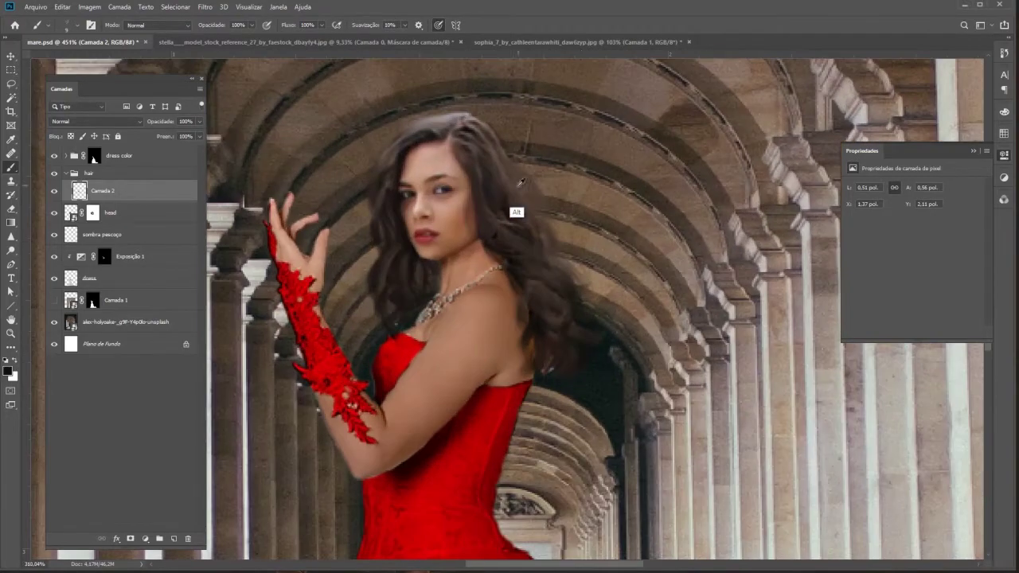
# Duplicate the head layer with Ctrl+J.
pyautogui.click(130, 217)
pyautogui.rightClick(129, 218)
pyautogui.hotkey('ctrl', 'j')
# Reshape the head copy in Liquify (Dissolver) with a smaller brush, then zoom out to the full image.
pyautogui.rightClick(93, 212)
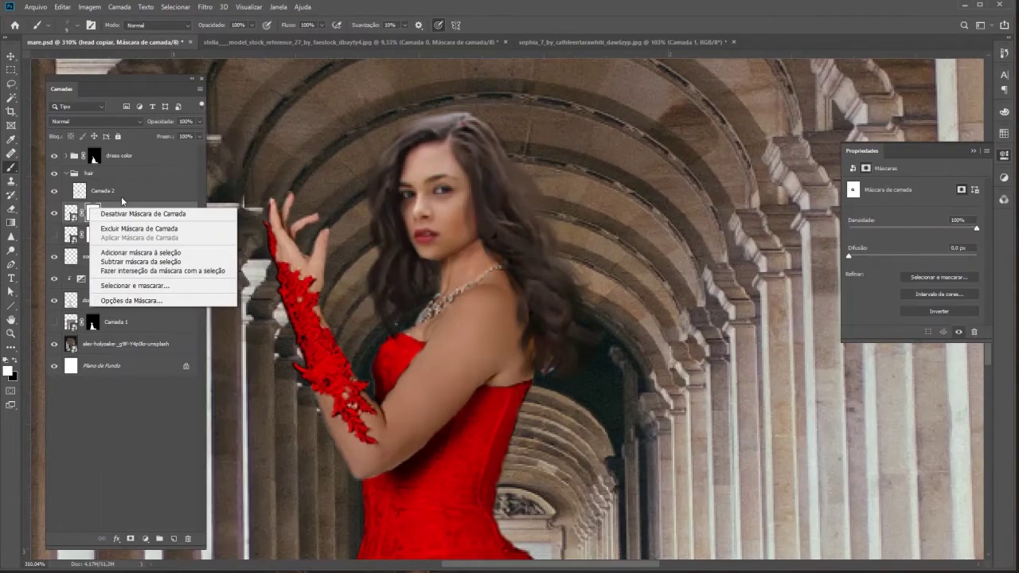
pyautogui.click(205, 6)
pyautogui.click(231, 17)
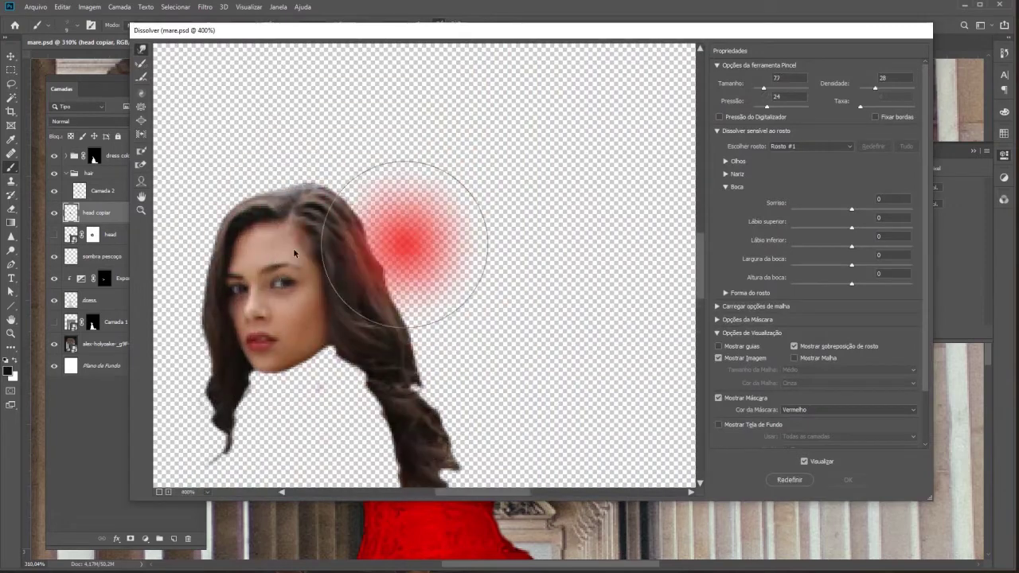
pyautogui.press('[')
pyautogui.press('[')
pyautogui.press('[')
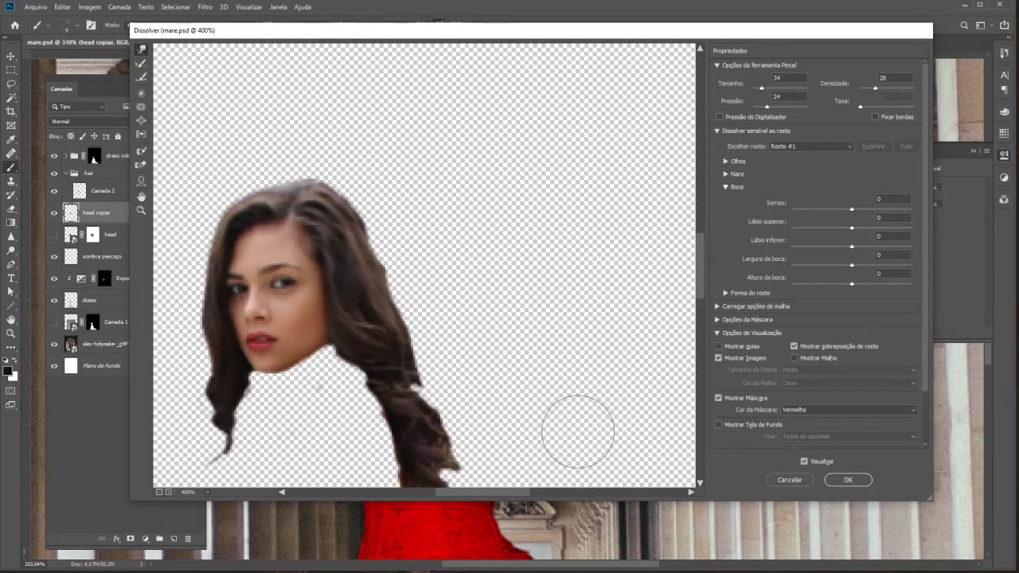
pyautogui.press('Return')
pyautogui.scroll(-3, 536, 348)
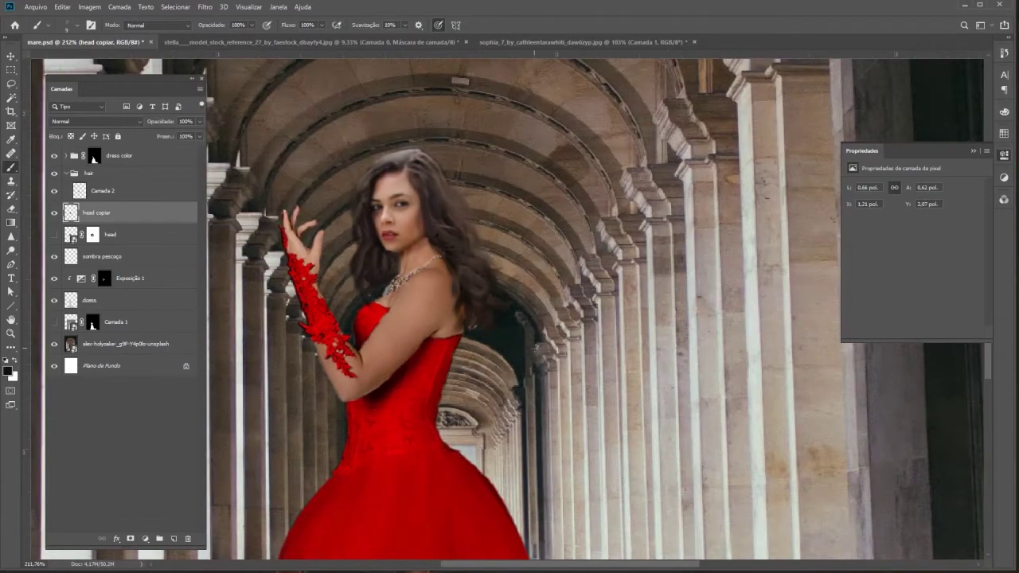
pyautogui.scroll(-3, 535, 348)
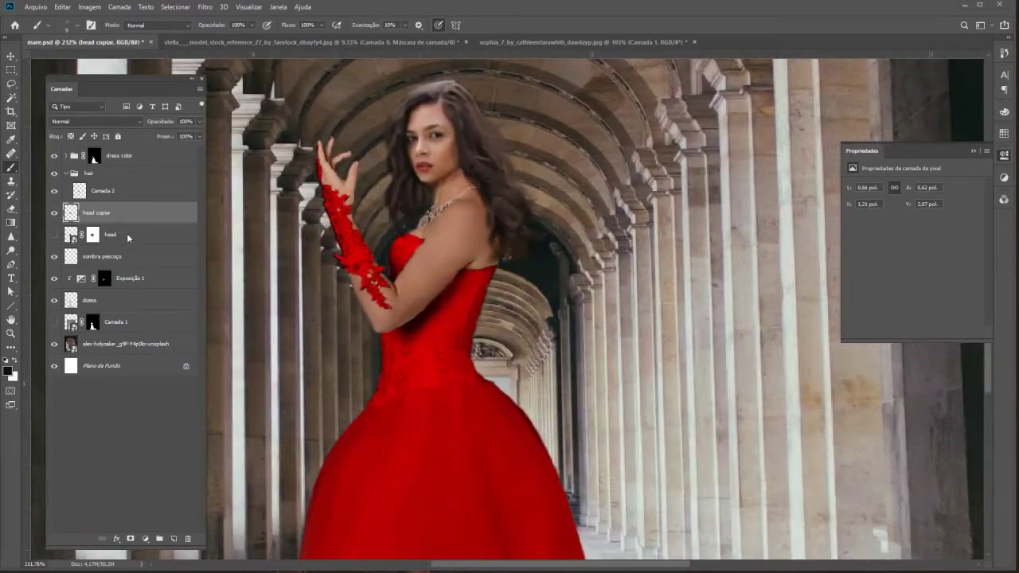
# Group the head layer and Camada 1 into a group named bkup.
pyautogui.click(127, 236)
pyautogui.keyDown('ctrl'); pyautogui.click(111, 321); pyautogui.keyUp('ctrl')
pyautogui.hotkey('ctrl', 'g')
pyautogui.doubleClick(96, 297)
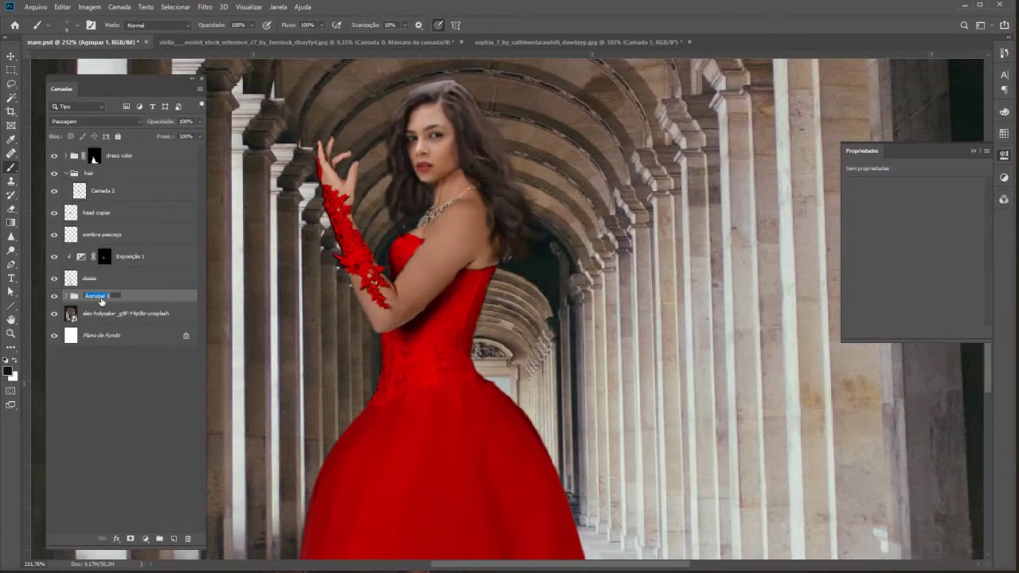
pyautogui.write('bkup')
pyautogui.press('Return')
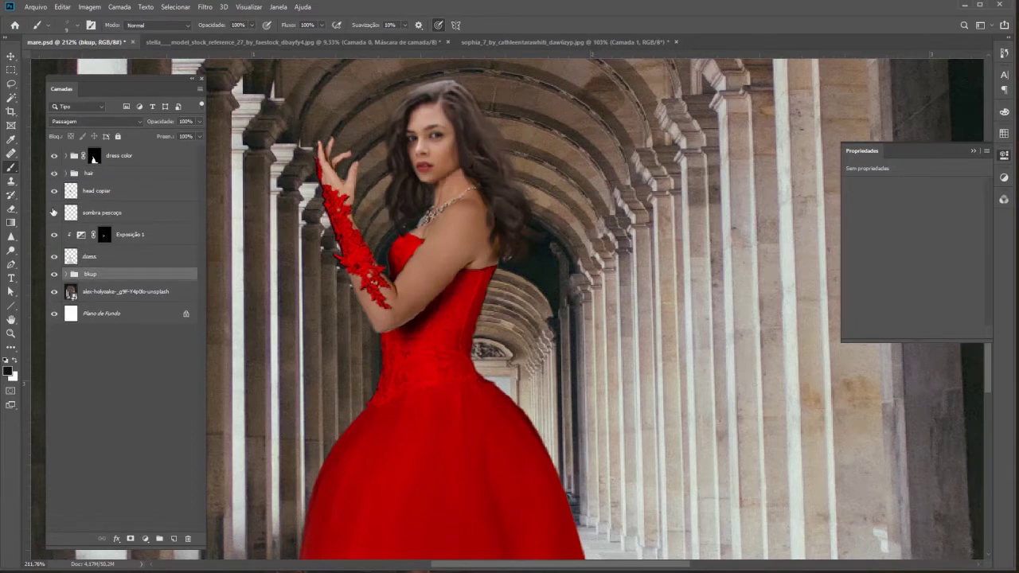
# Start a new D & BURN group above the hair and cor de pele layers.
pyautogui.click(96, 212)
pyautogui.click(125, 237)
pyautogui.write('cor de pele')
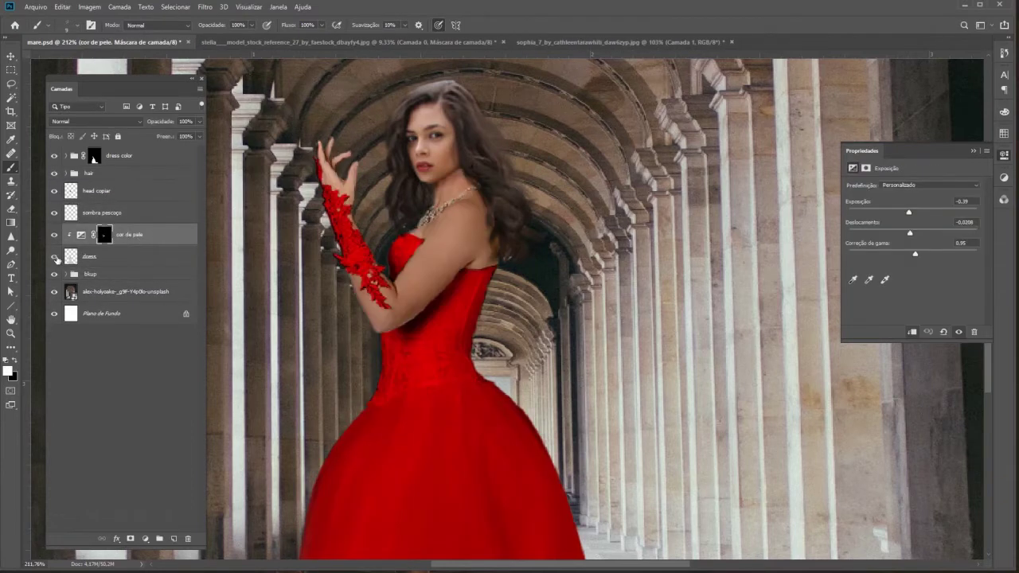
pyautogui.click(94, 173)
pyautogui.hotkey('ctrl', 'g')
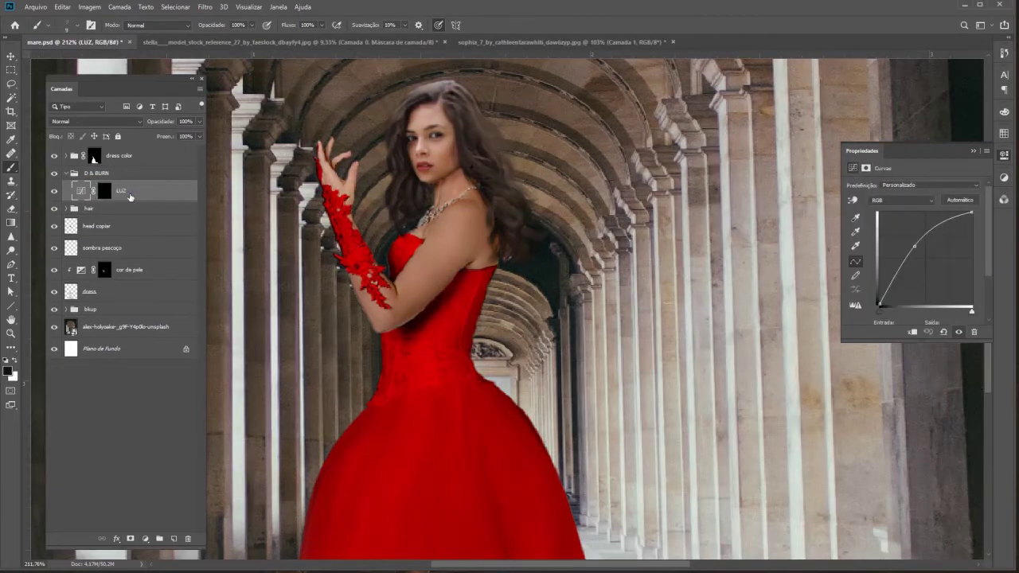
# Set up a soft white brush at 20% opacity and 37% flow on the LUZ mask.
pyautogui.scroll(3, 398, 279)
pyautogui.rightClick(470, 248)
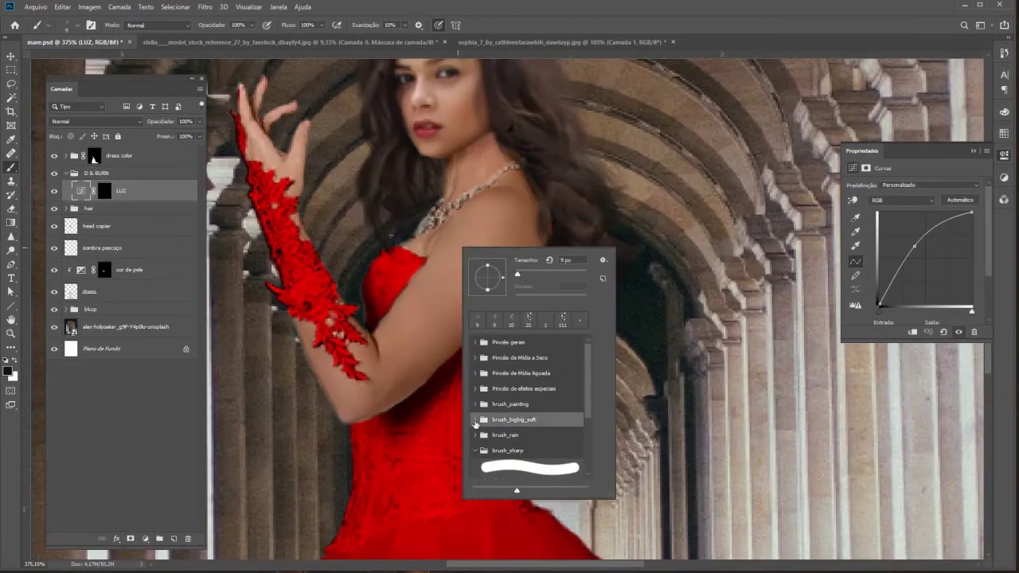
pyautogui.click(509, 422)
pyautogui.click(104, 192)
pyautogui.press('x')
pyautogui.scroll(2, 430, 271)
pyautogui.scroll(2, 452, 230)
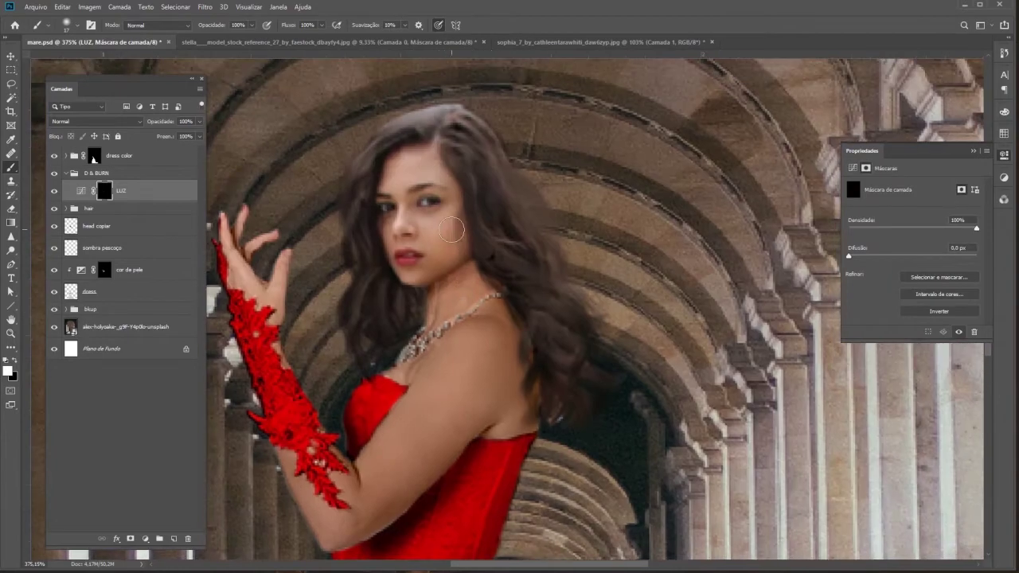
pyautogui.scroll(4, 413, 251)
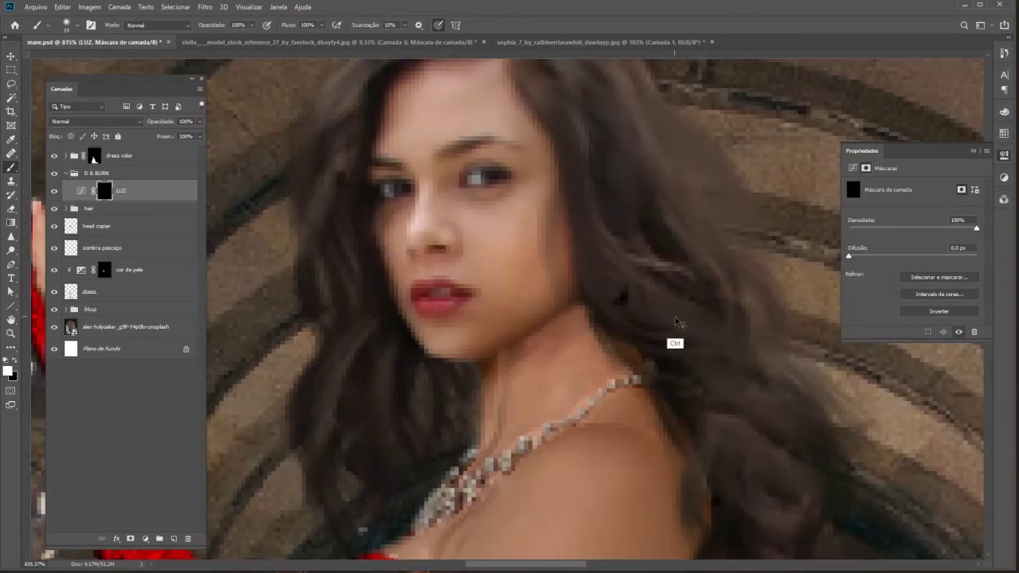
pyautogui.press('3')
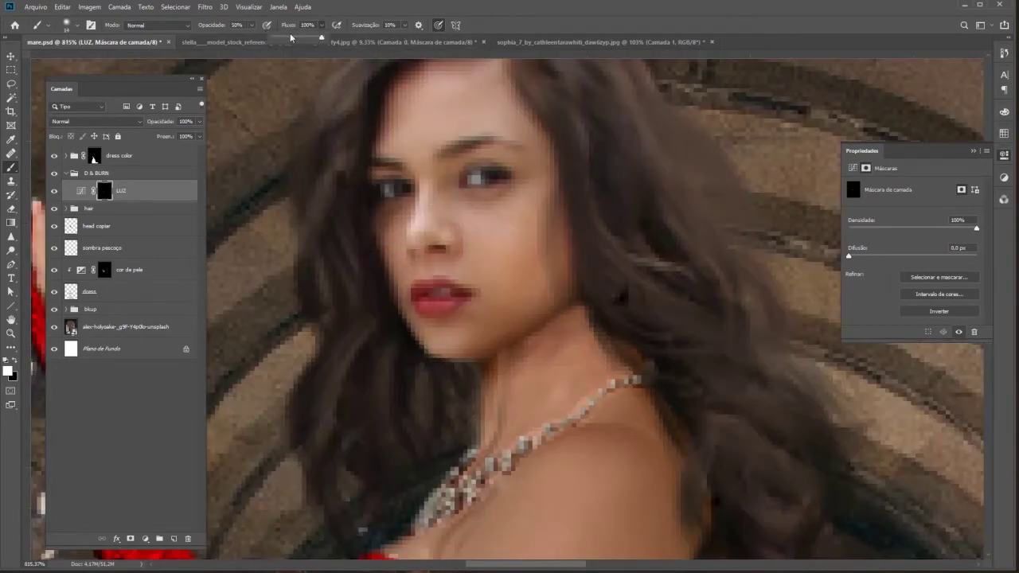
pyautogui.click(290, 37)
pyautogui.press('2')
pyautogui.moveTo(470, 250)
pyautogui.mouseDown()
pyautogui.moveTo(474, 101)
pyautogui.moveTo(446, 110)
pyautogui.mouseUp()
# Paint soft highlights into the LUZ mask over the face, neck, shoulder and arm.
pyautogui.moveTo(398, 291)
pyautogui.mouseDown()
pyautogui.moveTo(443, 241)
pyautogui.moveTo(476, 146)
pyautogui.mouseUp()
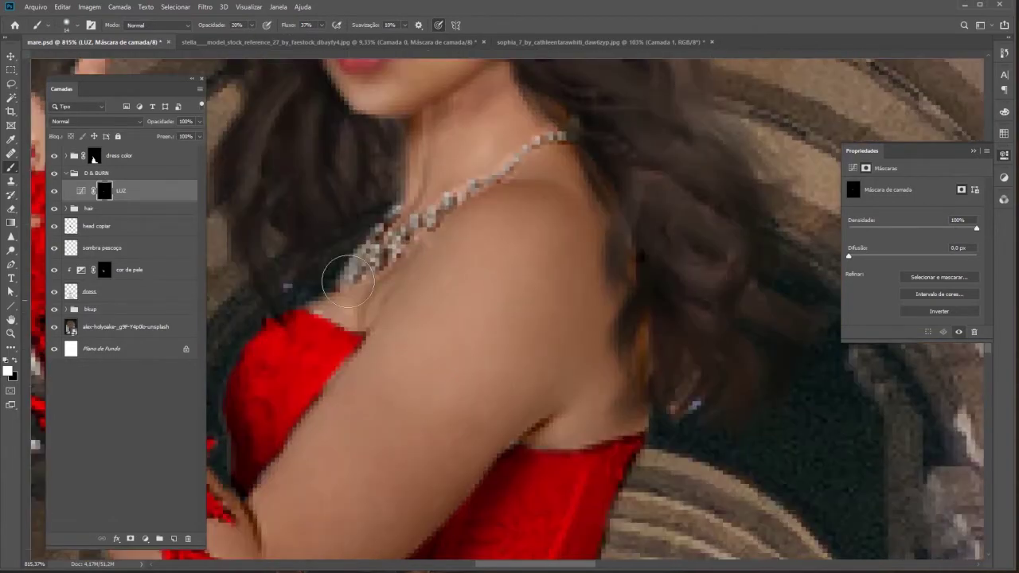
pyautogui.scroll(-3, 489, 266)
pyautogui.moveTo(493, 318); pyautogui.dragTo(517, 266)
pyautogui.scroll(1, 517, 265)
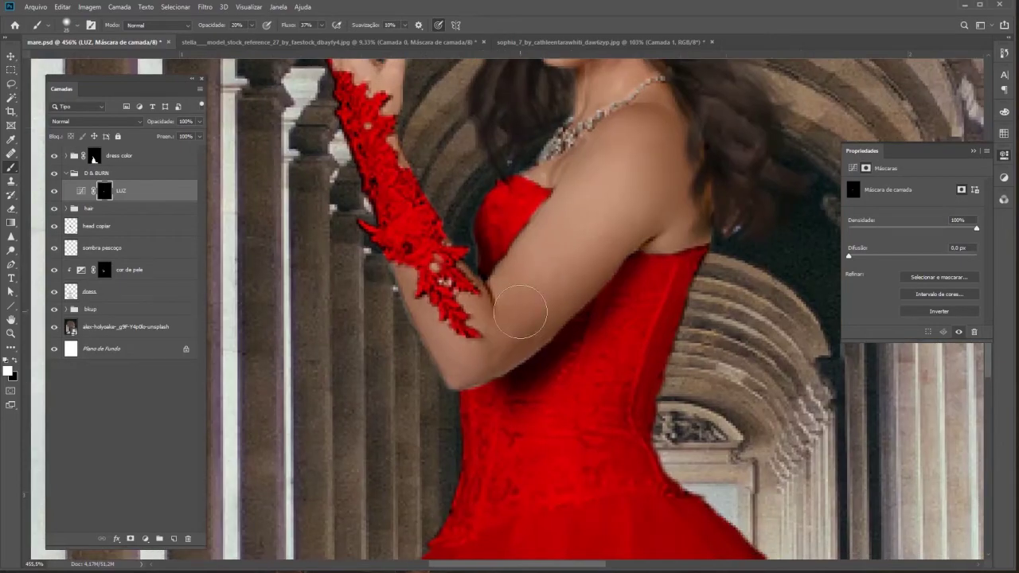
pyautogui.moveTo(520, 313); pyautogui.dragTo(507, 263)
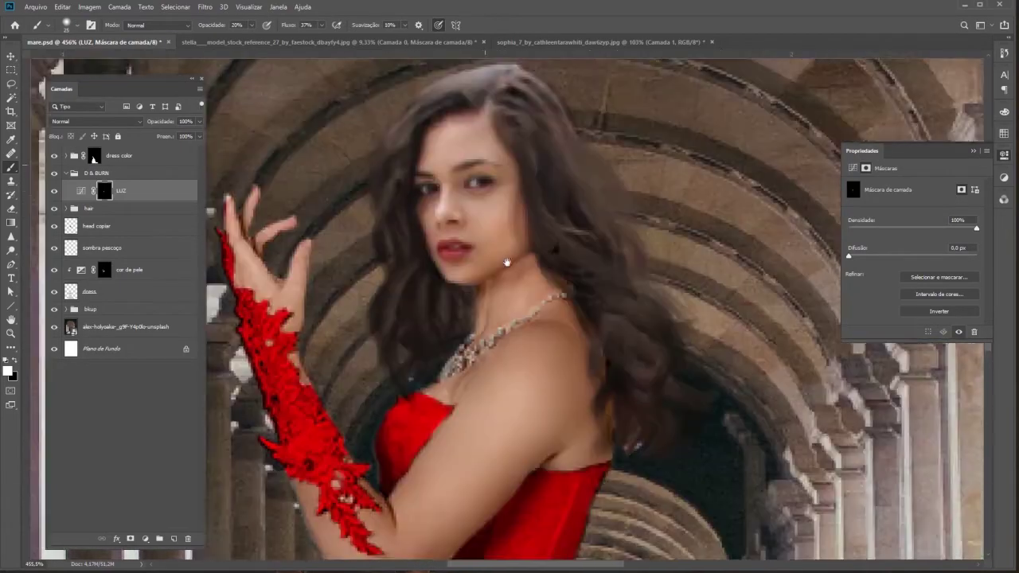
pyautogui.scroll(2, 507, 262)
pyautogui.scroll(-6, 468, 306)
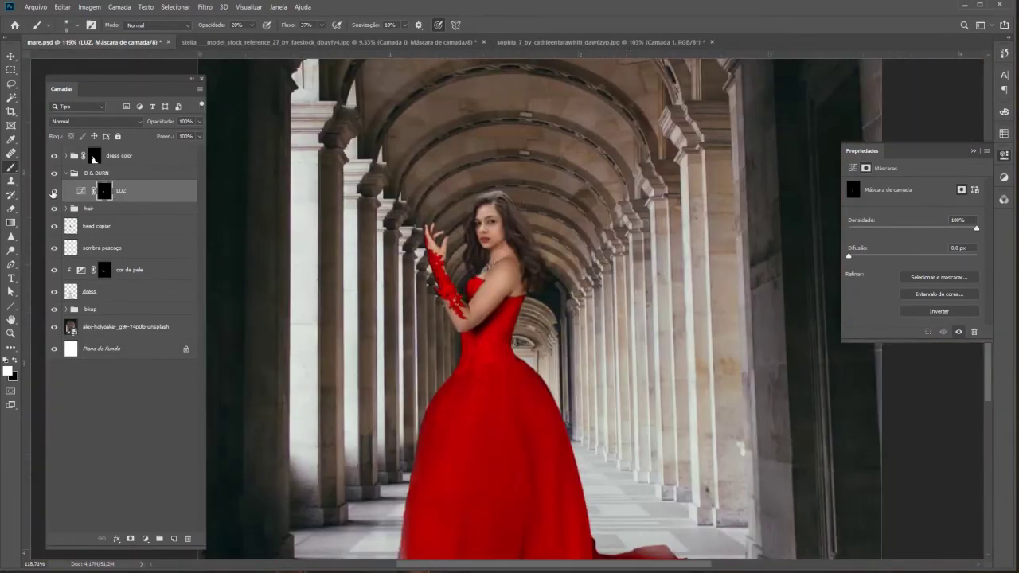
pyautogui.scroll(4, 499, 231)
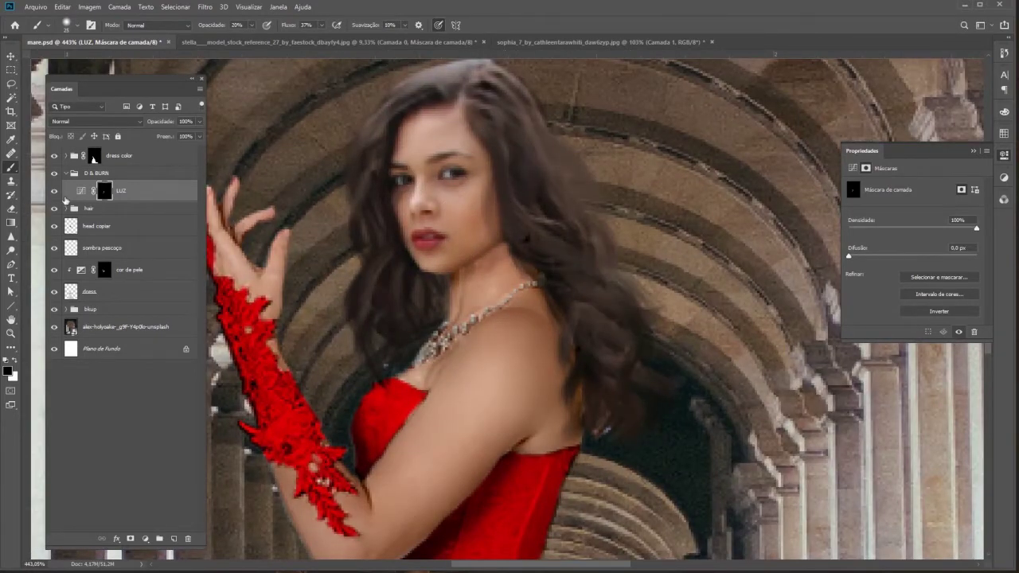
pyautogui.press('0')
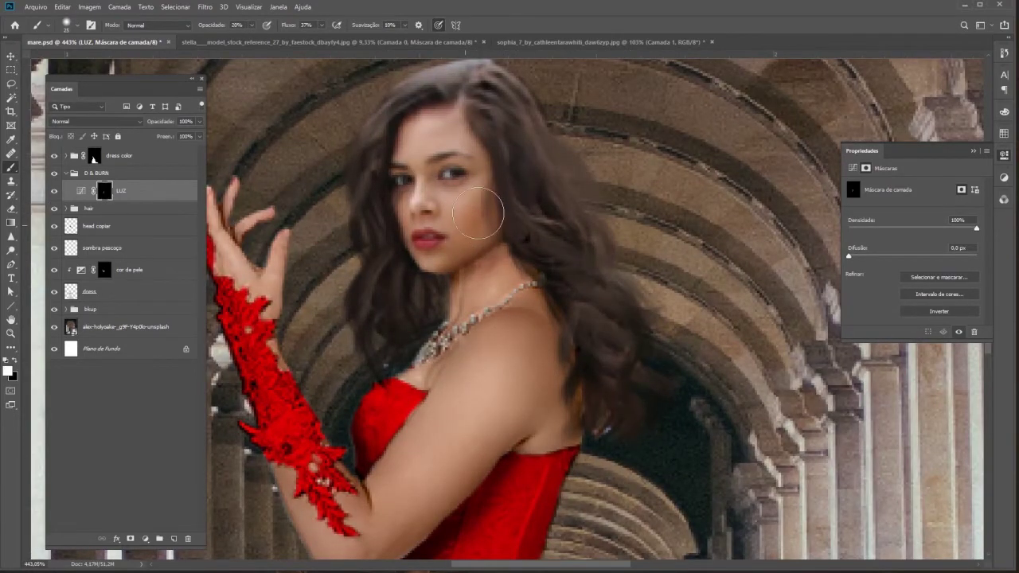
pyautogui.scroll(5, 478, 213)
pyautogui.scroll(-3, 411, 230)
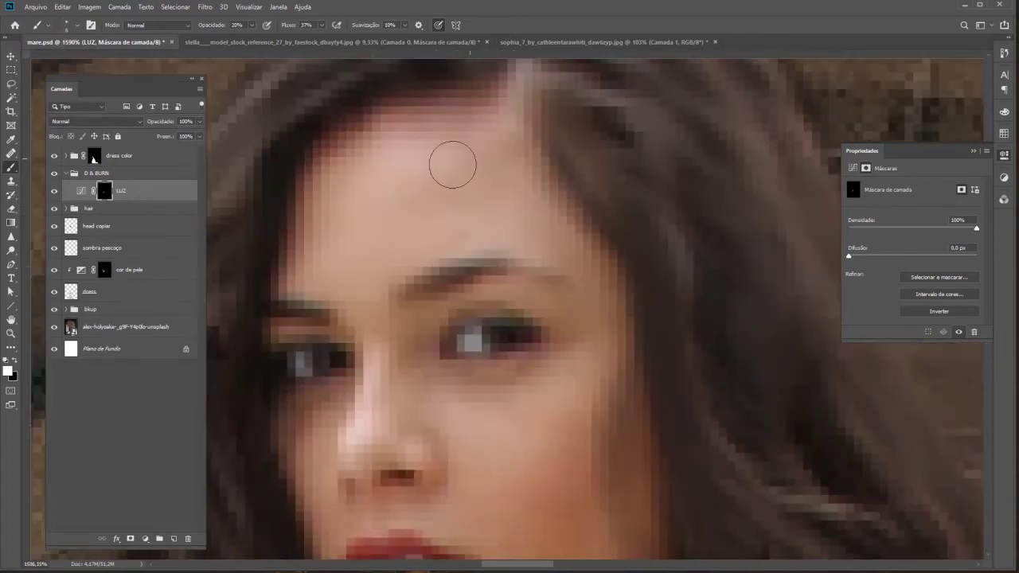
pyautogui.scroll(-3, 451, 164)
pyautogui.scroll(-1, 450, 164)
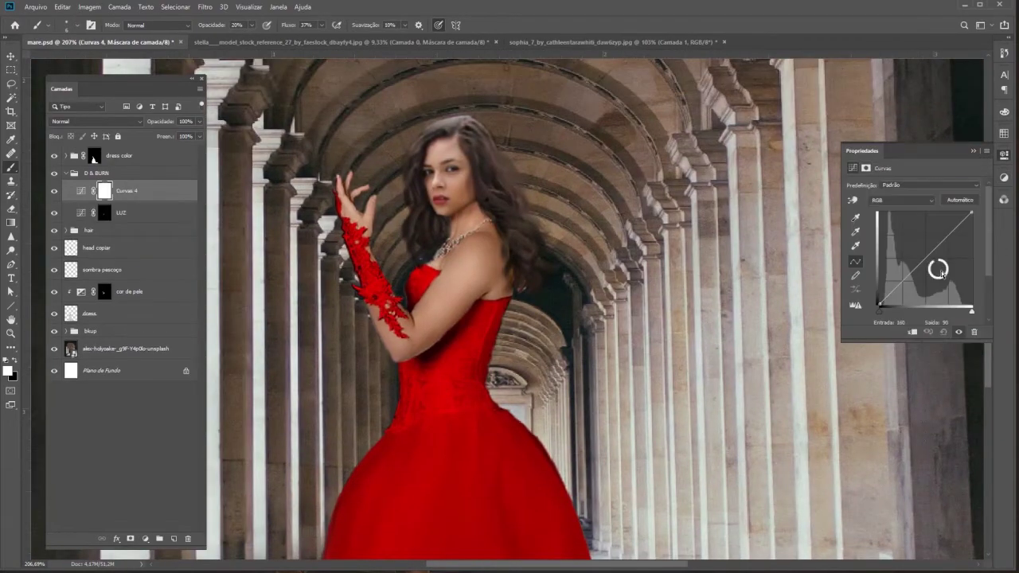
# Bend a new curve darker, hide it with an inverted mask, and name it sombra.
pyautogui.moveTo(924, 258); pyautogui.dragTo(943, 261)
pyautogui.hotkey('ctrl', 'i')
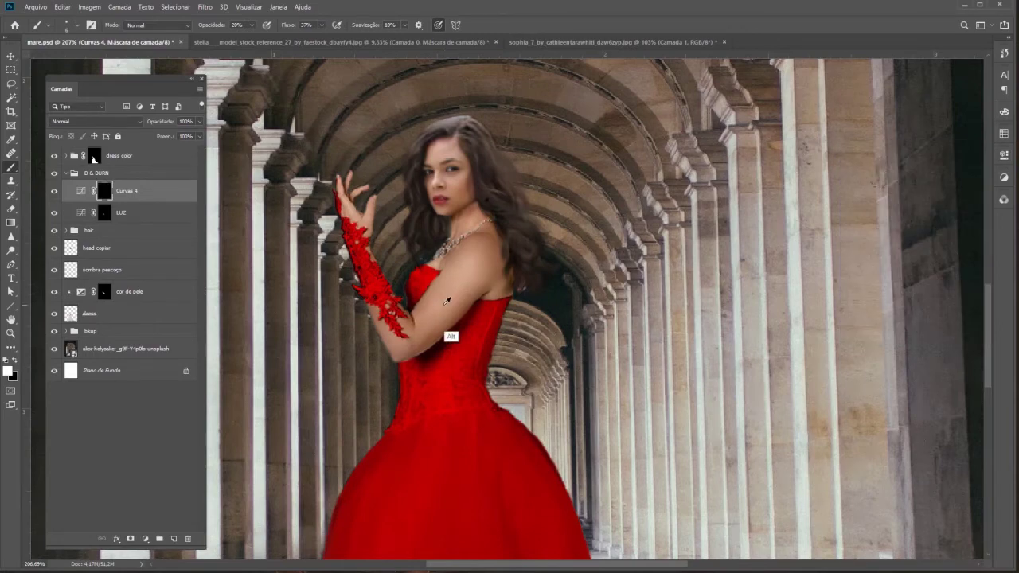
pyautogui.scroll(4, 479, 226)
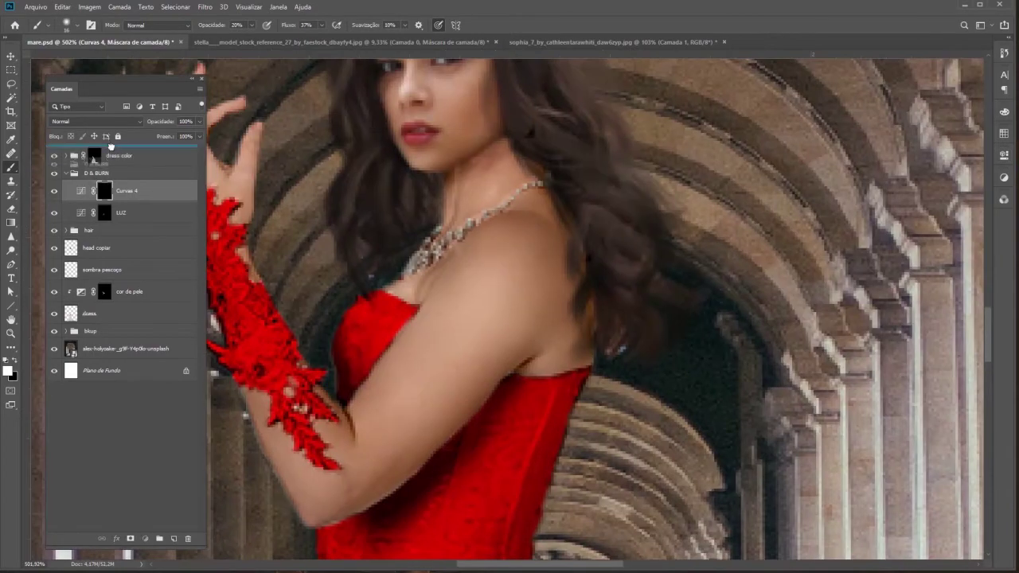
pyautogui.moveTo(110, 146); pyautogui.dragTo(95, 221)
pyautogui.doubleClick(125, 169)
pyautogui.write('sombra')
pyautogui.press('Return')
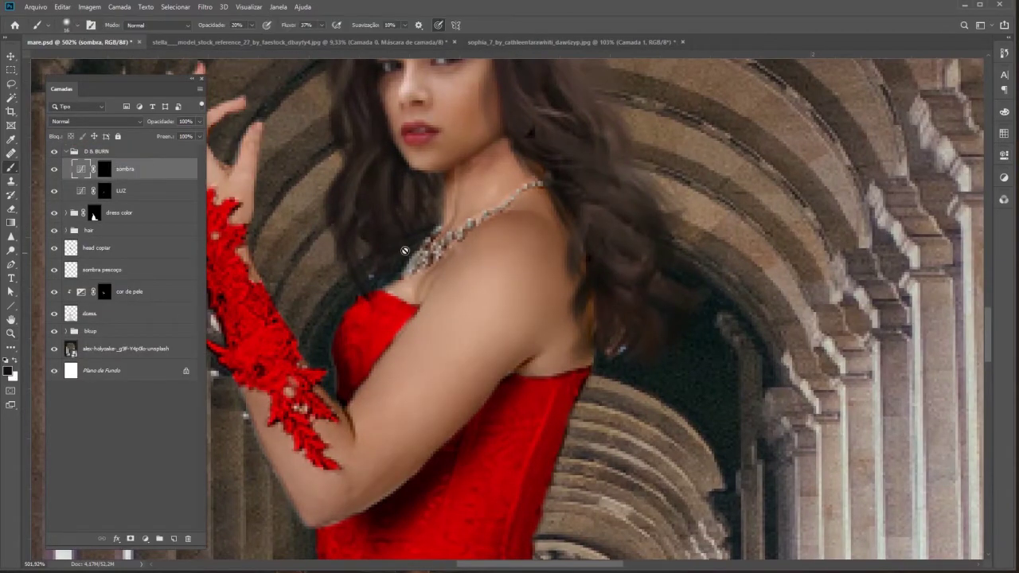
pyautogui.hotkey('ctrl', '\\')
# Paint shading into the sombra mask along the gown's bodice and skirt folds.
pyautogui.scroll(3, 380, 122)
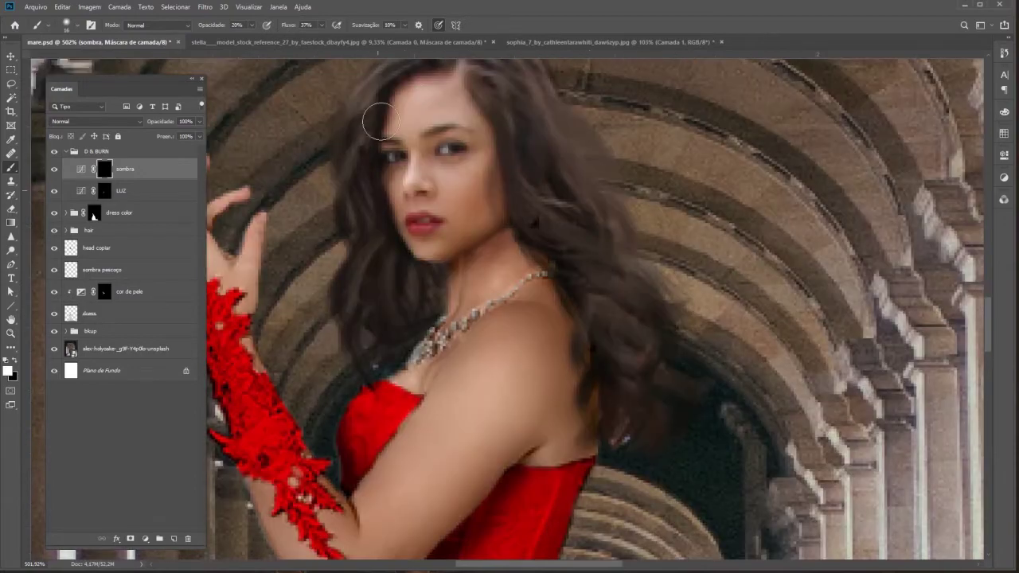
pyautogui.scroll(-3, 409, 314)
pyautogui.scroll(-3, 343, 408)
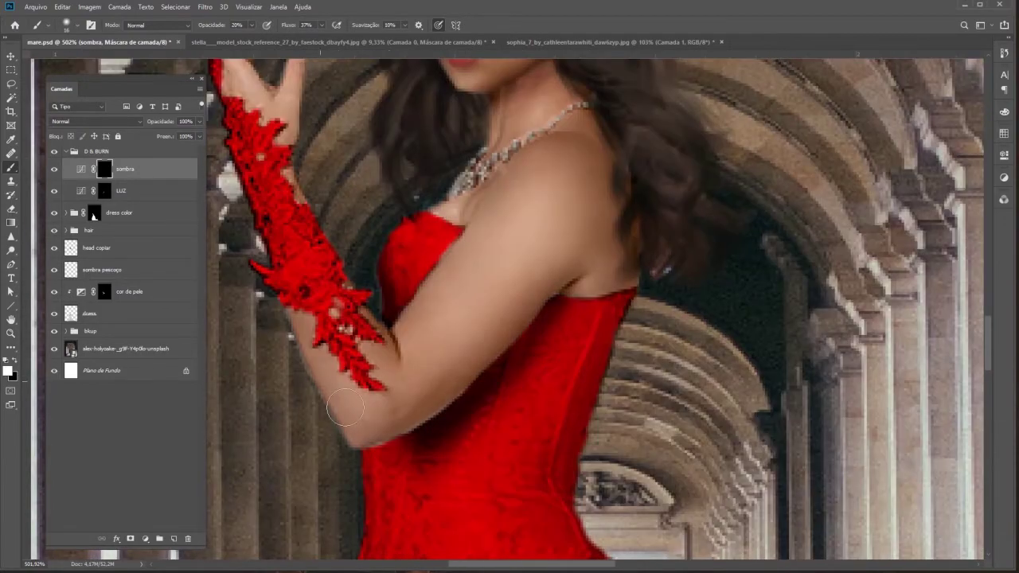
pyautogui.scroll(2, 344, 408)
pyautogui.moveTo(406, 323); pyautogui.dragTo(395, 201)
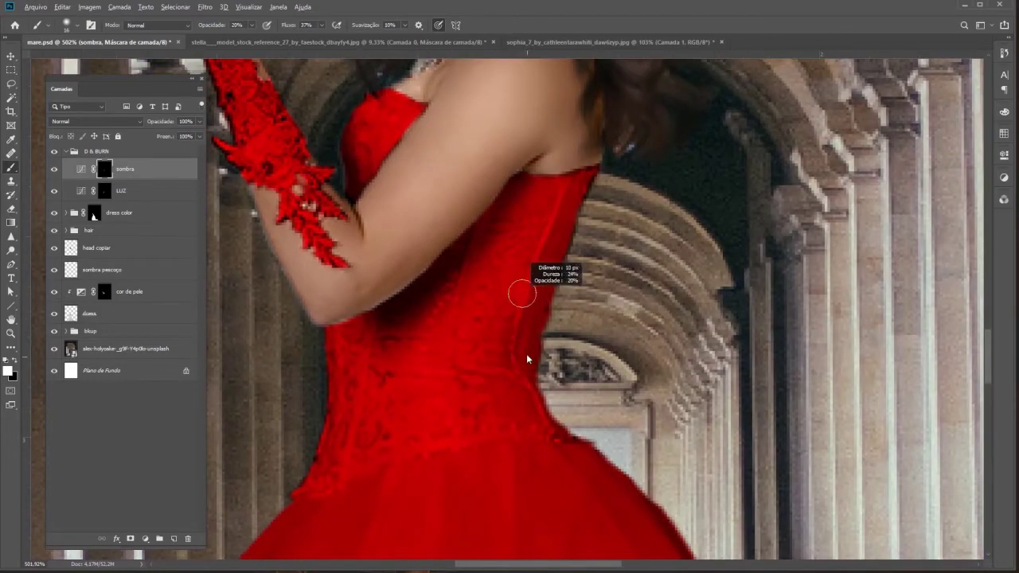
pyautogui.moveTo(432, 383); pyautogui.dragTo(480, 336)
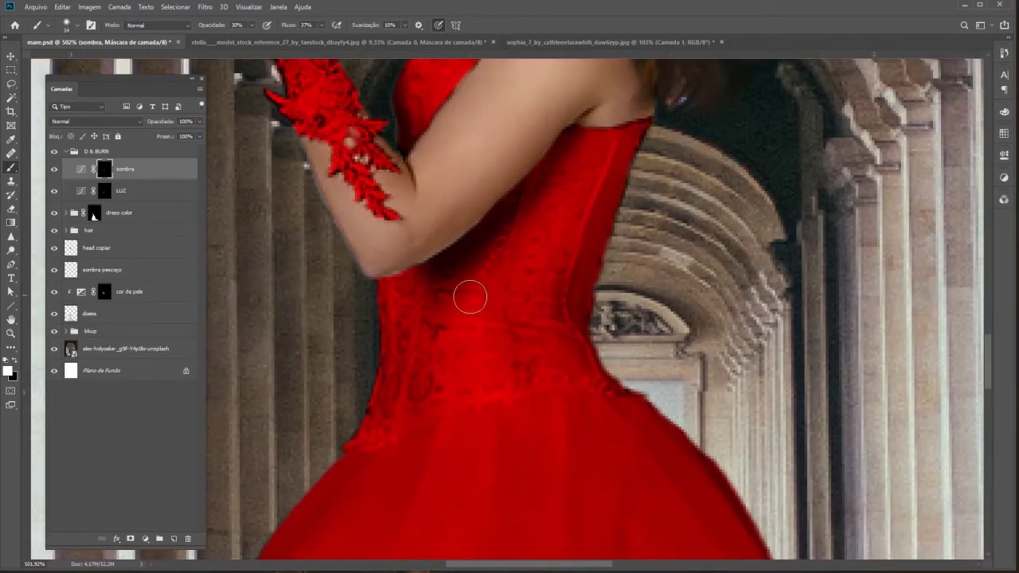
pyautogui.scroll(-3, 452, 398)
pyautogui.hscroll(3, 530, 314)
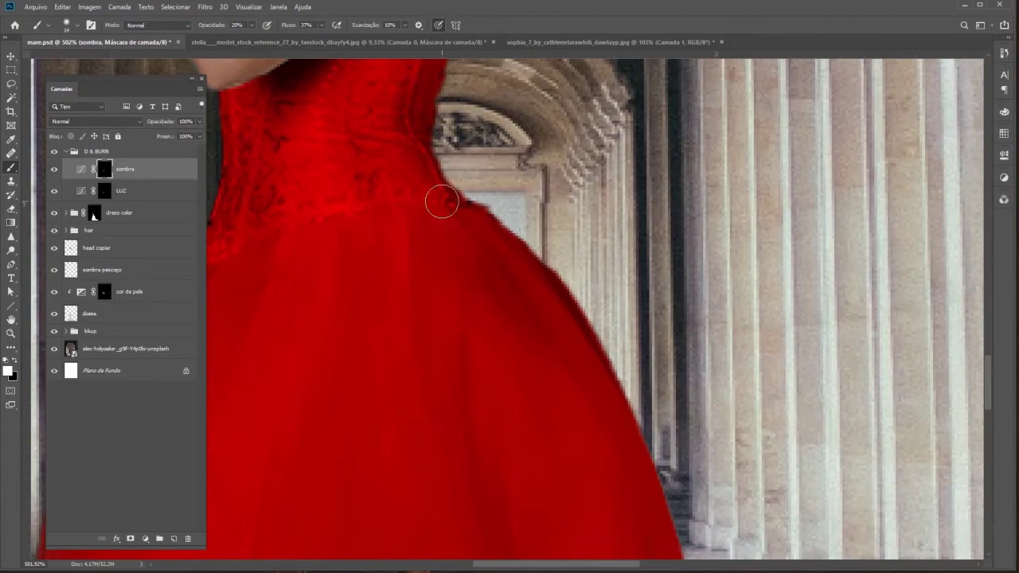
pyautogui.scroll(-3, 516, 250)
pyautogui.scroll(-5, 588, 311)
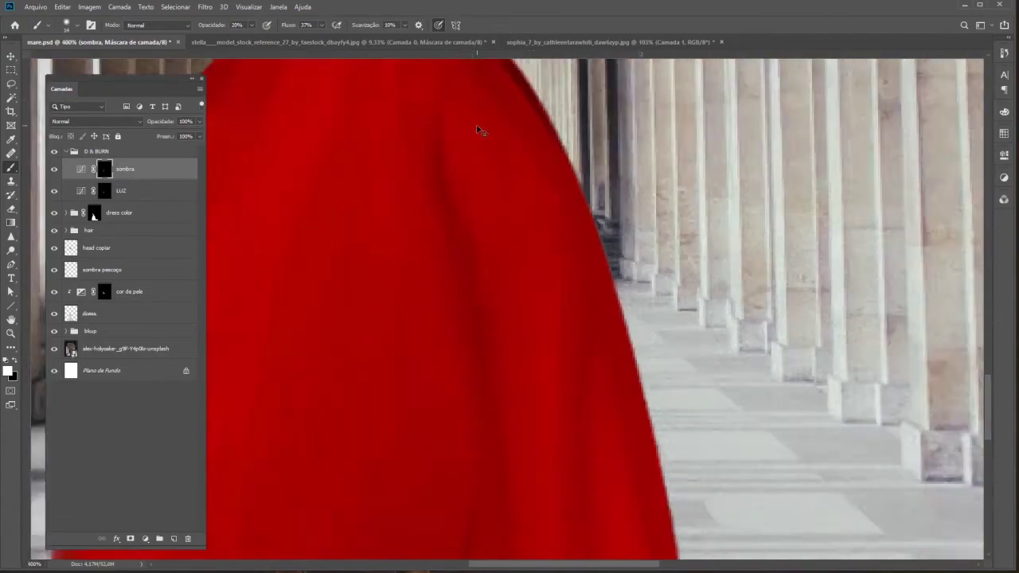
pyautogui.scroll(-4, 380, 278)
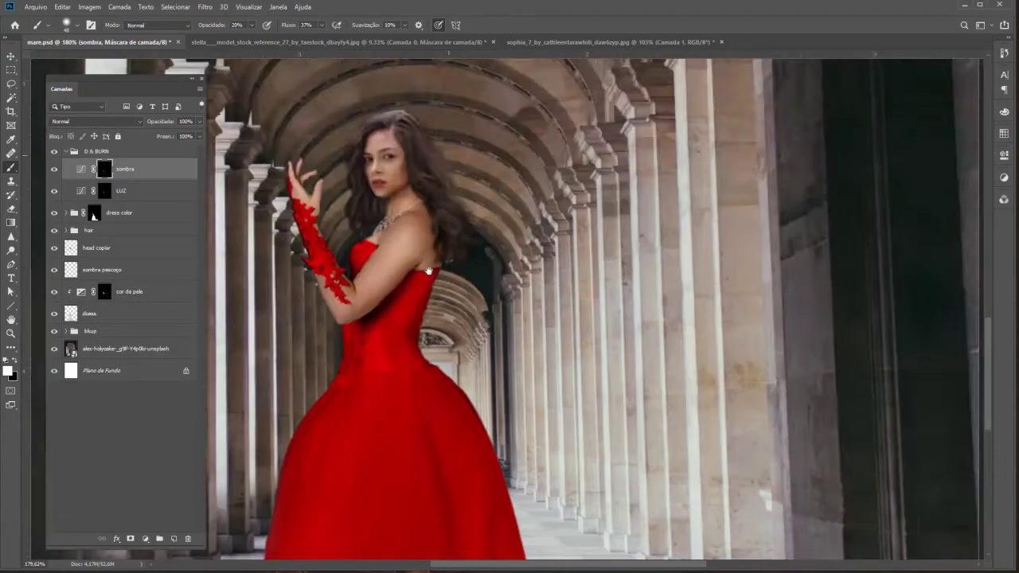
pyautogui.scroll(3, 419, 126)
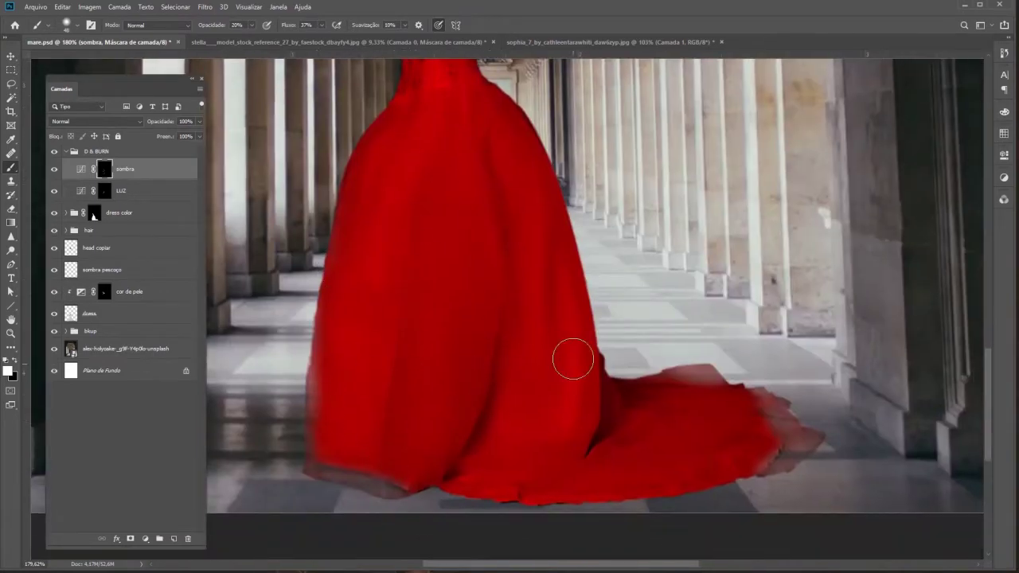
# Paint highlights on the gown's folds using the LUZ mask.
pyautogui.hotkey('alt', '[')
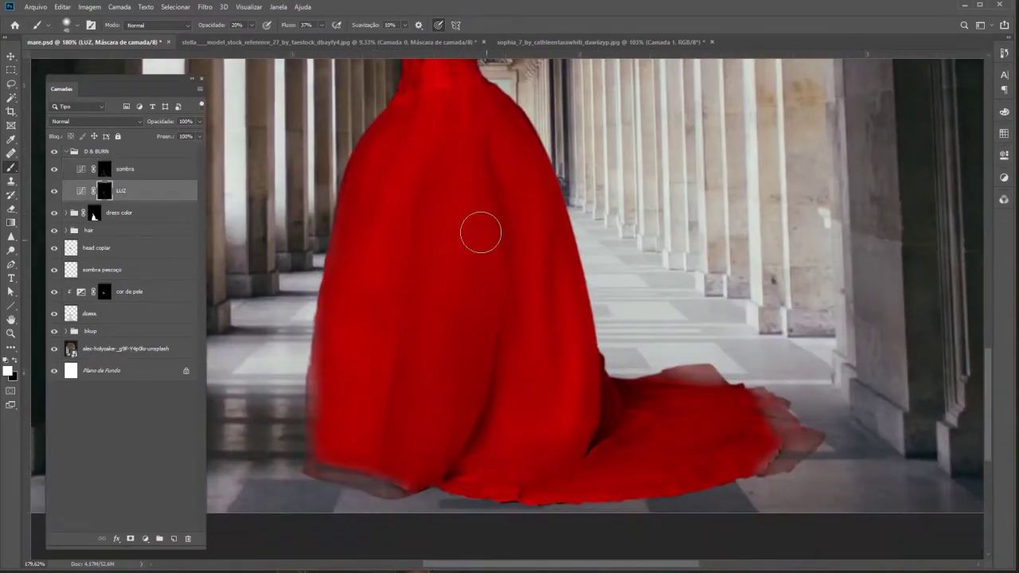
pyautogui.scroll(-2, 550, 280)
pyautogui.scroll(-1, 453, 337)
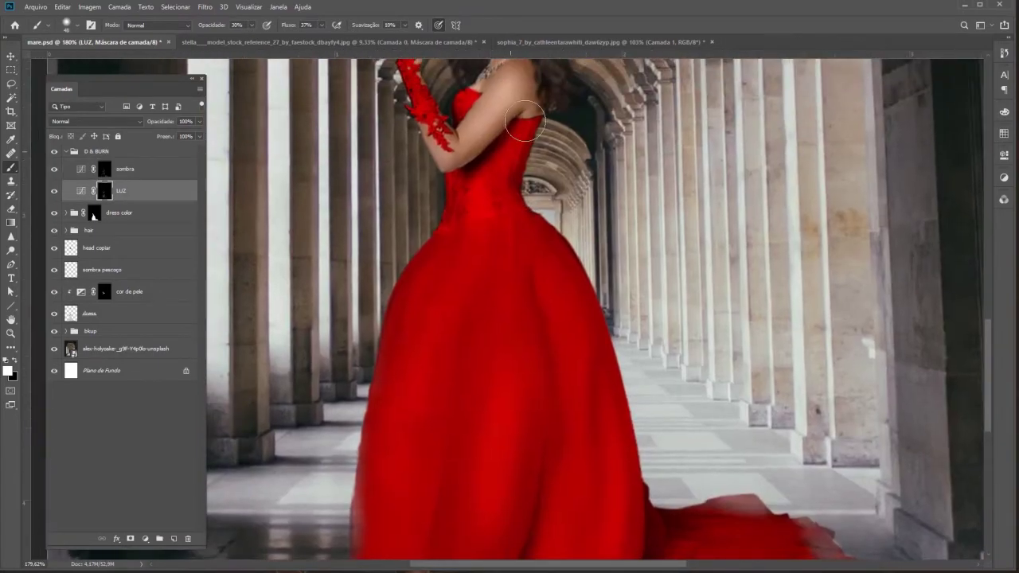
pyautogui.scroll(-2, 453, 337)
# Transform all layers except the background together and commit.
pyautogui.hotkey('ctrl', '+')
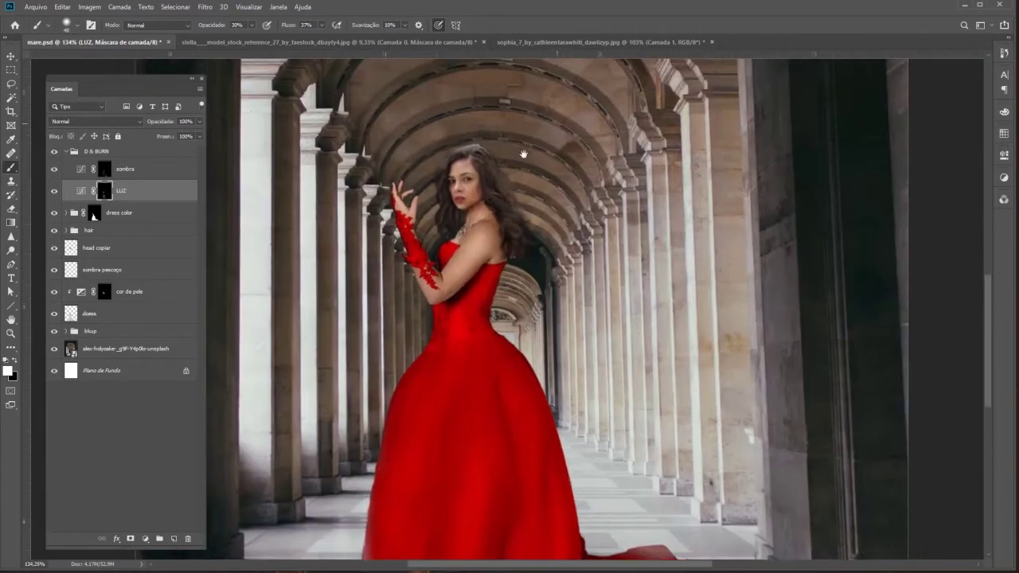
pyautogui.hotkey('ctrl', '-')
pyautogui.hotkey('ctrl', '-')
pyautogui.hotkey('ctrl', 'alt', 'a')
pyautogui.hotkey('ctrl', '-')
pyautogui.hotkey('ctrl', '-')
pyautogui.hotkey('ctrl', 't')
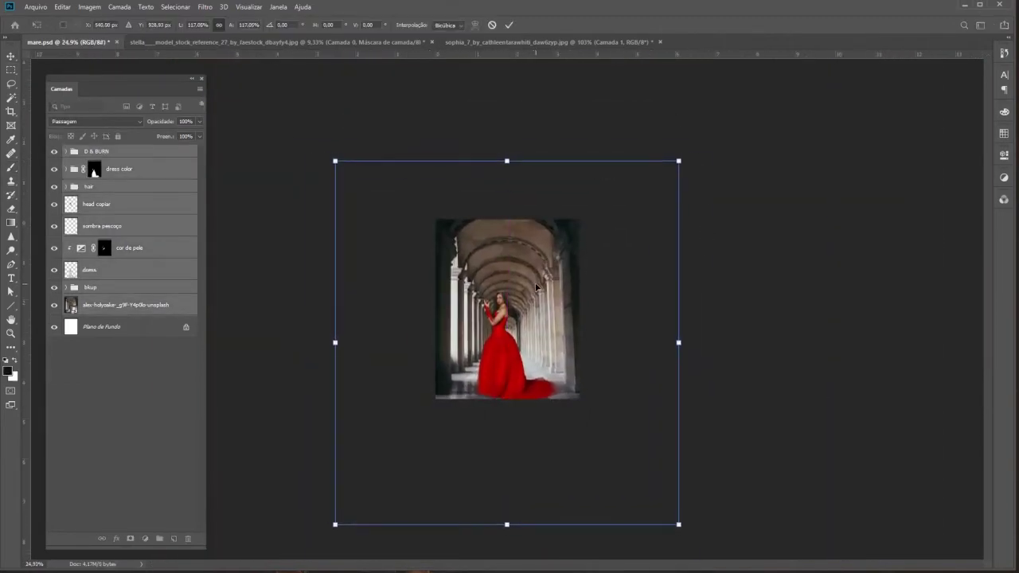
pyautogui.press('Return')
# Shorten the alex-holyoake arcade background photo from the top.
pyautogui.click(544, 310)
pyautogui.hotkey('ctrl', 't')
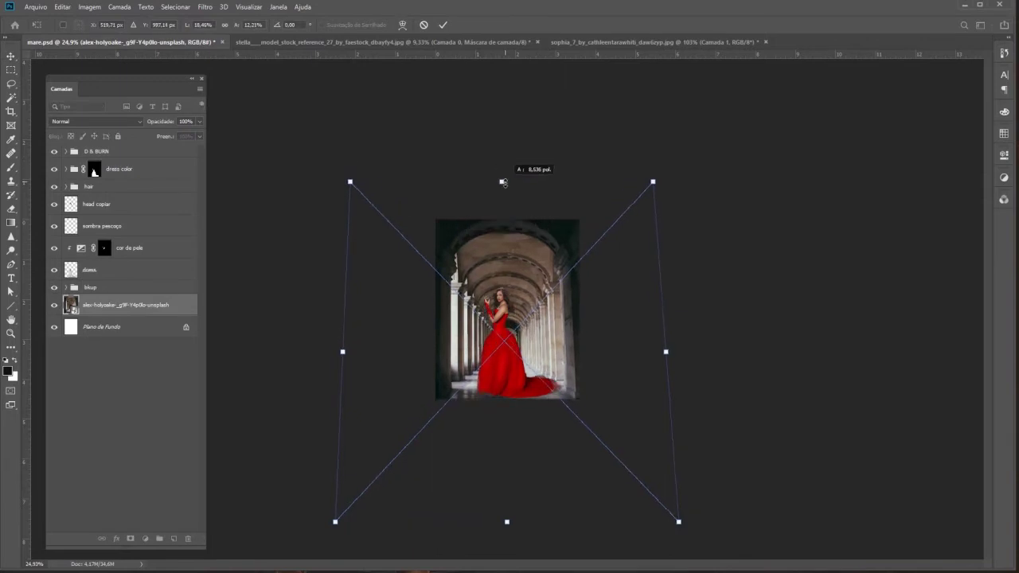
pyautogui.moveTo(501, 162); pyautogui.dragTo(501, 182)
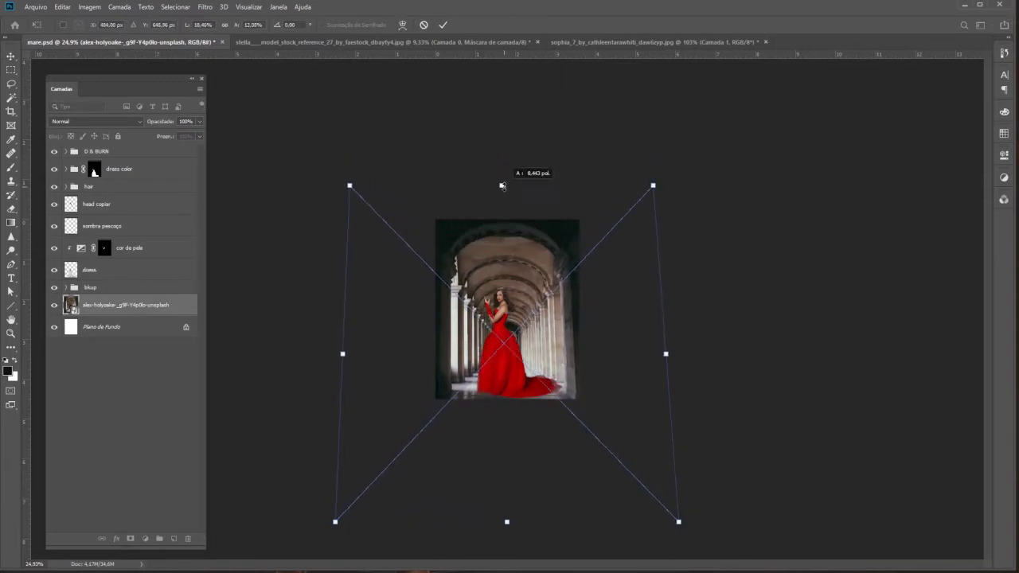
pyautogui.press('Return')
pyautogui.hotkey('ctrl', '0')
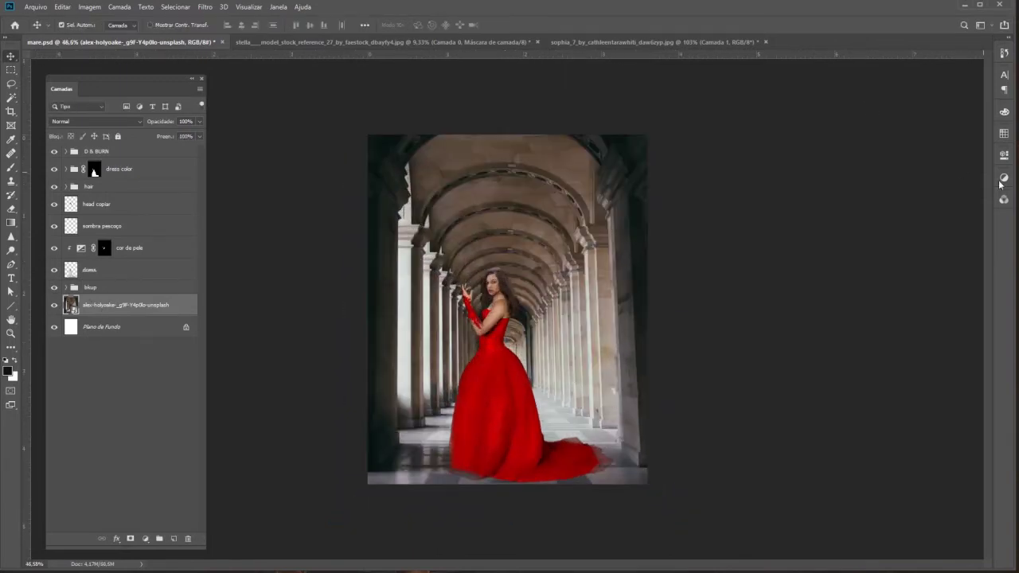
# Preview the arcade background darkened to -1,19 exposure and 0,82 gamma.
pyautogui.click(90, 7)
pyautogui.click(230, 71)
pyautogui.moveTo(319, 141); pyautogui.dragTo(225, 152)
pyautogui.moveTo(213, 207)
pyautogui.mouseDown()
pyautogui.moveTo(200, 207)
pyautogui.moveTo(223, 254)
pyautogui.moveTo(201, 209)
pyautogui.mouseUp()
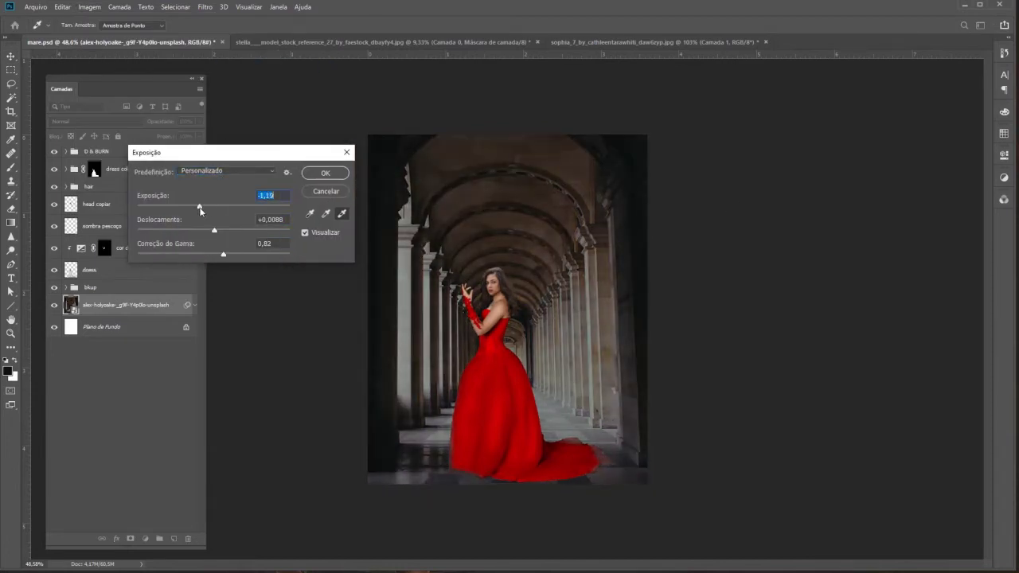
# Apply the -1,19 exposure, 0,82 gamma darkening to the arcade background.
pyautogui.click(326, 172)
pyautogui.click(89, 7)
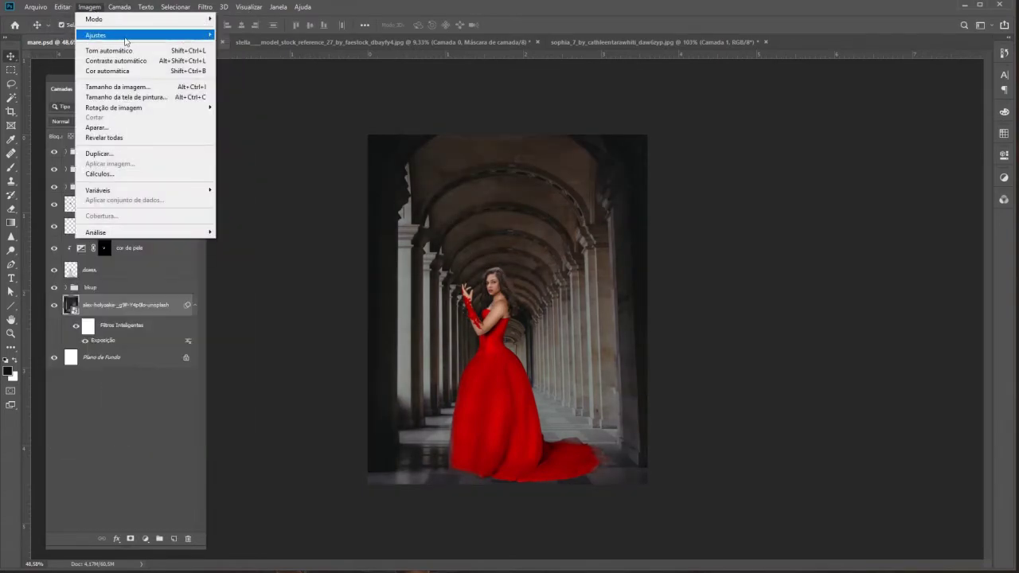
pyautogui.click(235, 44)
pyautogui.press('Escape')
pyautogui.click(89, 6)
pyautogui.click(235, 55)
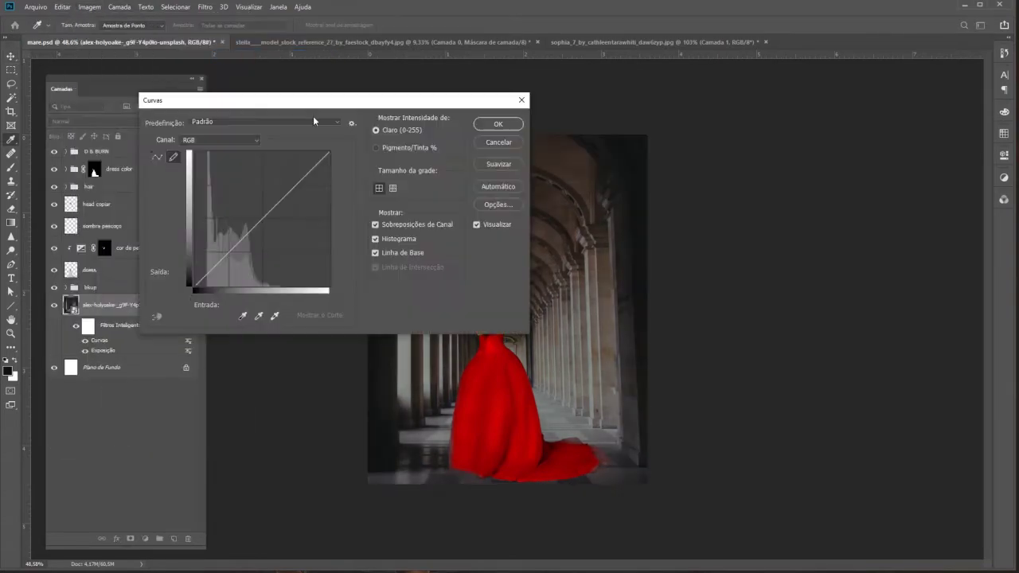
pyautogui.moveTo(303, 100); pyautogui.dragTo(162, 92)
pyautogui.press('Escape')
# Add a brightening Curves adjustment layer at 28% opacity, then create a sombra group.
pyautogui.click(929, 196)
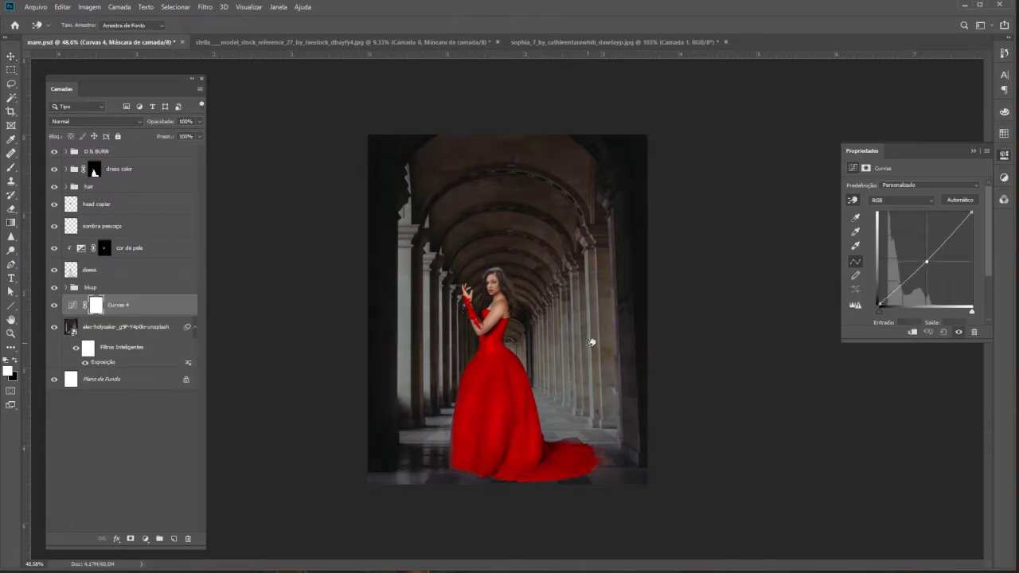
pyautogui.moveTo(462, 342); pyautogui.dragTo(453, 215)
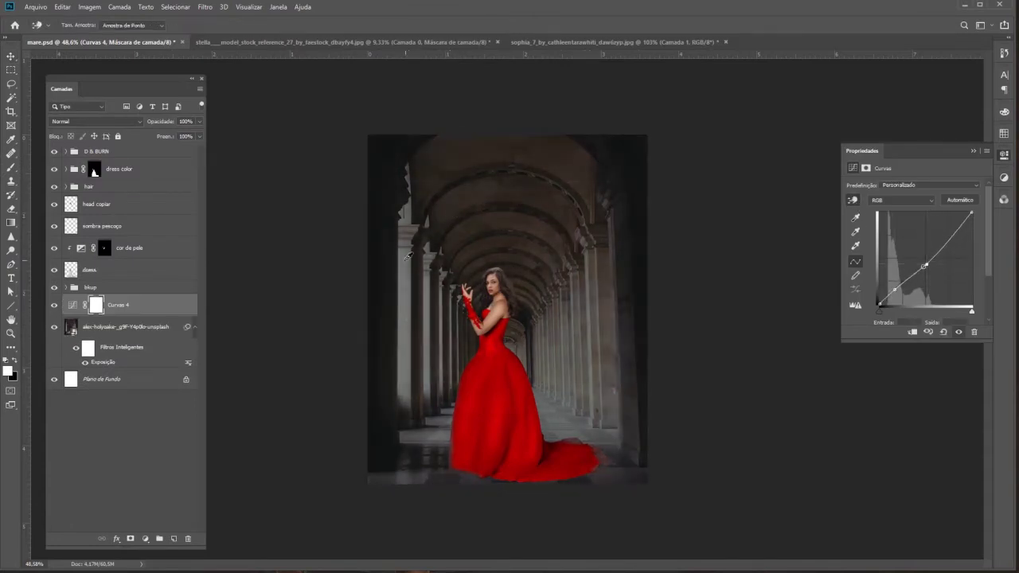
pyautogui.moveTo(949, 247); pyautogui.dragTo(942, 232)
pyautogui.click(900, 285)
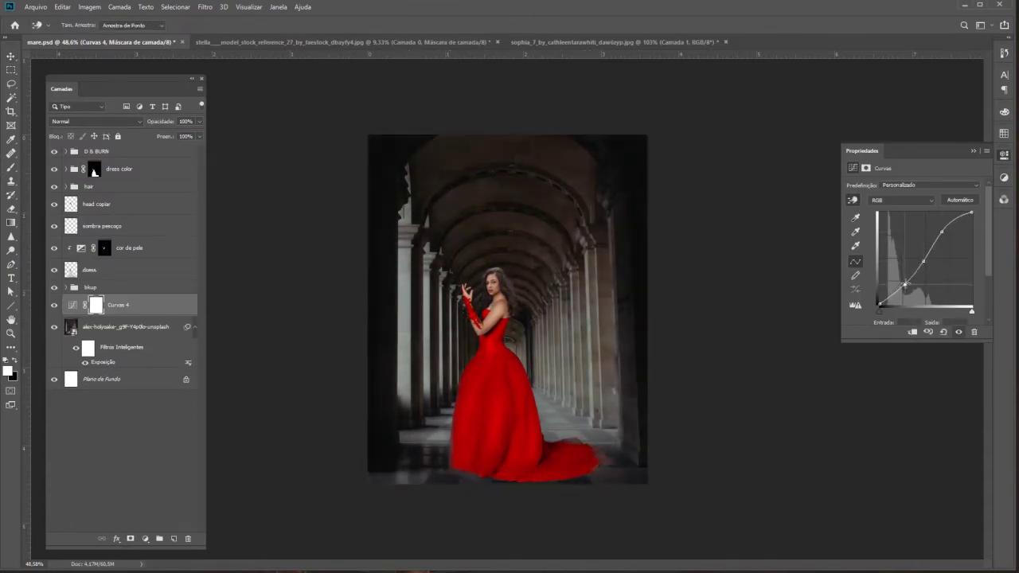
pyautogui.write('28')
pyautogui.press('Return')
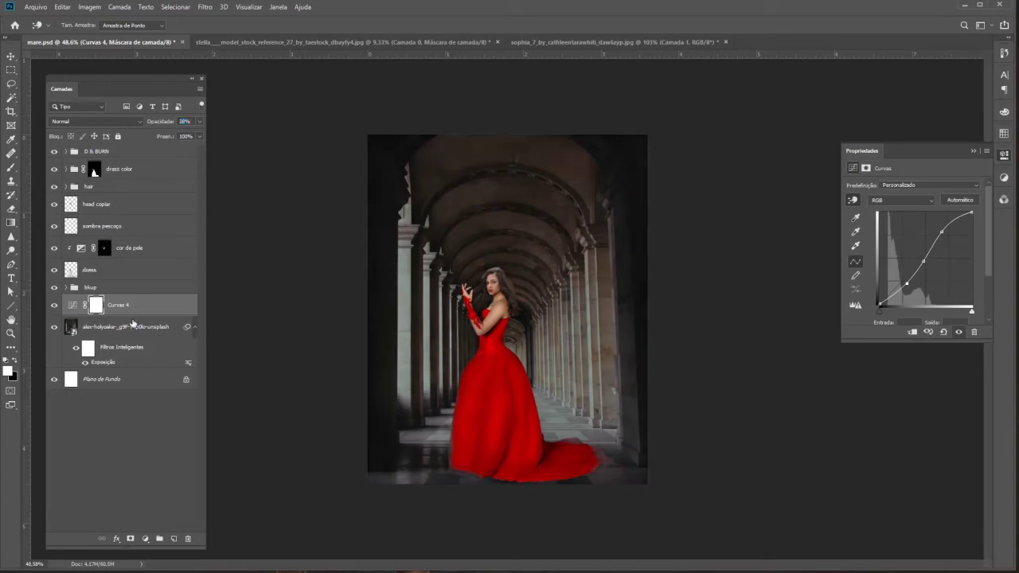
pyautogui.write('sombra')
pyautogui.press('Return')
# Repaint the red colour along the hem on the dress color mask.
pyautogui.hotkey('ctrl', 'shift', 'alt', 'n')
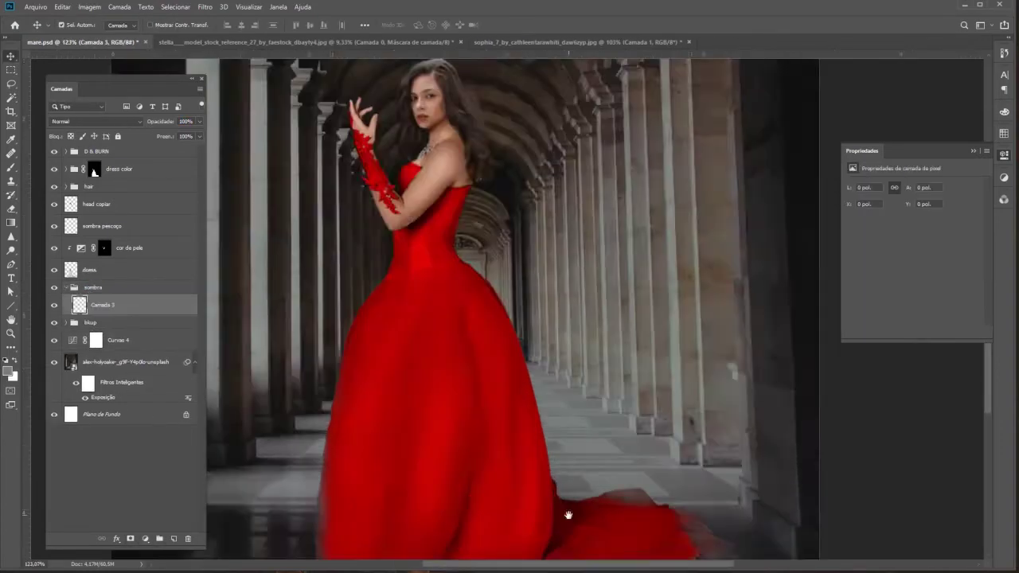
pyautogui.press('v')
pyautogui.scroll(5, 431, 401)
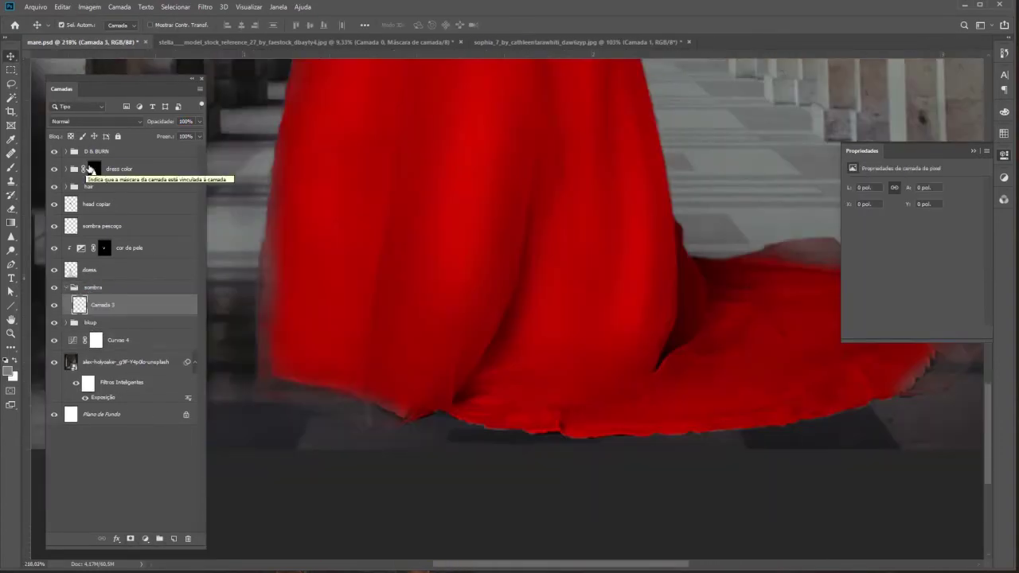
pyautogui.click(95, 169)
pyautogui.press('b')
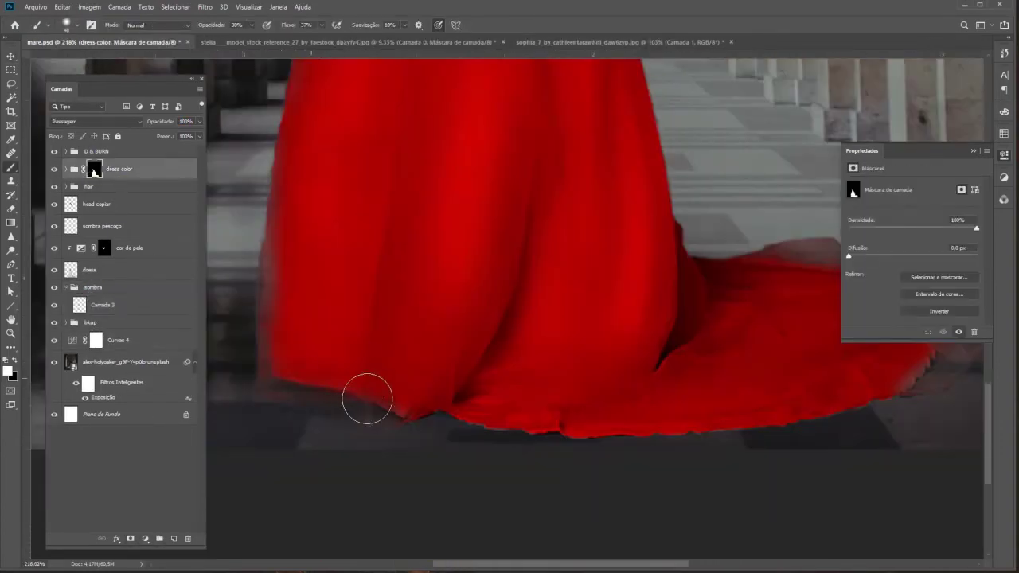
pyautogui.moveTo(403, 414); pyautogui.dragTo(287, 388)
pyautogui.hscroll(5, 758, 312)
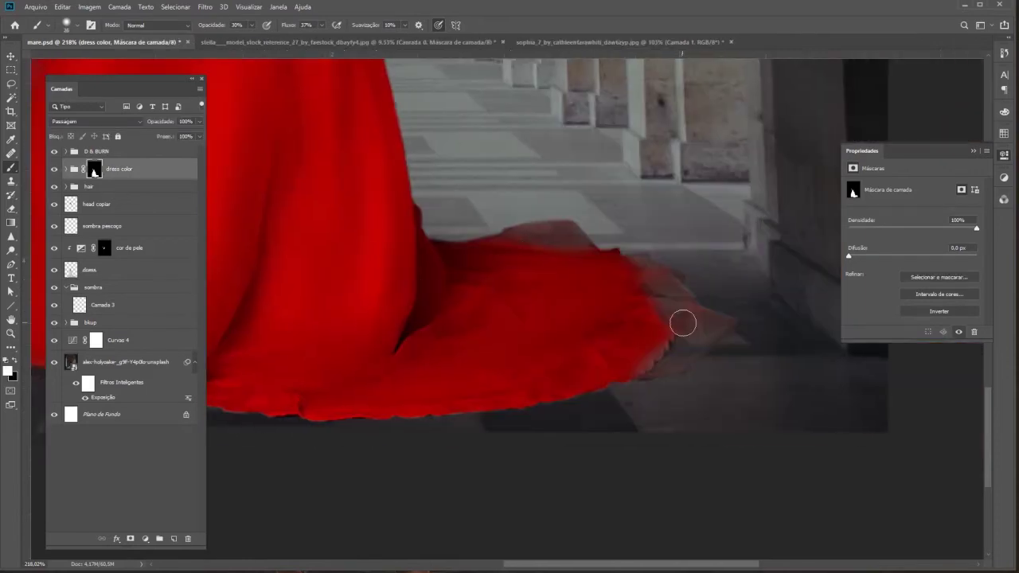
# Paint a dark shadow under the gown's hem on Camada 3, extending toward the train.
pyautogui.click(102, 305)
pyautogui.rightClick(545, 322)
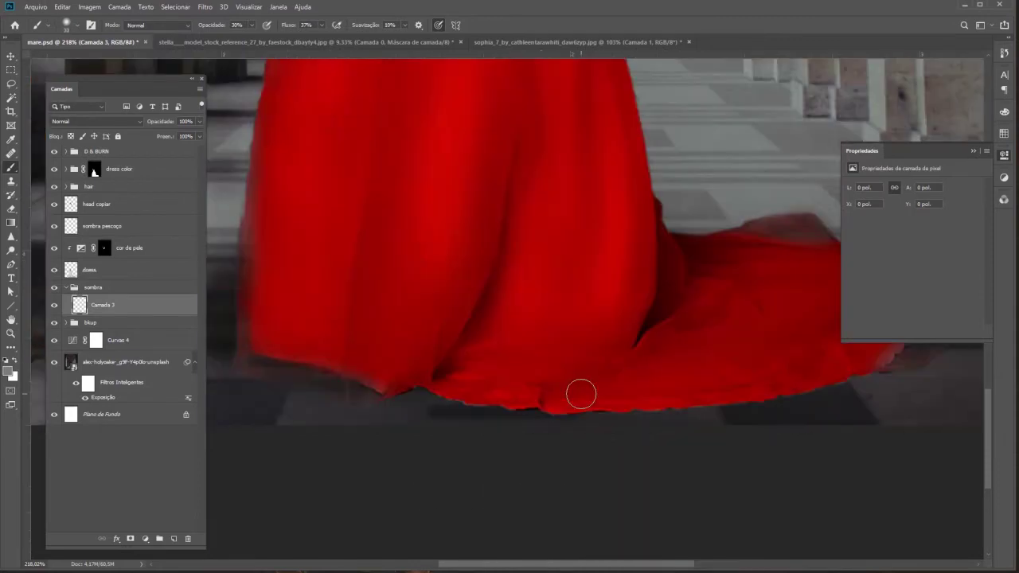
pyautogui.moveTo(581, 393); pyautogui.dragTo(581, 360)
pyautogui.scroll(3, 581, 360)
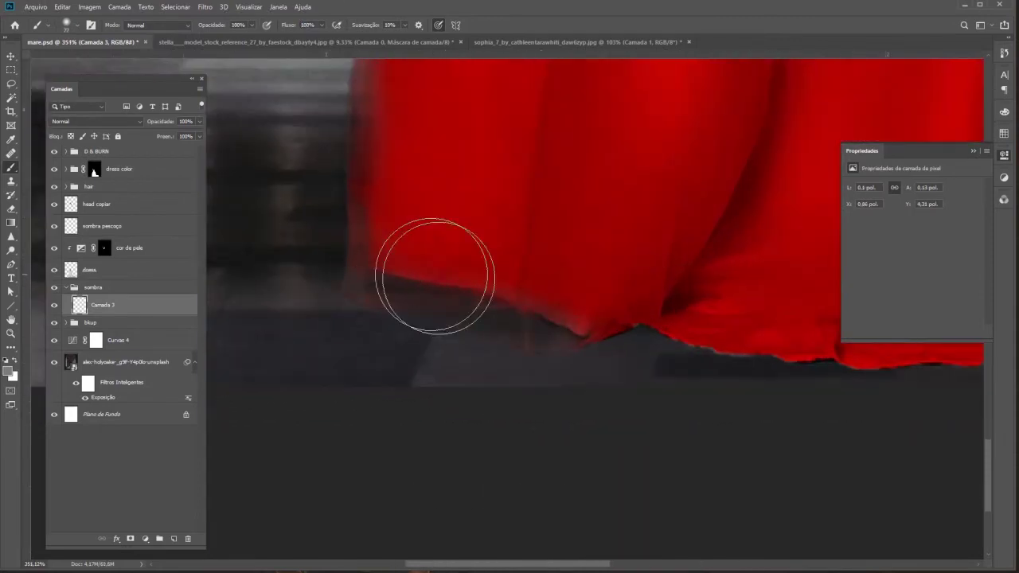
pyautogui.hscroll(2, 468, 300)
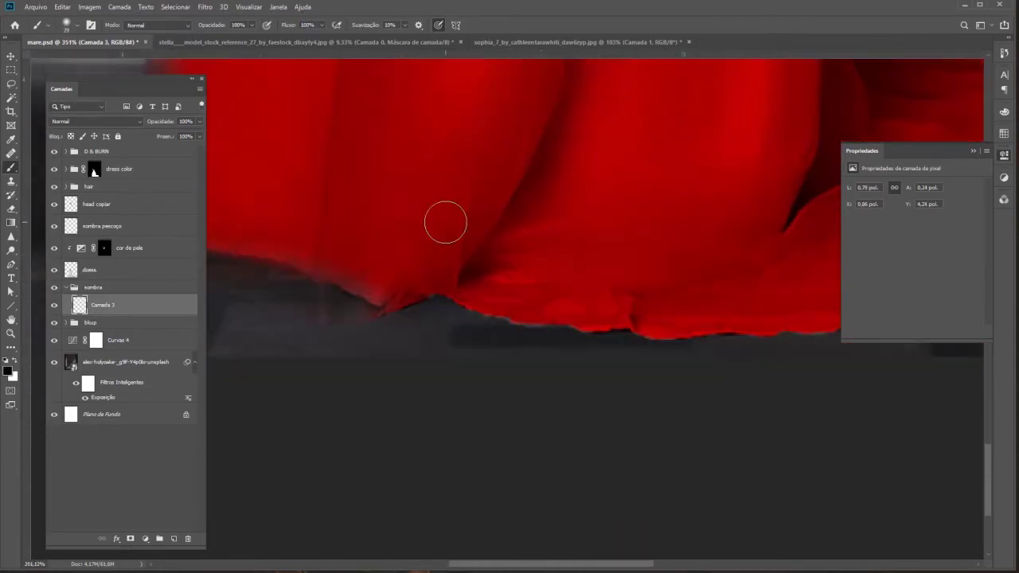
pyautogui.hscroll(2, 443, 220)
pyautogui.click(102, 305)
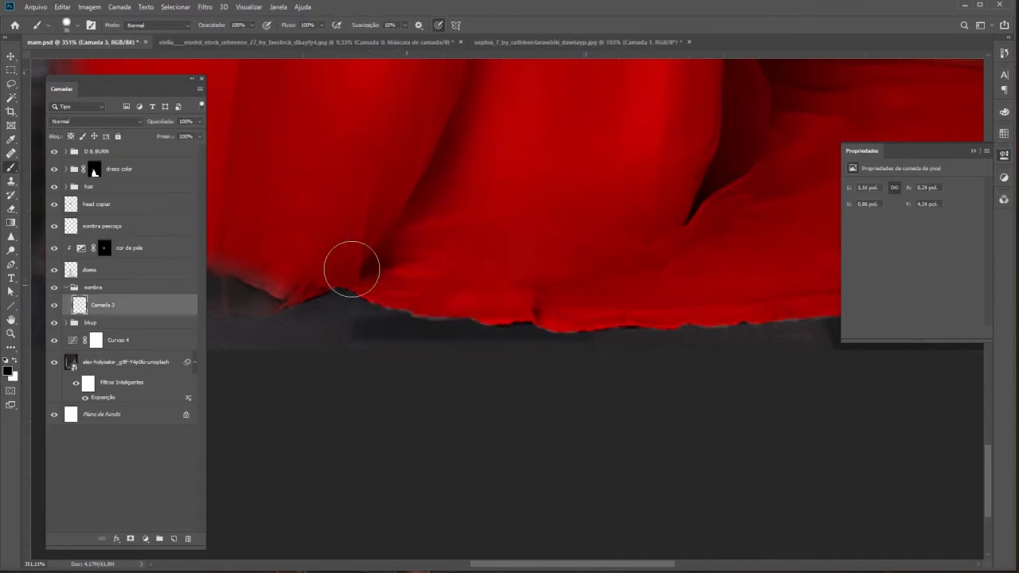
pyautogui.moveTo(353, 268)
pyautogui.mouseDown()
pyautogui.moveTo(673, 291)
pyautogui.moveTo(378, 244)
pyautogui.mouseUp()
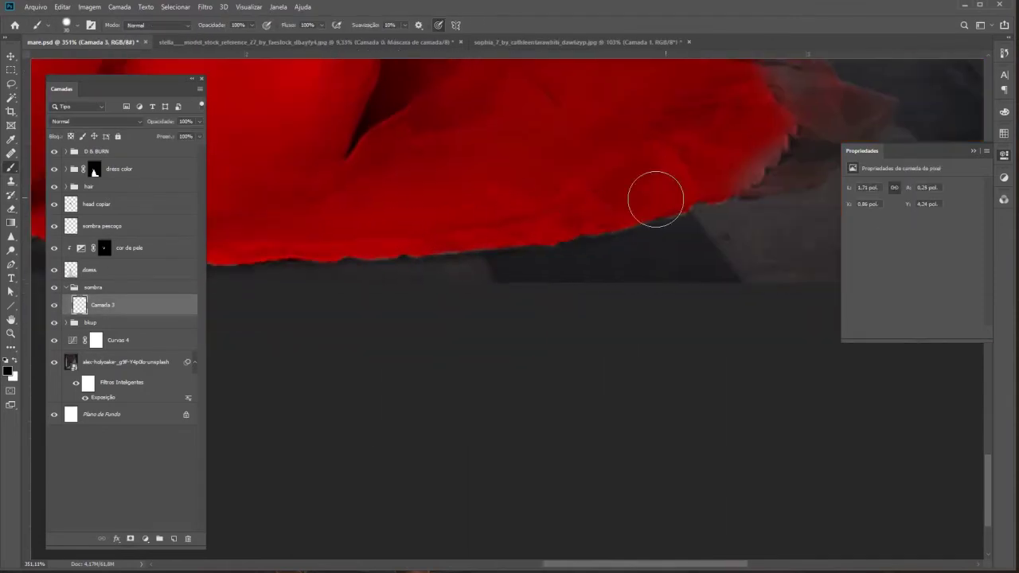
pyautogui.moveTo(506, 240); pyautogui.dragTo(423, 141)
# Add Camada 4 for softer shadows with the brush at 30% opacity.
pyautogui.click(173, 539)
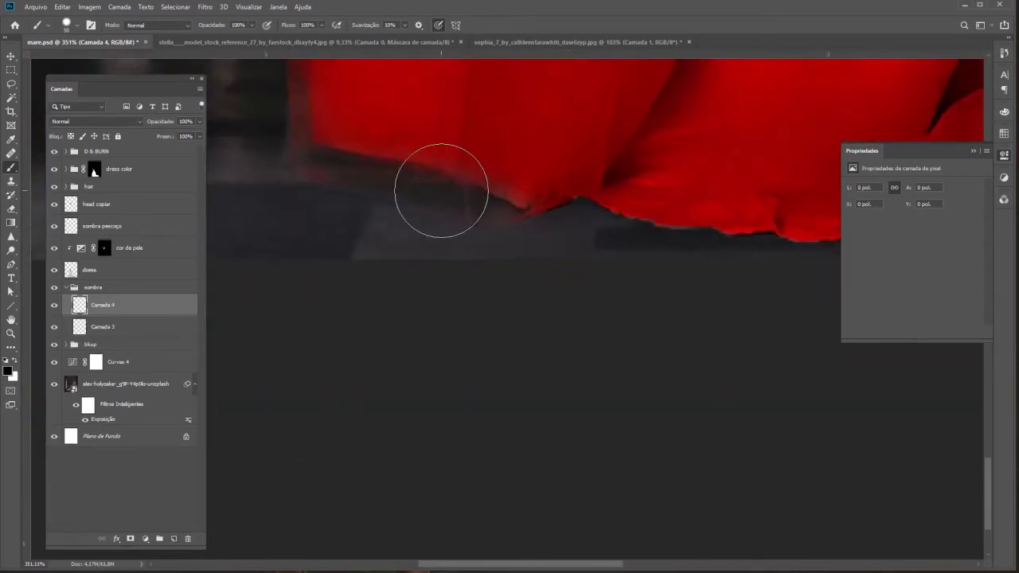
pyautogui.press('3')
pyautogui.scroll(-3, 595, 242)
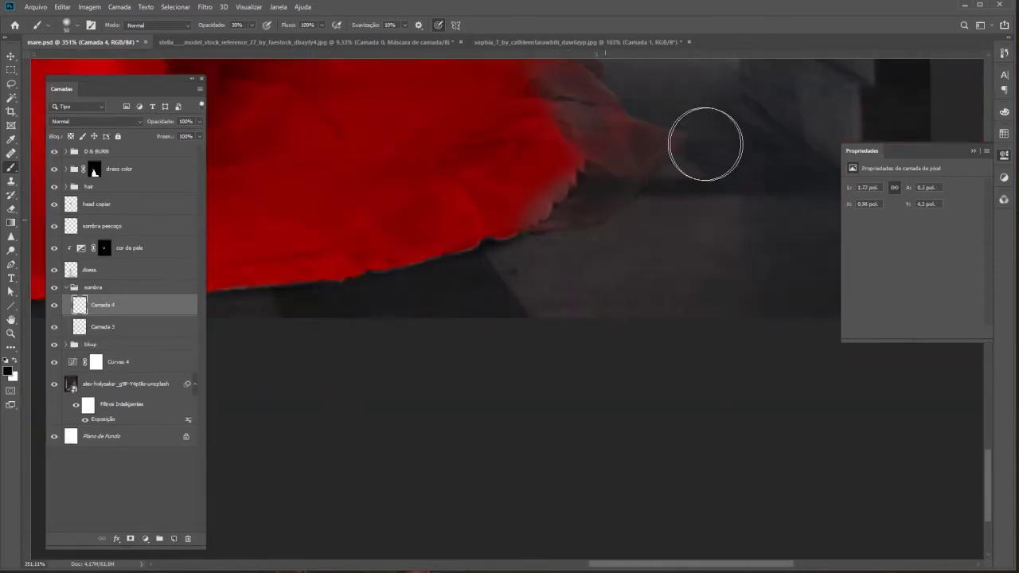
pyautogui.scroll(-3, 568, 178)
pyautogui.scroll(-4, 467, 132)
# Add a layer named sombra above dress color and load the dress outline as a selection.
pyautogui.scroll(3, 565, 238)
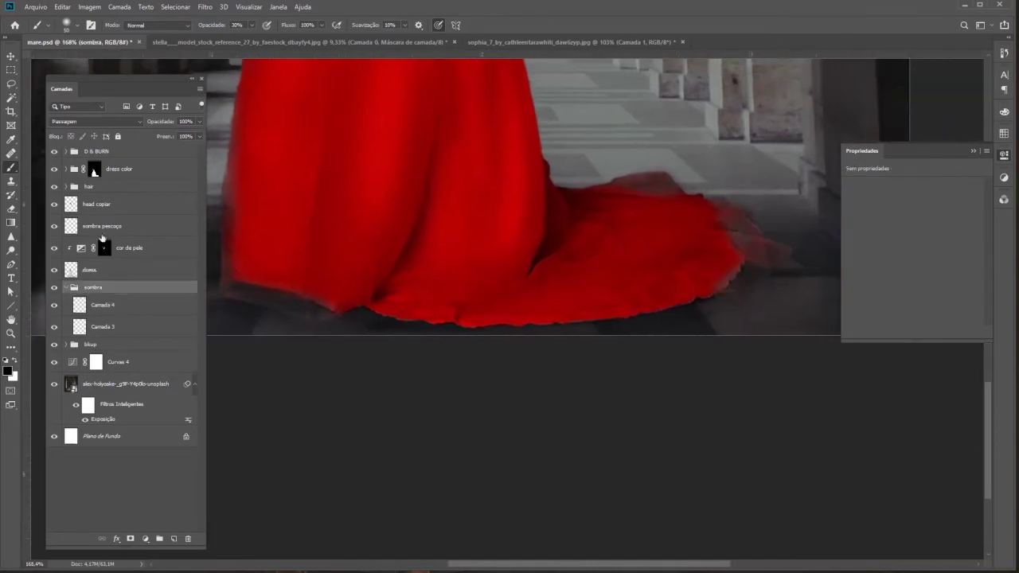
pyautogui.click(155, 169)
pyautogui.hotkey('ctrl', 'shift', 'alt', 'n')
pyautogui.doubleClick(91, 168)
pyautogui.write('sombra')
pyautogui.press('Return')
pyautogui.keyDown('ctrl'); pyautogui.click(94, 191); pyautogui.keyUp('ctrl')
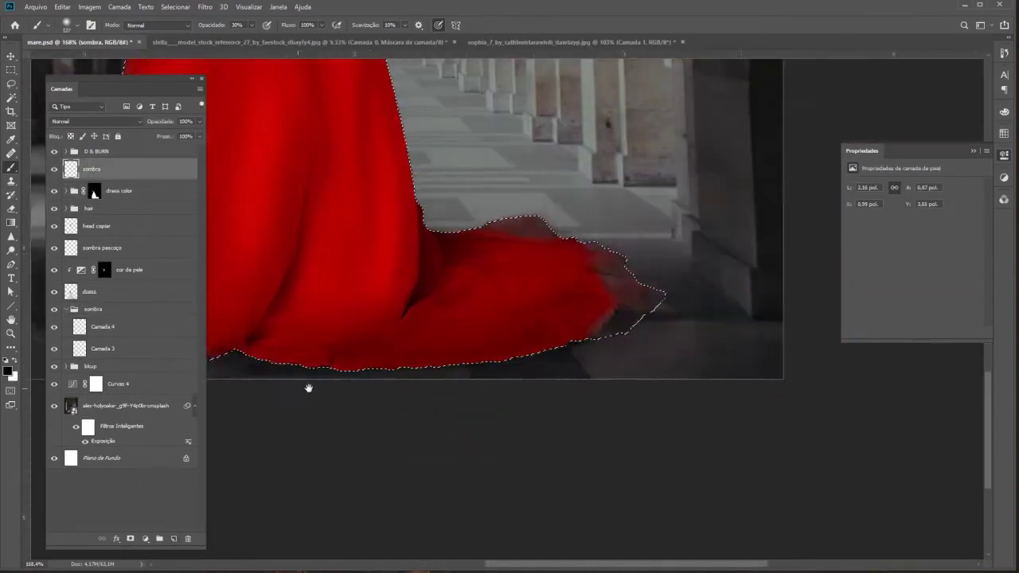
# Darken the gown's hem edge within the dress selection on the sombra layer.
pyautogui.scroll(-2, 365, 273)
pyautogui.scroll(-2, 671, 250)
pyautogui.scroll(-2, 727, 255)
pyautogui.scroll(4, 510, 279)
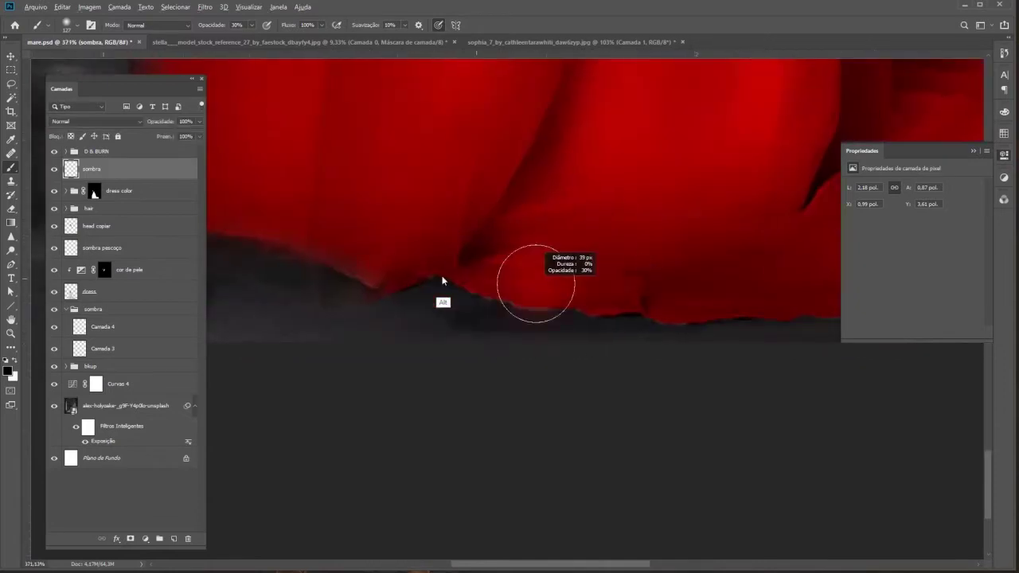
pyautogui.scroll(2, 297, 344)
pyautogui.scroll(-1, 692, 268)
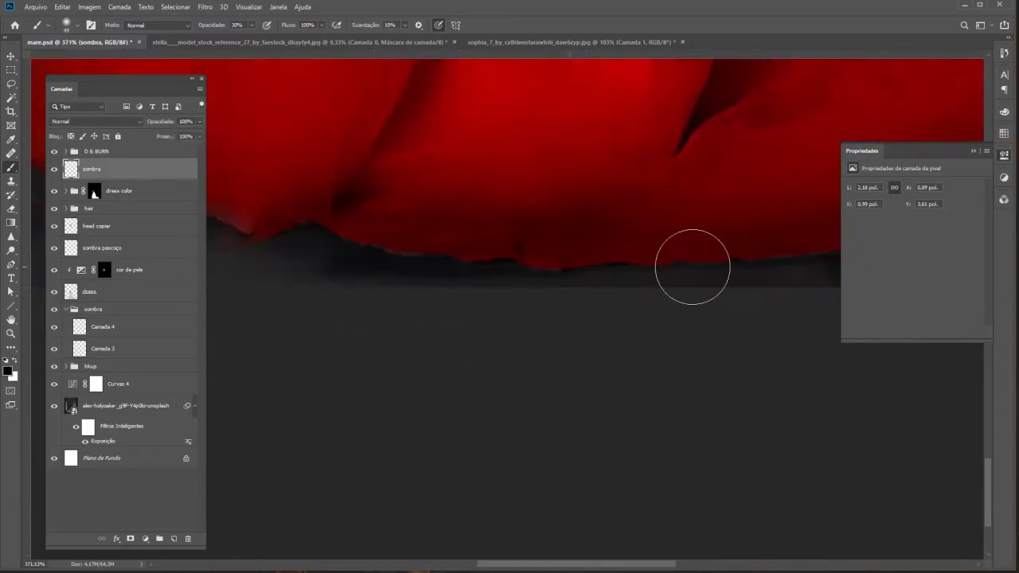
pyautogui.scroll(-3, 544, 282)
pyautogui.scroll(-2, 494, 302)
# Recolour the dress color fills: darker red for the first, bright red for the copy.
pyautogui.click(65, 191)
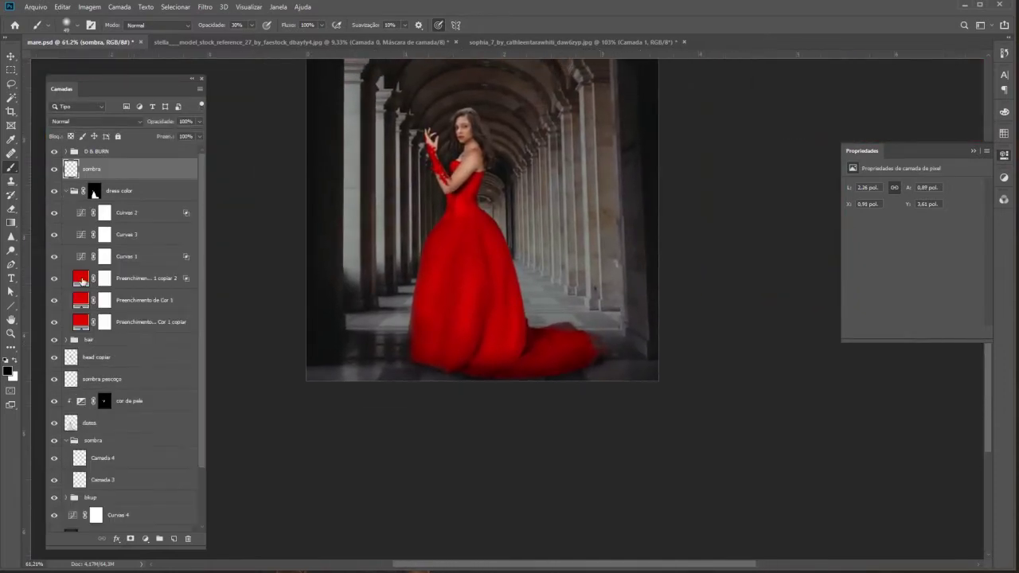
pyautogui.click(127, 279)
pyautogui.doubleClick(80, 322)
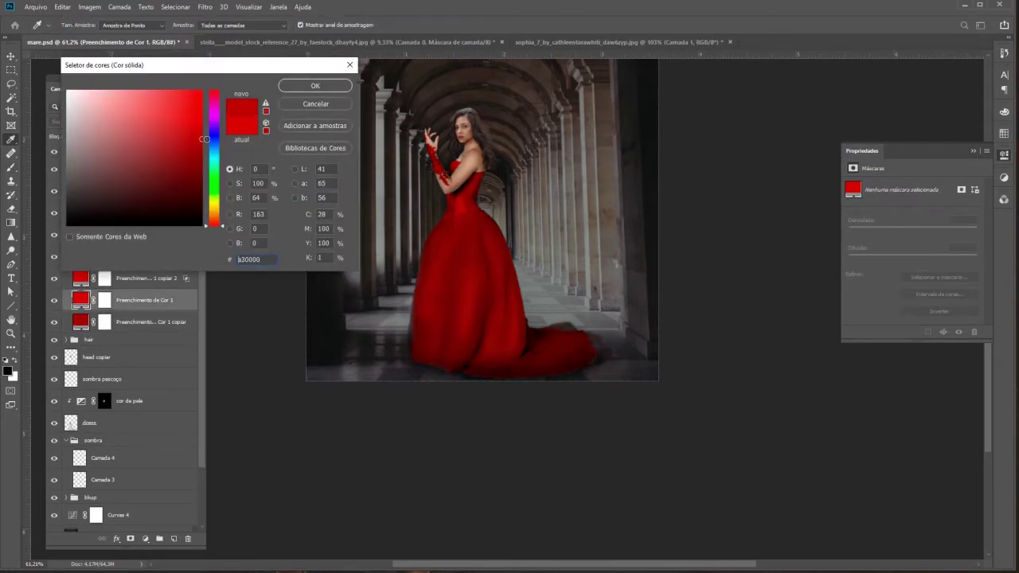
pyautogui.click(315, 86)
pyautogui.doubleClick(80, 278)
pyautogui.click(213, 177)
pyautogui.moveTo(214, 177); pyautogui.dragTo(213, 224)
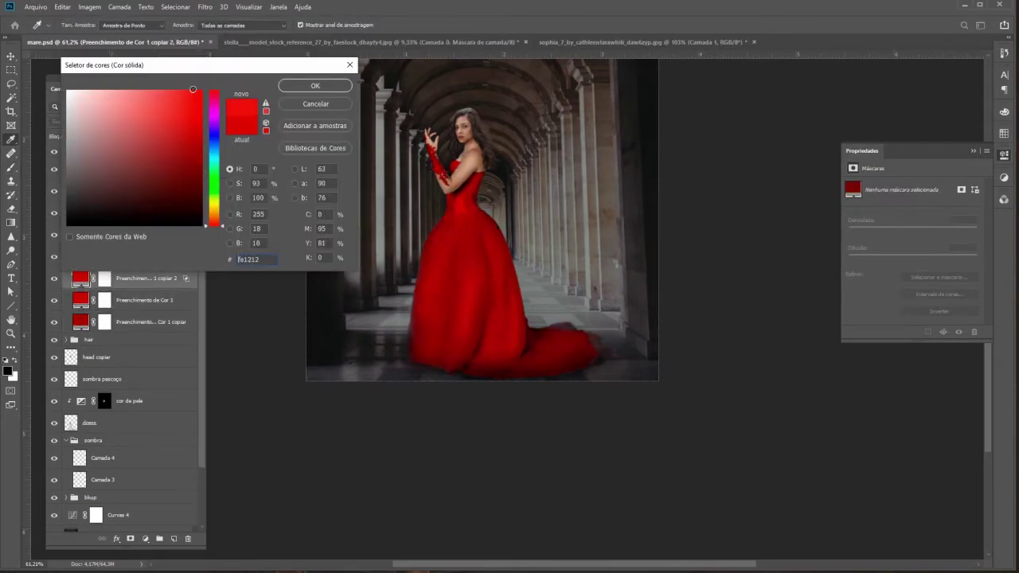
pyautogui.click(316, 86)
# Collapse the dress color and sombra groups and select the Curvas 4 layer.
pyautogui.moveTo(536, 209); pyautogui.dragTo(514, 280)
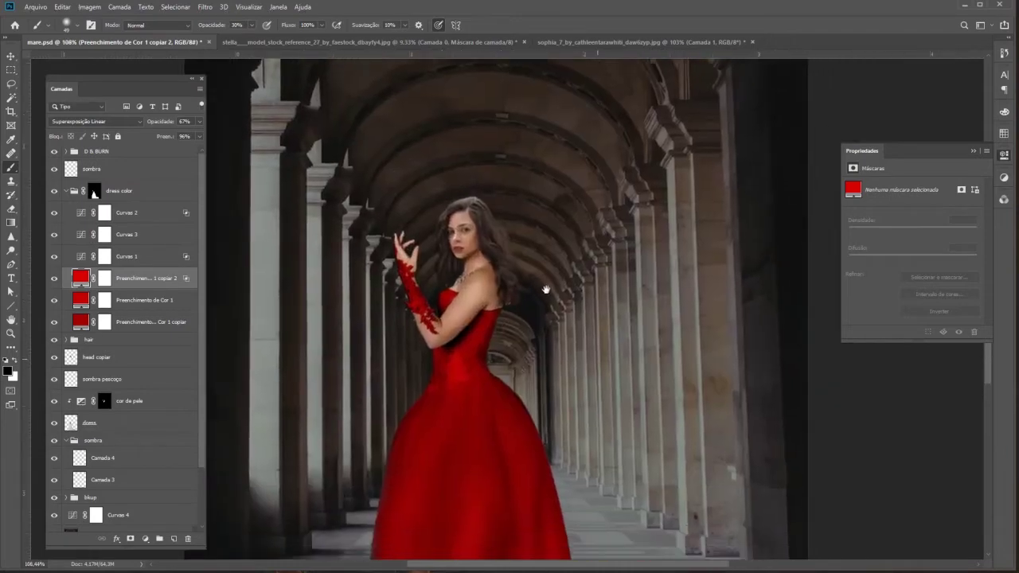
pyautogui.click(65, 191)
pyautogui.click(120, 383)
pyautogui.click(66, 309)
# Add a purple solid colour fill layer blended in Cor (Color) mode.
pyautogui.click(146, 539)
pyautogui.click(172, 318)
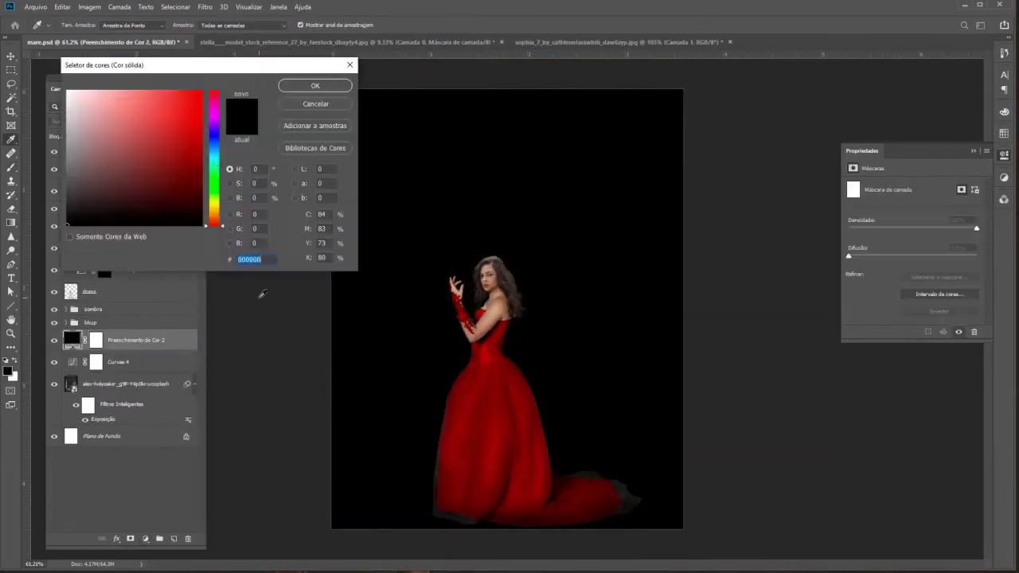
pyautogui.click(199, 94)
pyautogui.click(130, 171)
pyautogui.click(316, 86)
pyautogui.click(96, 121)
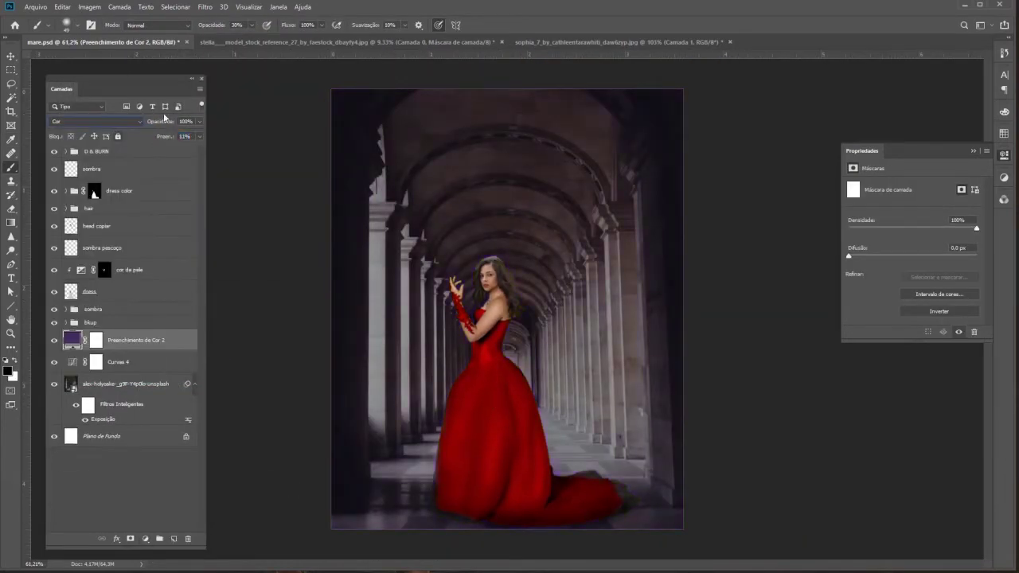
# Duplicate the purple fill with Sobrepor (Overlay) blending, adjust its colour and reorder the fills.
pyautogui.click(96, 121)
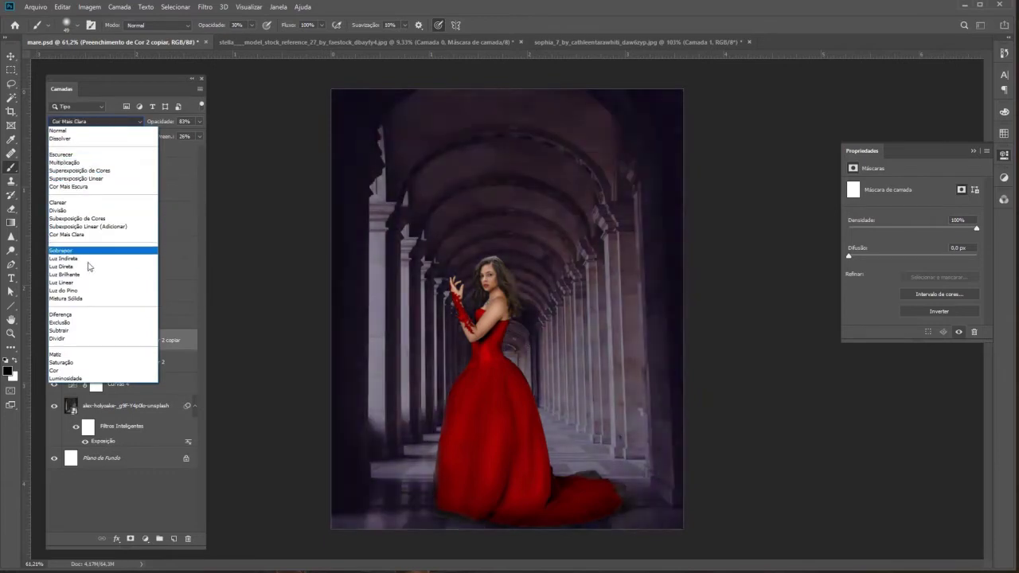
pyautogui.click(89, 267)
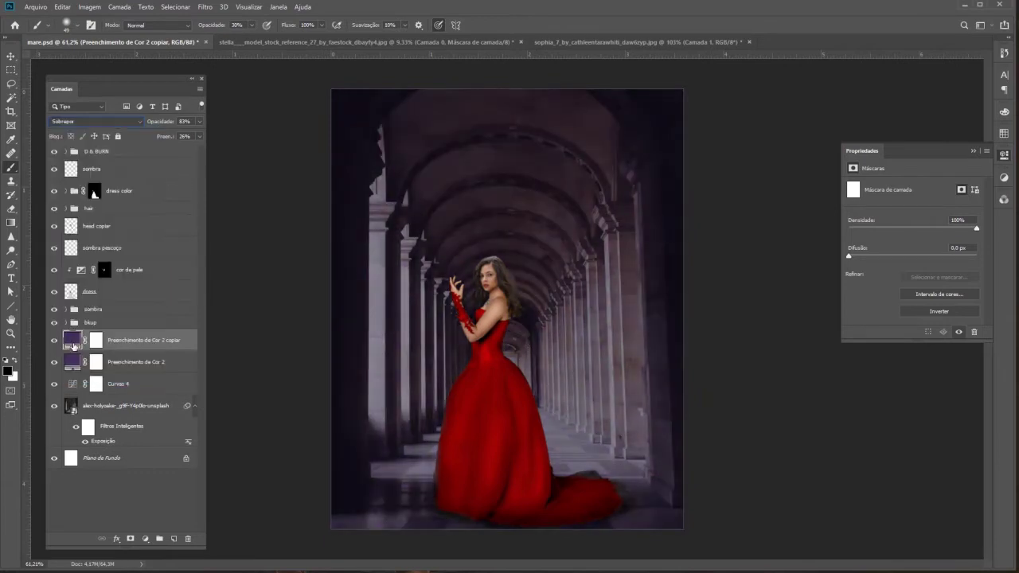
pyautogui.doubleClick(73, 340)
pyautogui.moveTo(215, 131); pyautogui.dragTo(219, 211)
pyautogui.click(314, 86)
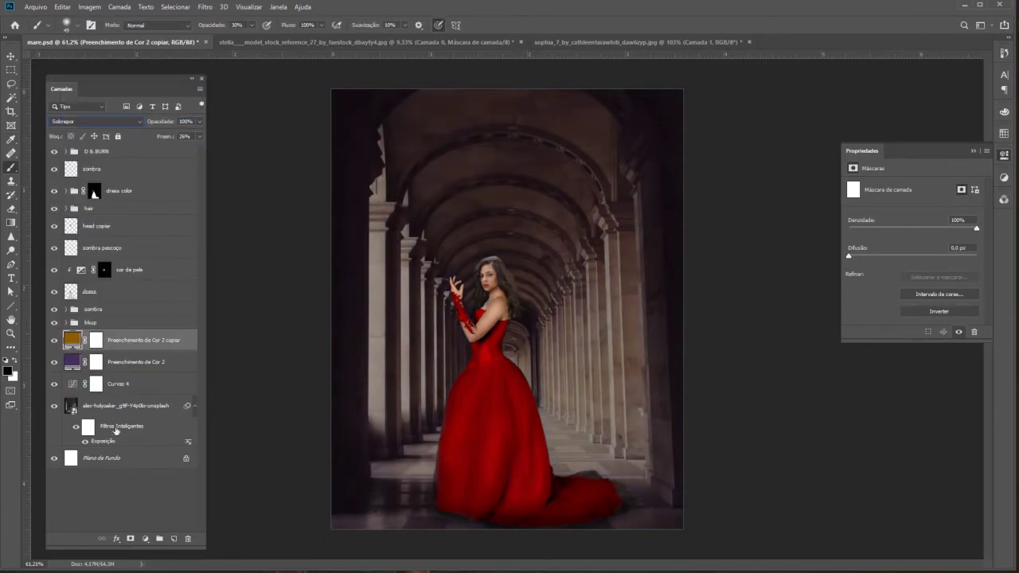
pyautogui.moveTo(136, 363); pyautogui.dragTo(135, 334)
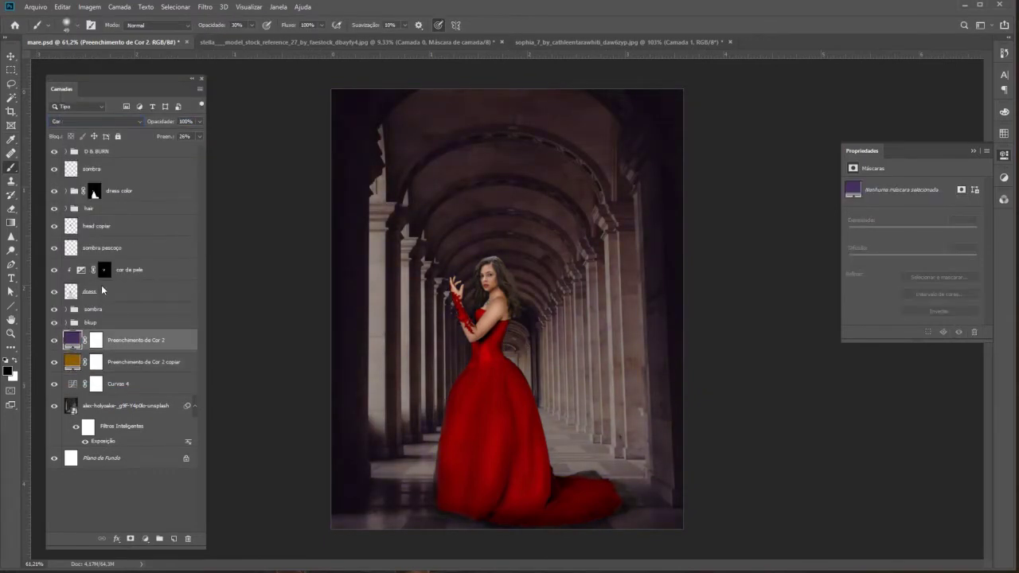
pyautogui.doubleClick(73, 362)
pyautogui.hotkey('ctrl', 'v')
pyautogui.press('Return')
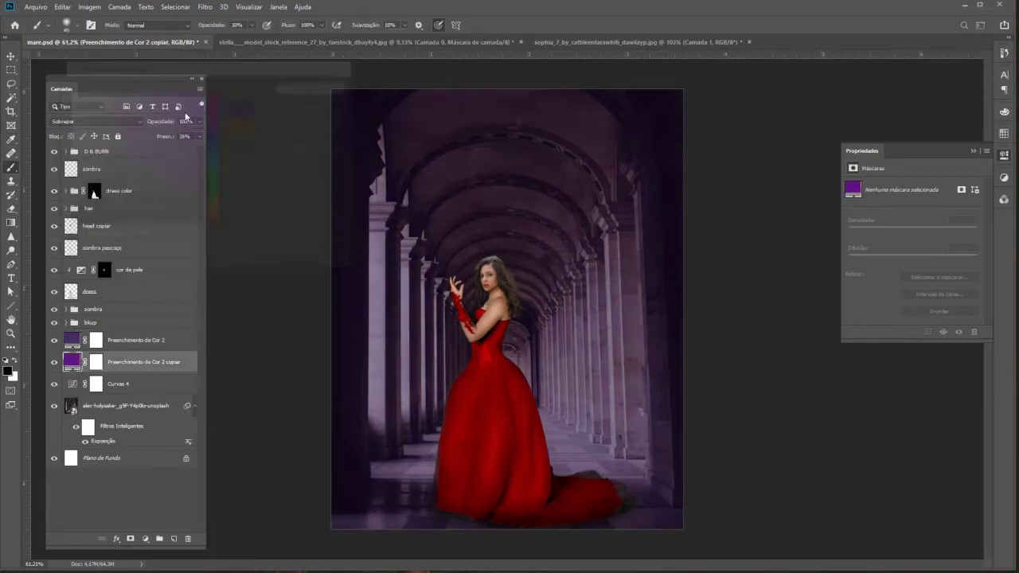
# Add an Exposição adjustment layer at the top with exposure lowered to -0,50.
pyautogui.click(160, 340)
pyautogui.click(116, 152)
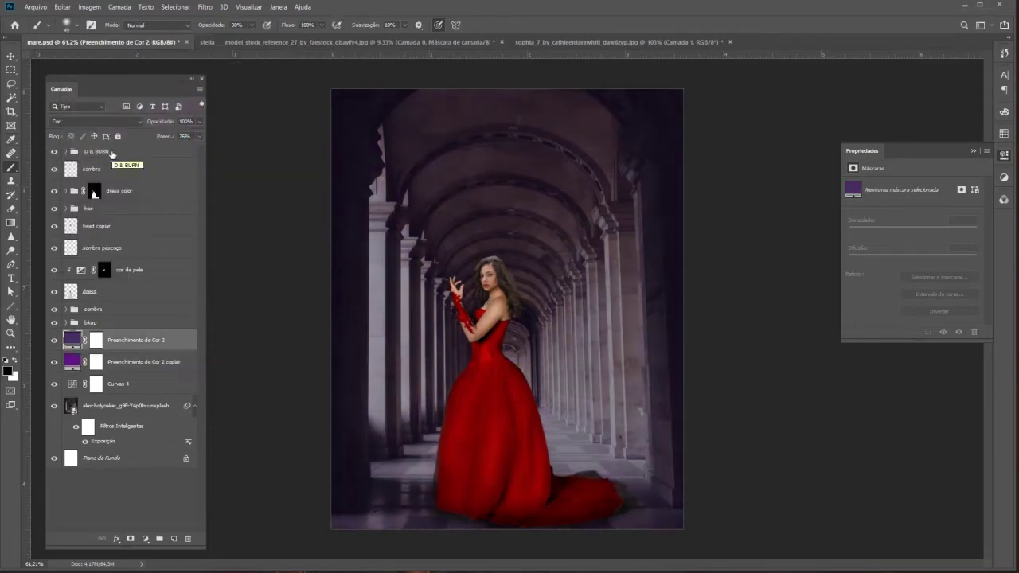
pyautogui.click(1004, 176)
pyautogui.moveTo(907, 233); pyautogui.dragTo(916, 253)
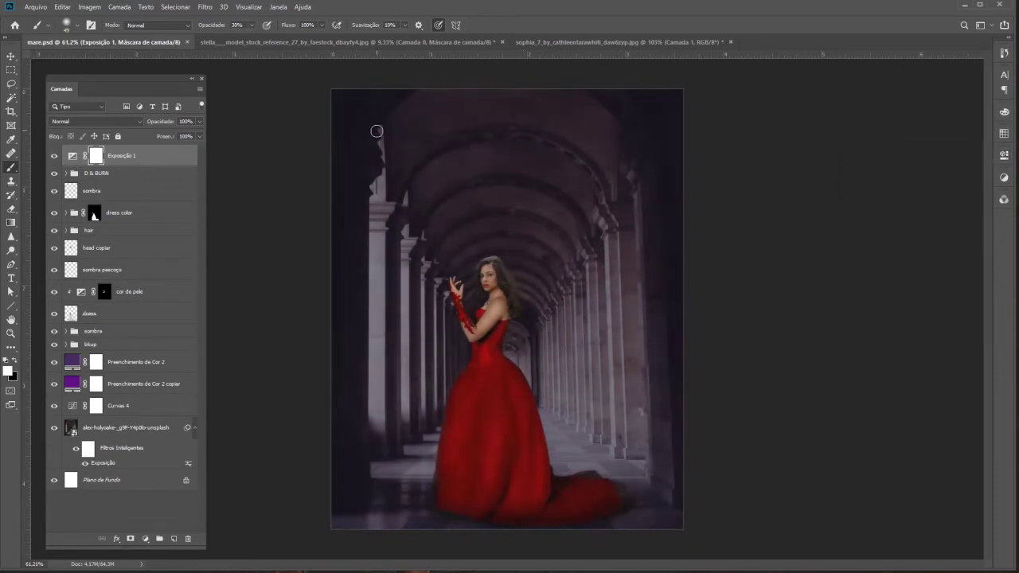
# Add Colour Balance and Brightness/Contrast -5 adjustments, grouping them with Curvas 4 as adj.
pyautogui.click(123, 363)
pyautogui.click(1004, 178)
pyautogui.click(918, 211)
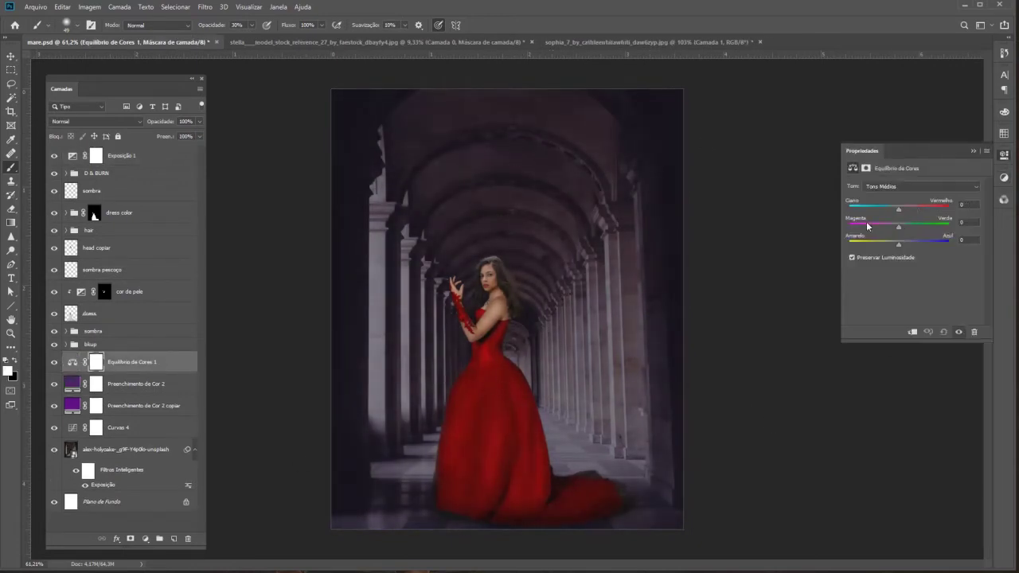
pyautogui.click(1004, 178)
pyautogui.click(886, 194)
pyautogui.moveTo(912, 215); pyautogui.dragTo(901, 217)
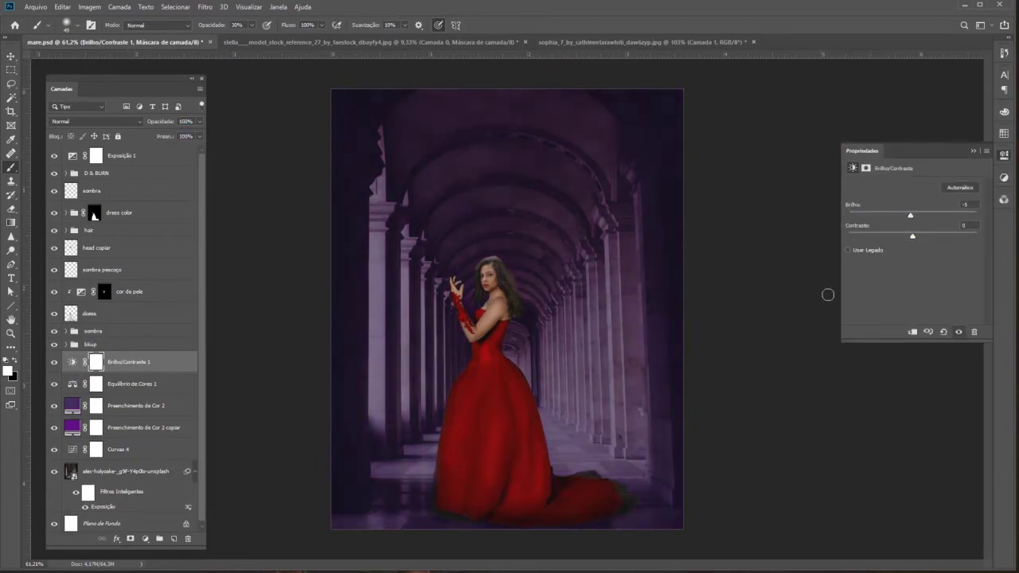
pyautogui.keyDown('shift'); pyautogui.click(130, 457); pyautogui.keyUp('shift')
pyautogui.hotkey('ctrl', 'g')
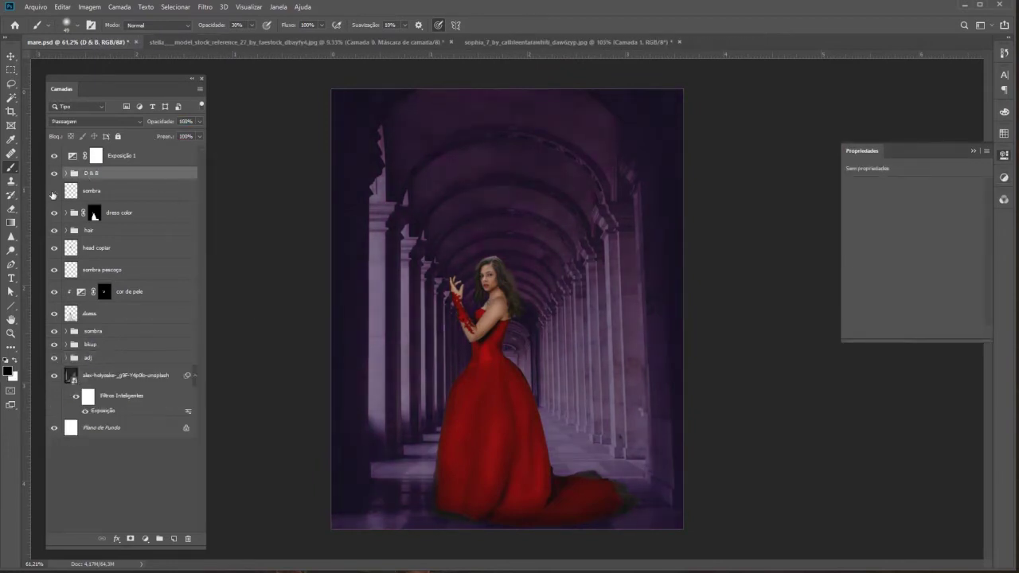
# Rename sombra to 'sombra vestido' and add a new layer inside the hair group.
pyautogui.doubleClick(92, 191)
pyautogui.write('vestido')
pyautogui.press('Return')
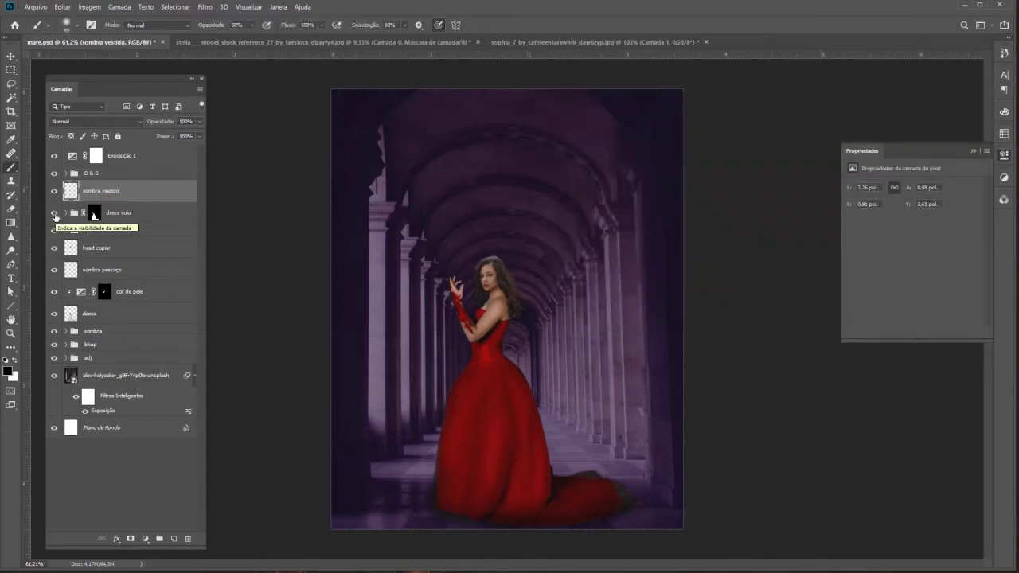
pyautogui.click(110, 173)
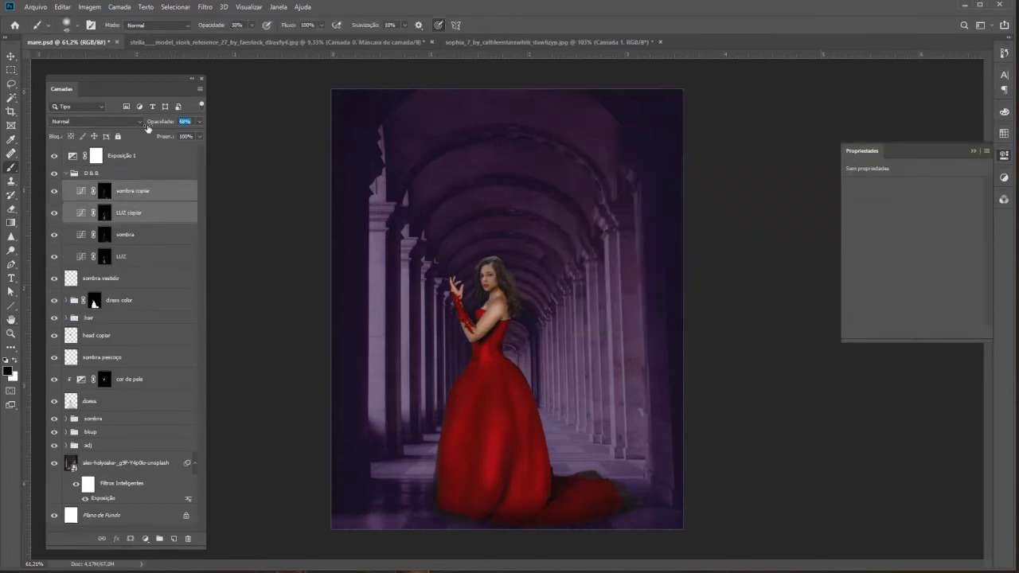
pyautogui.click(84, 247)
pyautogui.hotkey('ctrl', 'shift', 'alt', 'n')
# Pick a soft hair brush preset and swap the painting colours.
pyautogui.scroll(5, 510, 295)
pyautogui.rightClick(513, 263)
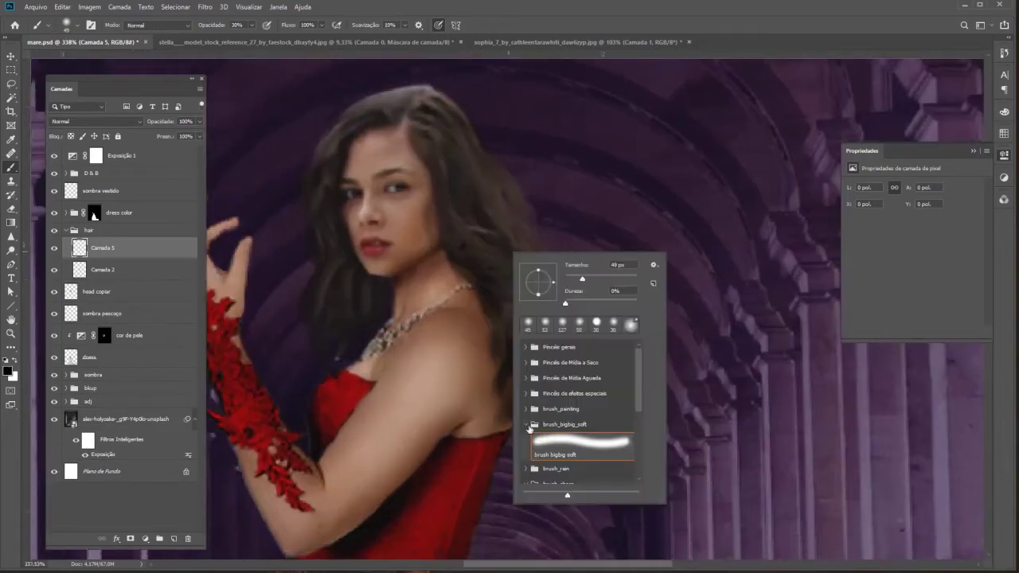
pyautogui.click(526, 415)
pyautogui.rightClick(494, 314)
pyautogui.press('Escape')
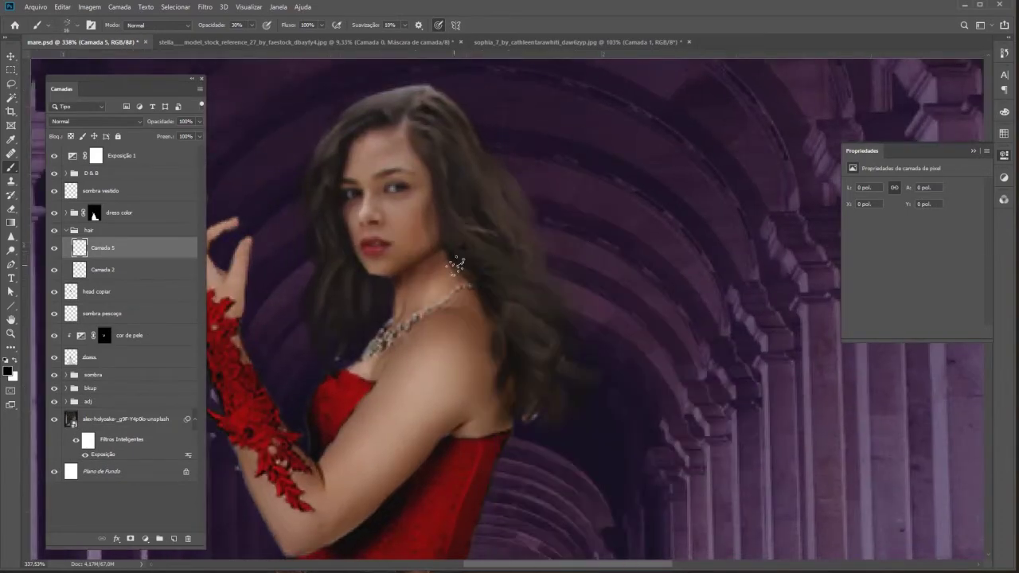
pyautogui.press('x')
pyautogui.press('w')
pyautogui.press('0')
pyautogui.press('0')
pyautogui.press('b')
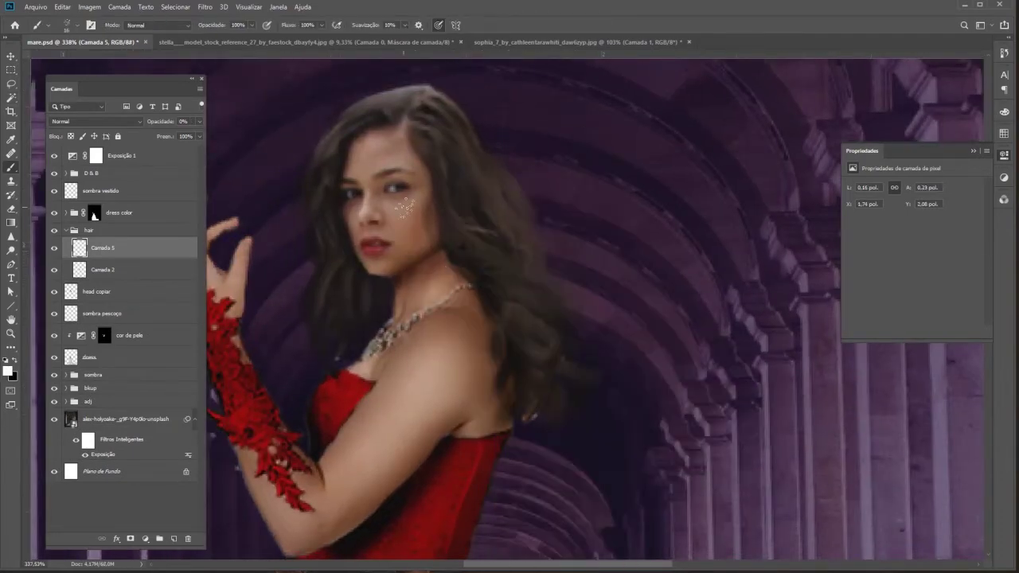
pyautogui.press('x')
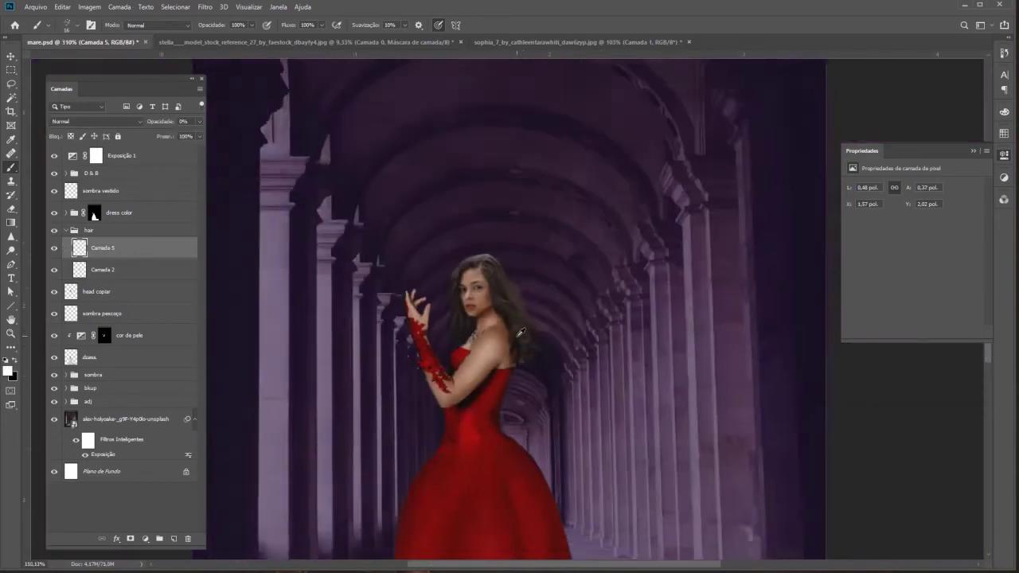
# Paint fine flyaway hair strands around the woman's head on Camada 5.
pyautogui.moveTo(539, 303); pyautogui.dragTo(477, 155)
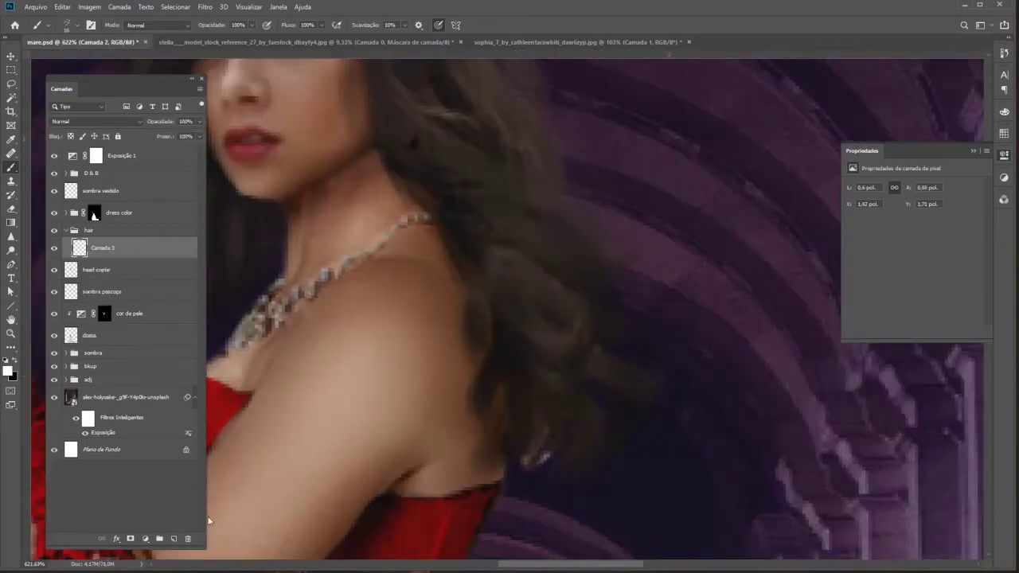
pyautogui.press('0')
pyautogui.scroll(3, 668, 168)
pyautogui.moveTo(668, 168); pyautogui.dragTo(674, 101)
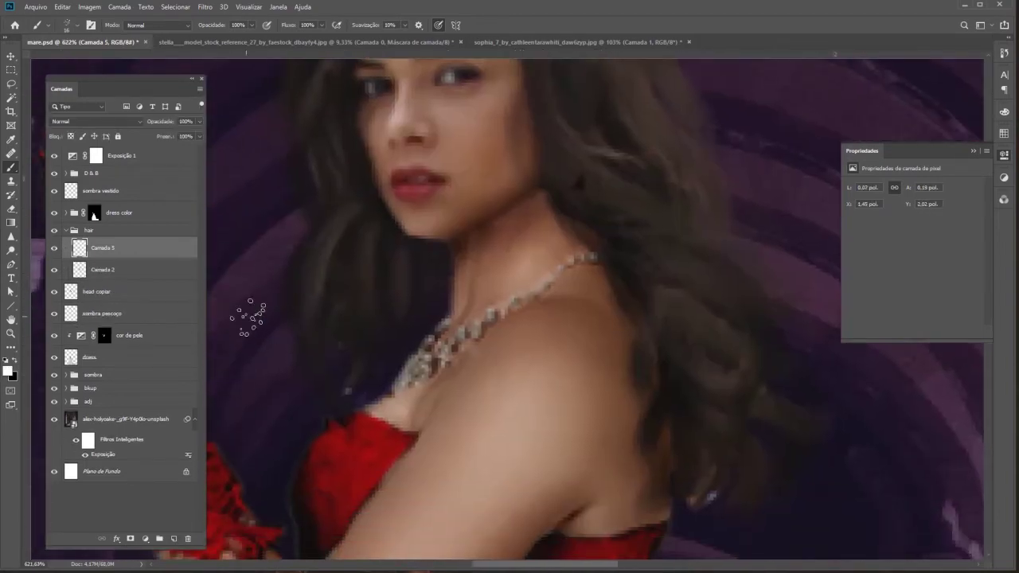
pyautogui.hscroll(5, 378, 379)
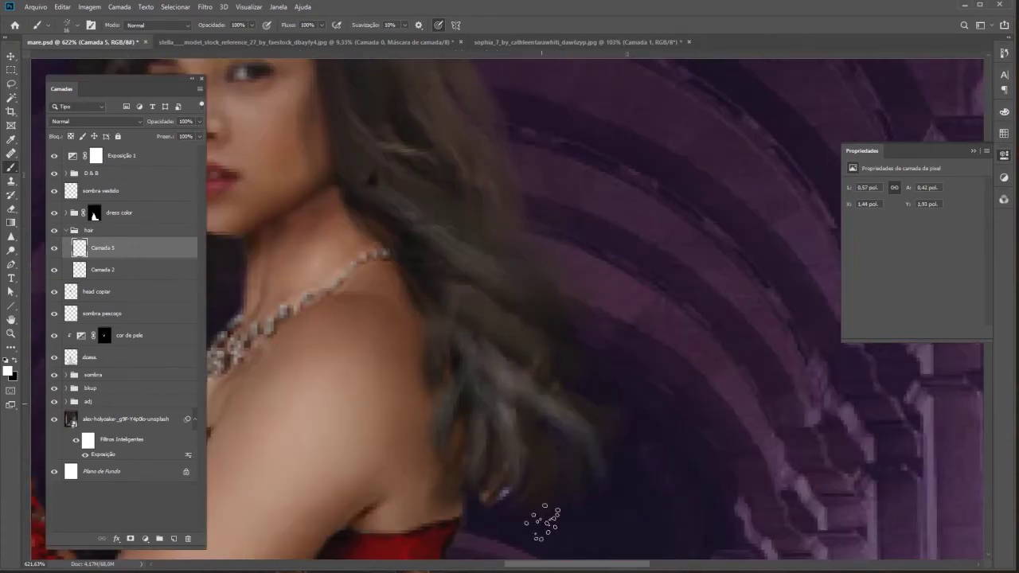
pyautogui.scroll(-3, 544, 521)
pyautogui.scroll(-5, 485, 285)
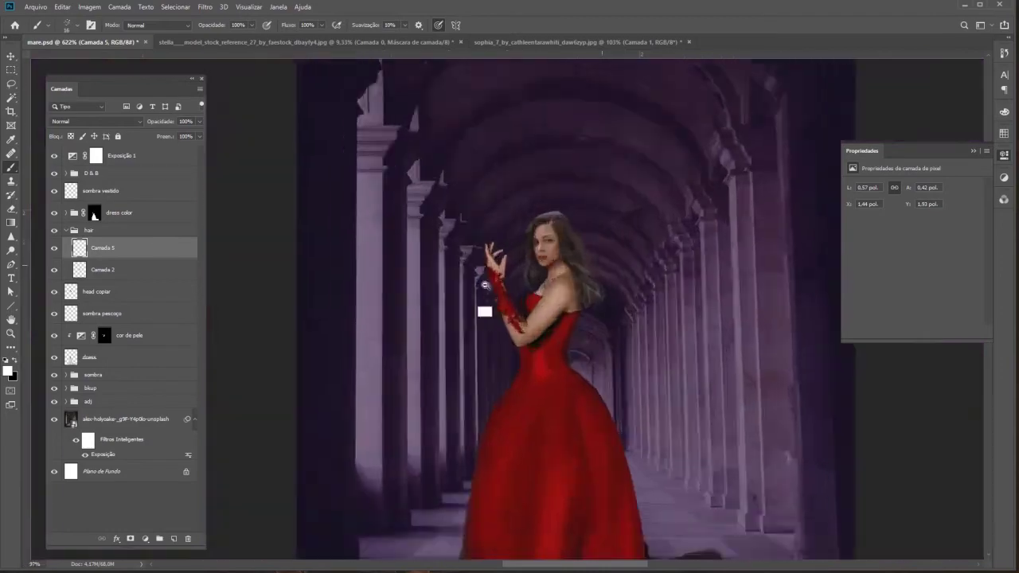
pyautogui.scroll(4, 562, 260)
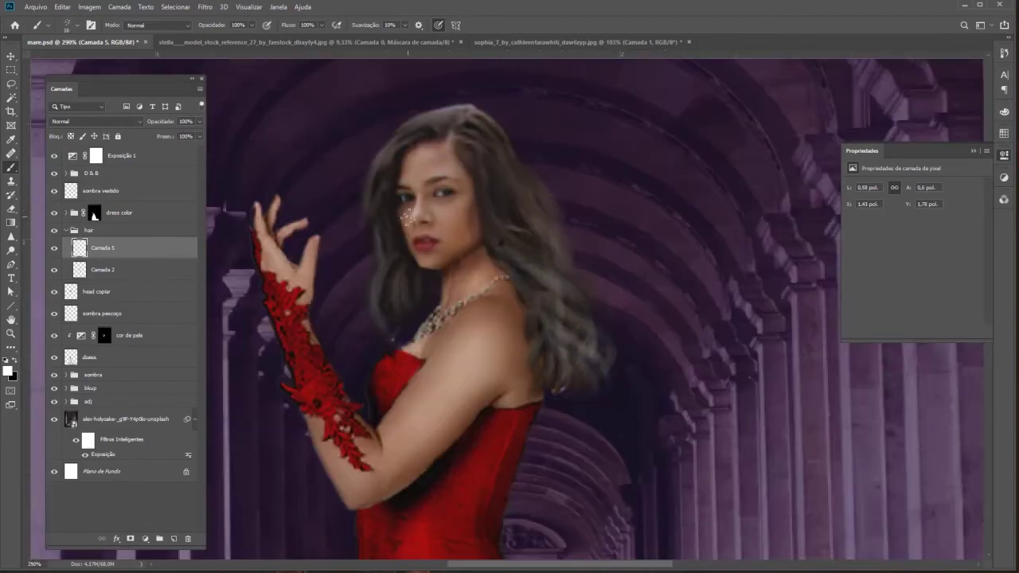
pyautogui.hotkey('ctrl', '0')
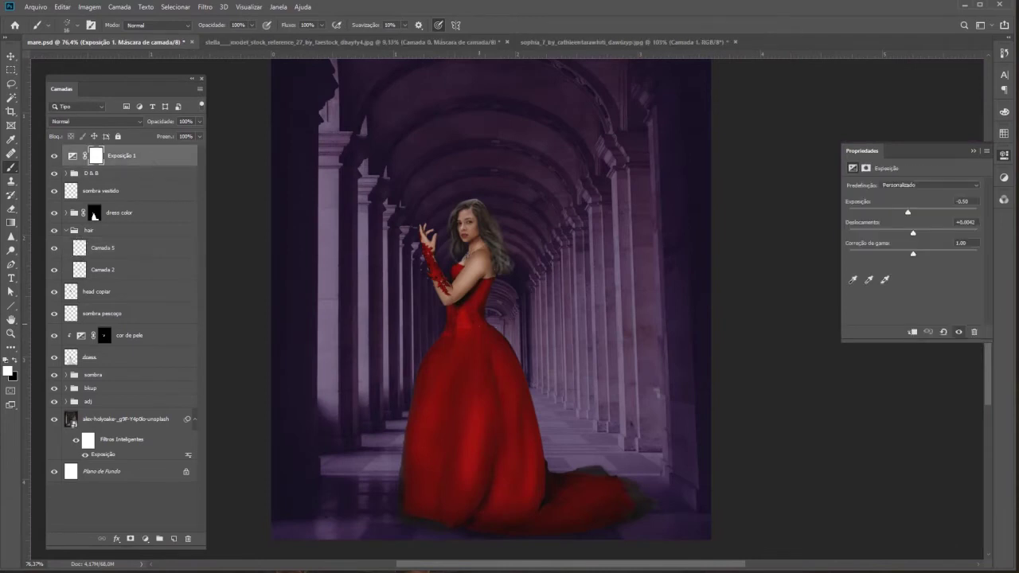
# Create a new empty layer for the raios group and choose its painting colour.
pyautogui.hotkey('ctrl', 'shift', 'alt', 'n')
pyautogui.click(8, 370)
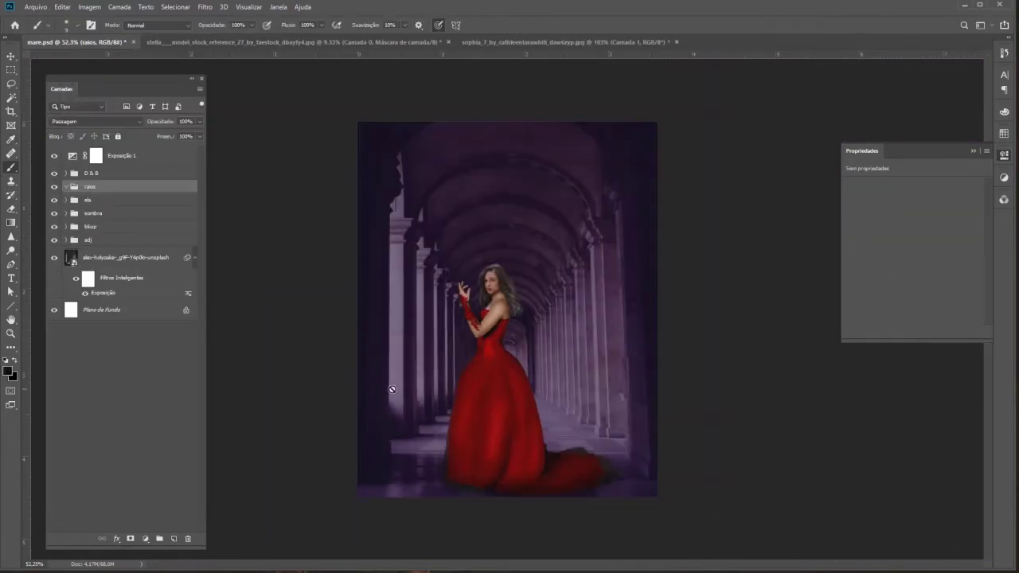
pyautogui.rightClick(502, 345)
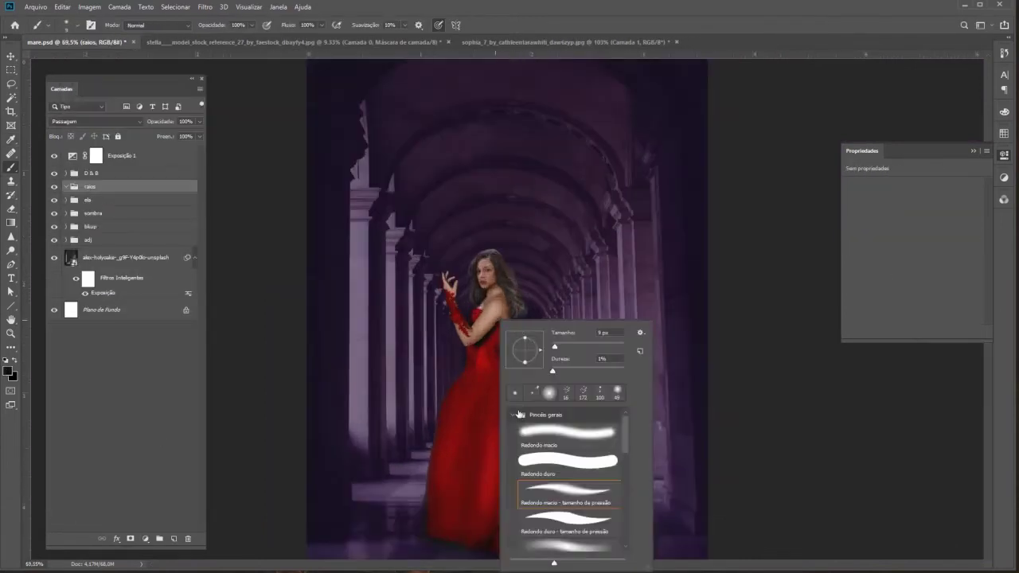
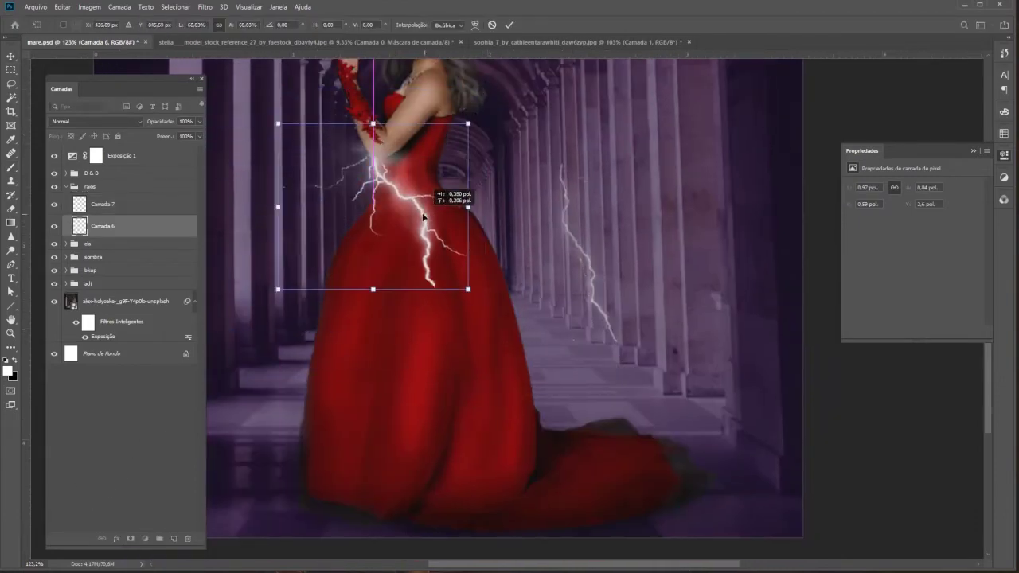
# Warp the waist lightning bolt up and to the left along the gown.
pyautogui.click(475, 25)
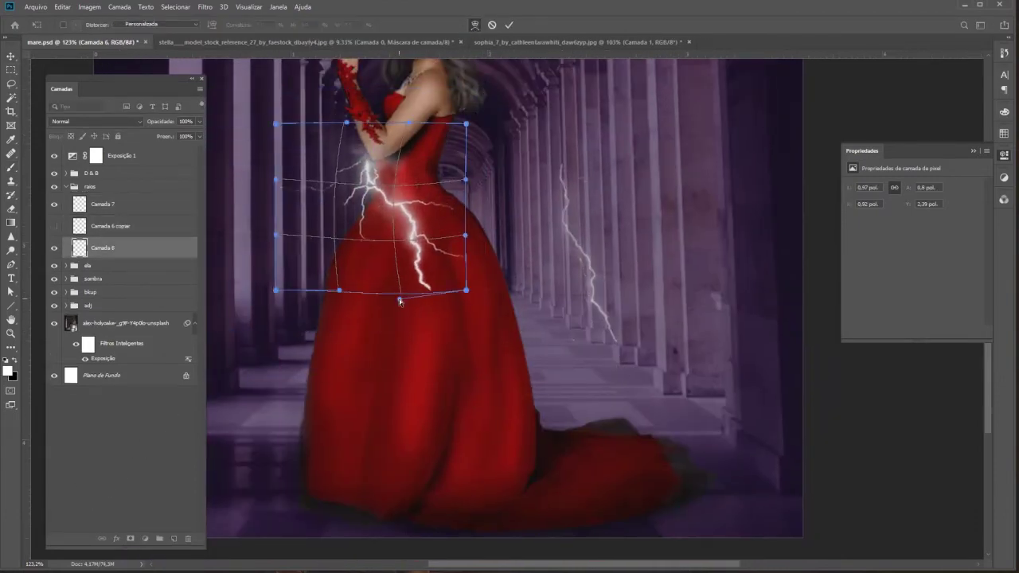
pyautogui.moveTo(406, 303); pyautogui.dragTo(391, 178)
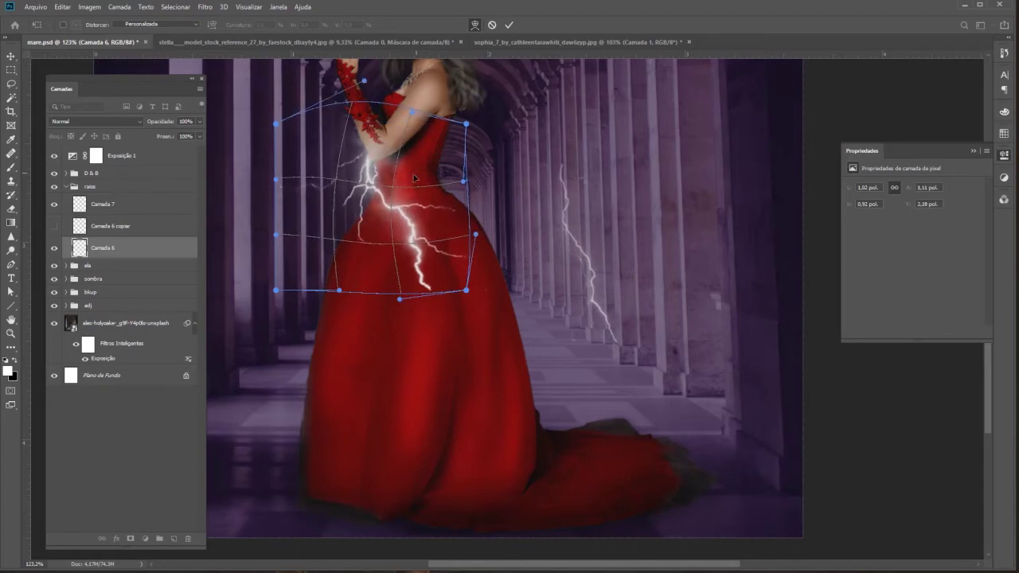
pyautogui.press('Return')
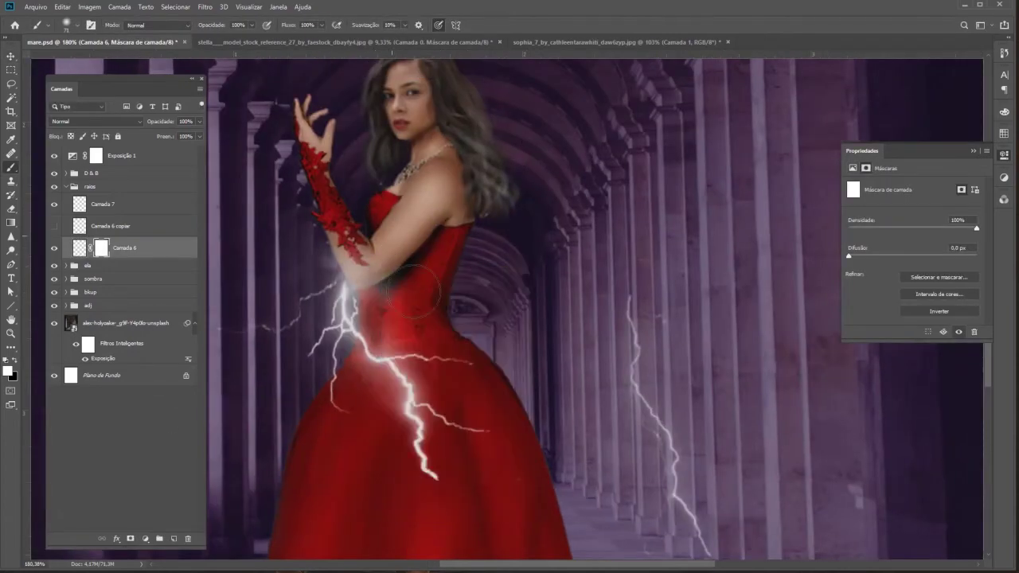
pyautogui.press('b')
pyautogui.scroll(3, 374, 255)
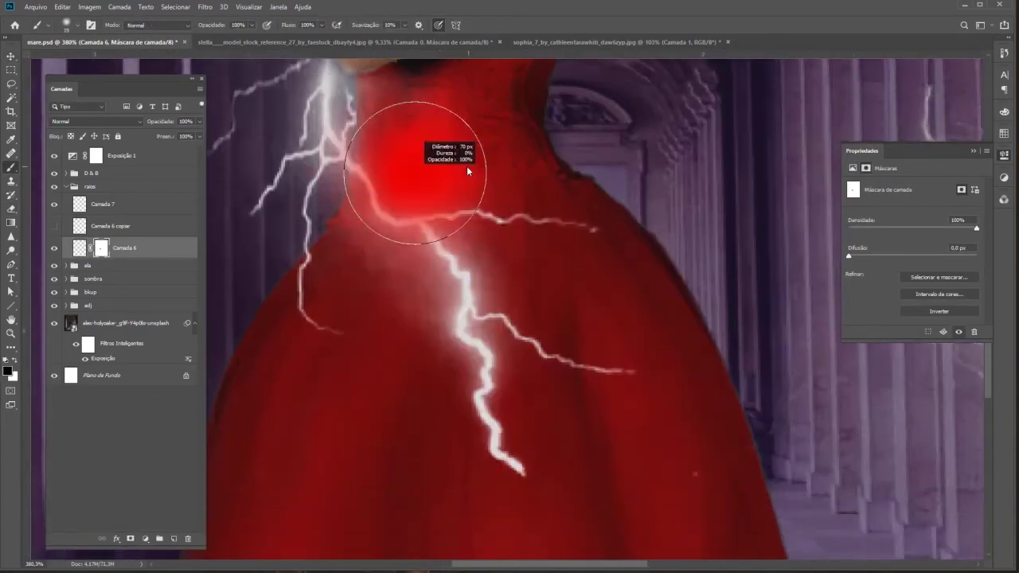
pyautogui.scroll(2, 398, 175)
pyautogui.scroll(-2, 306, 164)
pyautogui.scroll(-5, 358, 159)
pyautogui.scroll(2, 358, 239)
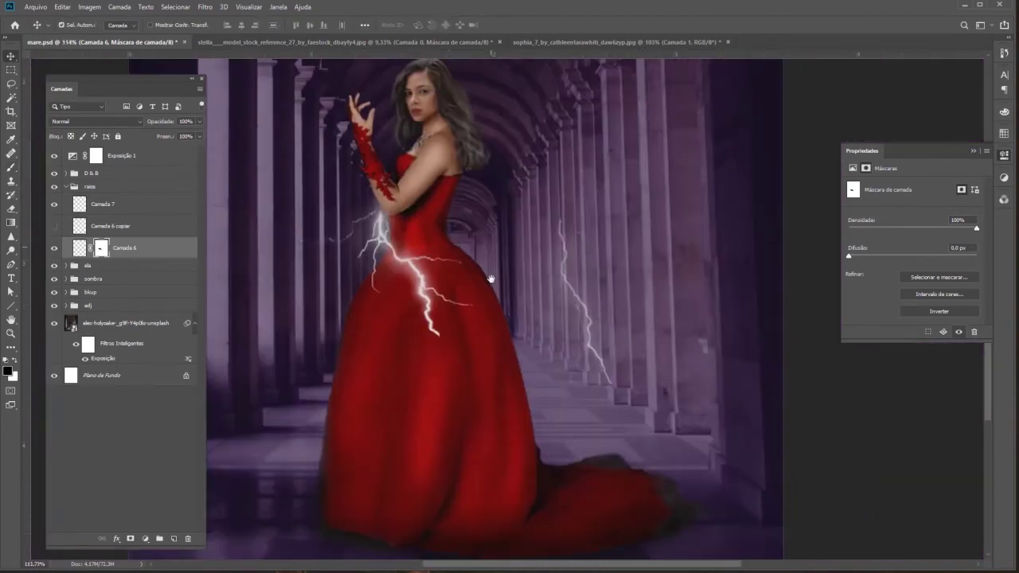
# Move and warp the Camada 7 lightning bolt onto the skirt.
pyautogui.click(103, 204)
pyautogui.hotkey('ctrl', 't')
pyautogui.moveTo(364, 343)
pyautogui.mouseDown()
pyautogui.moveTo(519, 387)
pyautogui.moveTo(518, 363)
pyautogui.mouseUp()
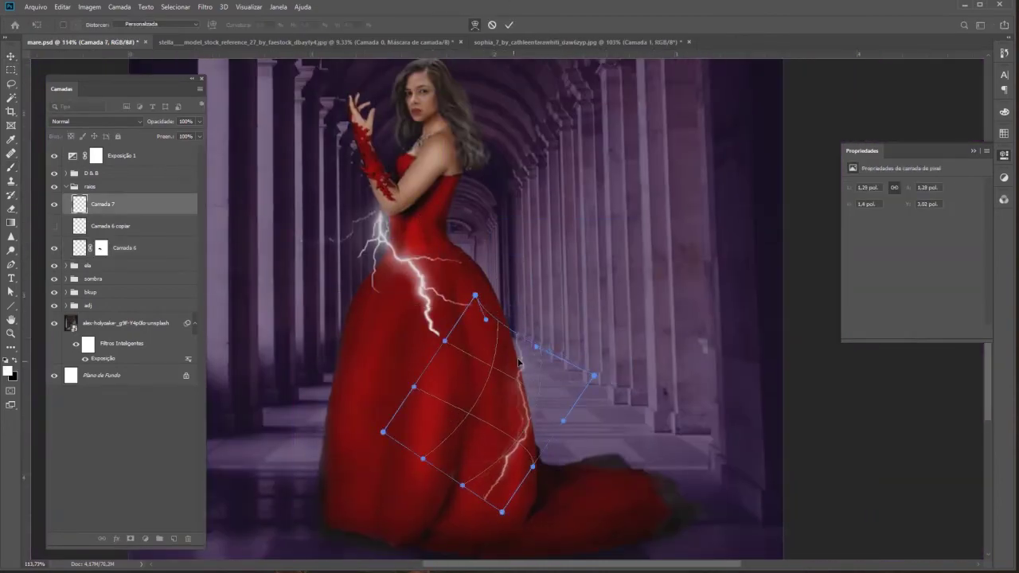
pyautogui.press('Return')
# Stamp a new lightning bolt, scale it to about 62.5%, and warp it along the raised arm.
pyautogui.rightClick(505, 284)
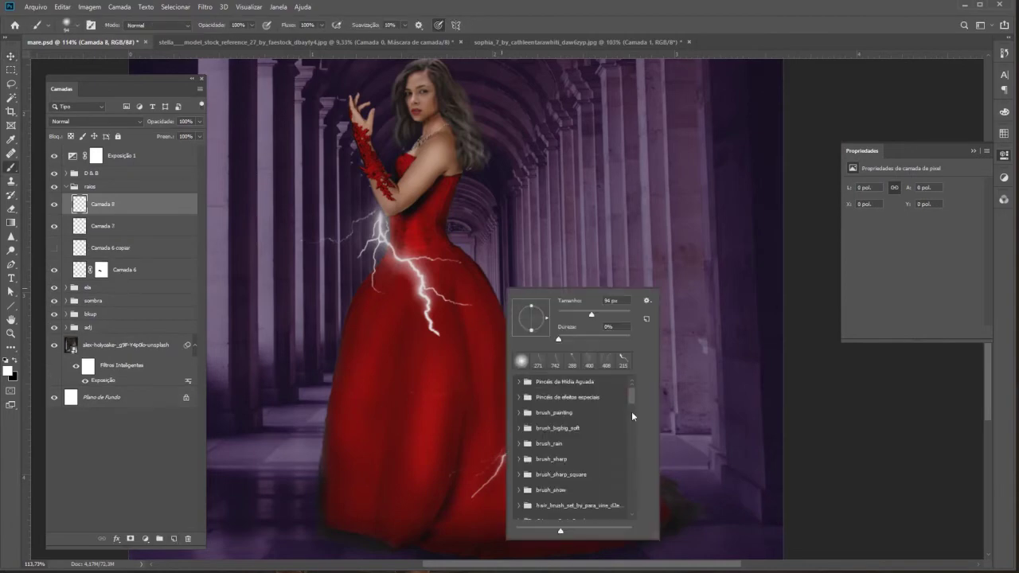
pyautogui.click(557, 420)
pyautogui.scroll(3, 475, 328)
pyautogui.hotkey('ctrl', 't')
pyautogui.moveTo(446, 255); pyautogui.dragTo(390, 186)
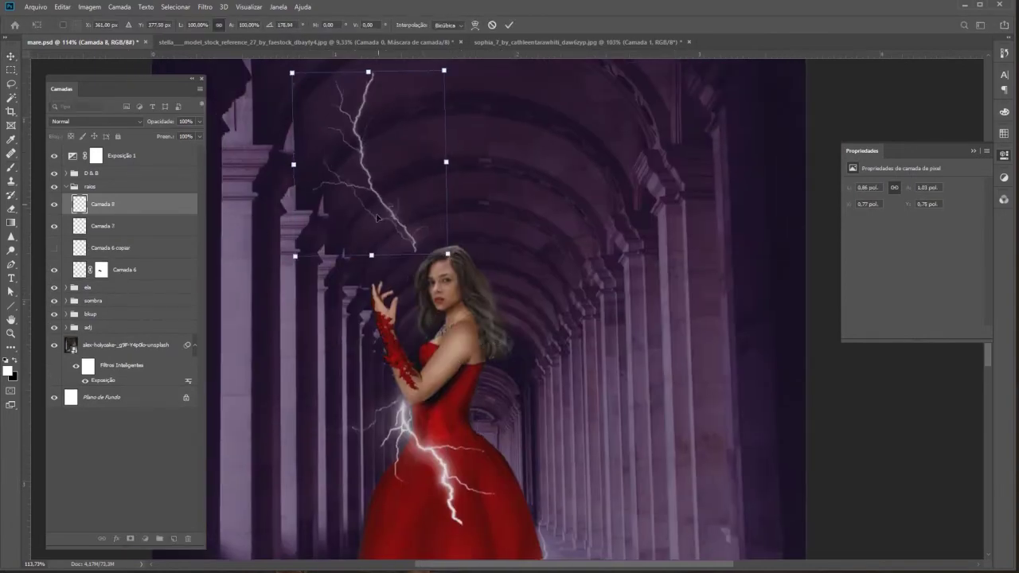
pyautogui.moveTo(342, 129); pyautogui.dragTo(367, 313)
pyautogui.scroll(5, 374, 303)
pyautogui.click(476, 25)
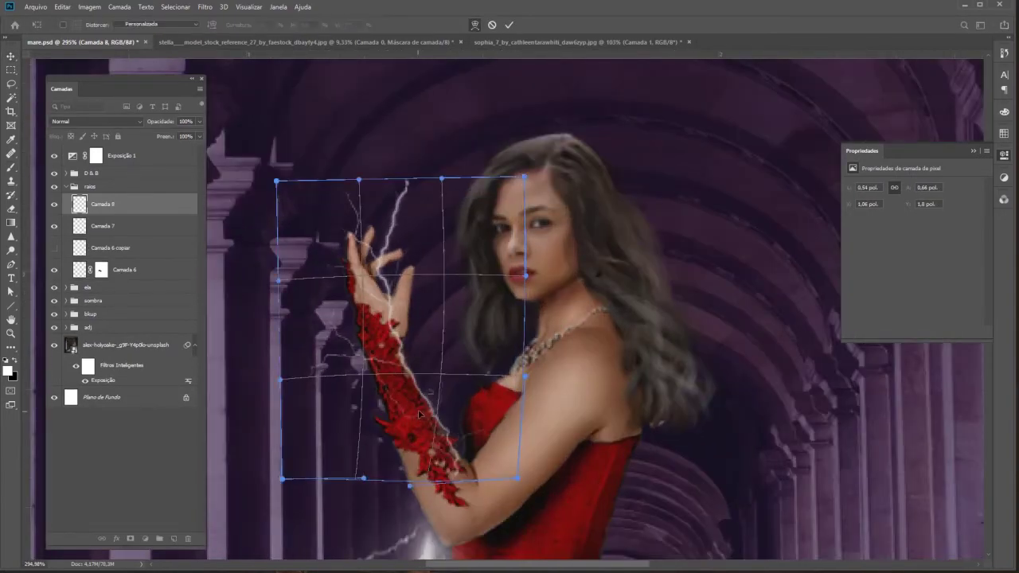
pyautogui.moveTo(430, 382); pyautogui.dragTo(421, 377)
pyautogui.press('Return')
# Duplicate the hand lightning and reshape the copy along the arm.
pyautogui.hotkey('ctrl', 'j')
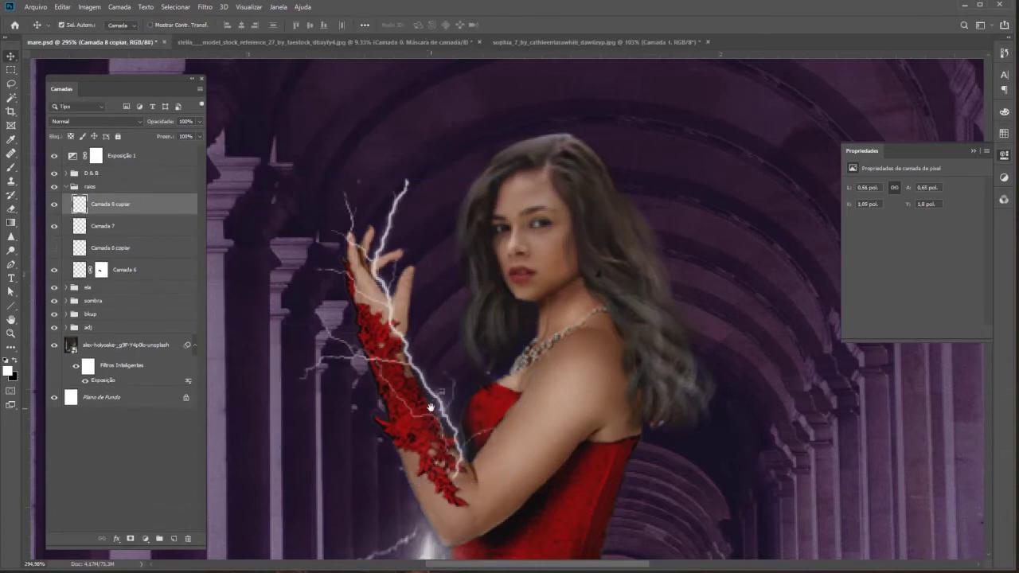
pyautogui.moveTo(462, 474); pyautogui.dragTo(425, 406)
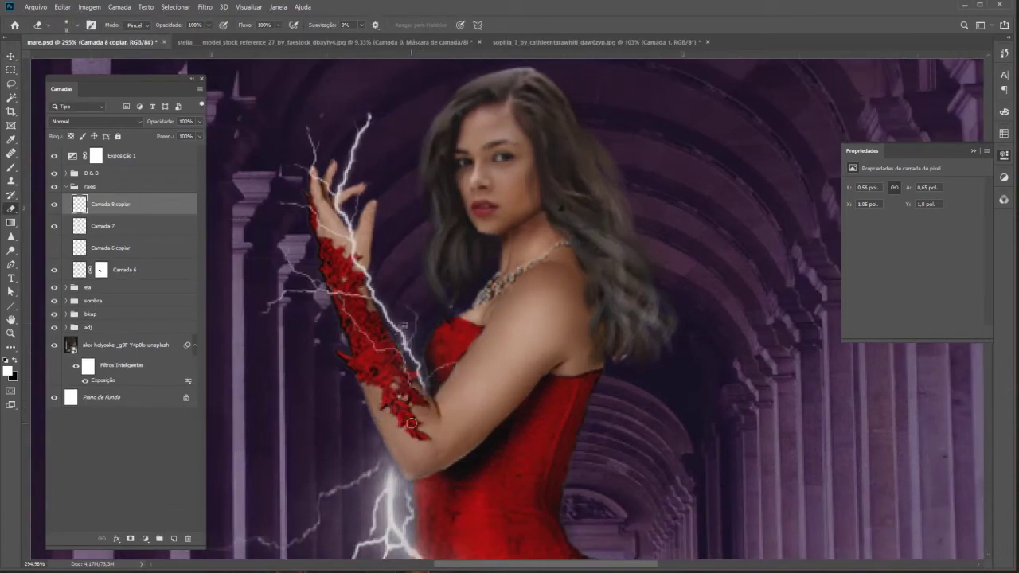
pyautogui.hotkey('ctrl', 't')
pyautogui.moveTo(366, 238); pyautogui.dragTo(390, 239)
pyautogui.click(504, 28)
# Draw a pen path outlining a skirt fold.
pyautogui.scroll(3, 505, 412)
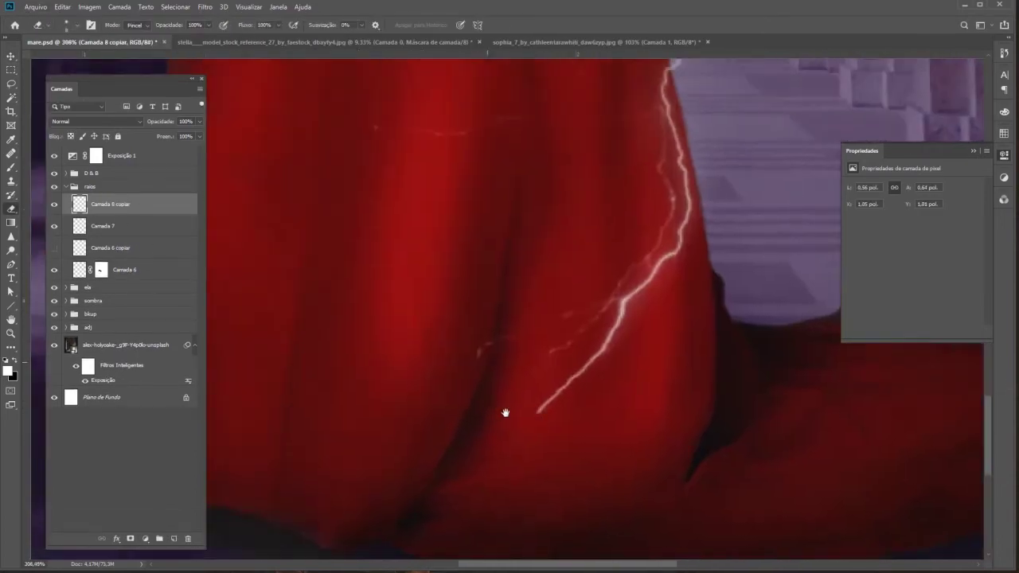
pyautogui.click(512, 213)
pyautogui.scroll(-2, 512, 213)
pyautogui.moveTo(379, 465); pyautogui.dragTo(255, 533)
# Paint soft shading on a new layer inside the skirt-fold selection.
pyautogui.click(189, 539)
pyautogui.hotkey('ctrl', 'Return')
pyautogui.press('b')
pyautogui.rightClick(446, 323)
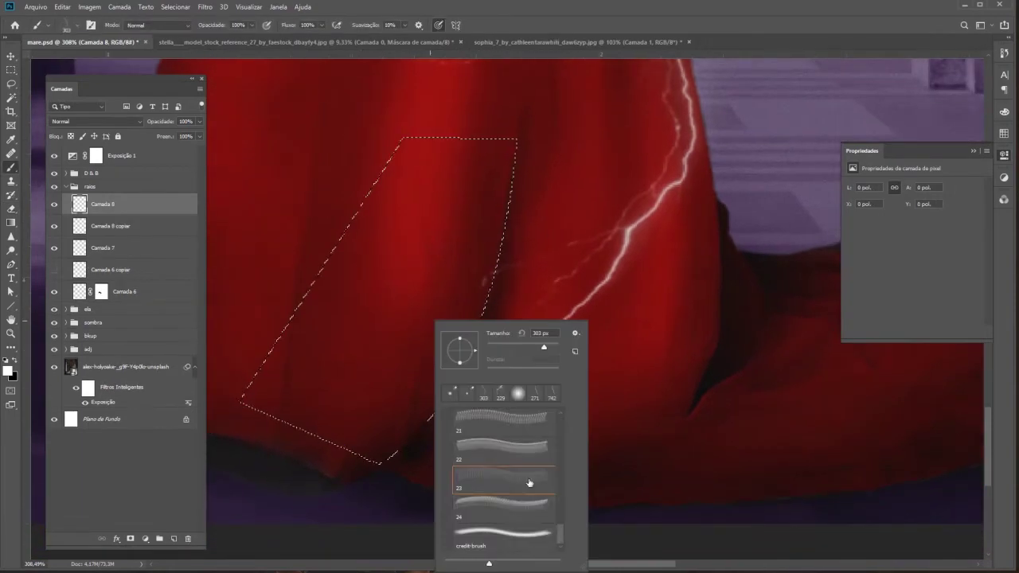
pyautogui.click(510, 422)
pyautogui.moveTo(334, 383)
pyautogui.mouseDown()
pyautogui.moveTo(413, 324)
pyautogui.moveTo(366, 387)
pyautogui.mouseUp()
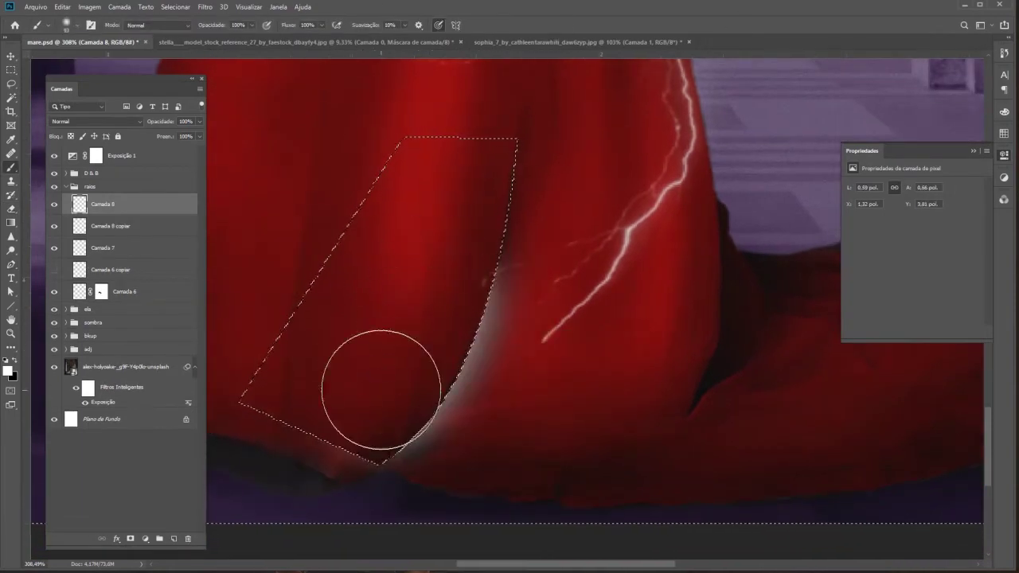
pyautogui.hotkey('ctrl', 'd')
# Shift the fold shading to purple with Hue/Saturation.
pyautogui.press('v')
pyautogui.hotkey('ctrl', 'u')
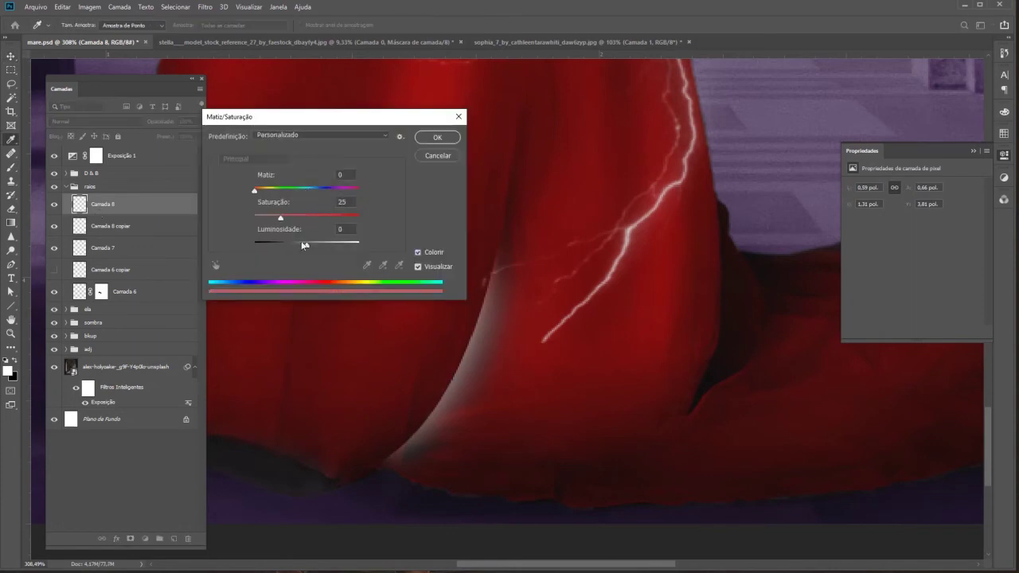
pyautogui.moveTo(318, 192); pyautogui.dragTo(340, 191)
pyautogui.press('Return')
pyautogui.hotkey('ctrl', '0')
# Paint a thin lightning bolt across the purple fold and erase its upper part.
pyautogui.click(174, 539)
pyautogui.press('b')
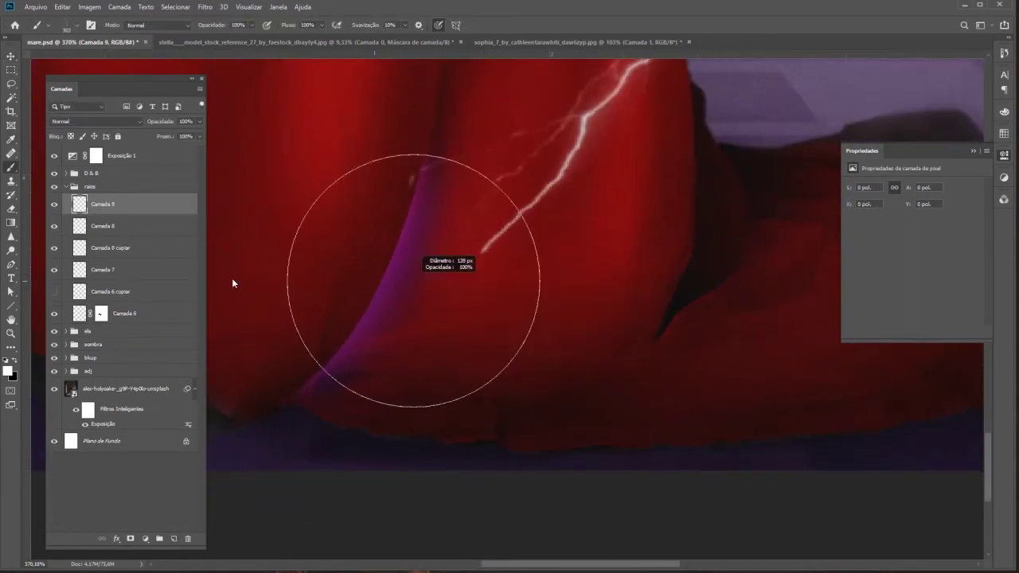
pyautogui.moveTo(345, 211)
pyautogui.mouseDown()
pyautogui.moveTo(386, 390)
pyautogui.moveTo(388, 275)
pyautogui.mouseUp()
pyautogui.press('e')
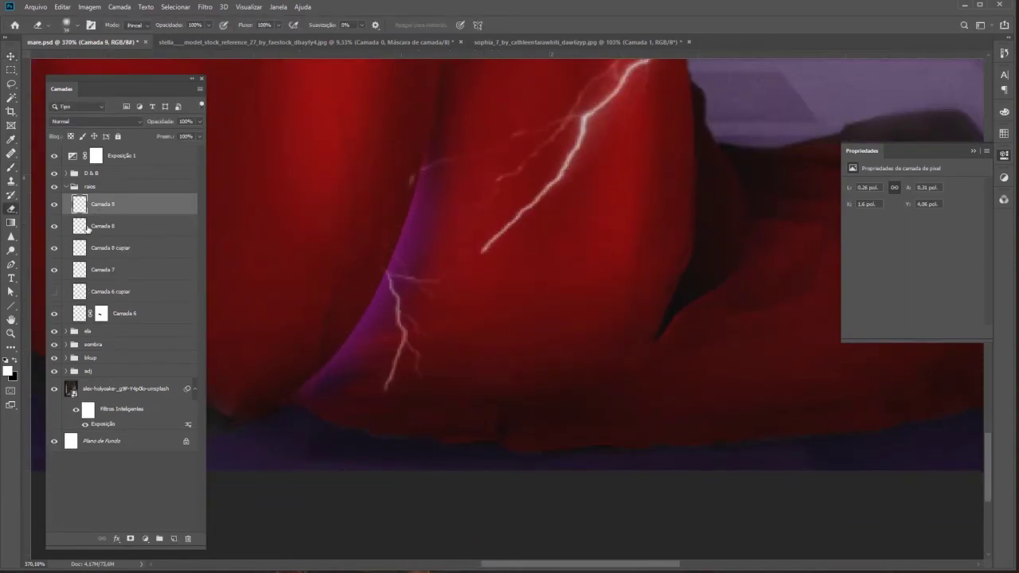
pyautogui.click(120, 227)
pyautogui.scroll(-3, 432, 353)
pyautogui.scroll(3, 409, 217)
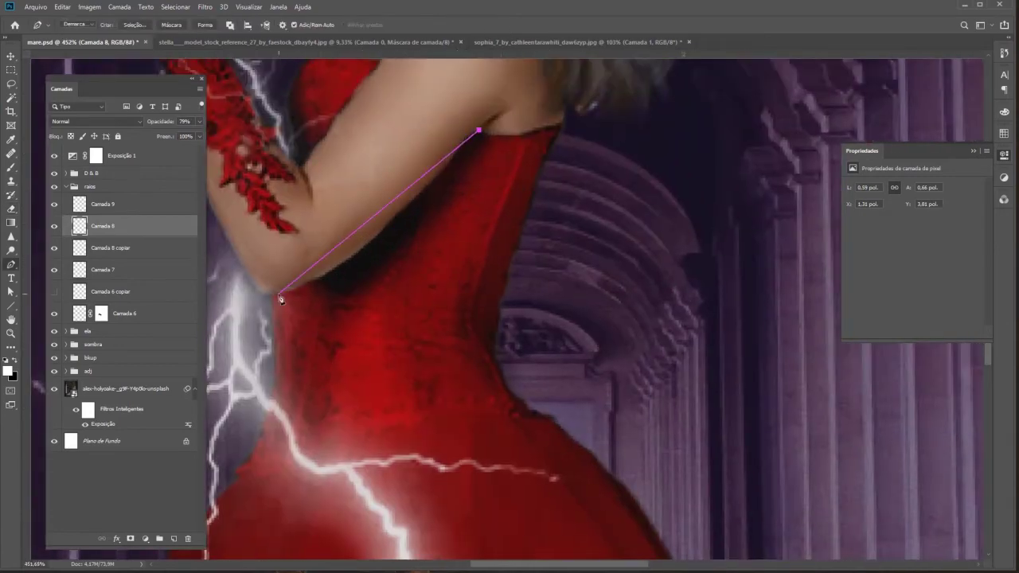
pyautogui.scroll(-3, 494, 129)
pyautogui.scroll(3, 470, 344)
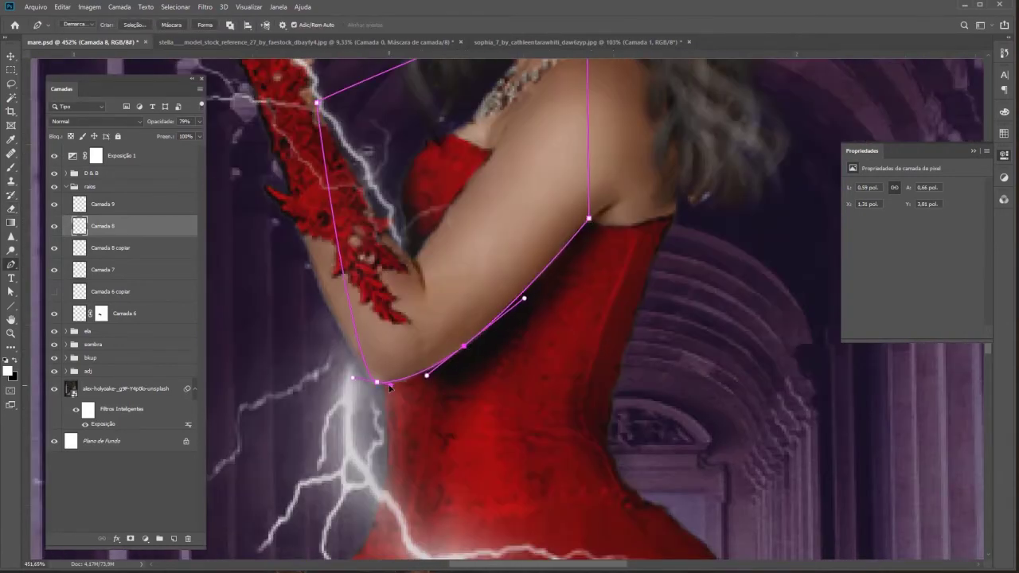
# Create a purple-tinted arm shadow layer from the arm path selection.
pyautogui.hotkey('ctrl', 'Return')
pyautogui.hotkey('ctrl', 'shift', 'alt', 'n')
pyautogui.press('b')
pyautogui.rightClick(485, 239)
pyautogui.press('Escape')
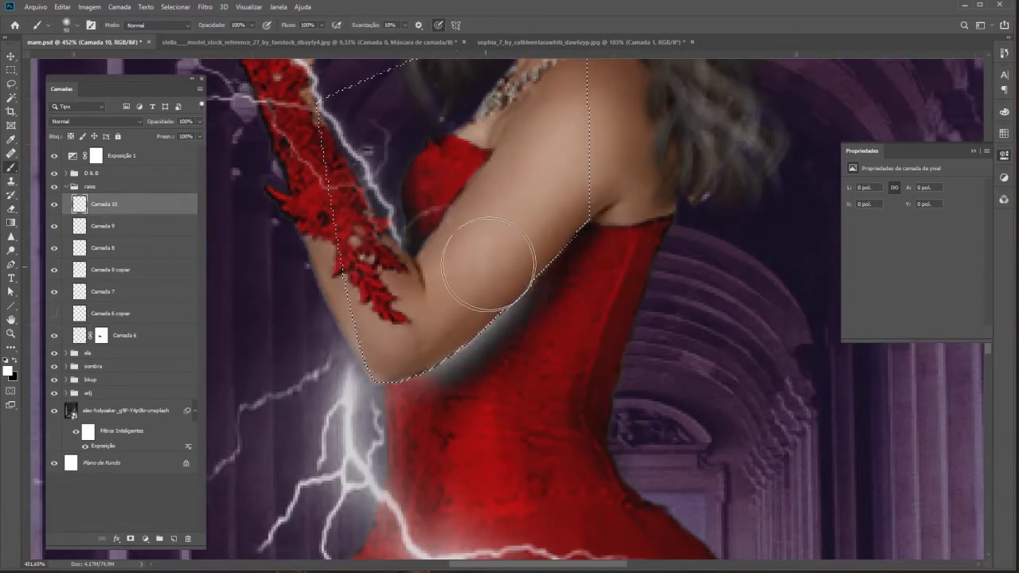
pyautogui.hotkey('ctrl', 'u')
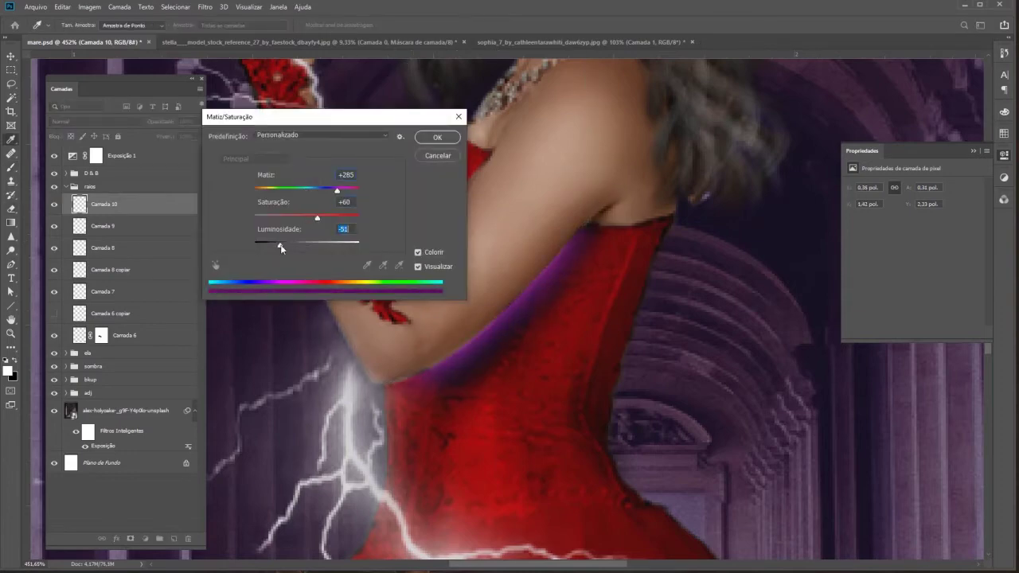
pyautogui.press('Return')
pyautogui.hotkey('ctrl', 'shift', 'alt', 'n')
pyautogui.rightClick(444, 201)
# Shrink, rotate and move the new bodice lightning down toward the waist.
pyautogui.press('Escape')
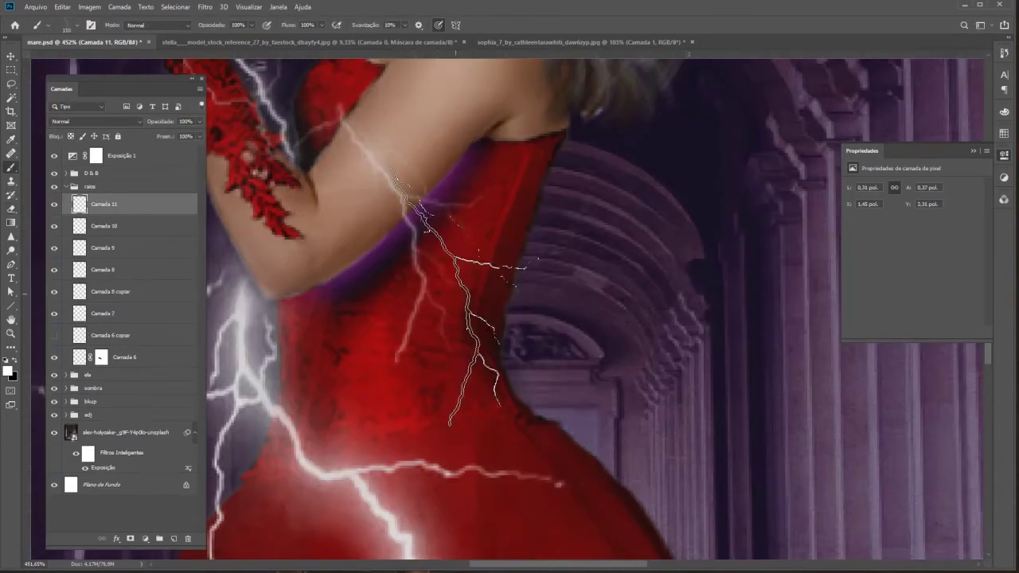
pyautogui.hotkey('ctrl', 't')
pyautogui.moveTo(494, 120); pyautogui.dragTo(462, 159)
pyautogui.moveTo(510, 112); pyautogui.dragTo(414, 135)
pyautogui.press('Return')
pyautogui.press('e')
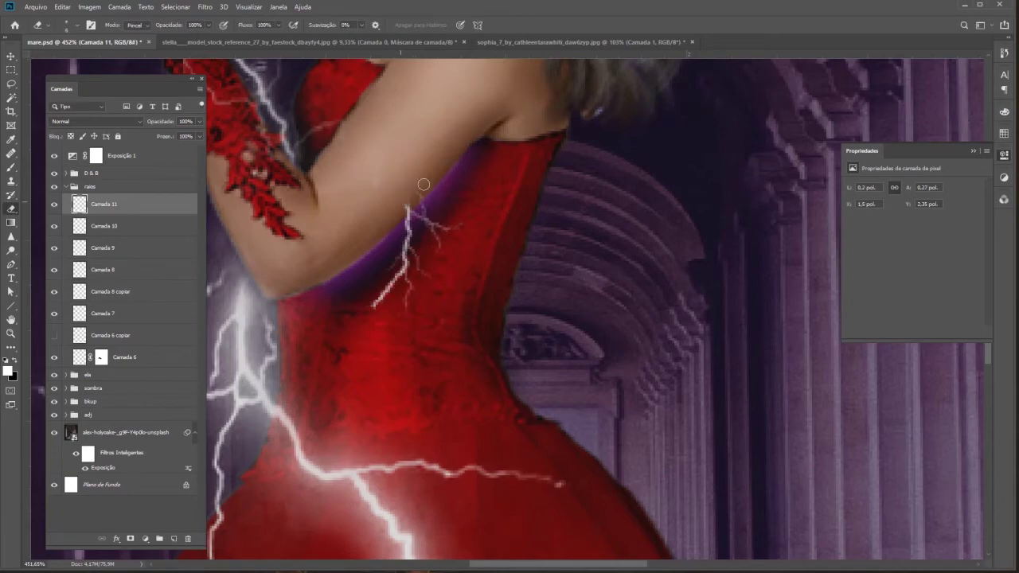
pyautogui.scroll(-8, 423, 184)
pyautogui.scroll(-2, 478, 318)
pyautogui.scroll(3, 359, 405)
# Paste a lightning bolt onto a new layer above Camada 6 copiar.
pyautogui.click(112, 335)
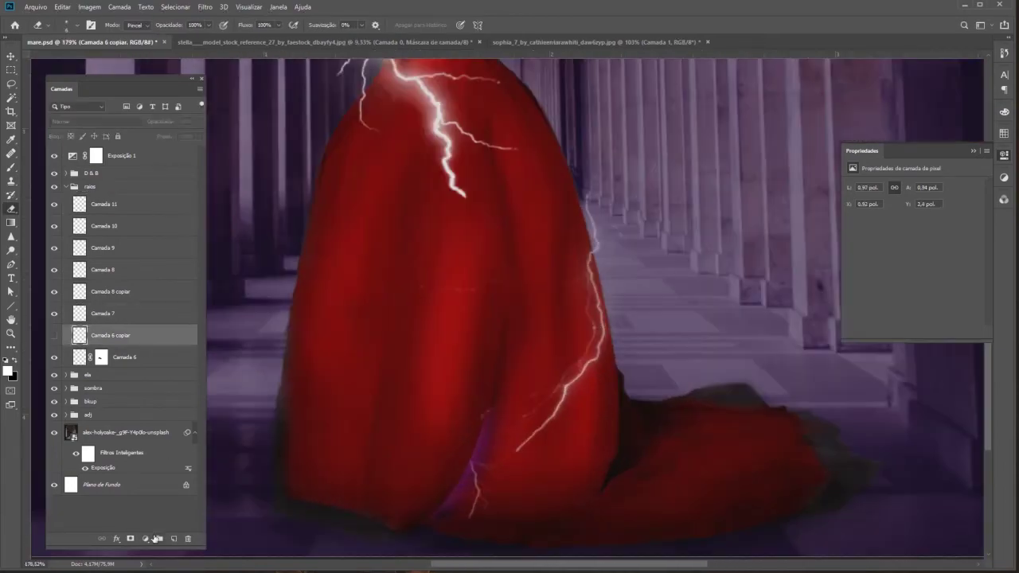
pyautogui.press('b')
pyautogui.rightClick(405, 263)
pyautogui.press('Escape')
pyautogui.hotkey('ctrl', 'shift', 'alt', 'n')
pyautogui.hotkey('ctrl', 'v')
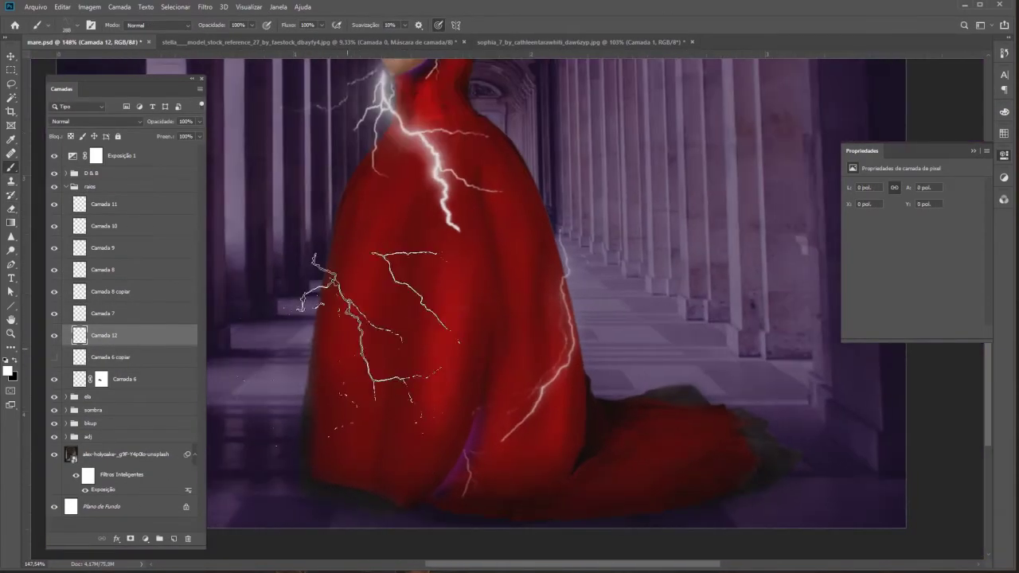
# Warp the pasted lightning to wrap across the lower skirt.
pyautogui.hotkey('ctrl', 't')
pyautogui.rightClick(576, 289)
pyautogui.moveTo(478, 263); pyautogui.dragTo(529, 452)
pyautogui.press('Return')
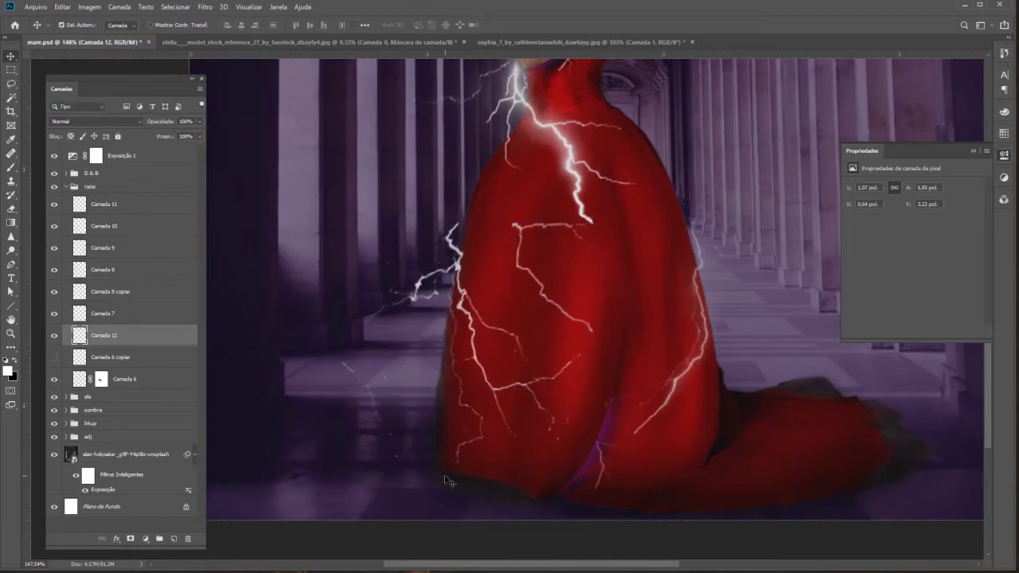
pyautogui.scroll(2, 437, 268)
pyautogui.scroll(-5, 501, 358)
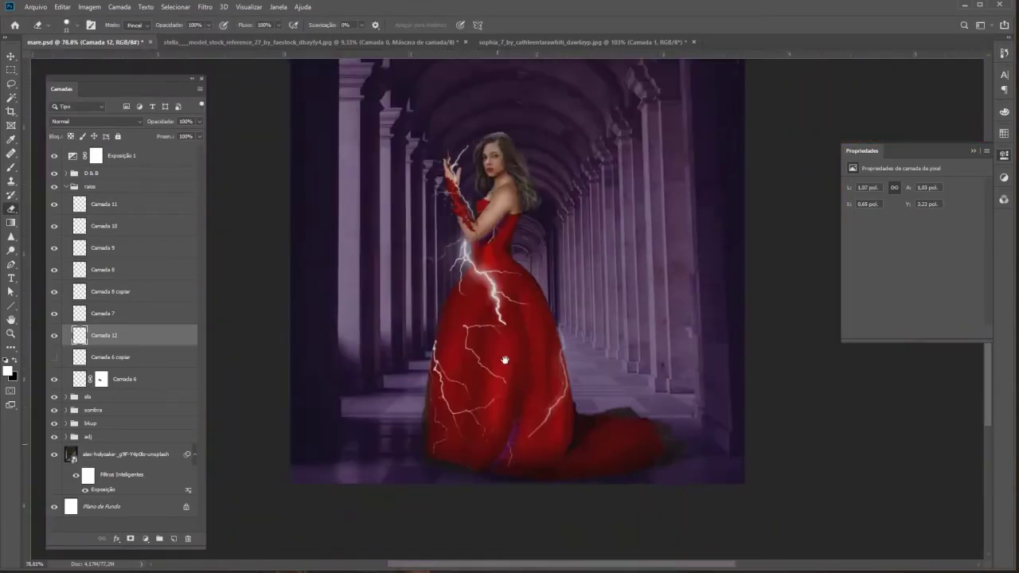
pyautogui.scroll(2, 485, 334)
pyautogui.scroll(2, 397, 327)
# Show Camada 6 copiar, warp it onto the shoulder, and erase its excess.
pyautogui.click(54, 357)
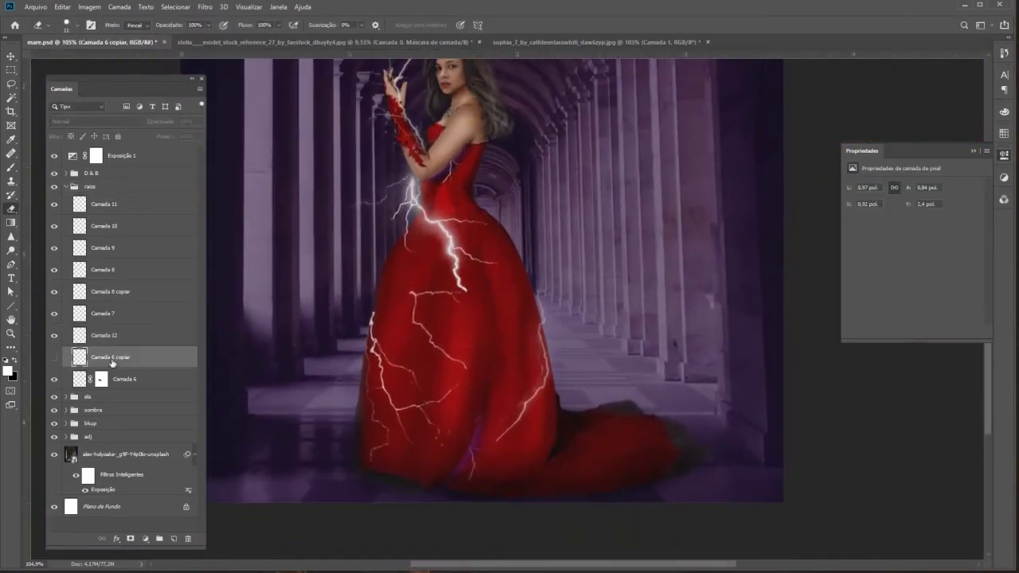
pyautogui.click(120, 357)
pyautogui.hotkey('ctrl', 't')
pyautogui.scroll(2, 603, 317)
pyautogui.moveTo(603, 317); pyautogui.dragTo(513, 285)
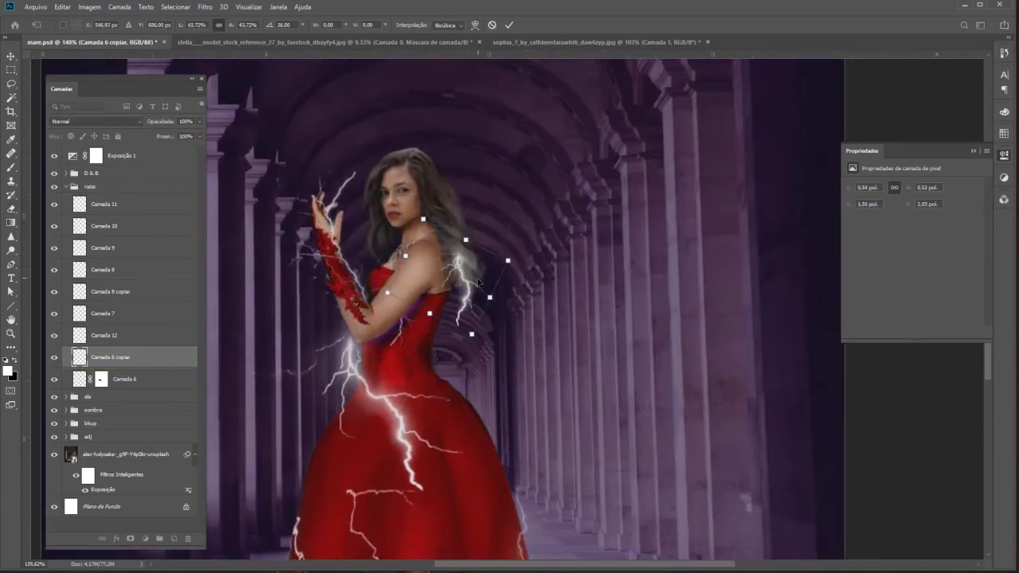
pyautogui.press('Return')
pyautogui.press('e')
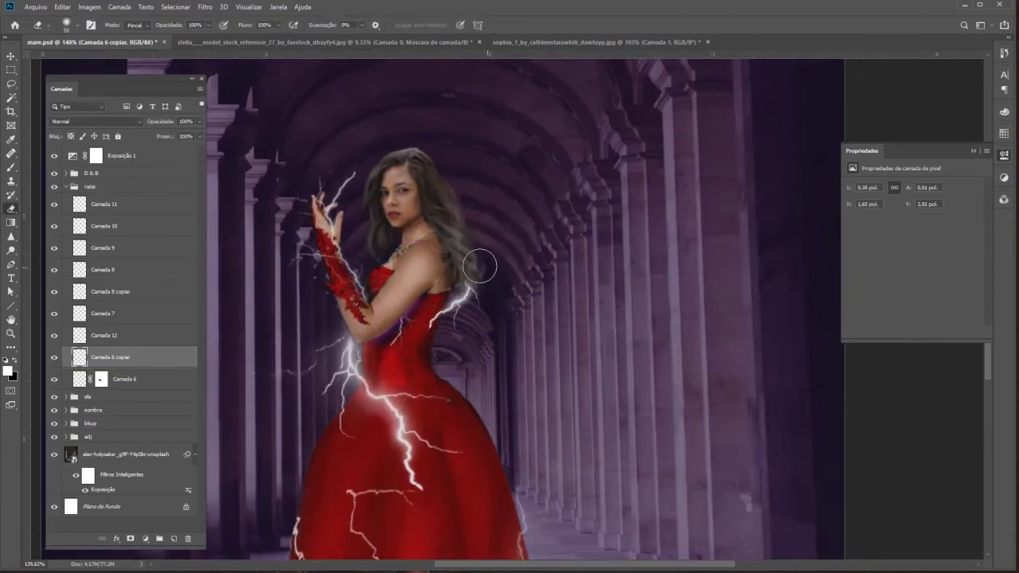
pyautogui.moveTo(462, 303); pyautogui.dragTo(446, 287)
# Set the Outer Glow colour to purple and copy the fx to the Camada 6, 12 and 7 bolts.
pyautogui.click(90, 7)
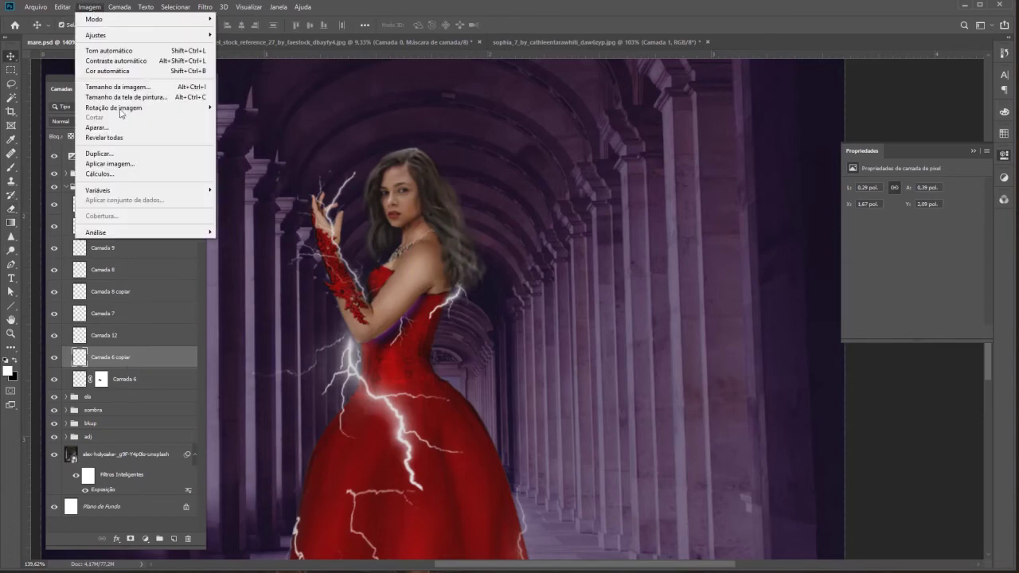
pyautogui.press('Escape')
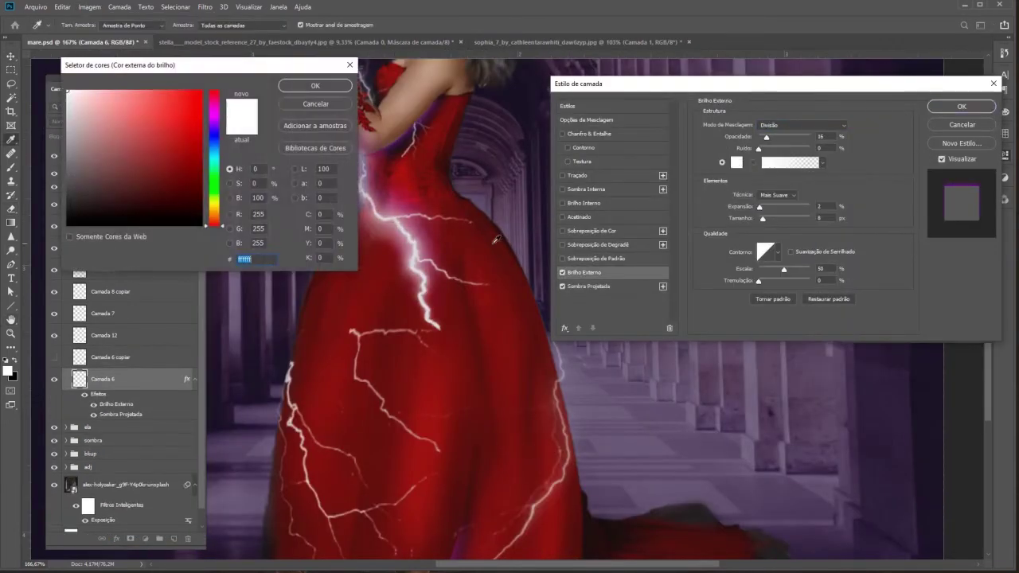
pyautogui.click(736, 162)
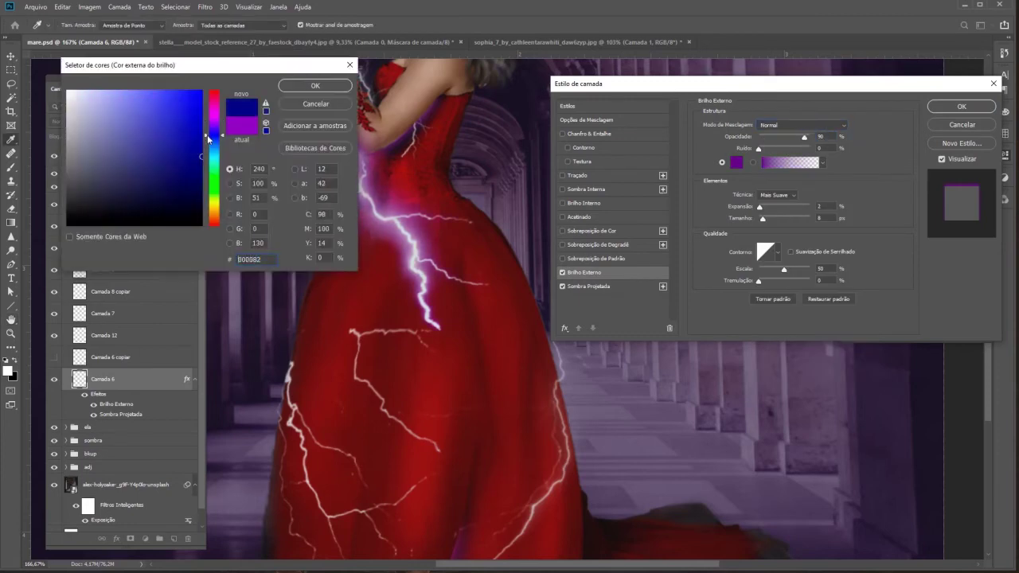
pyautogui.click(306, 86)
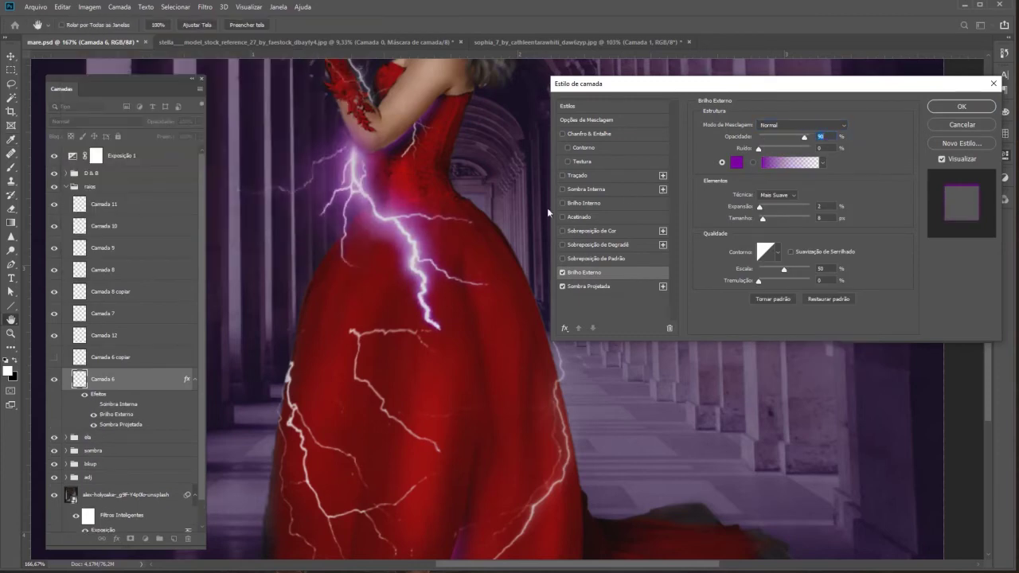
pyautogui.moveTo(92, 351); pyautogui.dragTo(102, 410)
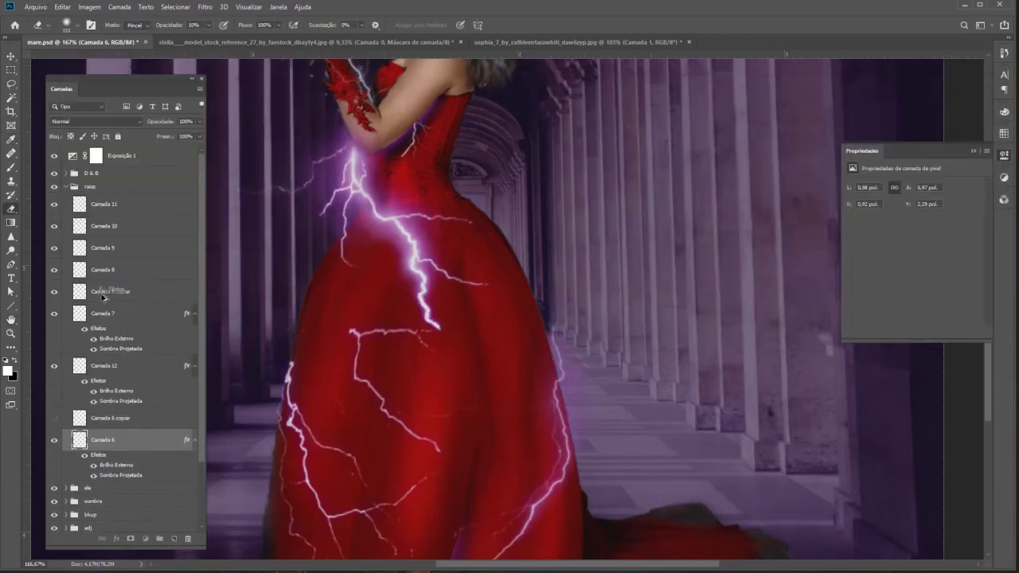
# Undo and redo the copied glow effects to restore them on the lightning layers.
pyautogui.hotkey('ctrl', 'z')
pyautogui.hotkey('ctrl', 'z')
pyautogui.hotkey('ctrl', 'z')
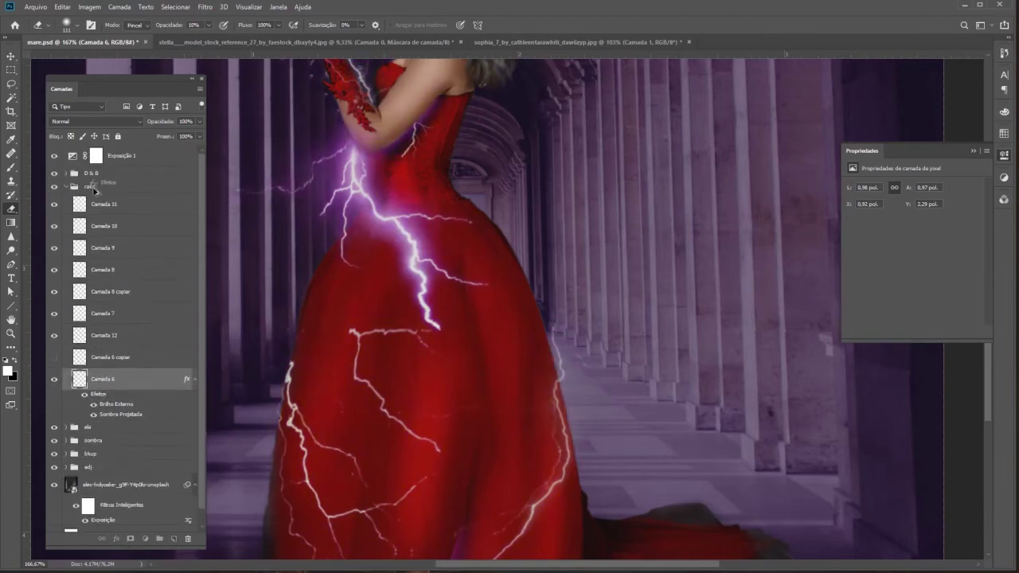
pyautogui.hotkey('ctrl', 'z')
pyautogui.hotkey('ctrl', 'z')
pyautogui.hotkey('ctrl', 'shift', 'z')
pyautogui.hotkey('ctrl', 'shift', 'z')
pyautogui.hotkey('ctrl', 'shift', 'z')
pyautogui.hotkey('ctrl', 'shift', 'z')
pyautogui.hotkey('ctrl', 'shift', 'z')
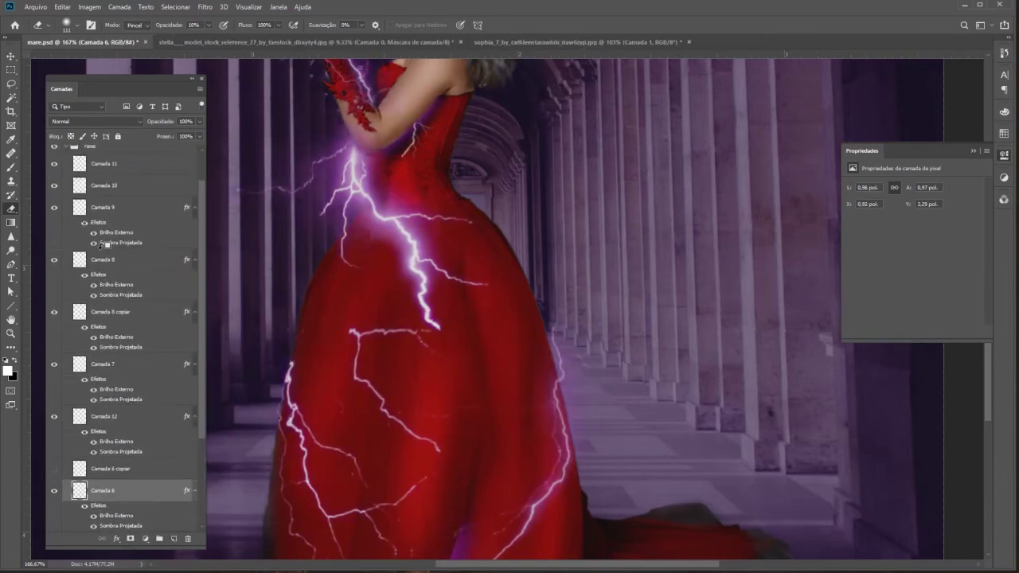
pyautogui.hotkey('ctrl', 'shift', 'z')
pyautogui.hotkey('ctrl', 'shift', 'z')
pyautogui.hotkey('ctrl', 'shift', 'z')
pyautogui.hotkey('ctrl', 'shift', 'z')
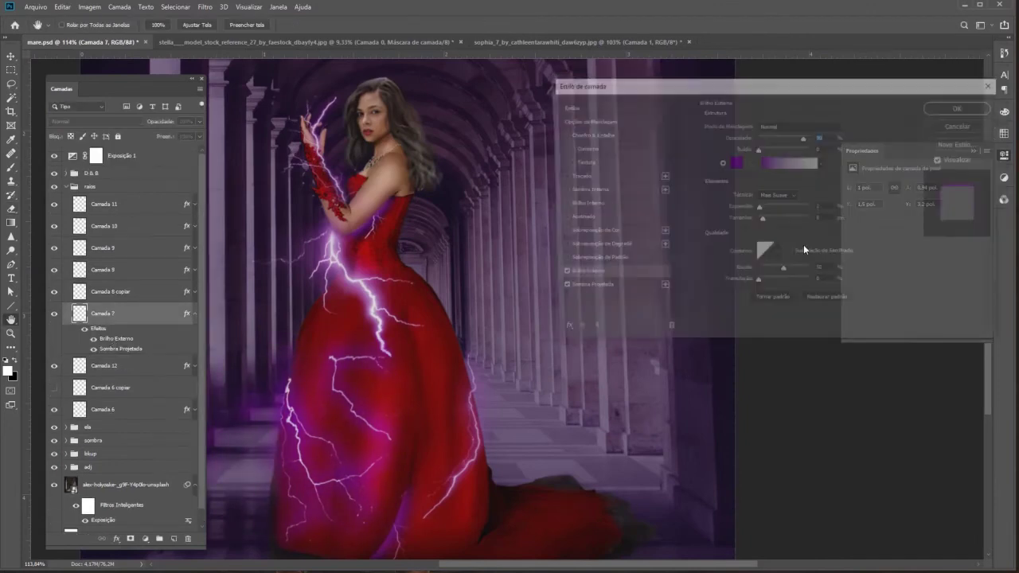
# Tighten the Outer Glow to spread 2 and adjust Drop Shadow spread and size.
pyautogui.moveTo(765, 217); pyautogui.dragTo(757, 207)
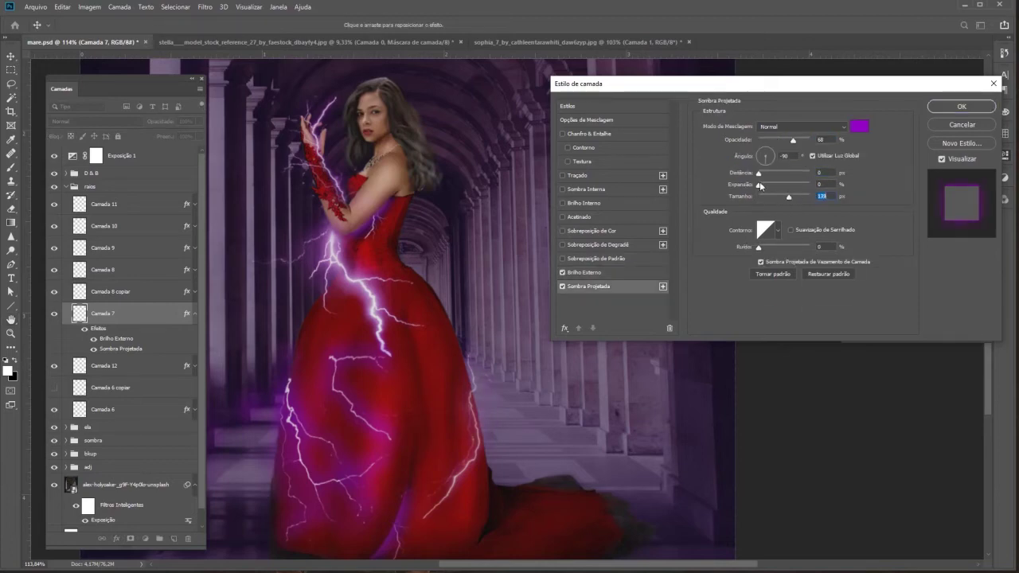
pyautogui.click(759, 184)
pyautogui.moveTo(759, 185); pyautogui.dragTo(761, 184)
pyautogui.moveTo(789, 196)
pyautogui.mouseDown()
pyautogui.moveTo(763, 184)
pyautogui.moveTo(773, 195)
pyautogui.mouseUp()
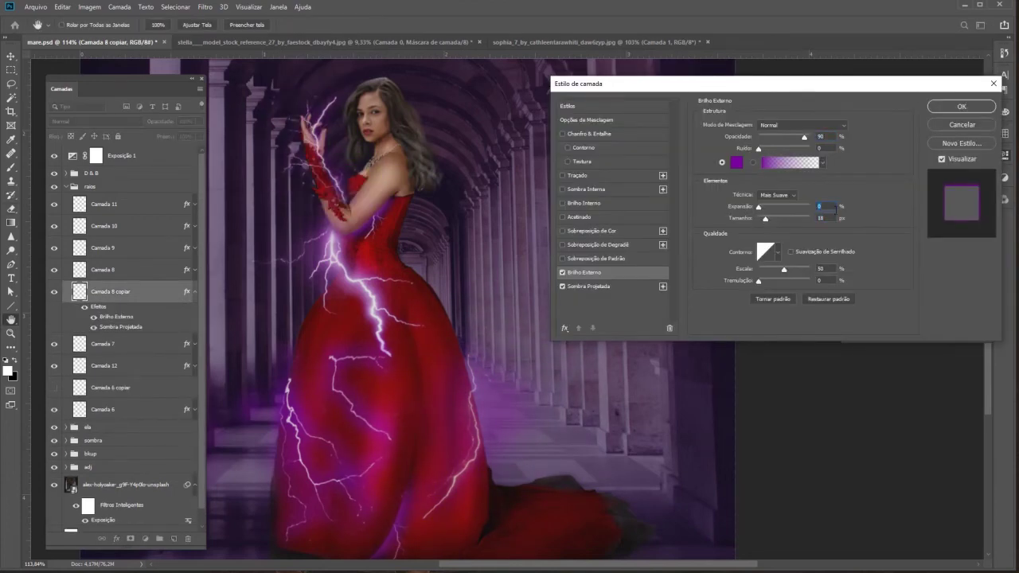
pyautogui.press('Up')
pyautogui.press('Up')
pyautogui.click(589, 287)
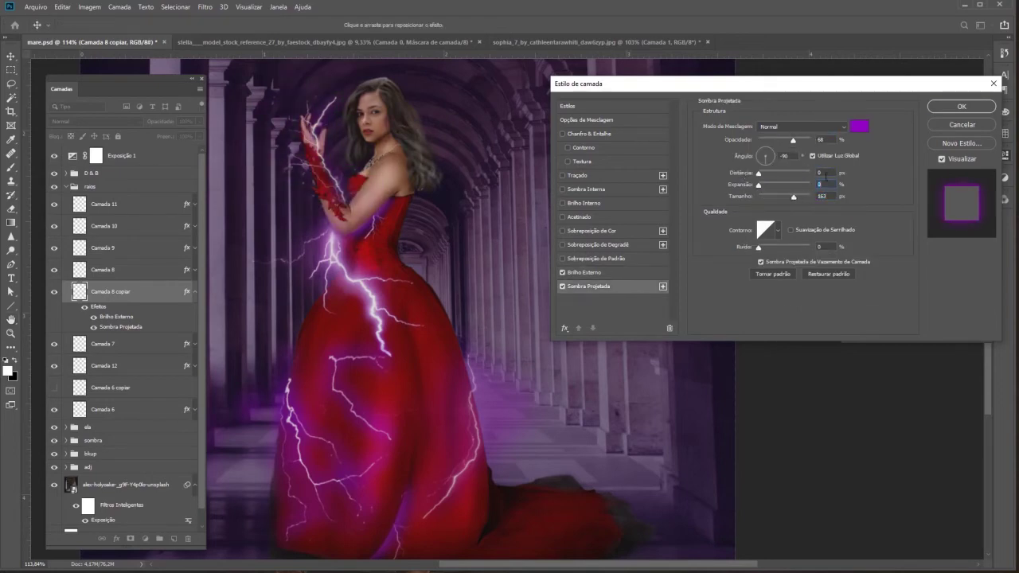
pyautogui.click(947, 105)
# Edit Camada 9's layer style, then select the shoulder bolt layer Camada 6 copiar.
pyautogui.press('e')
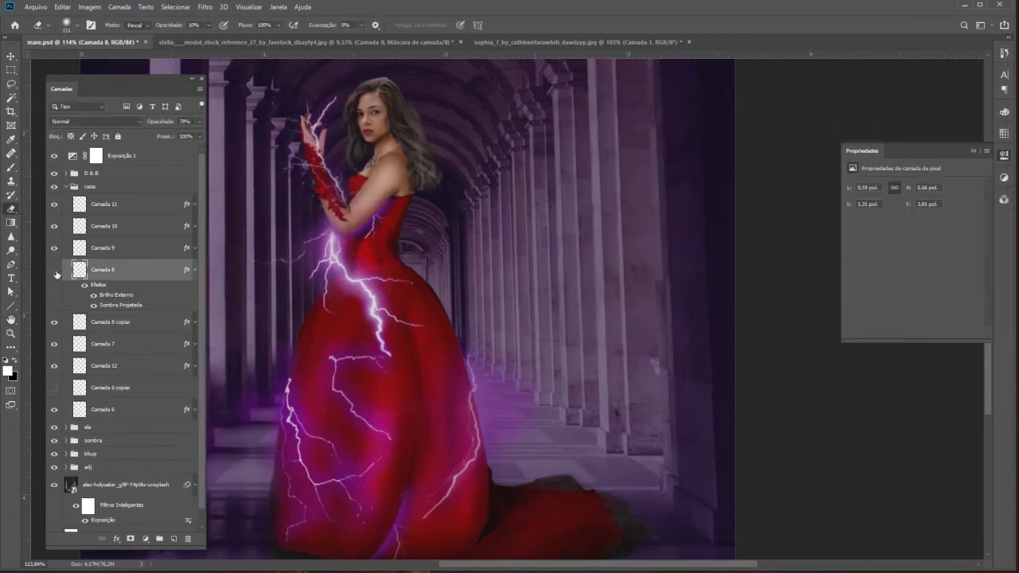
pyautogui.scroll(-1, 186, 540)
pyautogui.doubleClick(186, 232)
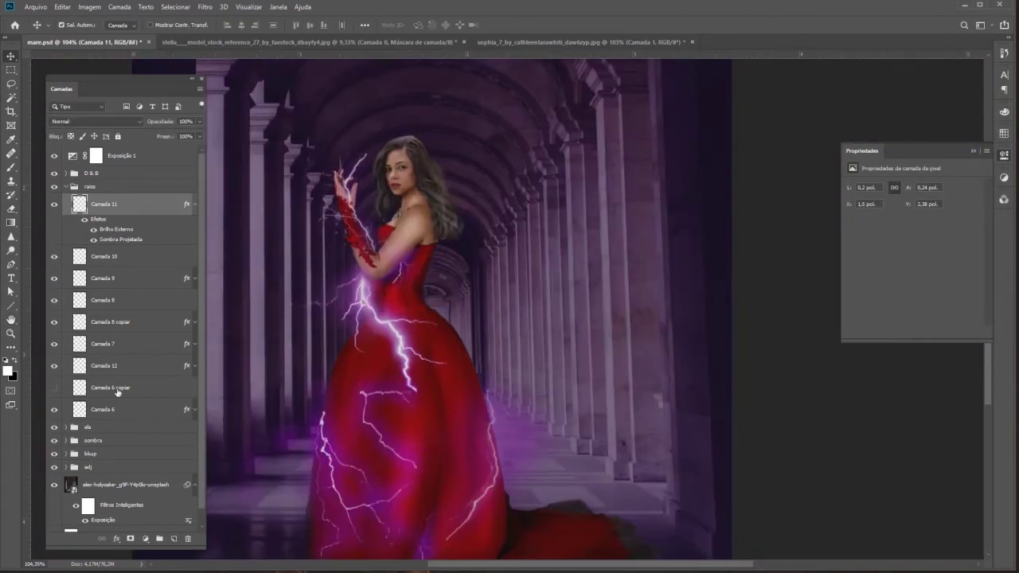
pyautogui.click(159, 388)
pyautogui.click(195, 388)
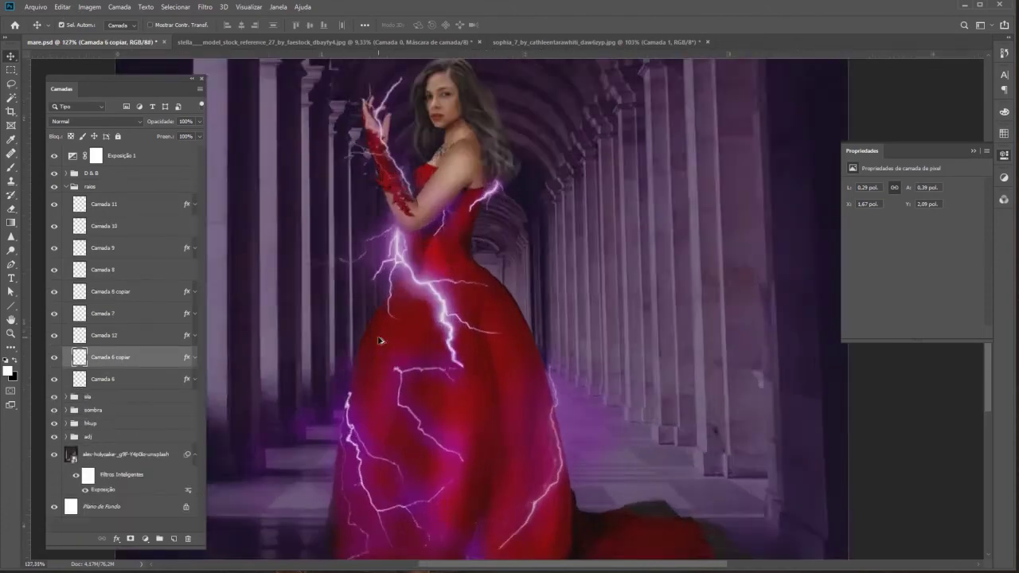
# Choose a big soft brush preset.
pyautogui.scroll(5, 485, 398)
pyautogui.scroll(-2, 486, 398)
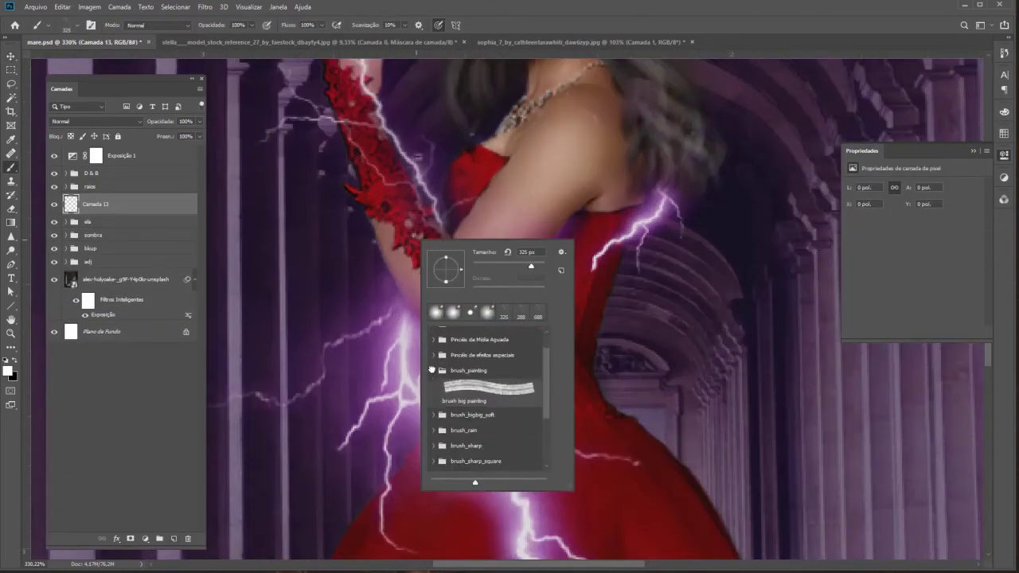
pyautogui.doubleClick(487, 387)
pyautogui.scroll(5, 486, 199)
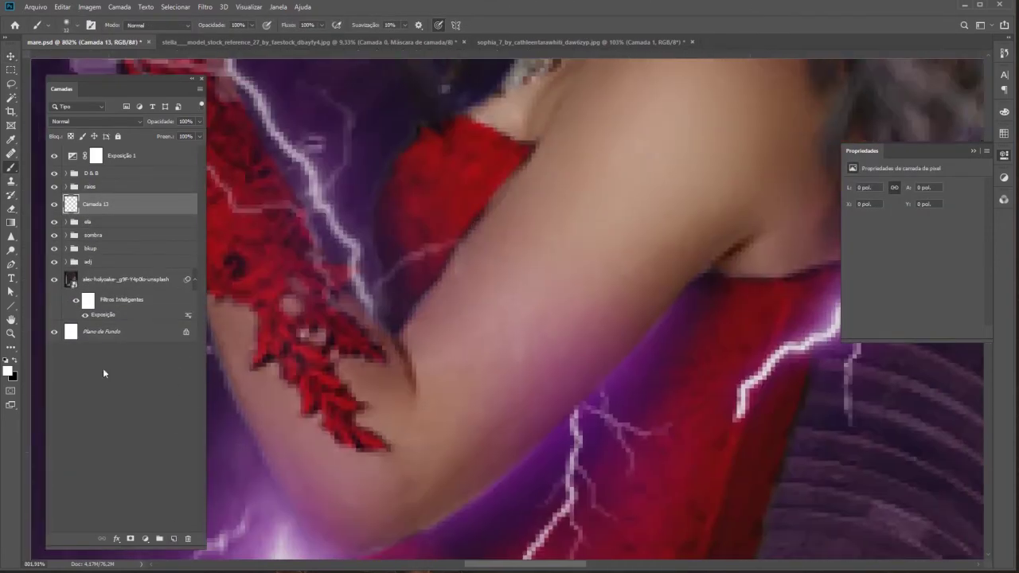
pyautogui.rightClick(390, 339)
pyautogui.press('Escape')
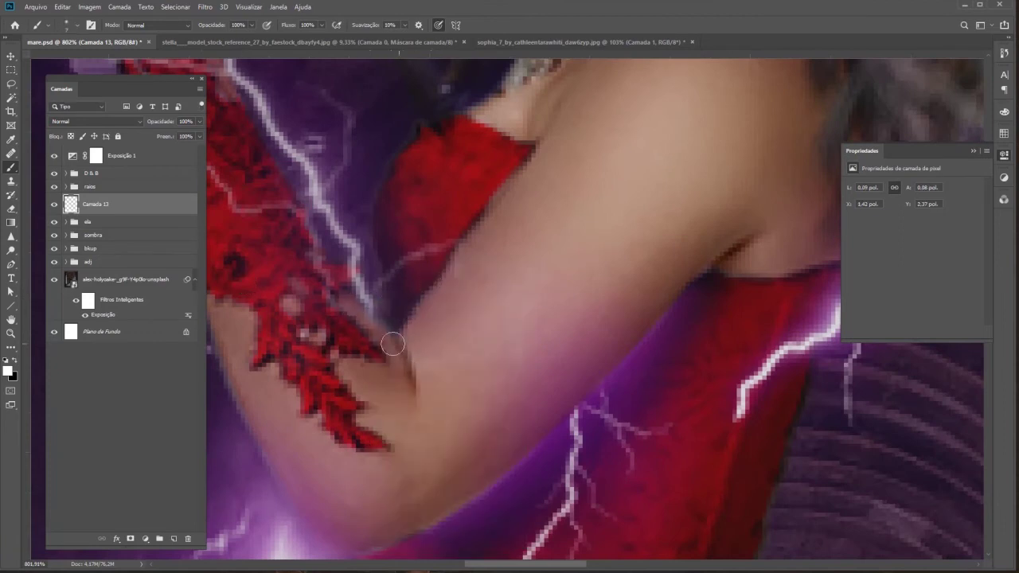
pyautogui.rightClick(403, 382)
pyautogui.click(443, 406)
pyautogui.doubleClick(444, 446)
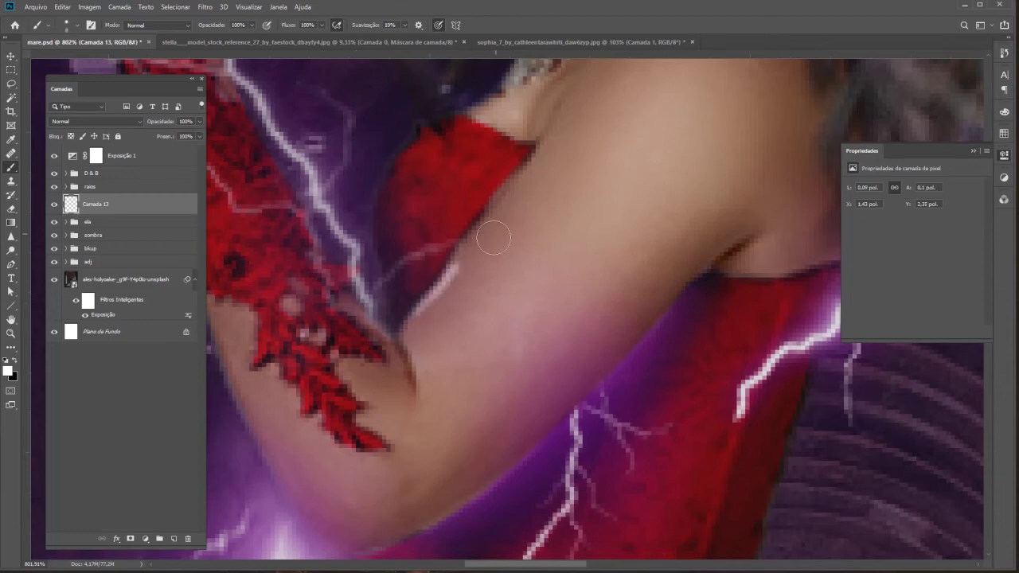
# Colourise the Camada 13 glow violet (Hue 283, Saturation 25) and cancel the stray filter dialog.
pyautogui.moveTo(403, 328); pyautogui.dragTo(375, 367)
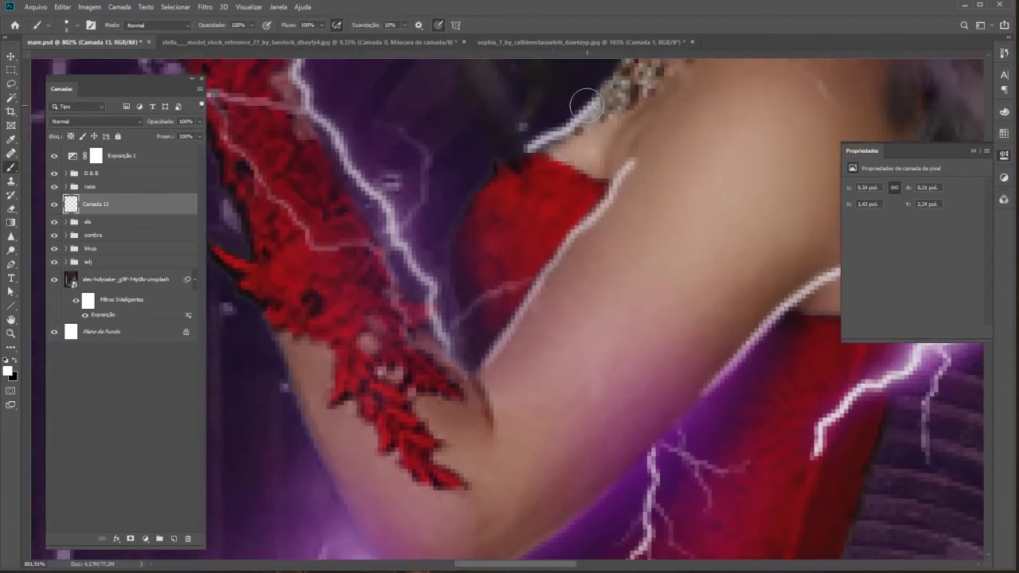
pyautogui.moveTo(505, 188); pyautogui.dragTo(504, 291)
pyautogui.scroll(5, 501, 271)
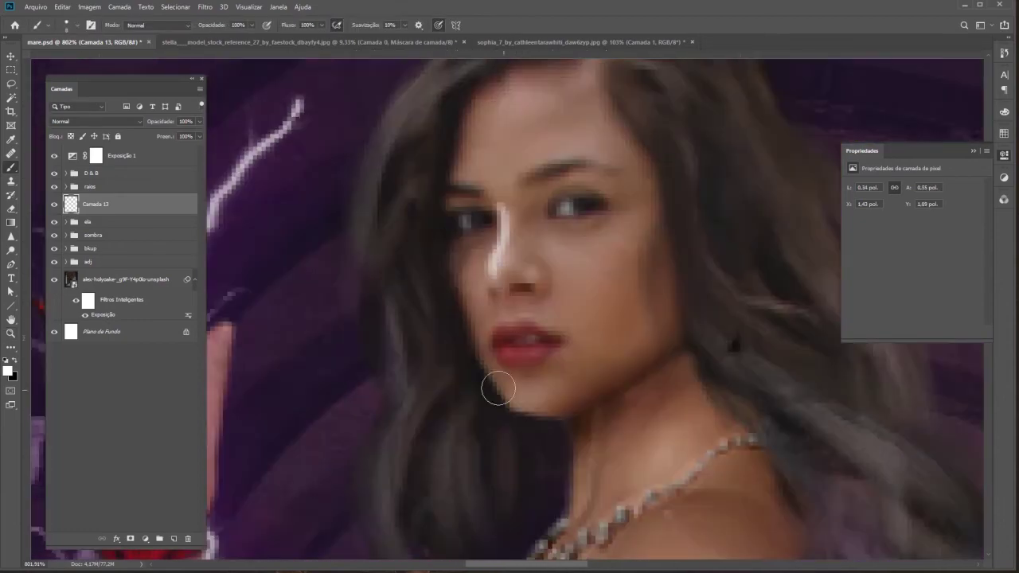
pyautogui.hscroll(-5, 458, 271)
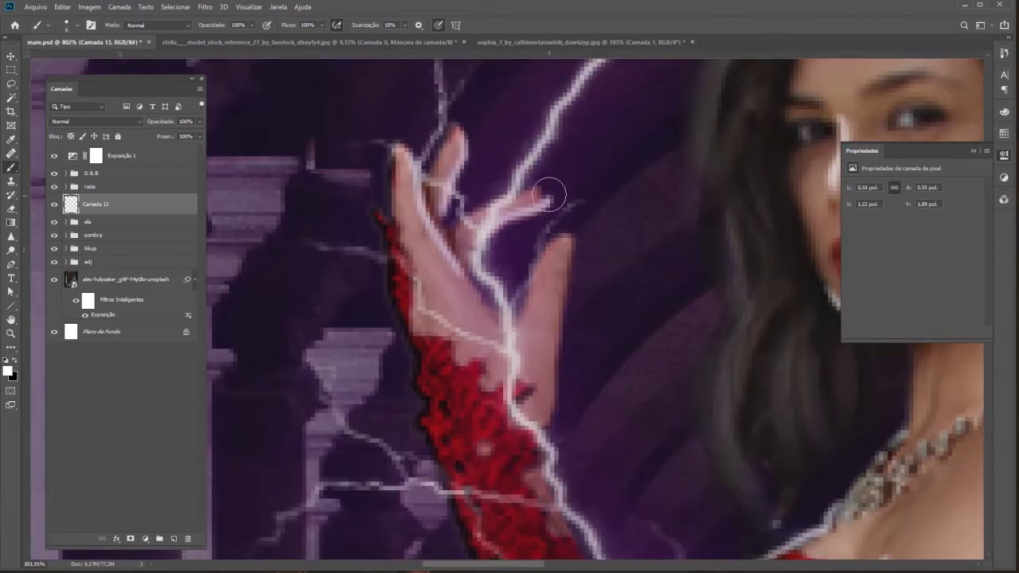
pyautogui.scroll(-5, 439, 412)
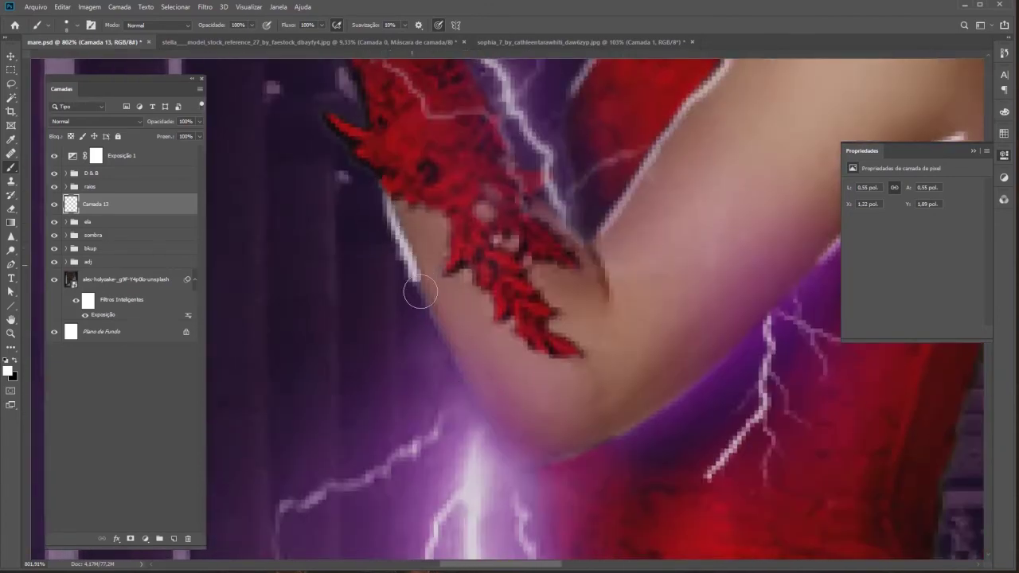
pyautogui.scroll(-5, 421, 293)
pyautogui.hscroll(-3, 471, 298)
pyautogui.scroll(-10, 579, 196)
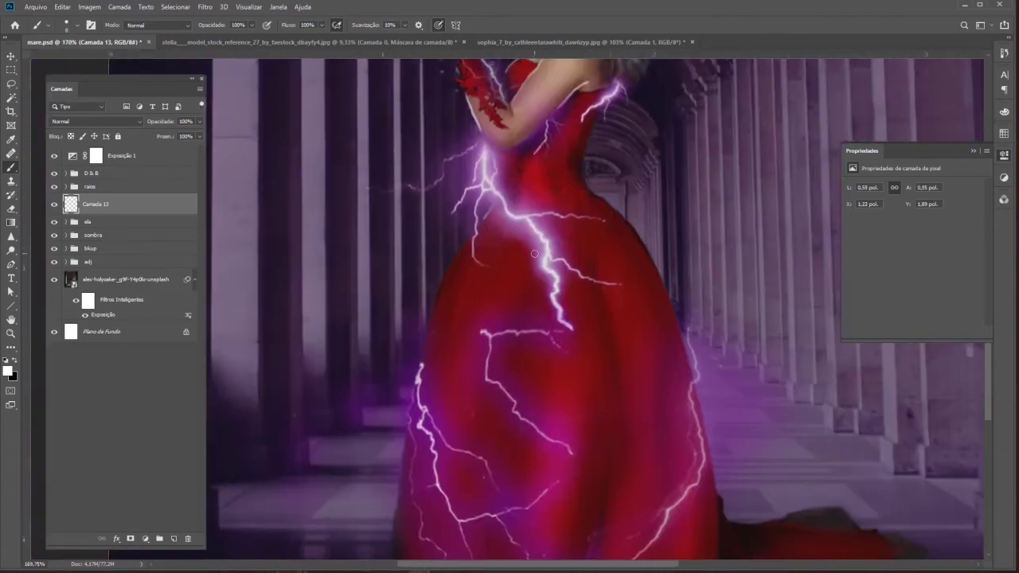
pyautogui.scroll(-3, 422, 360)
pyautogui.hscroll(2, 447, 414)
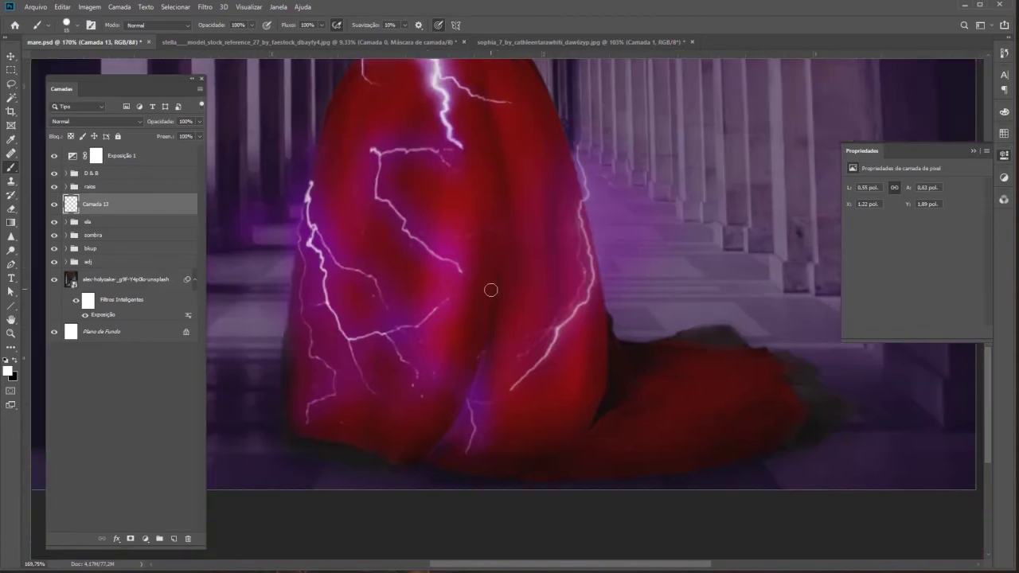
pyautogui.scroll(-5, 600, 275)
pyautogui.scroll(6, 659, 204)
pyautogui.hotkey('ctrl', 'u')
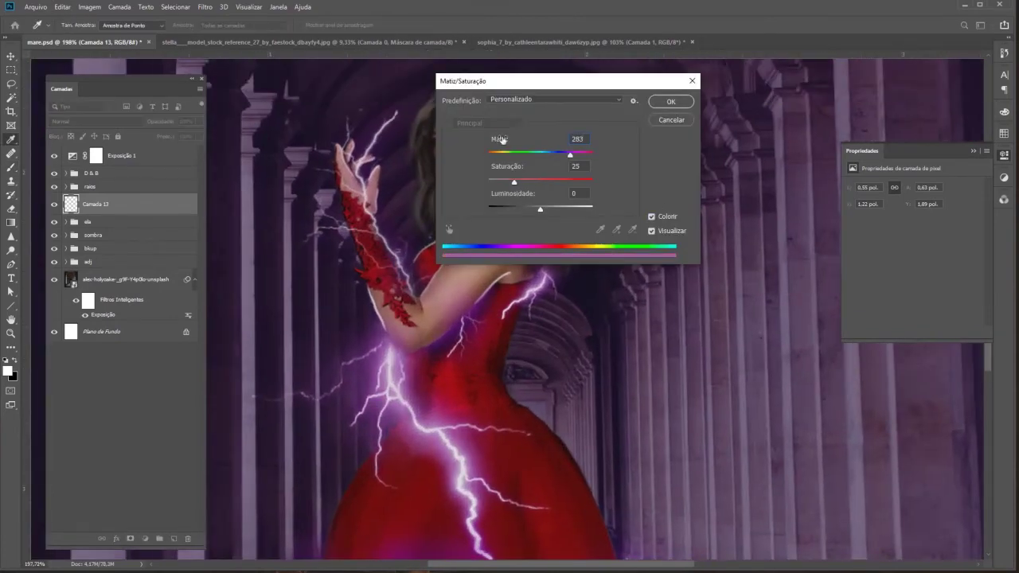
pyautogui.click(205, 6)
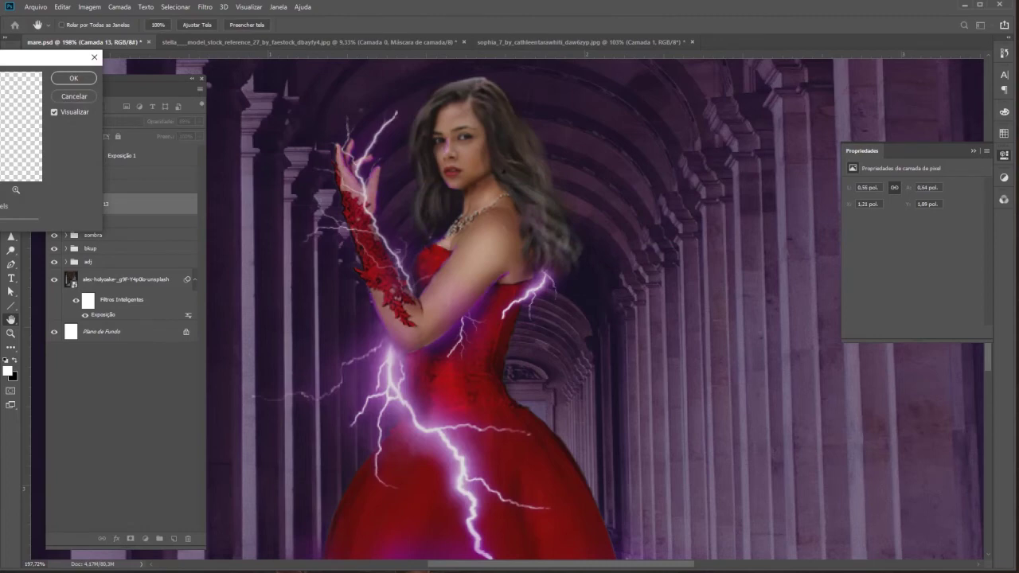
pyautogui.click(70, 79)
pyautogui.scroll(-3, 367, 313)
pyautogui.scroll(-3, 533, 325)
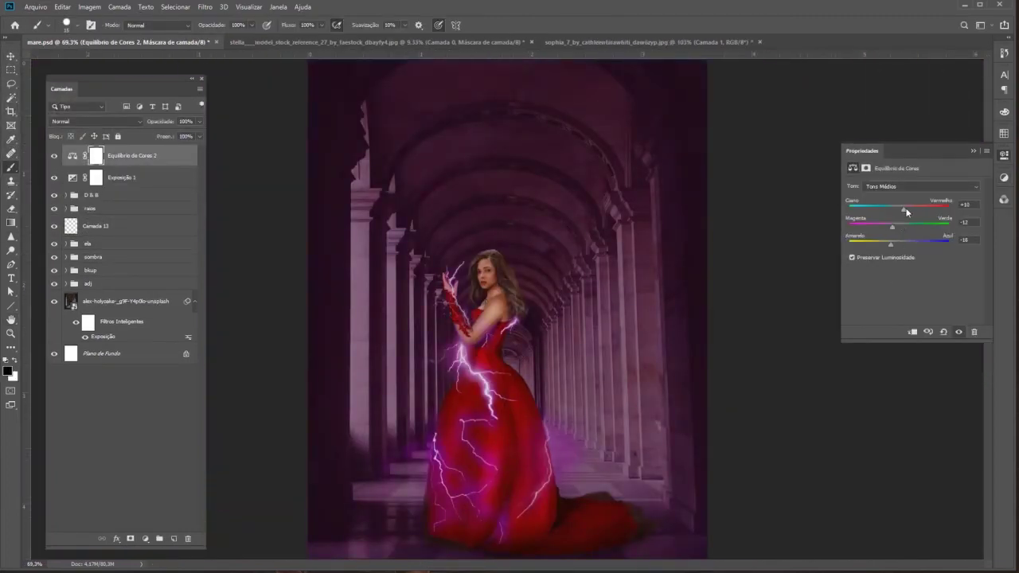
# Move Equilíbrio de Cores 2 into the ela group and set the group to Normal blending.
pyautogui.moveTo(135, 155)
pyautogui.mouseDown()
pyautogui.moveTo(152, 243)
pyautogui.moveTo(144, 307)
pyautogui.moveTo(138, 211)
pyautogui.moveTo(138, 228)
pyautogui.mouseUp()
pyautogui.click(120, 221)
pyautogui.click(96, 121)
pyautogui.click(72, 135)
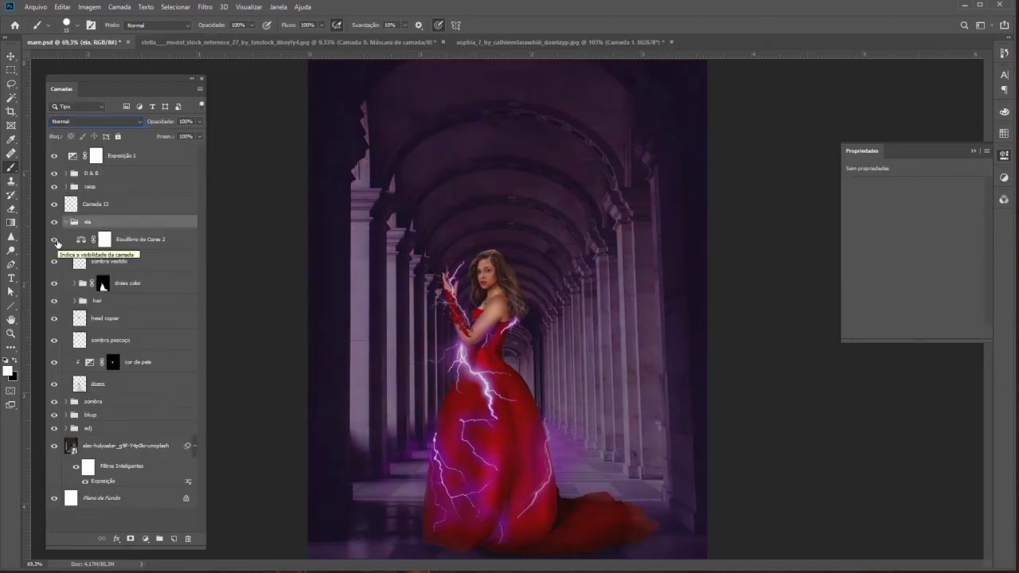
pyautogui.click(135, 239)
pyautogui.hotkey('ctrl', '-')
# Add a Vermelho Photo Filter at 77% density to the woman.
pyautogui.click(1004, 176)
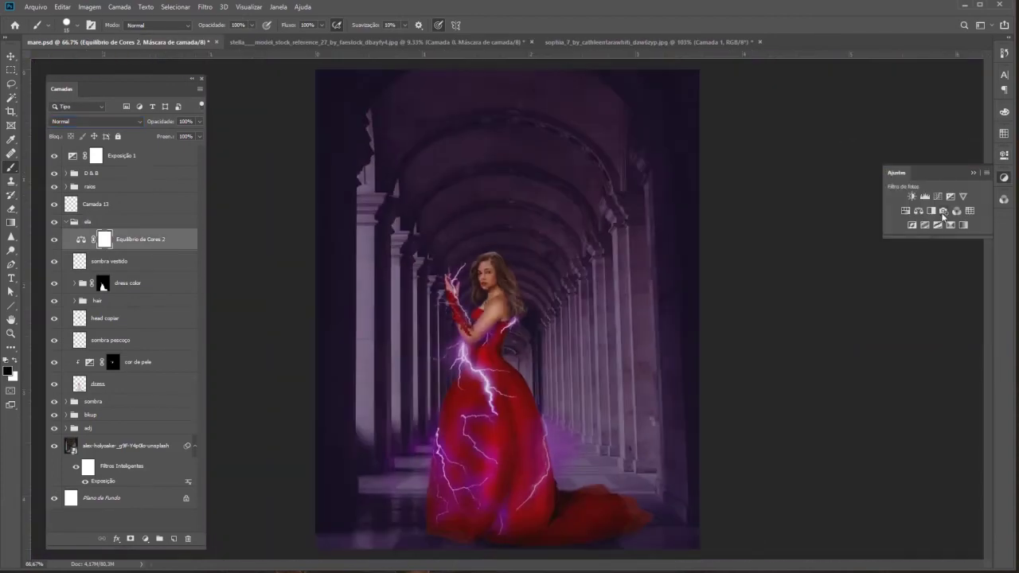
pyautogui.click(944, 211)
pyautogui.click(927, 184)
pyautogui.click(907, 236)
pyautogui.moveTo(878, 229); pyautogui.dragTo(947, 230)
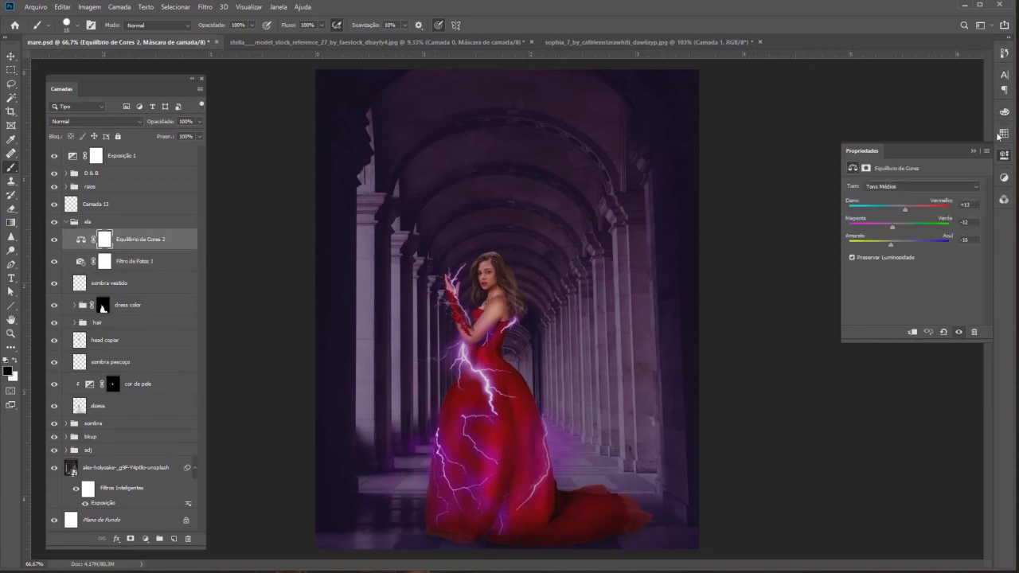
# Add a Curves adjustment set to the Azul (blue) channel.
pyautogui.click(1004, 177)
pyautogui.click(939, 199)
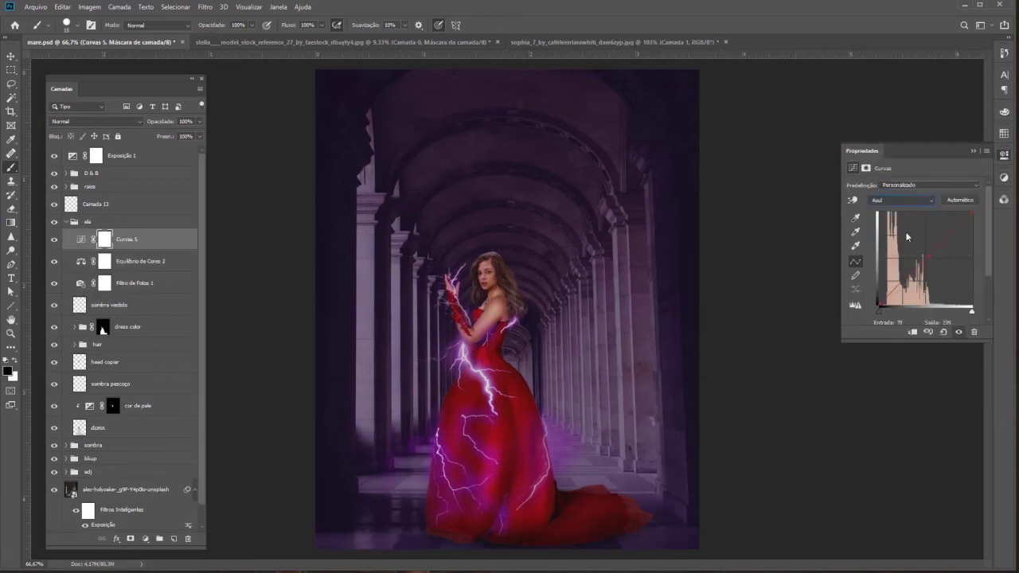
pyautogui.scroll(2, 514, 292)
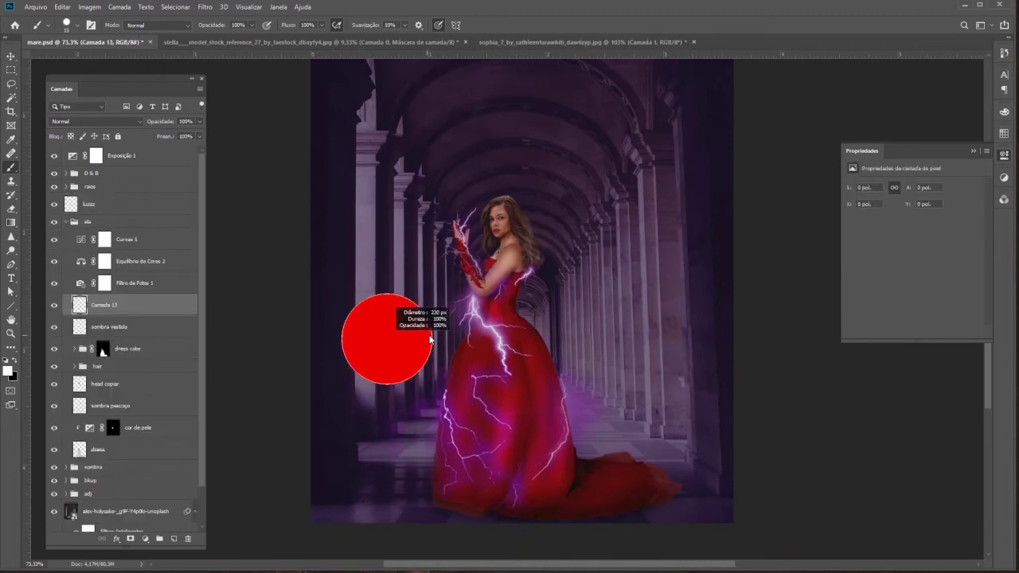
# Paint soft black shading at 20% on the lower dress, clipped, faded to 29% opacity.
pyautogui.rightClick(466, 322)
pyautogui.doubleClick(510, 482)
pyautogui.press('x')
pyautogui.press('2')
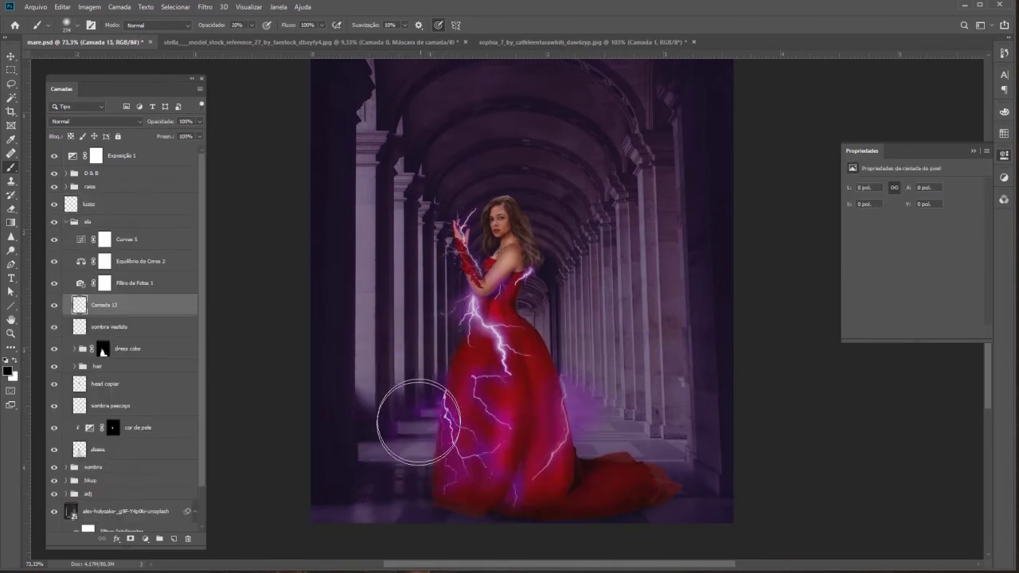
pyautogui.moveTo(418, 422)
pyautogui.mouseDown()
pyautogui.moveTo(564, 325)
pyautogui.moveTo(573, 446)
pyautogui.mouseUp()
pyautogui.moveTo(112, 305); pyautogui.dragTo(112, 410)
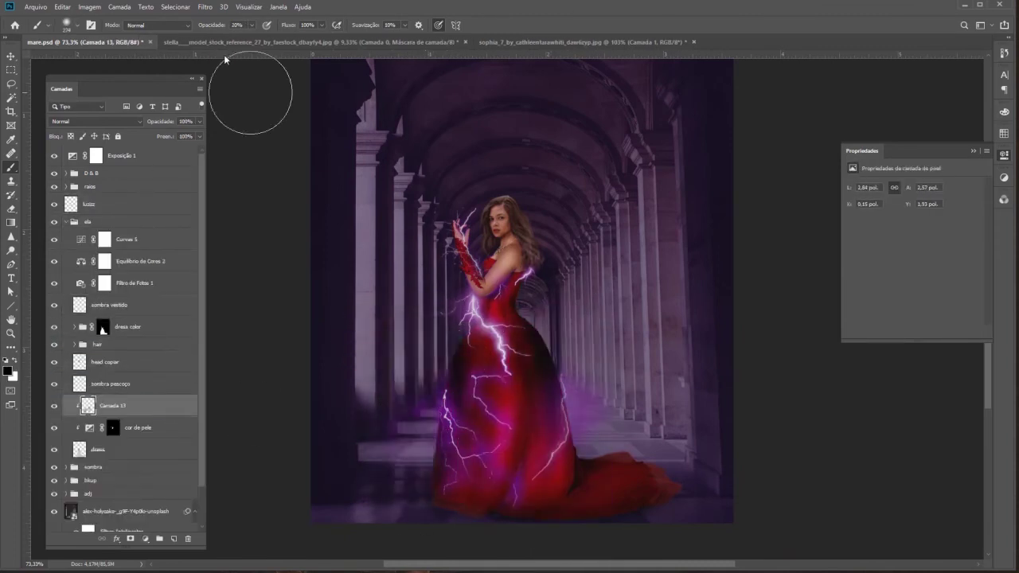
pyautogui.moveTo(159, 121)
pyautogui.mouseDown()
pyautogui.moveTo(128, 123)
pyautogui.moveTo(139, 124)
pyautogui.mouseUp()
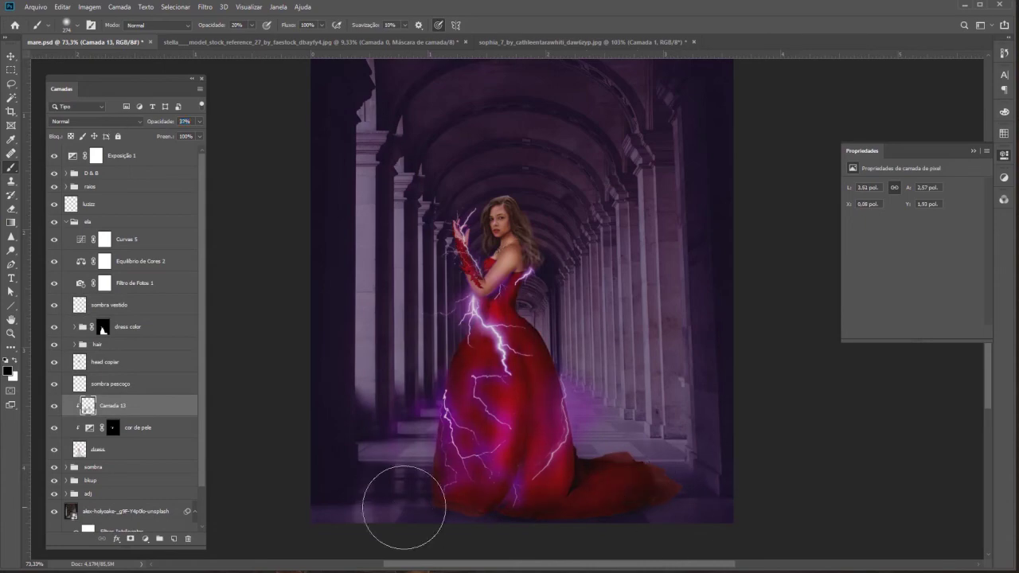
# Add a new empty layer above the hair and recentre the composition view.
pyautogui.click(120, 344)
pyautogui.click(173, 539)
pyautogui.press('z')
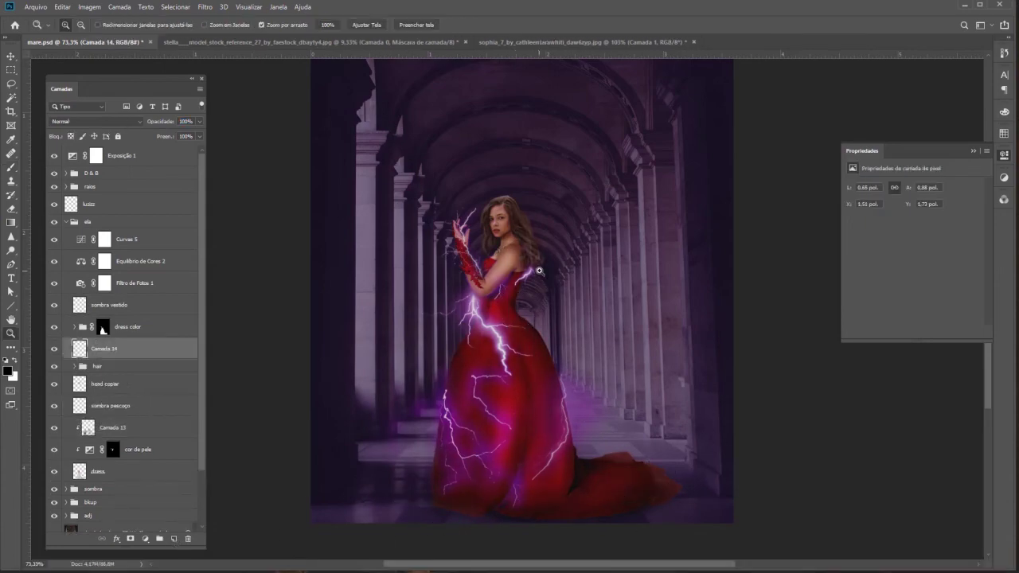
pyautogui.press('b')
pyautogui.scroll(3, 539, 271)
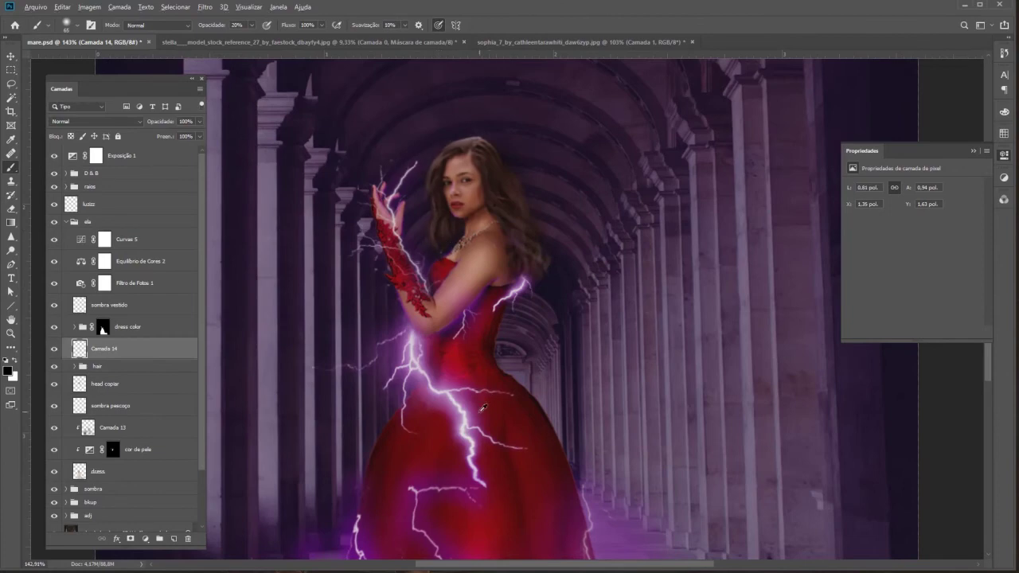
pyautogui.scroll(-3, 444, 237)
pyautogui.moveTo(417, 198); pyautogui.dragTo(471, 336)
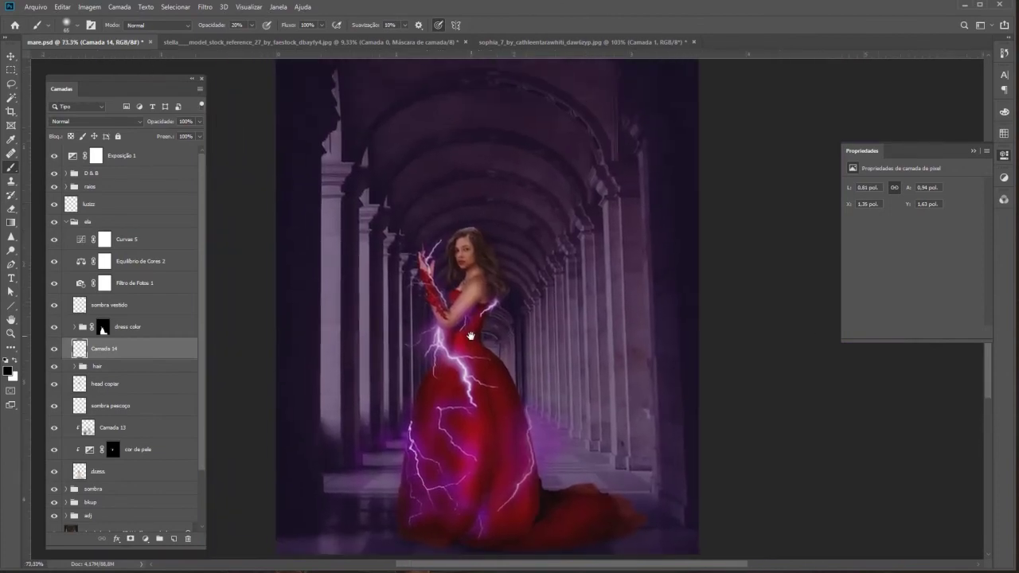
# Stamp all visible layers into a smart object and lower exposure and contrast in Camera Raw.
pyautogui.hotkey('ctrl', 'alt', 'shift', 'e')
pyautogui.rightClick(124, 155)
pyautogui.click(191, 268)
pyautogui.click(204, 7)
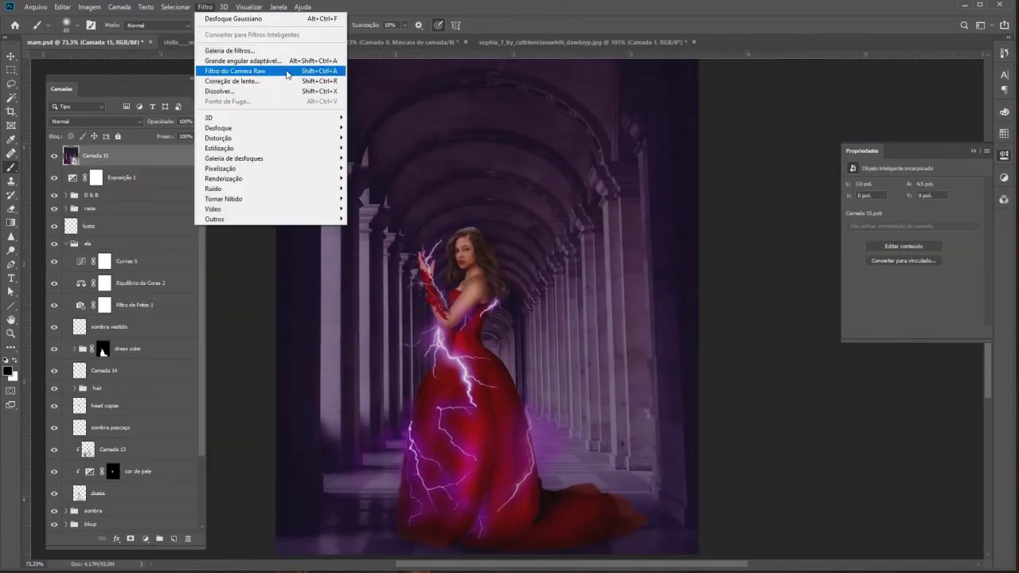
pyautogui.click(246, 70)
pyautogui.moveTo(739, 270); pyautogui.dragTo(734, 286)
pyautogui.moveTo(739, 319)
pyautogui.mouseDown()
pyautogui.moveTo(770, 318)
pyautogui.moveTo(729, 319)
pyautogui.moveTo(770, 336)
pyautogui.moveTo(734, 353)
pyautogui.mouseUp()
# Lift highlights, whites and clarity in Camera Raw, then darken with Curvas 6, sparing bright areas.
pyautogui.moveTo(739, 378)
pyautogui.mouseDown()
pyautogui.moveTo(758, 379)
pyautogui.moveTo(743, 395)
pyautogui.mouseUp()
pyautogui.click(786, 549)
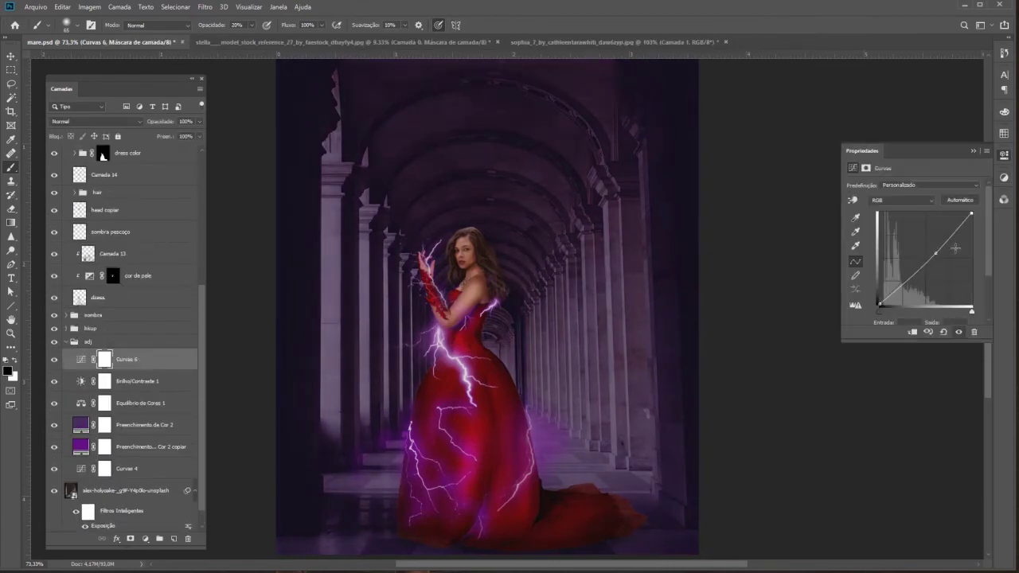
pyautogui.moveTo(955, 249); pyautogui.dragTo(956, 263)
pyautogui.doubleClick(167, 359)
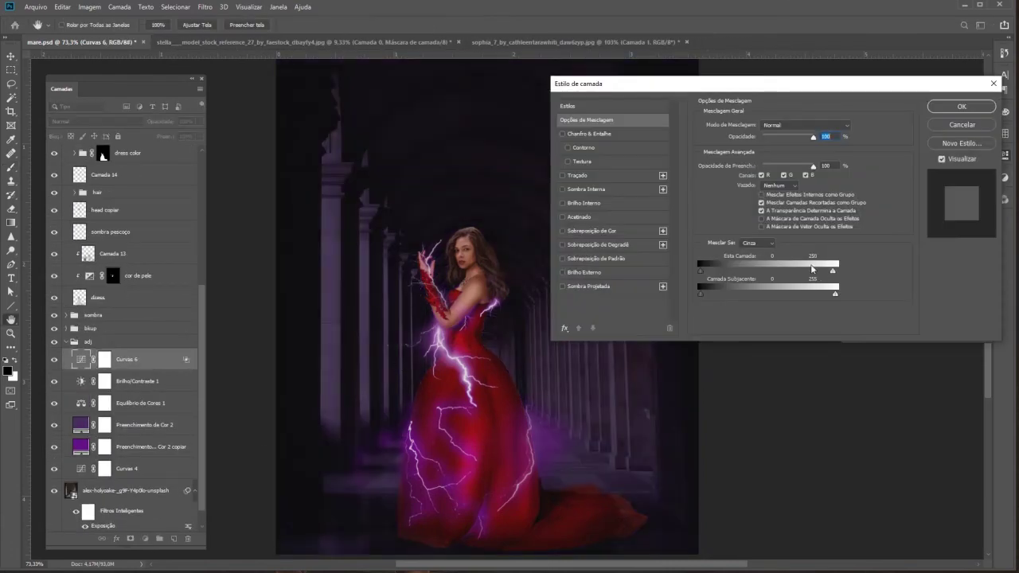
pyautogui.moveTo(812, 268); pyautogui.dragTo(749, 275)
pyautogui.click(962, 106)
# Add a Levels adjustment above Curvas 6 and hide Curvas 6.
pyautogui.press('b')
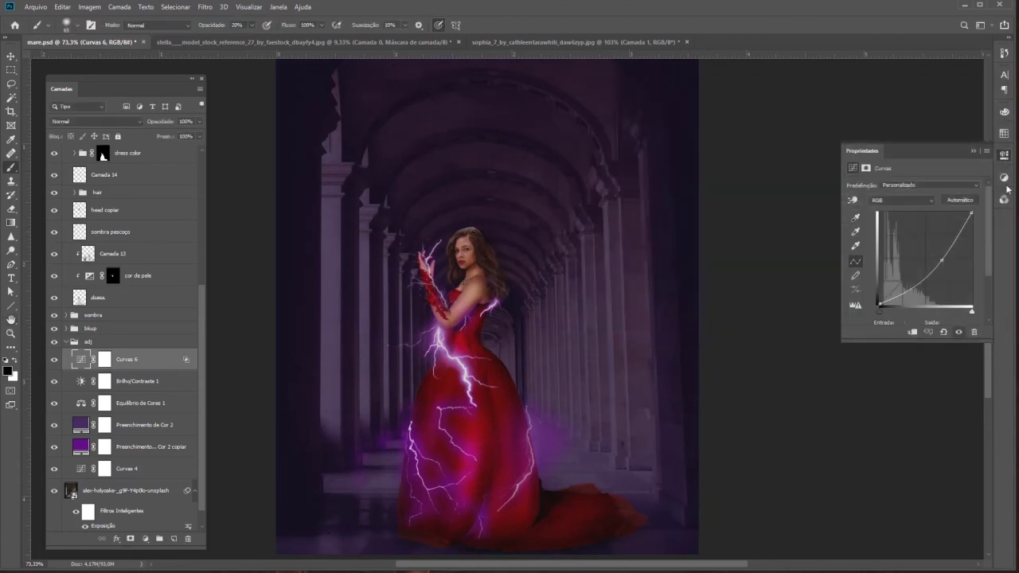
pyautogui.click(1004, 176)
pyautogui.click(872, 179)
pyautogui.scroll(-2, 513, 334)
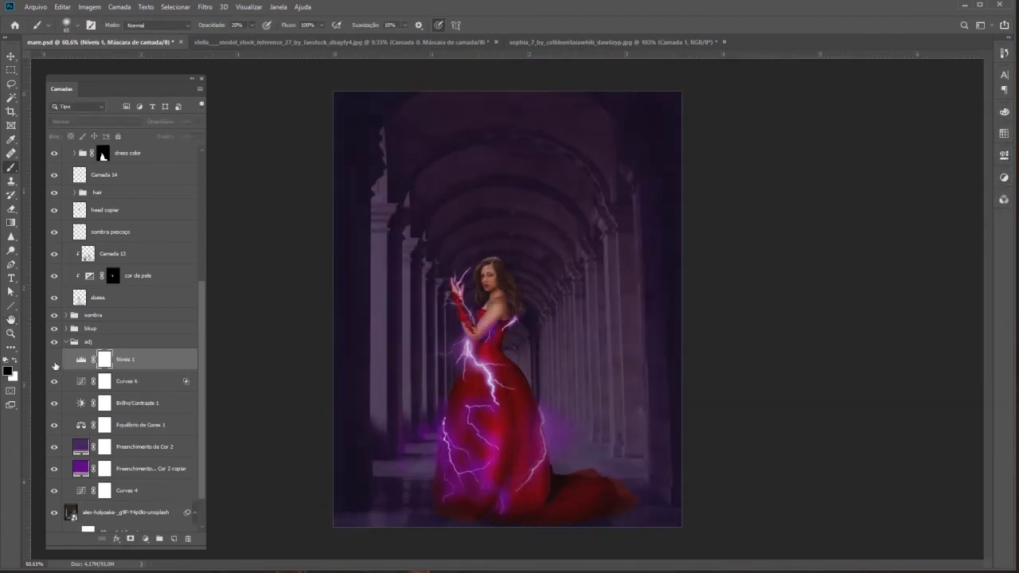
pyautogui.click(55, 380)
pyautogui.click(155, 499)
# Add a reshaped Curvas 7 above Curvas 4 and turn Curvas 6 back on.
pyautogui.click(1004, 176)
pyautogui.click(923, 198)
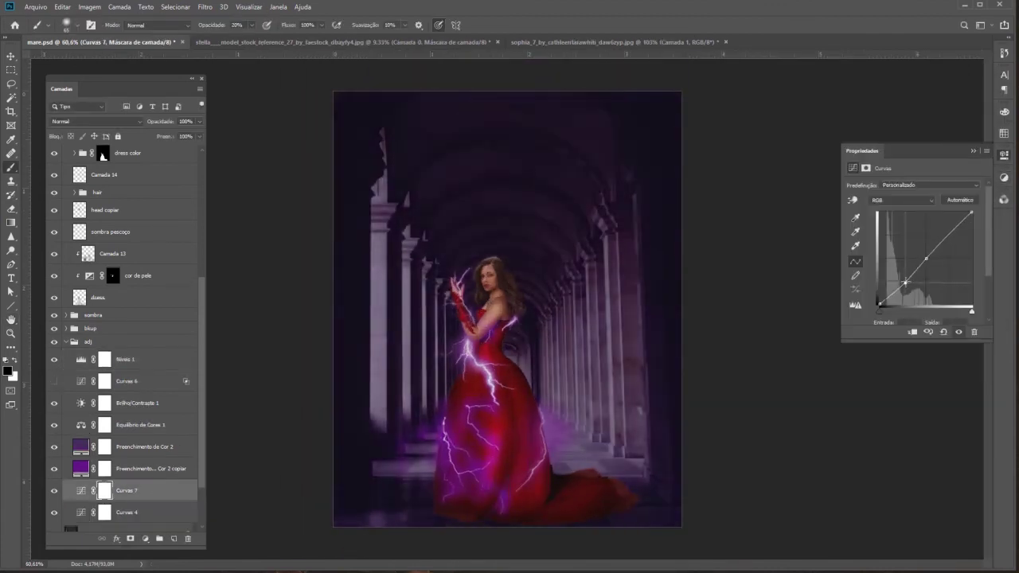
pyautogui.moveTo(946, 237); pyautogui.dragTo(945, 222)
pyautogui.click(128, 381)
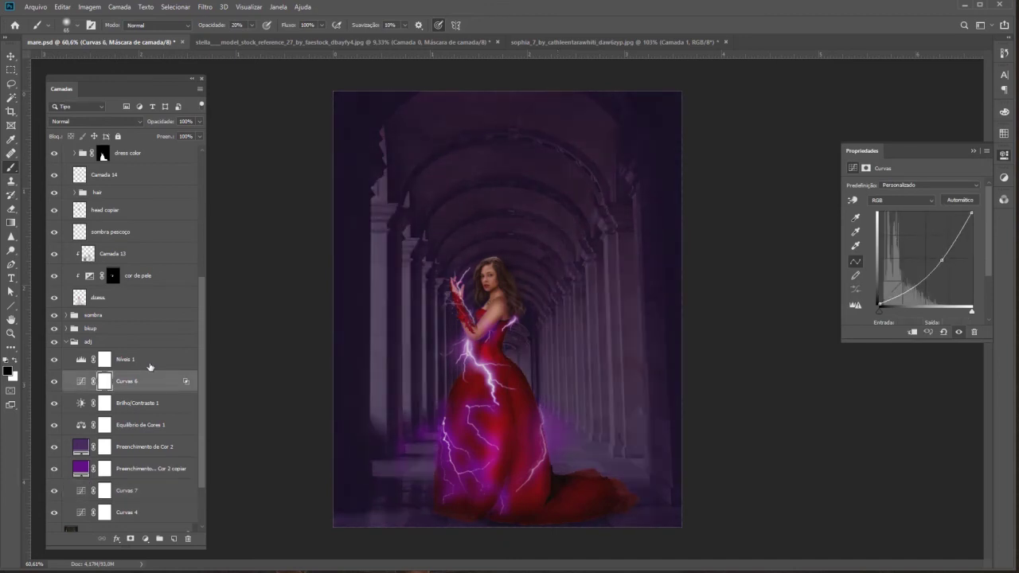
pyautogui.click(54, 380)
pyautogui.click(144, 539)
# Darken the colonnade background photo's exposure and raise its gamma correction.
pyautogui.click(119, 468)
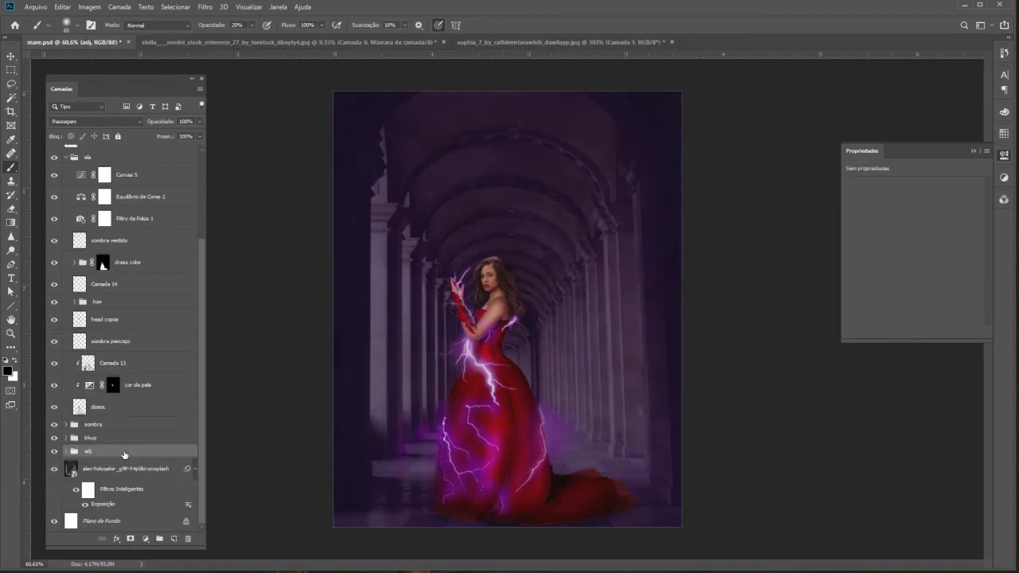
pyautogui.click(89, 6)
pyautogui.click(271, 88)
pyautogui.moveTo(239, 152); pyautogui.dragTo(721, 167)
pyautogui.moveTo(696, 219); pyautogui.dragTo(688, 219)
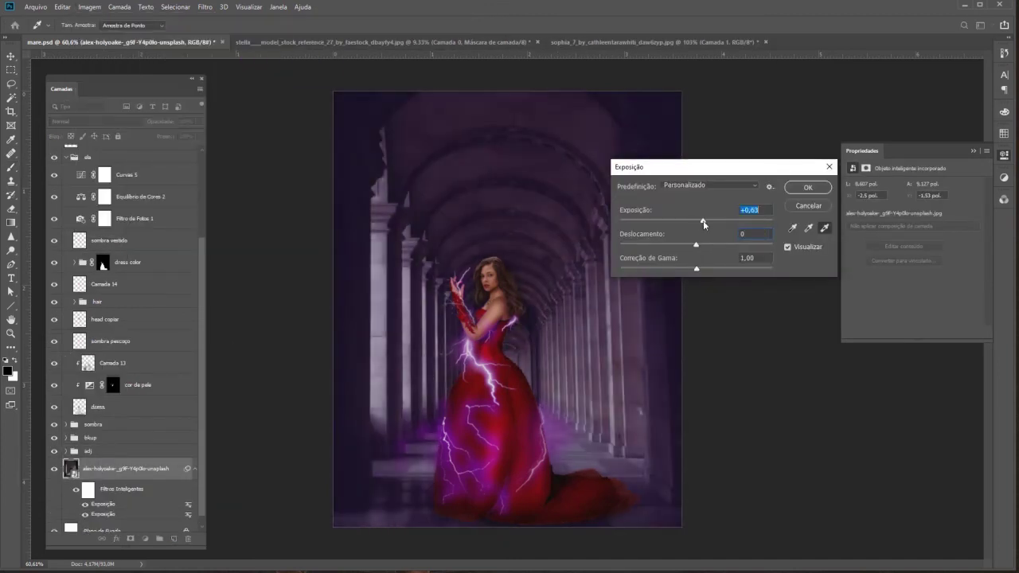
pyautogui.moveTo(696, 269); pyautogui.dragTo(684, 269)
pyautogui.click(815, 205)
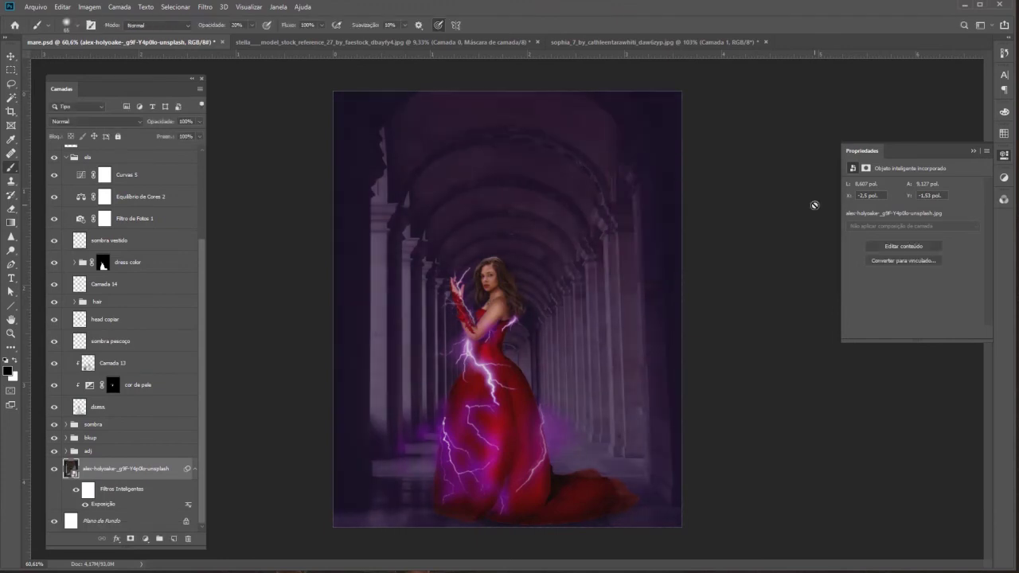
# Add Curvas 8 in adj with Sobrepor blending at 57% fill, then stamp visible layers.
pyautogui.click(66, 452)
pyautogui.click(127, 468)
pyautogui.click(96, 121)
pyautogui.click(96, 254)
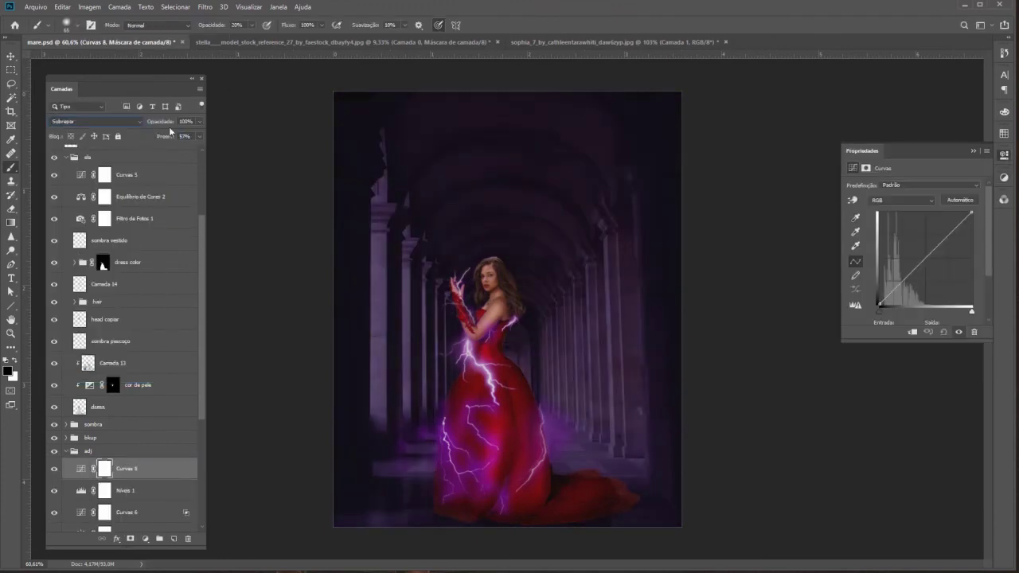
pyautogui.scroll(5, 82, 306)
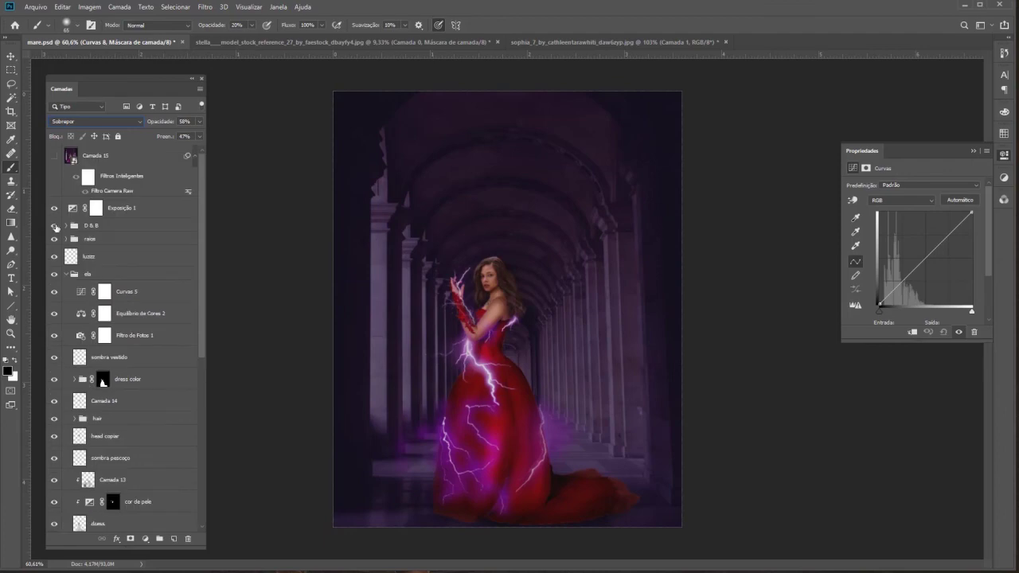
pyautogui.hotkey('ctrl', 'shift', 'alt', 'e')
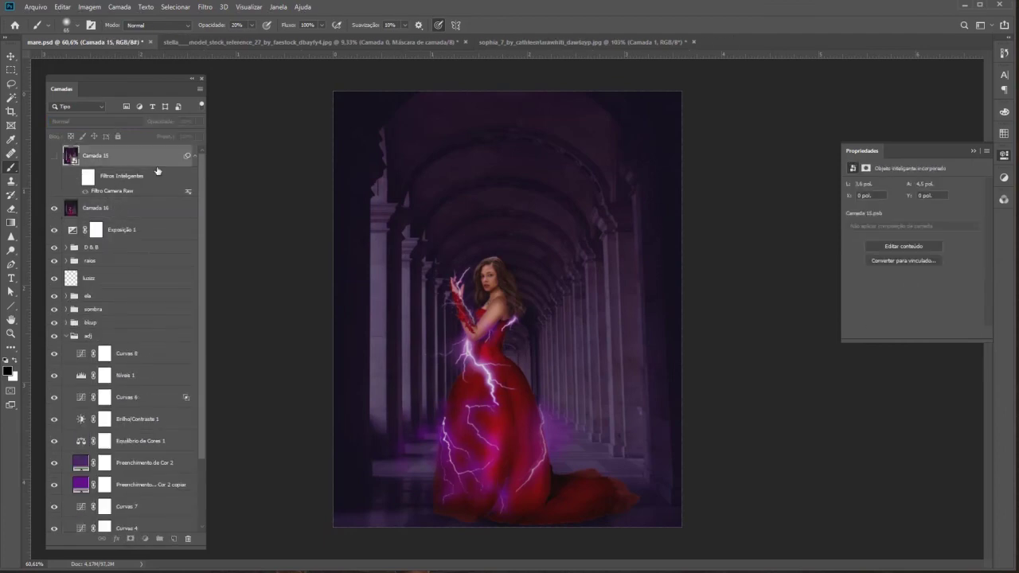
# Convert Camada 16 to a smart object and reduce whites to +44 in Camera Raw.
pyautogui.rightClick(96, 205)
pyautogui.click(141, 274)
pyautogui.hotkey('ctrl', 'shift', 'a')
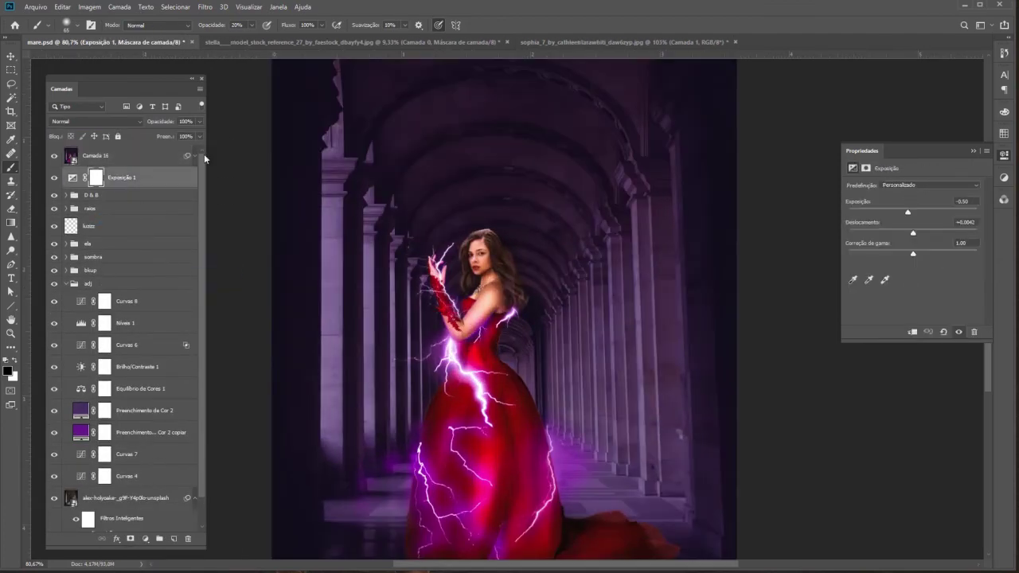
pyautogui.click(652, 296)
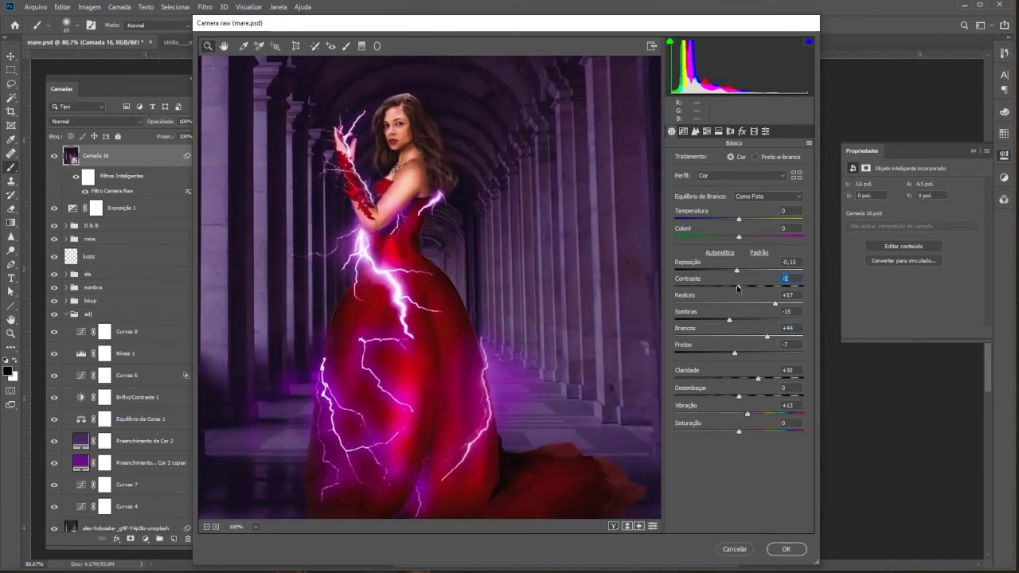
# Tint the composite toward magenta with split toning and tweak camera calibration.
pyautogui.click(683, 132)
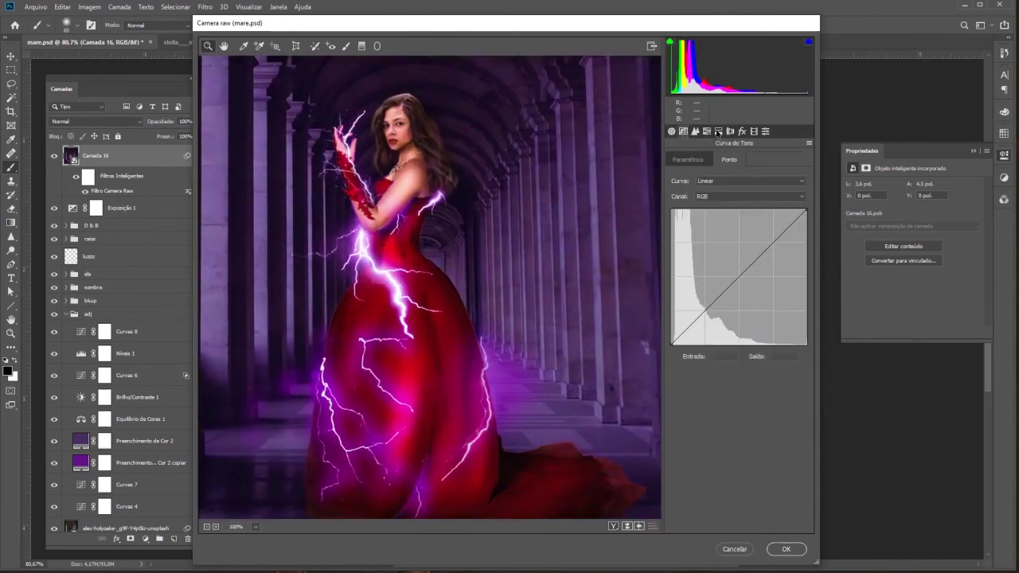
pyautogui.click(718, 132)
pyautogui.moveTo(675, 274); pyautogui.dragTo(780, 257)
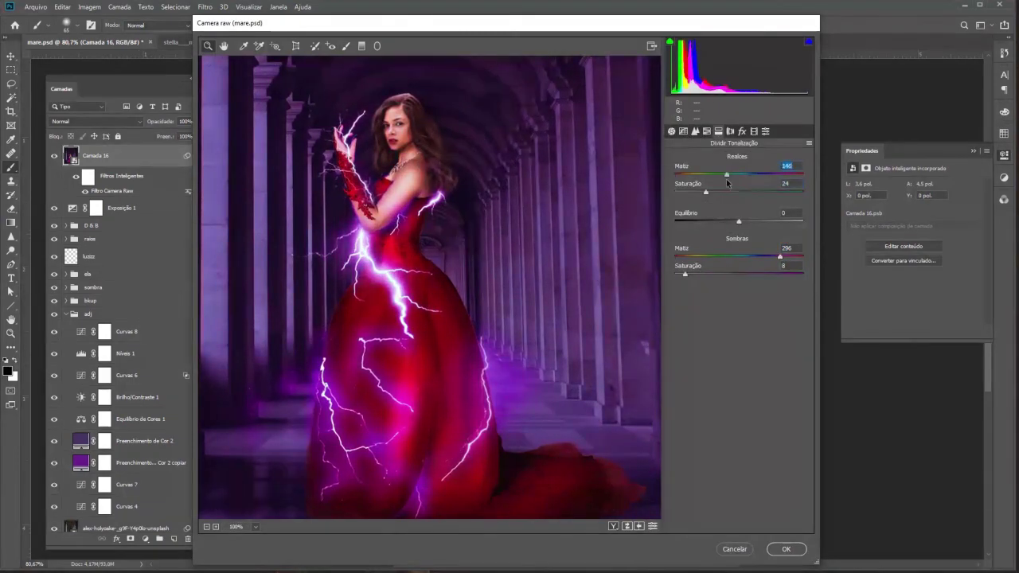
pyautogui.click(742, 131)
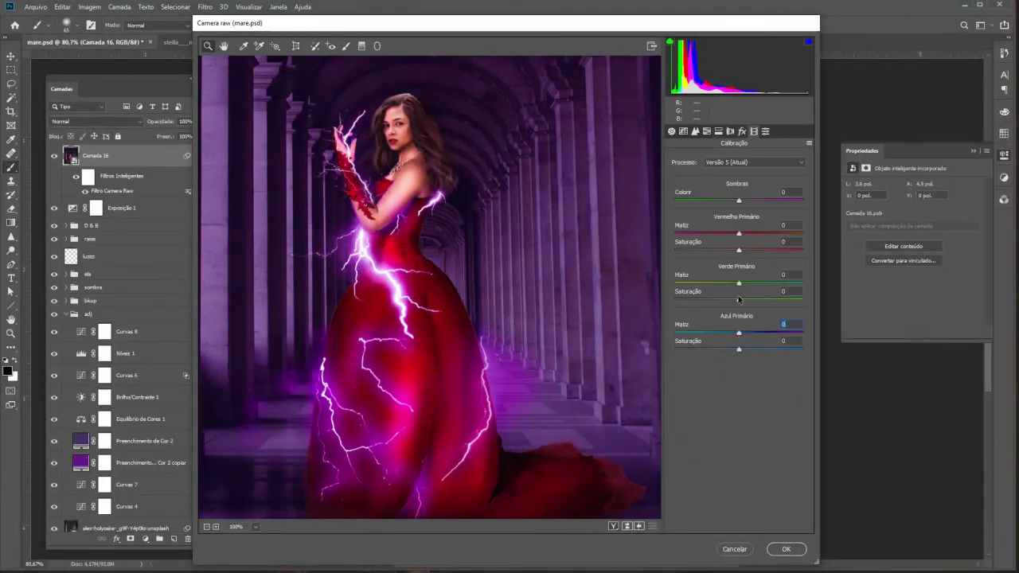
pyautogui.click(739, 232)
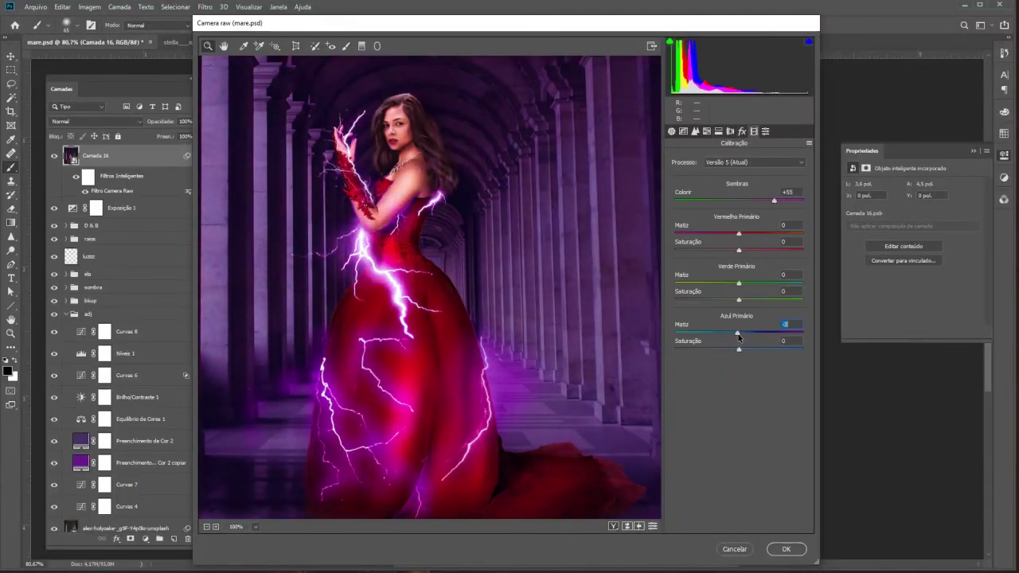
pyautogui.hotkey('ctrl', '0')
# Boost red and violet (+18) saturation, brighten red luminance, and apply Camera Raw.
pyautogui.click(706, 131)
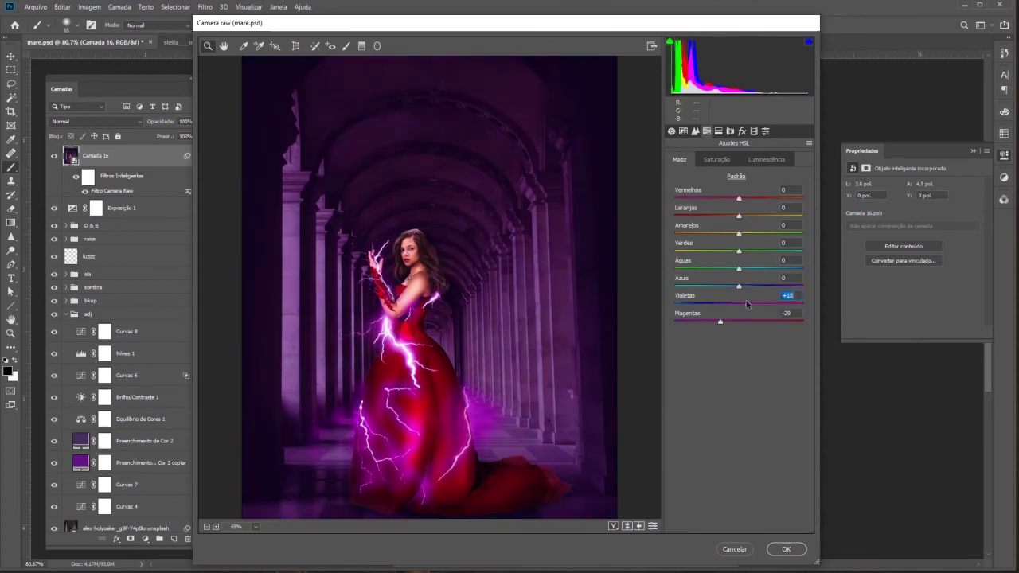
pyautogui.click(716, 159)
pyautogui.moveTo(738, 198); pyautogui.dragTo(760, 199)
pyautogui.moveTo(739, 304); pyautogui.dragTo(750, 303)
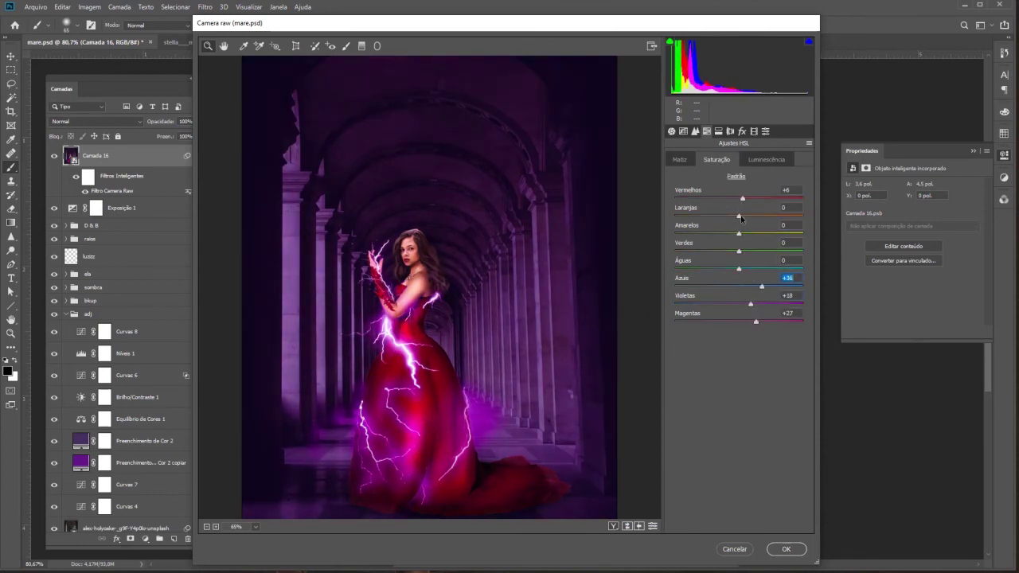
pyautogui.click(766, 159)
pyautogui.moveTo(739, 198); pyautogui.dragTo(748, 198)
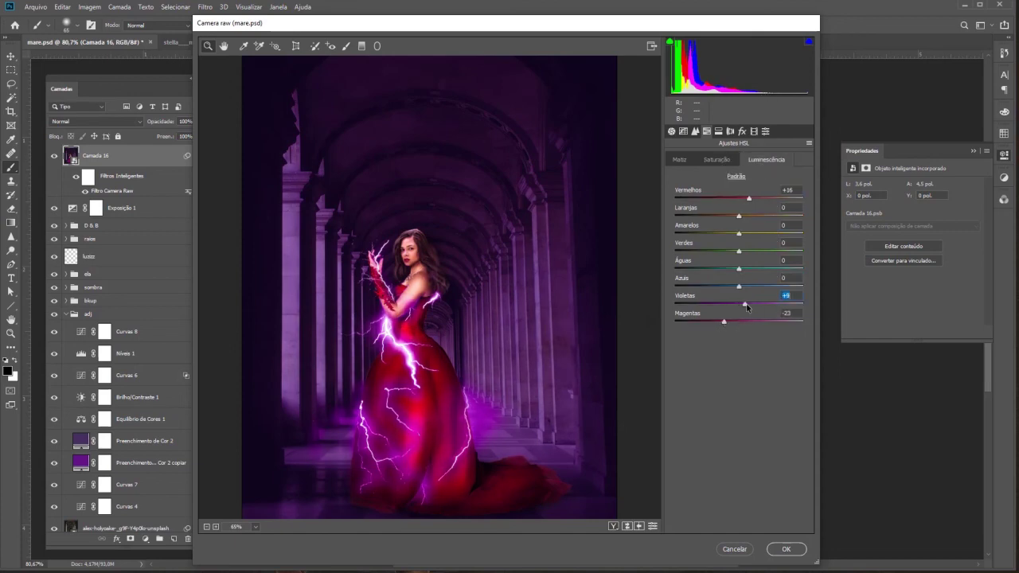
pyautogui.click(683, 130)
pyautogui.click(786, 549)
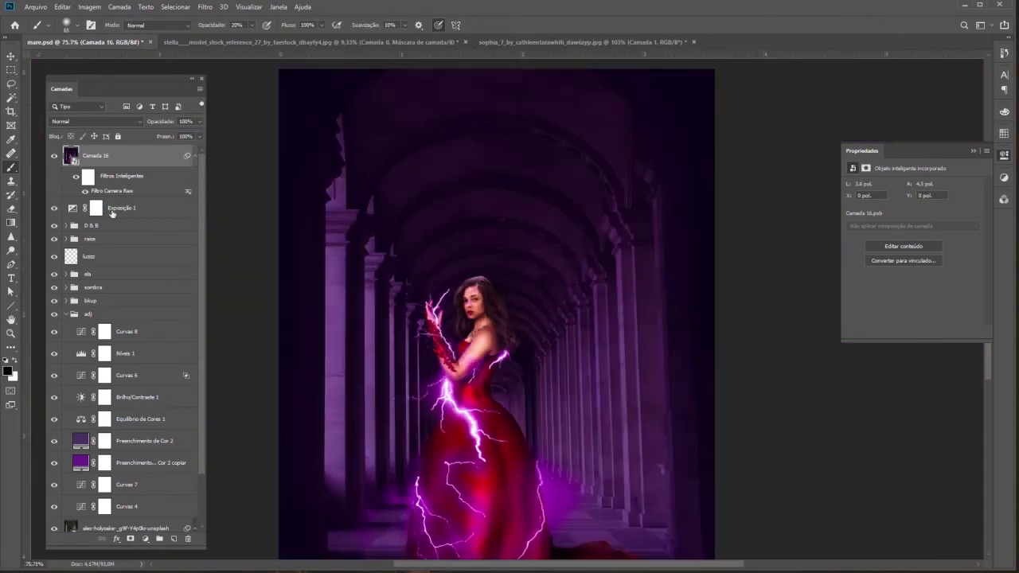
# Stamp another merged composite layer, then select the new layer in the hair group.
pyautogui.rightClick(102, 159)
pyautogui.click(136, 212)
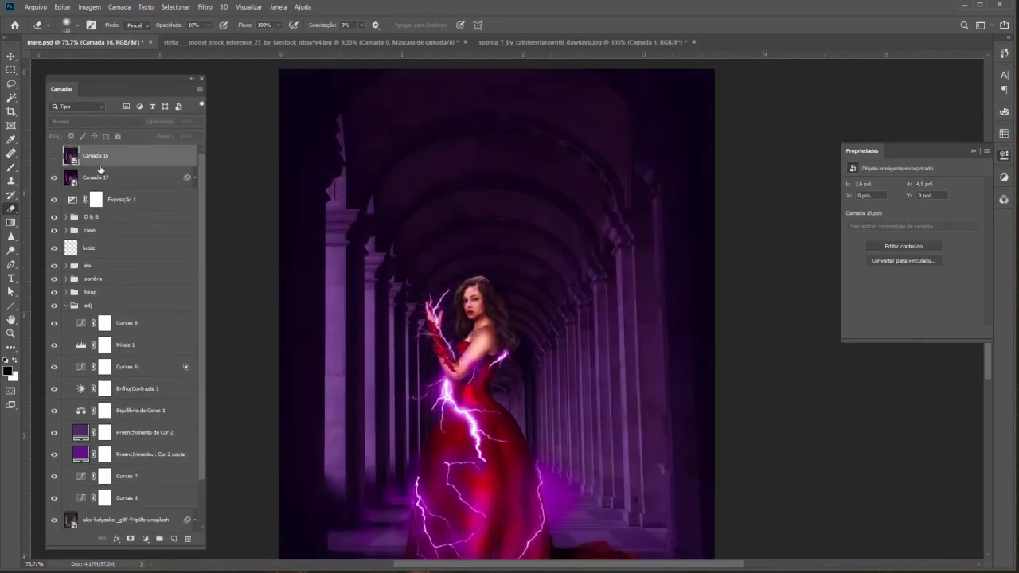
pyautogui.scroll(5, 514, 327)
pyautogui.click(88, 226)
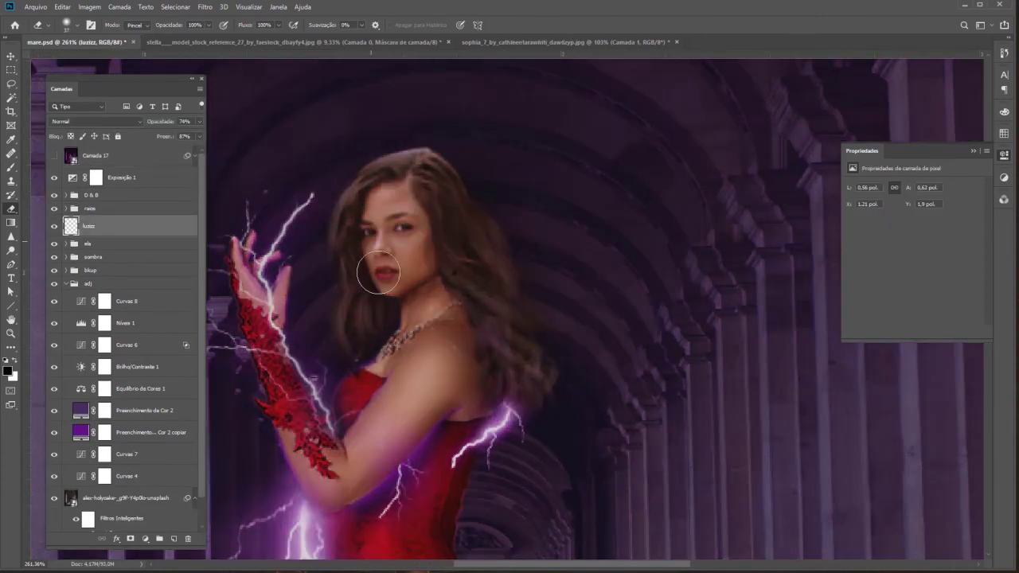
pyautogui.click(65, 243)
pyautogui.click(112, 406)
# Choose the brush and set purple as the foreground painting colour.
pyautogui.press('b')
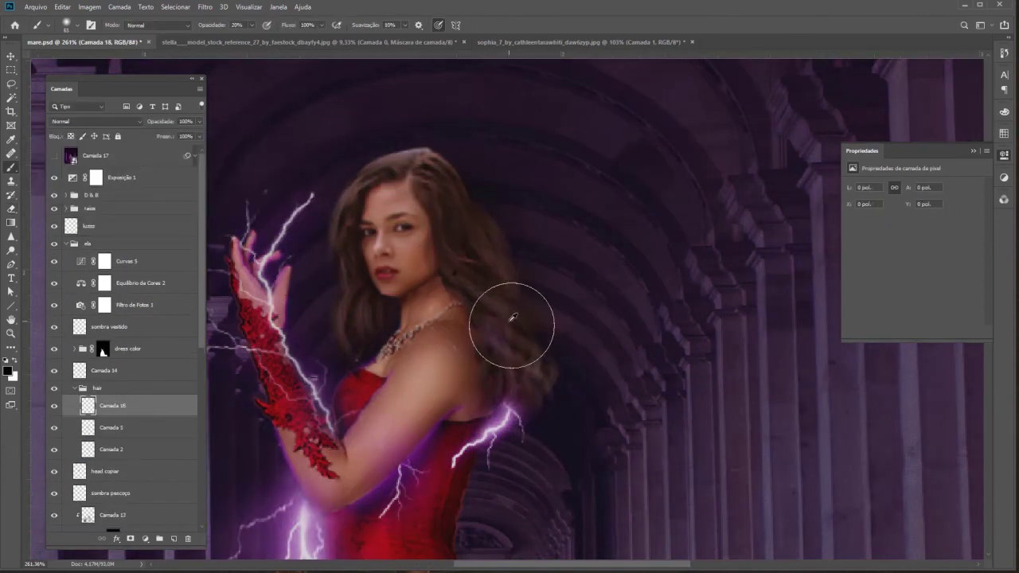
pyautogui.rightClick(512, 319)
pyautogui.press('Escape')
pyautogui.click(7, 370)
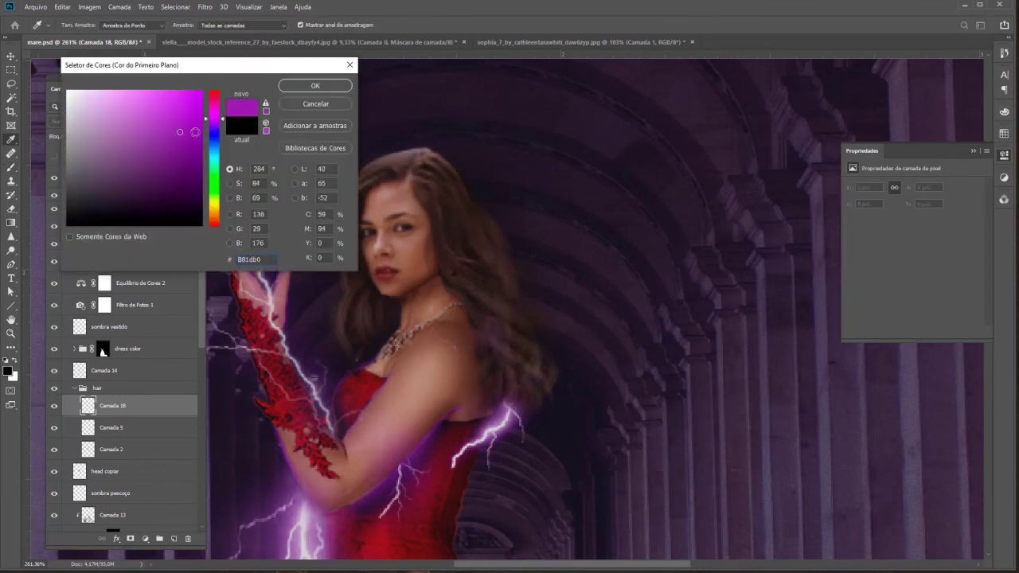
pyautogui.press('Return')
# Recentre the view toward the dress and show the Camada 17 merged layer.
pyautogui.moveTo(528, 388); pyautogui.dragTo(556, 300)
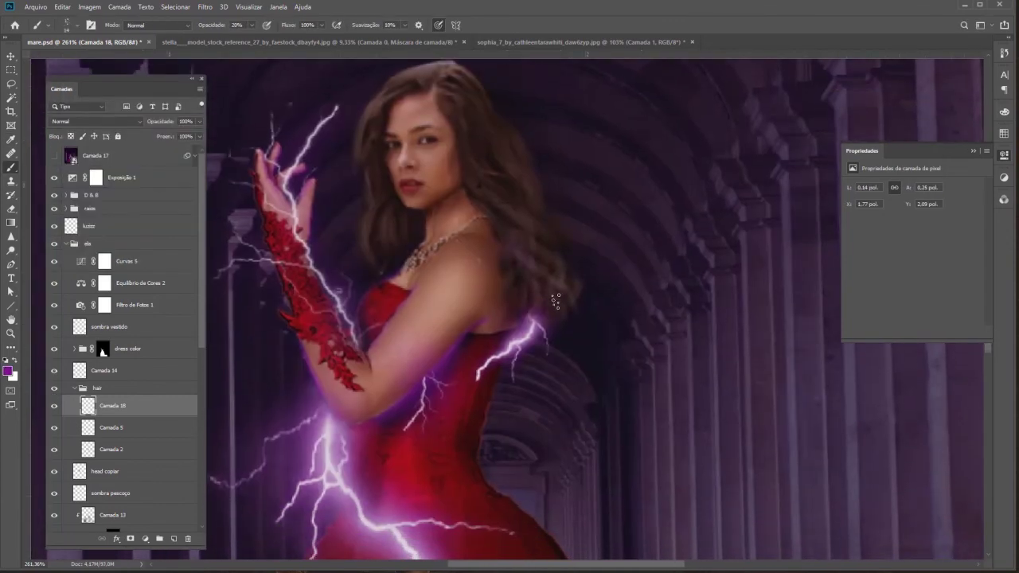
pyautogui.scroll(3, 520, 249)
pyautogui.scroll(3, 478, 231)
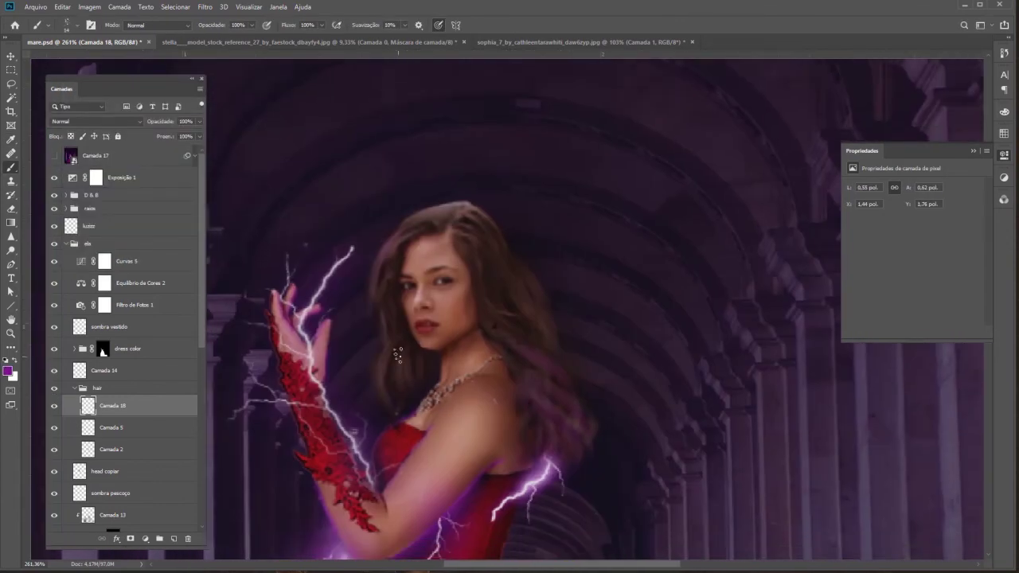
pyautogui.scroll(-3, 521, 420)
pyautogui.click(54, 155)
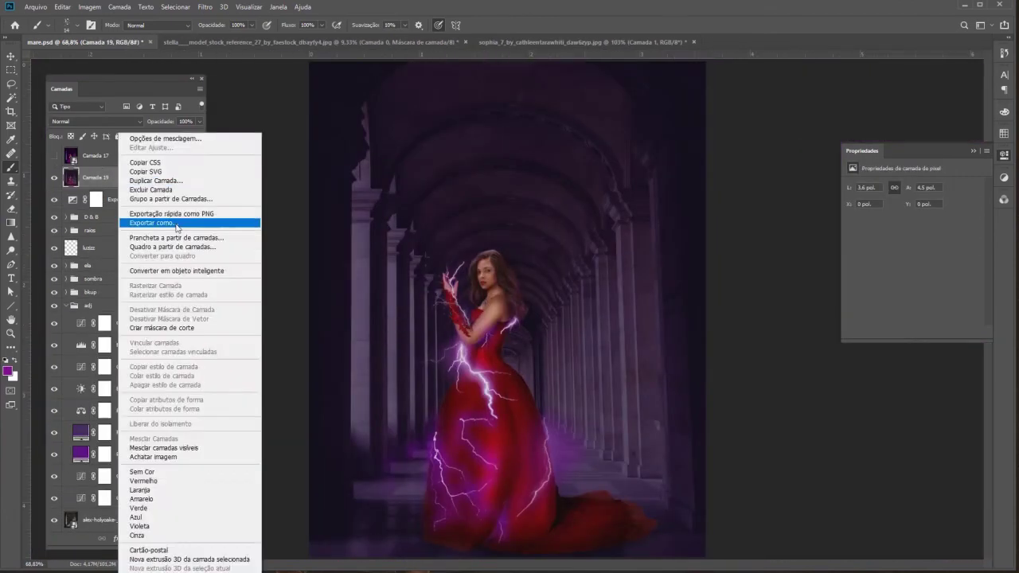
# Duplicate the top merged layer and scale it to about 111% over the canvas.
pyautogui.hotkey('ctrl', '-')
pyautogui.hotkey('ctrl', 't')
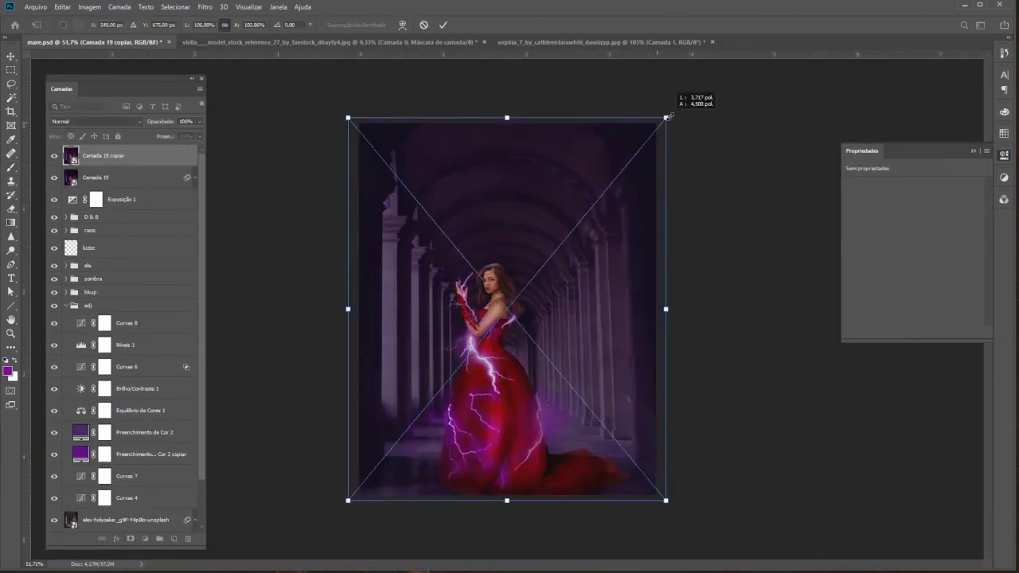
pyautogui.moveTo(551, 217); pyautogui.dragTo(551, 237)
pyautogui.moveTo(684, 495); pyautogui.dragTo(682, 473)
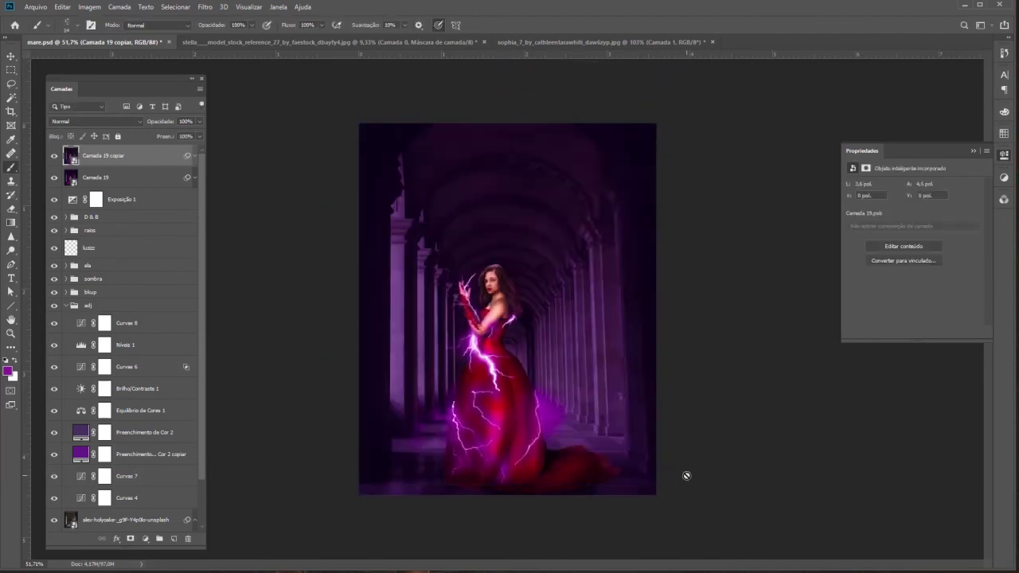
pyautogui.moveTo(676, 88); pyautogui.dragTo(683, 104)
pyautogui.press('Return')
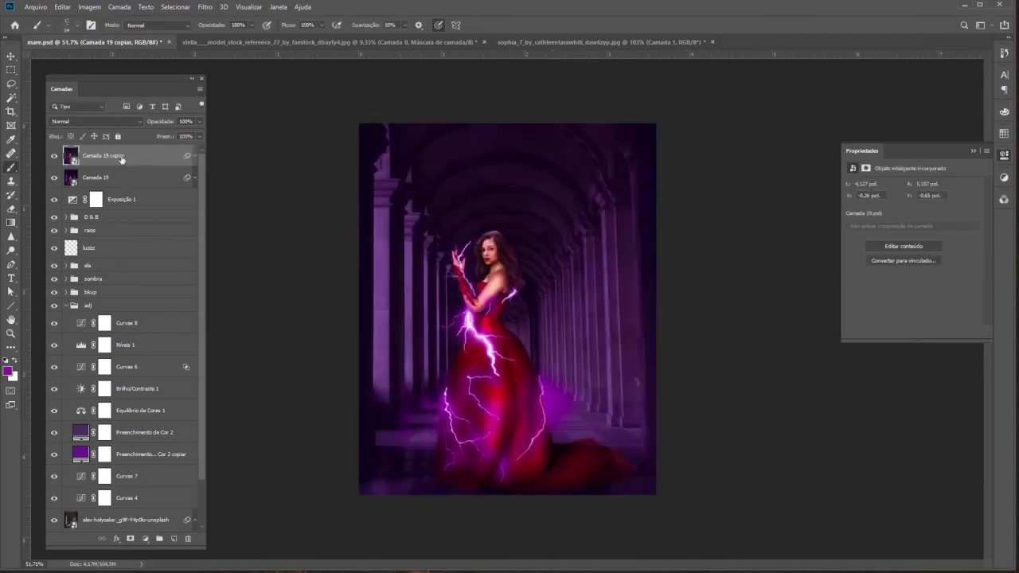
# Apply a Radial Blur to the enlarged duplicate.
pyautogui.click(205, 6)
pyautogui.click(374, 205)
pyautogui.click(405, 167)
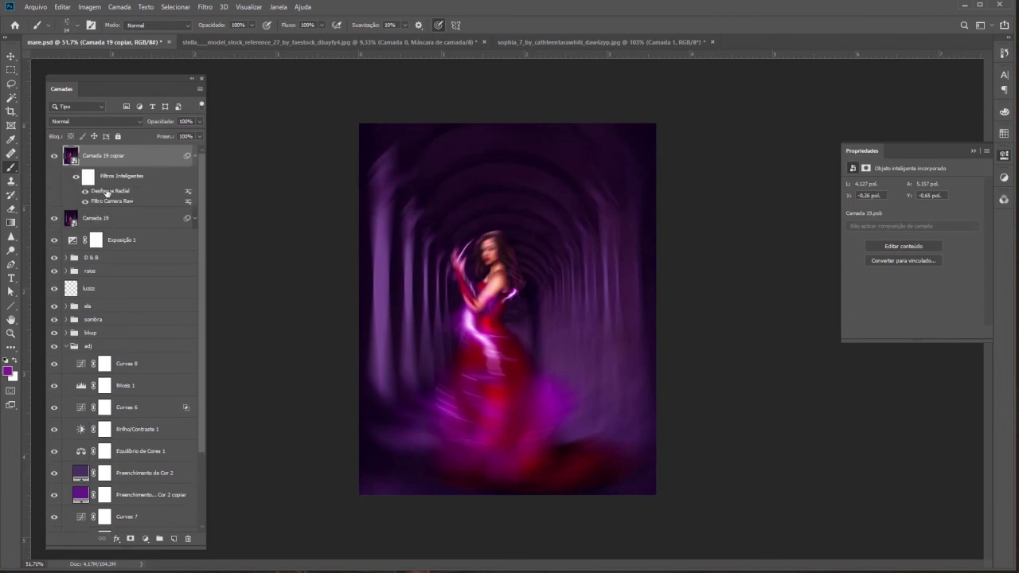
# Copy the blurred layer with an inverted mask, painting blur back in around the edges.
pyautogui.hotkey('ctrl', 'j')
pyautogui.click(131, 539)
pyautogui.rightClick(510, 286)
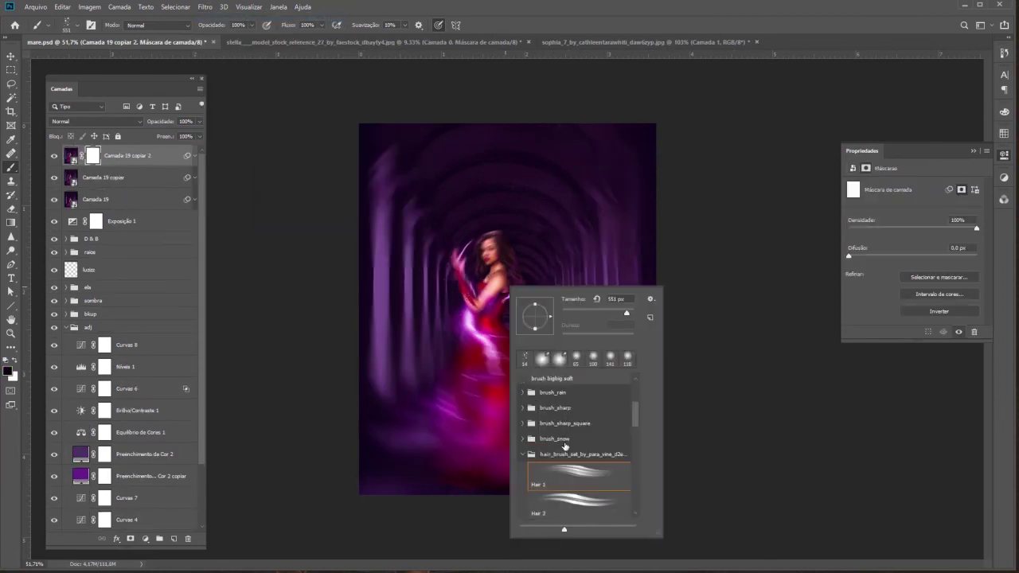
pyautogui.press('Escape')
pyautogui.hotkey('ctrl', 'i')
pyautogui.moveTo(414, 334); pyautogui.dragTo(478, 446)
pyautogui.moveTo(489, 302); pyautogui.dragTo(638, 430)
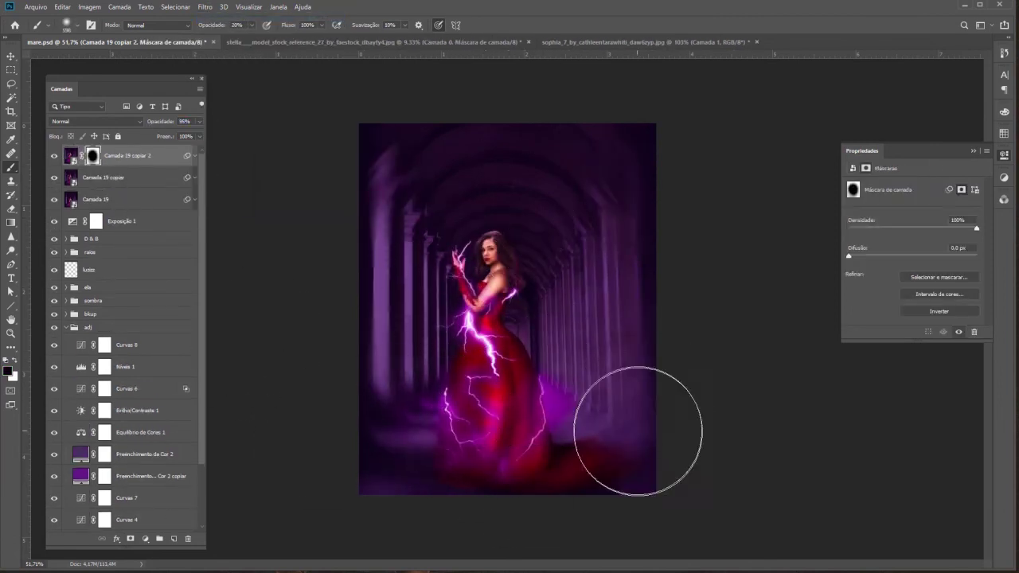